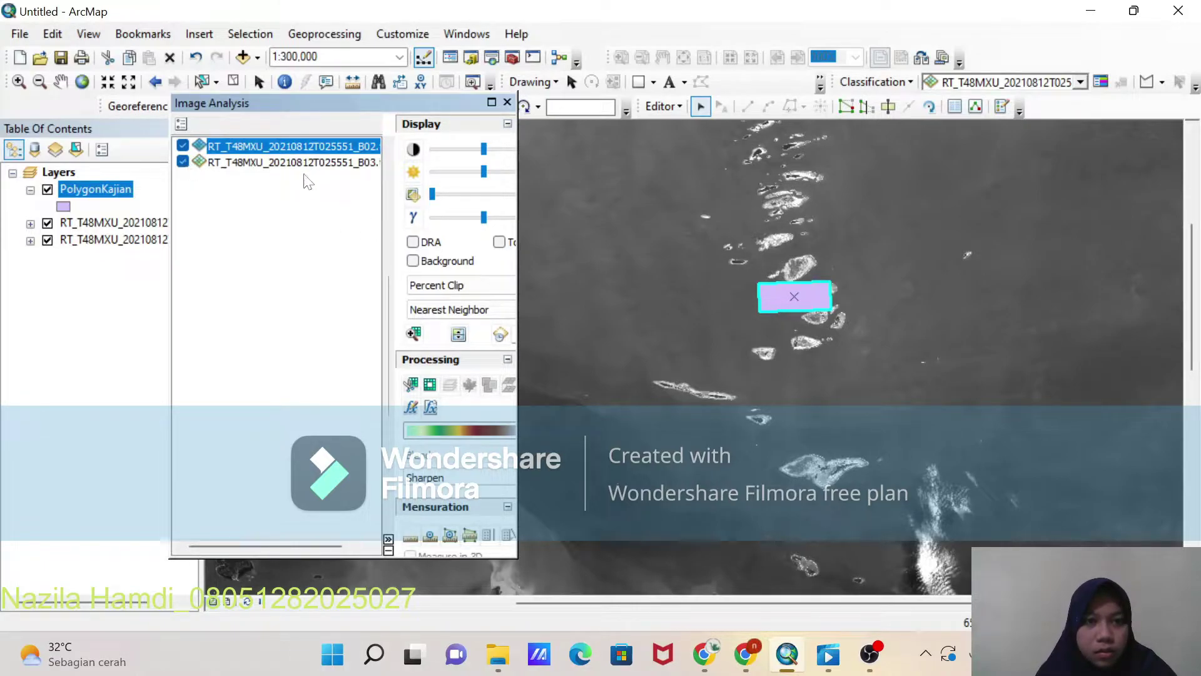
Step: Clip the B02 and B03 band rasters to the selected PolygonKajian study area
click(413, 385)
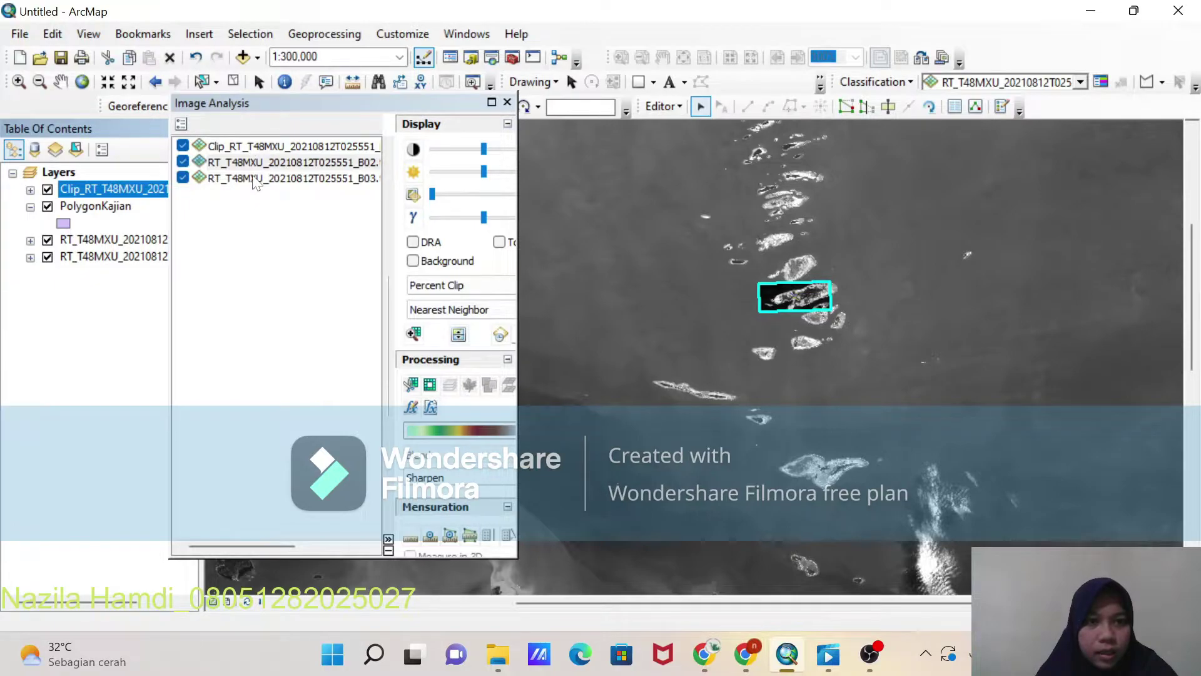
click(255, 179)
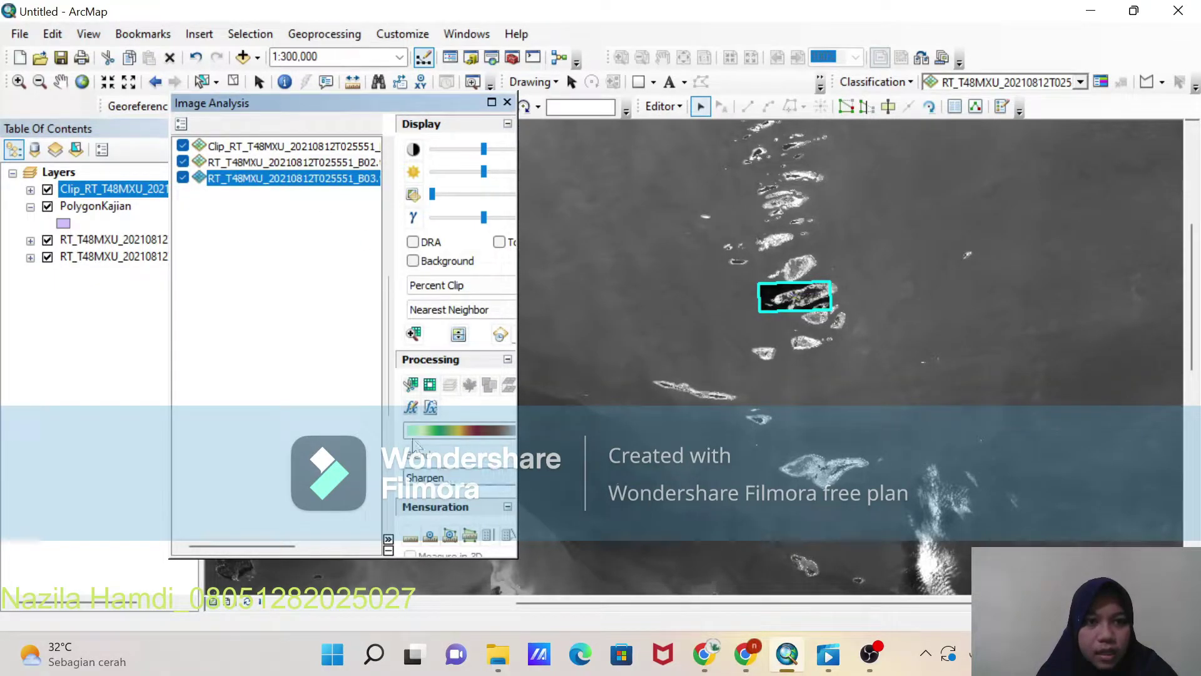
click(411, 384)
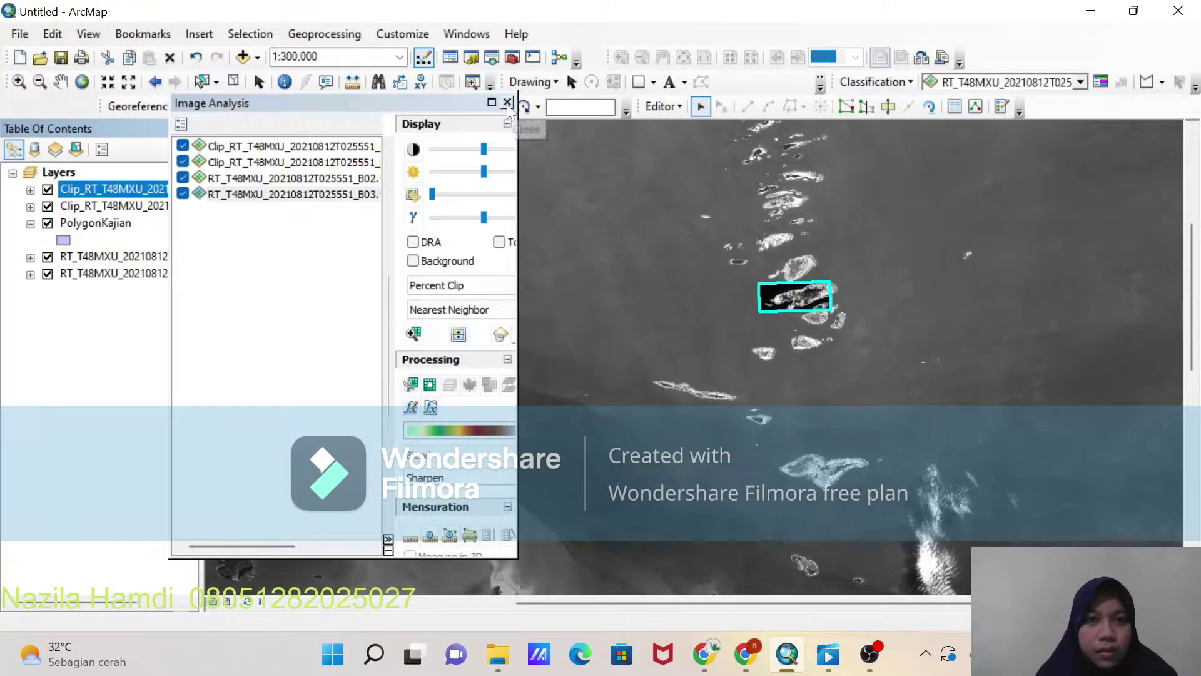
Step: Hide PolygonKajian and the two original unclipped band rasters on the map, and close the Image Analysis window
click(47, 257)
click(47, 273)
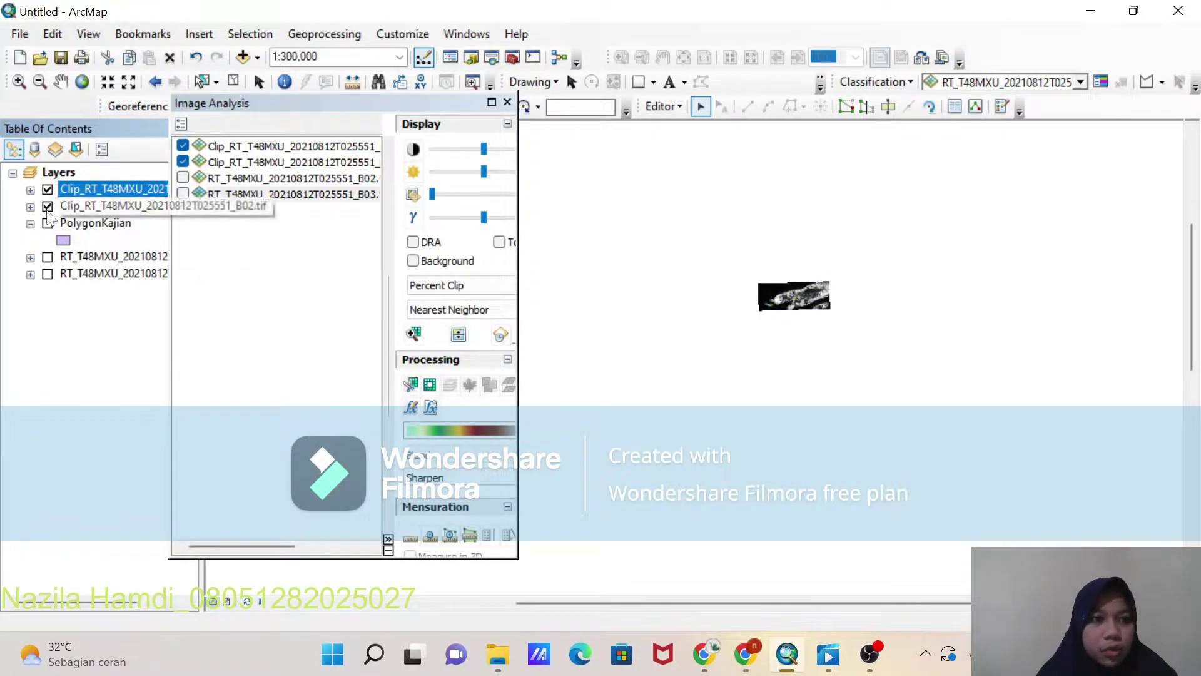
click(112, 189)
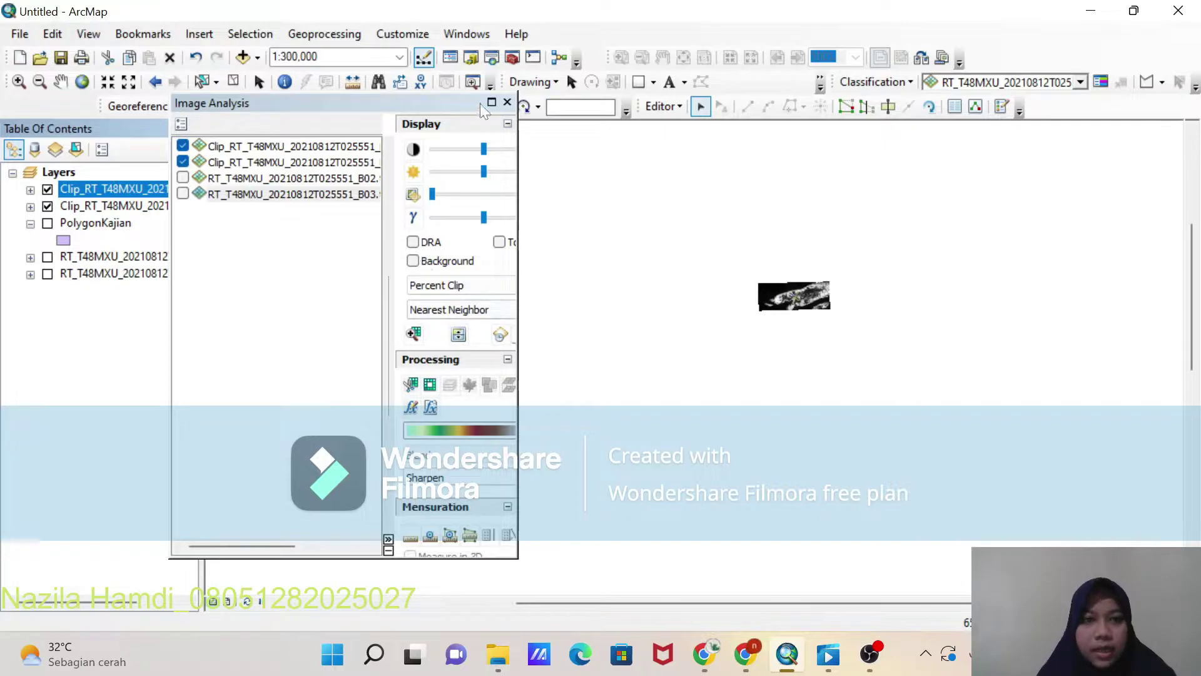
click(507, 102)
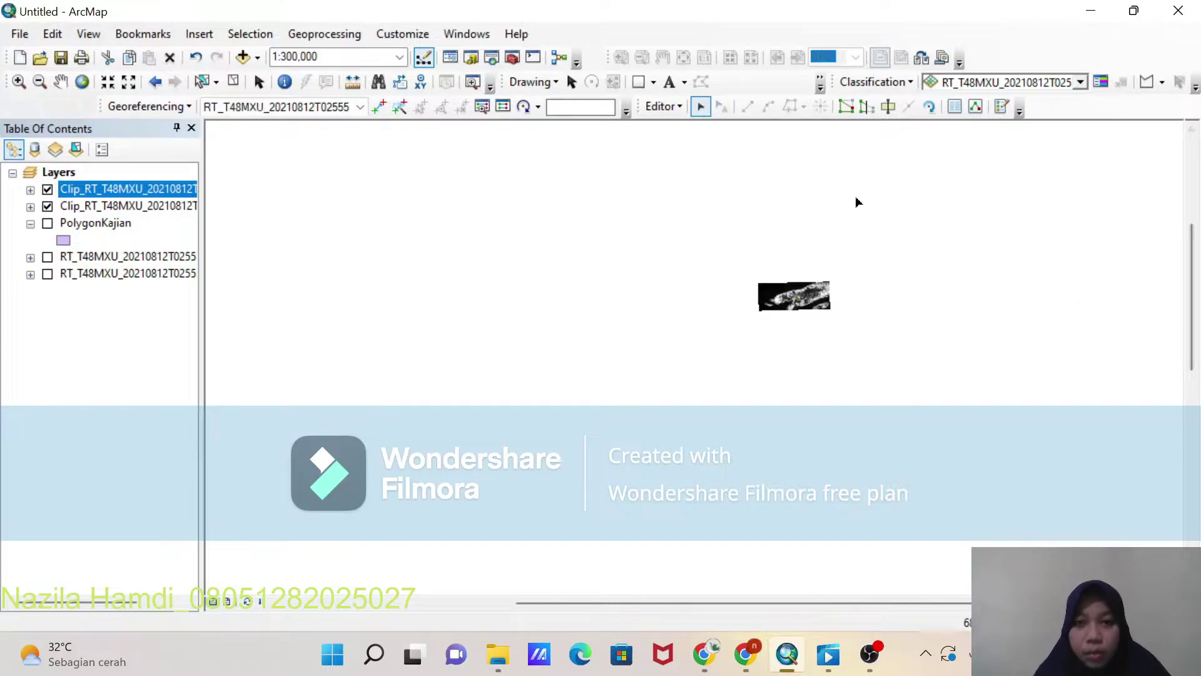
Step: Save the edits and stop the editing session
click(682, 107)
click(682, 107)
click(668, 108)
click(696, 170)
click(667, 107)
click(700, 148)
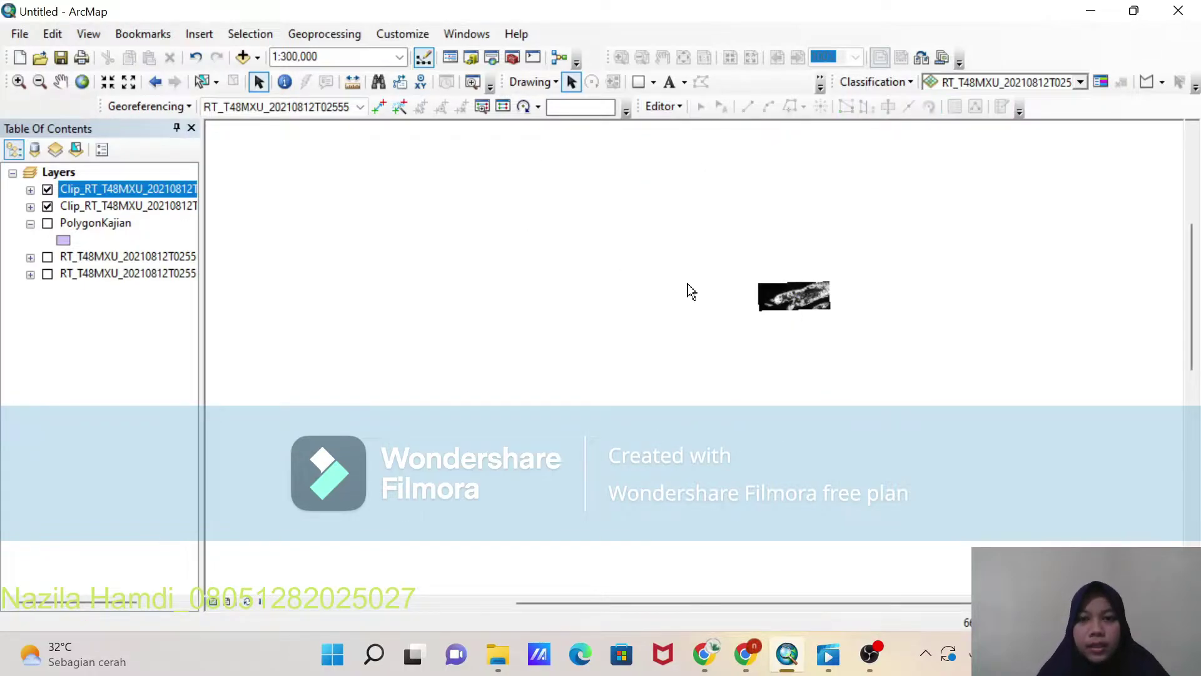
Step: Add the MaskingPulauSemakDaun.shp shapefile to the map over the clipped rasters
scroll(802, 290, up, 5)
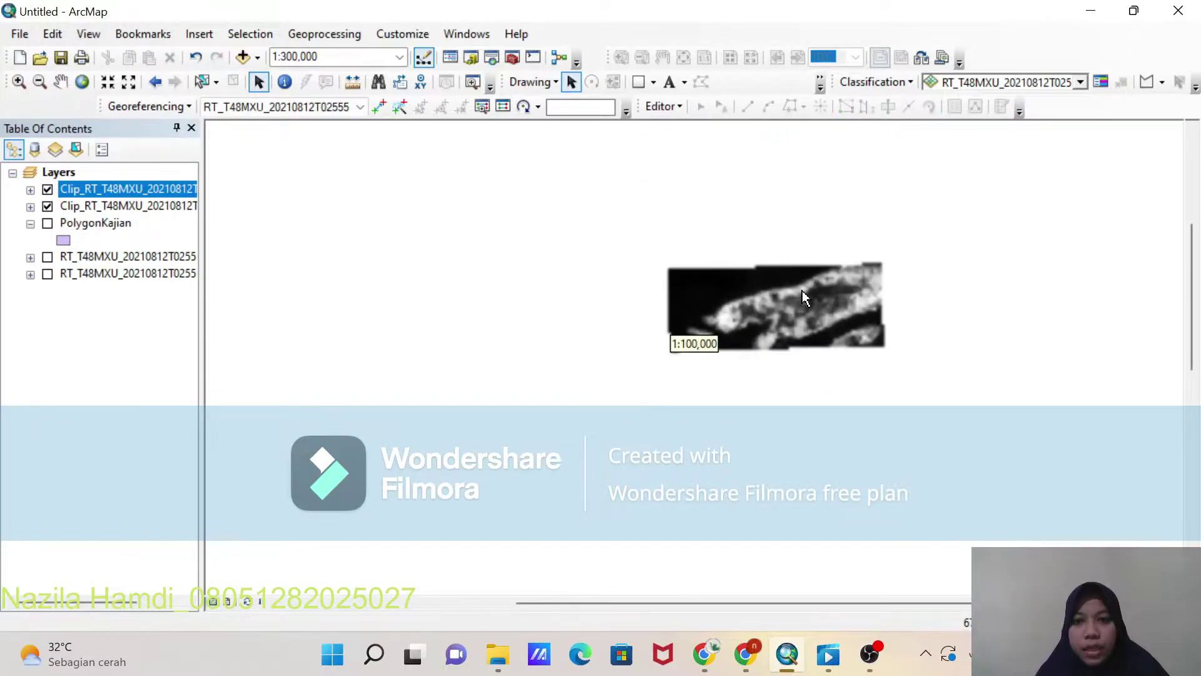
scroll(982, 304, up, 2)
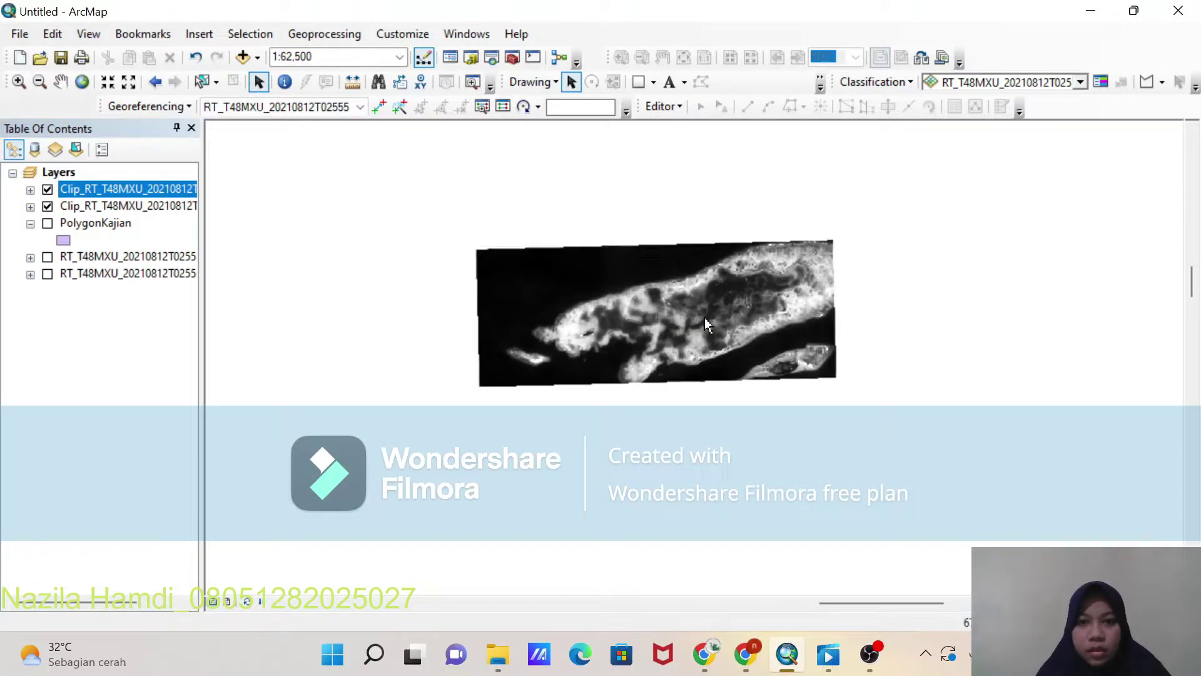
scroll(705, 317, up, 3)
scroll(704, 317, down, 1)
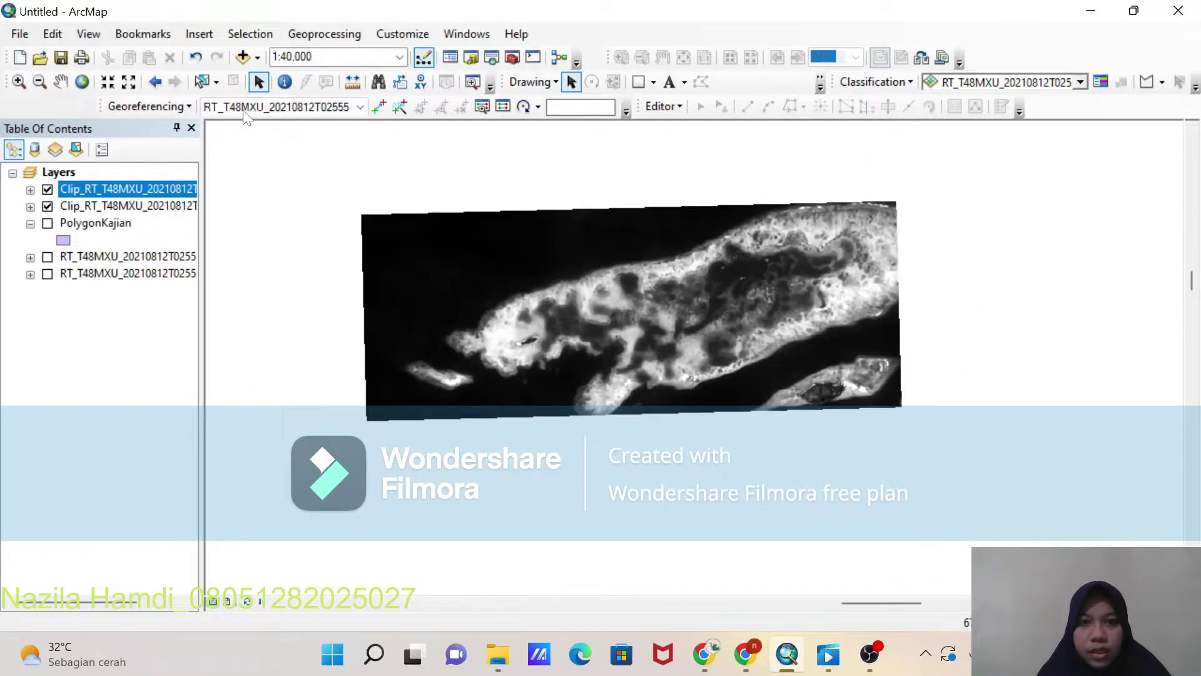
click(257, 57)
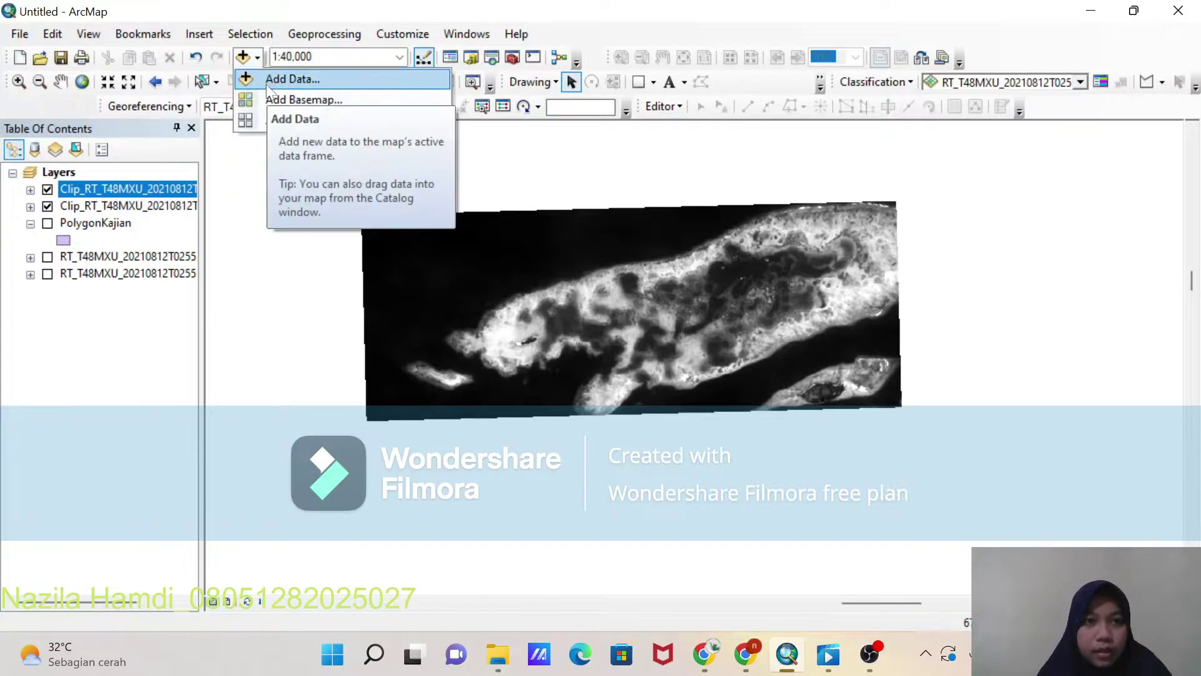
click(265, 80)
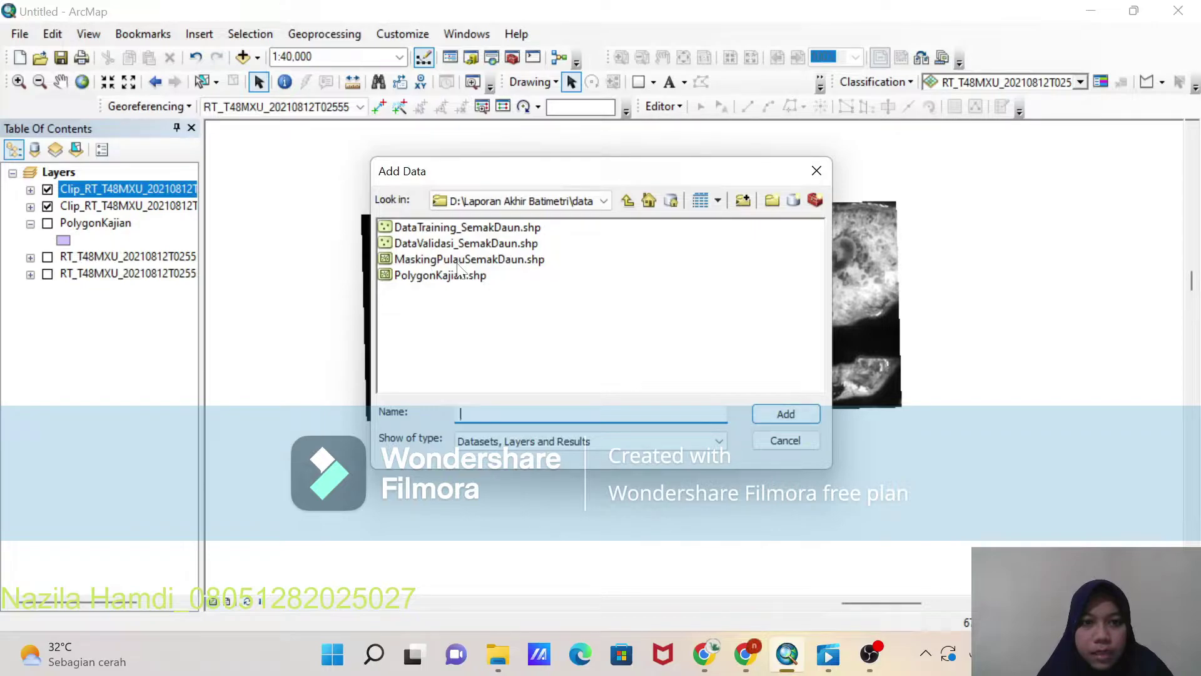
click(457, 262)
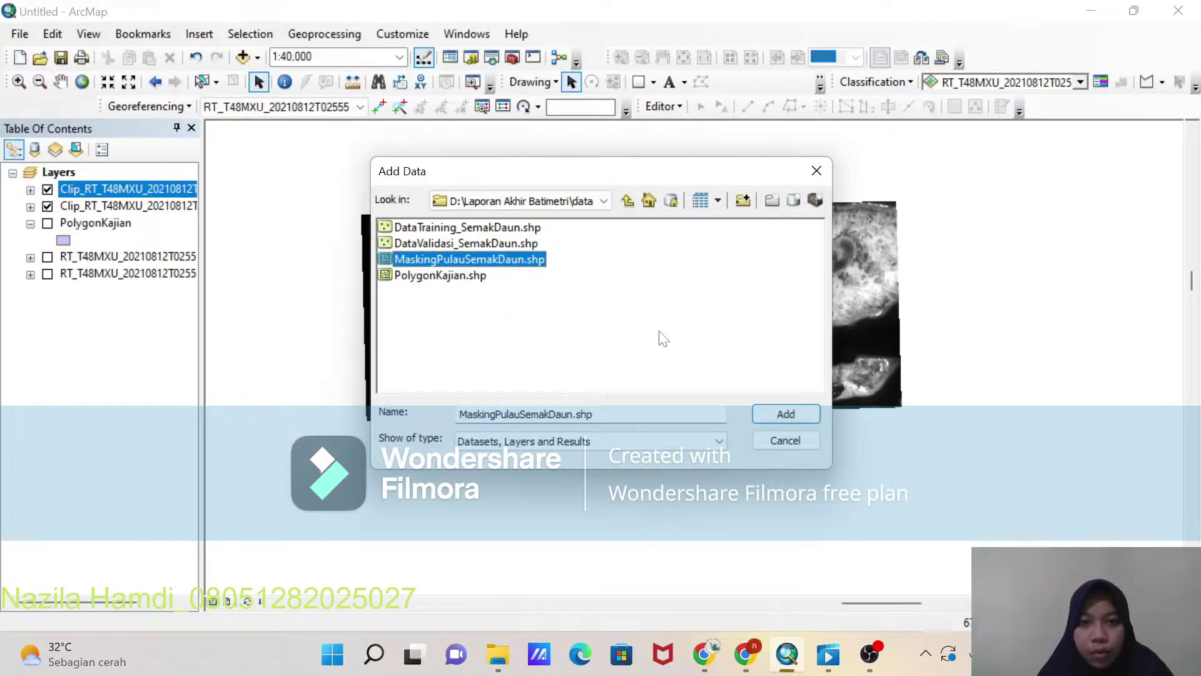
click(785, 413)
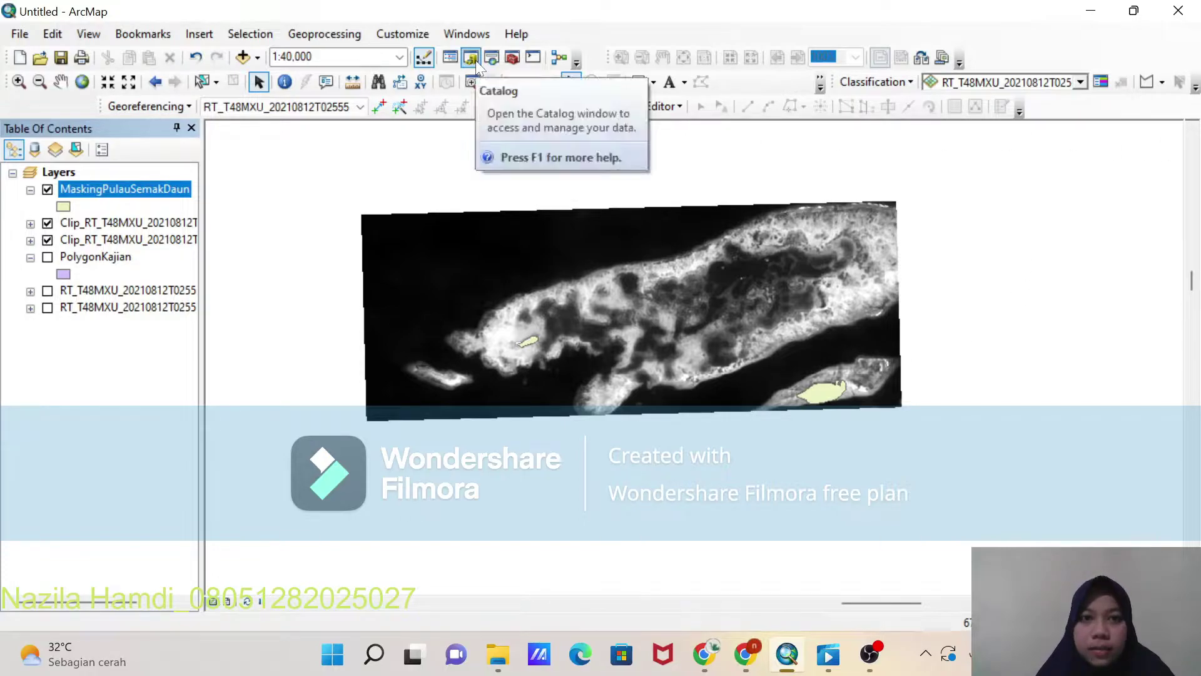
Step: Search for "Erase" and open the Erase (Analysis) tool
click(492, 61)
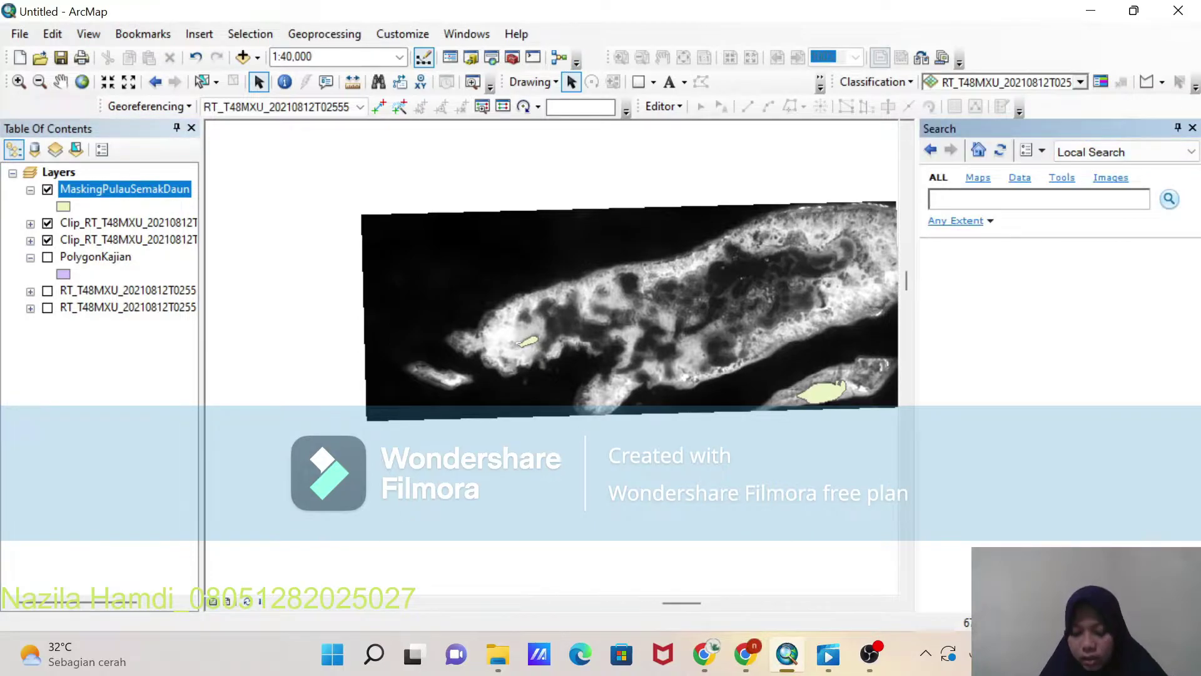
text(Erase)
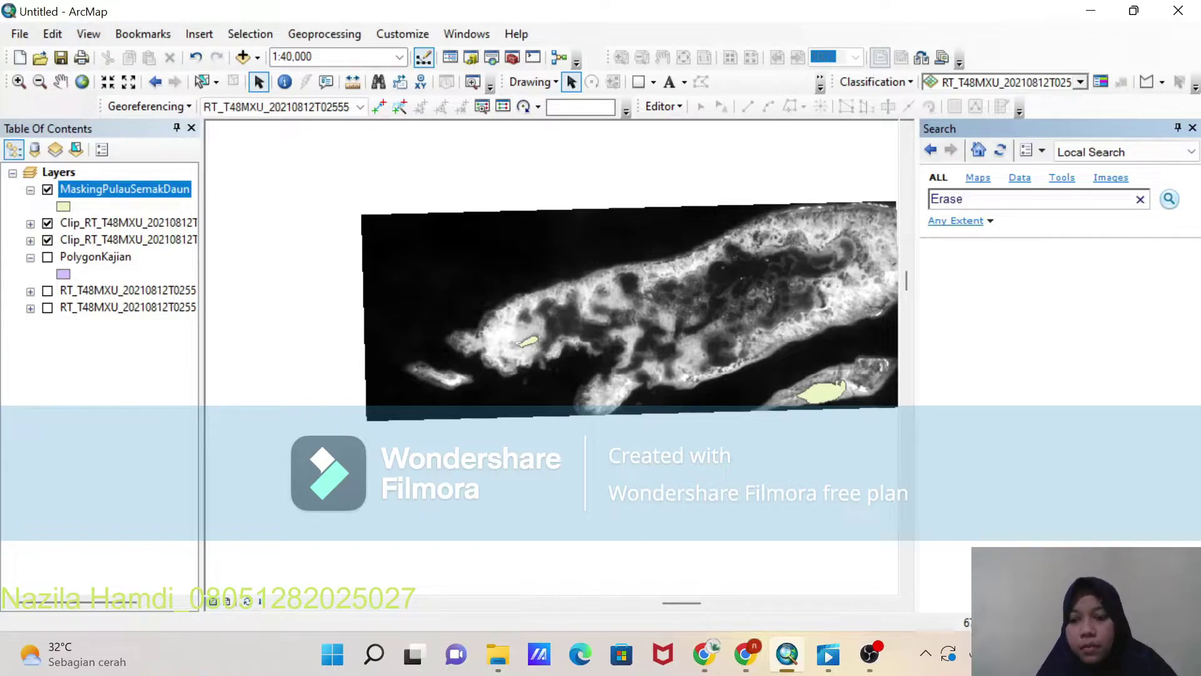
key(Return)
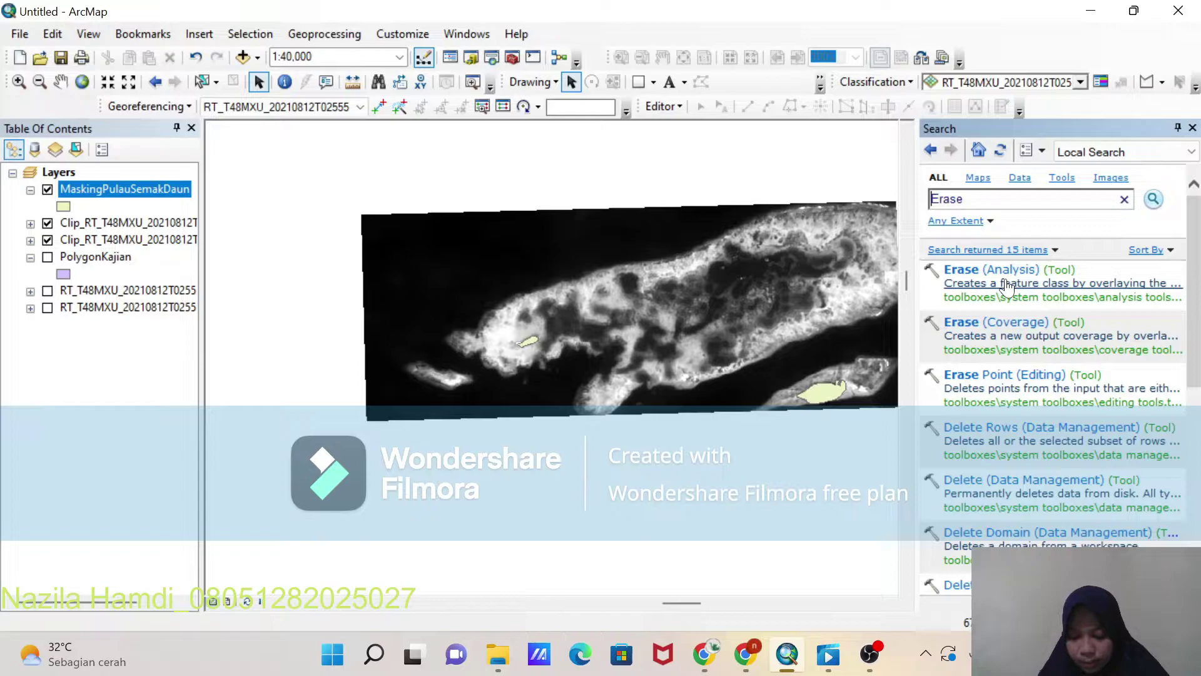
click(996, 270)
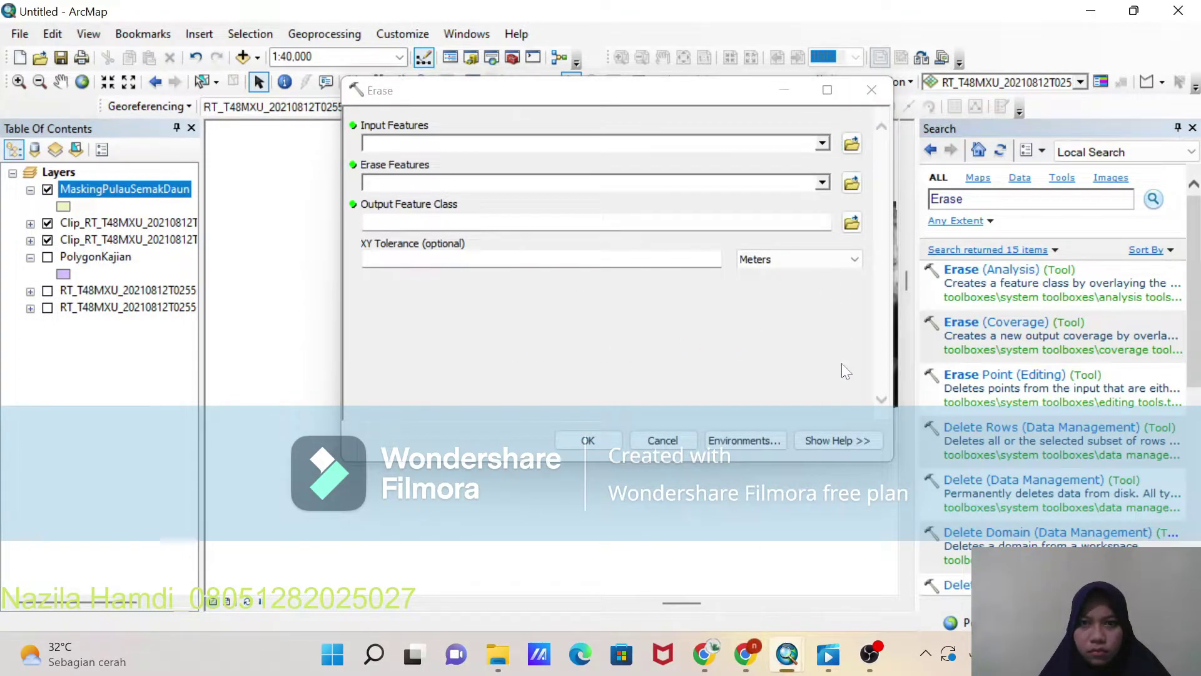
click(871, 89)
click(964, 268)
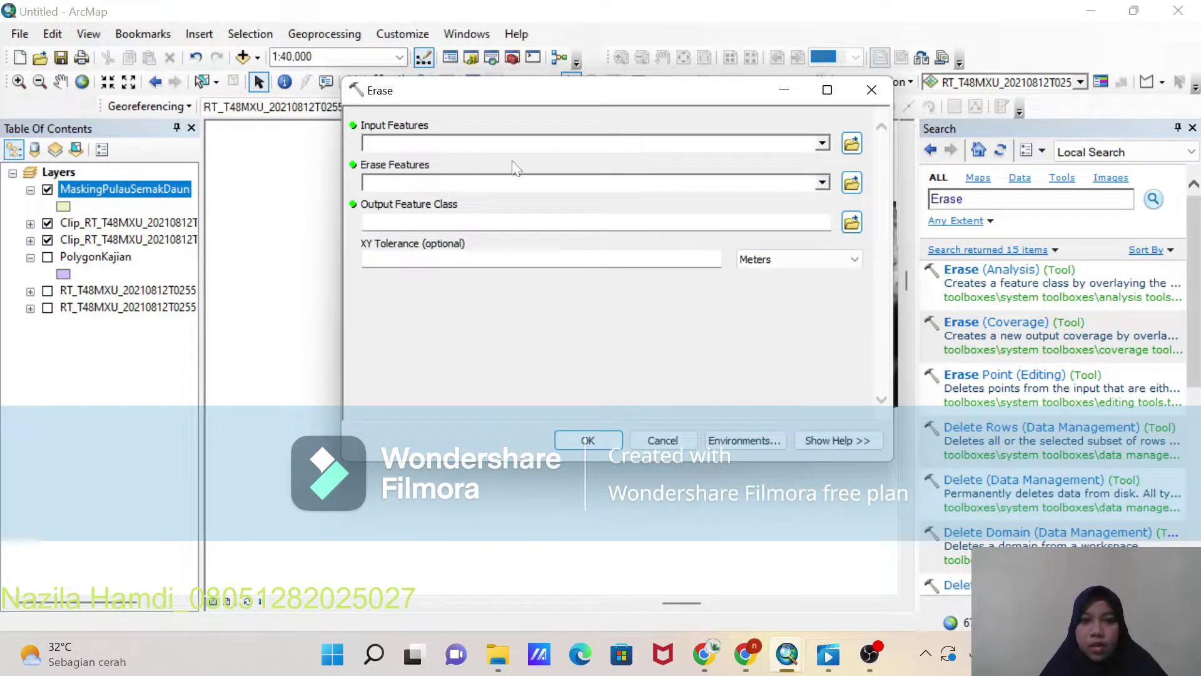
Step: Set PolygonKajian as the Erase tool's input features and MaskingPulauSemakDaun as its erase features
click(823, 143)
click(457, 179)
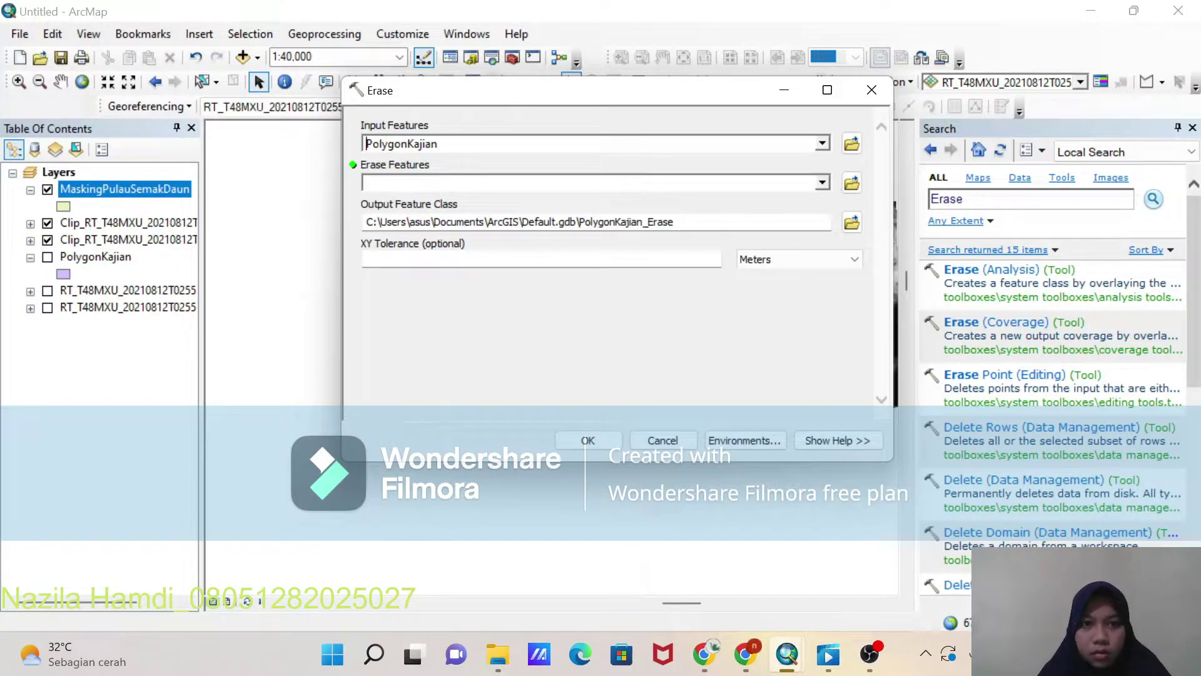
click(824, 183)
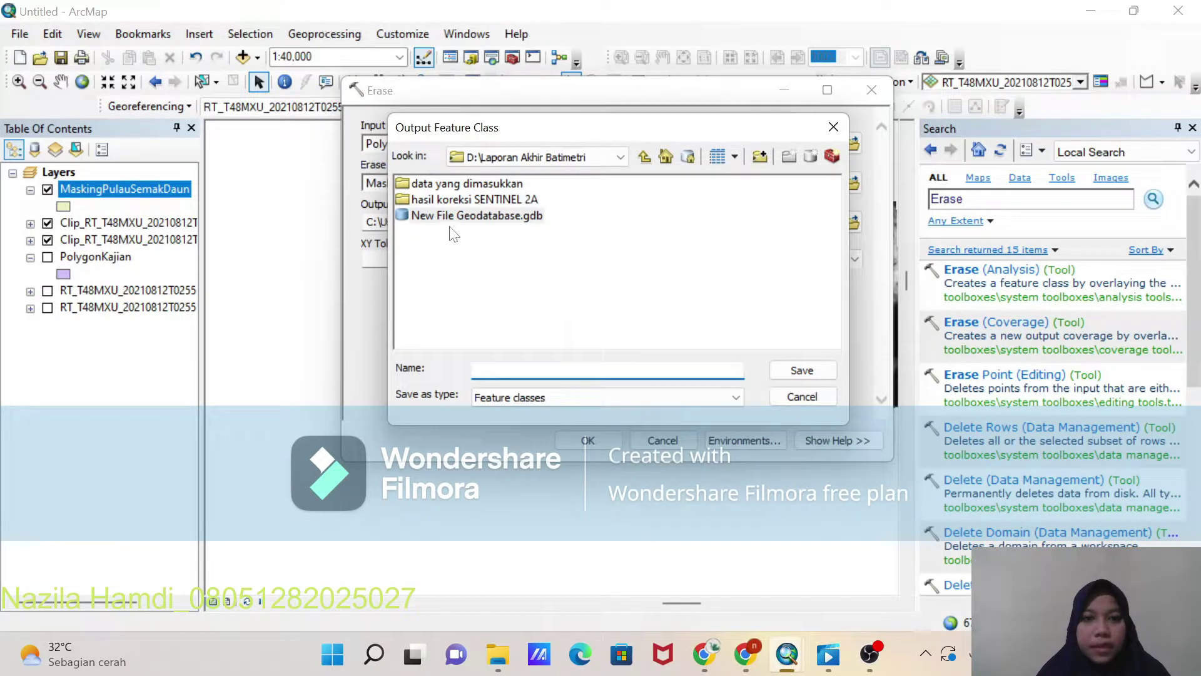
Step: Rename the new file geodatabase in D:\Laporan Akhir Batimetri as Masking
click(475, 216)
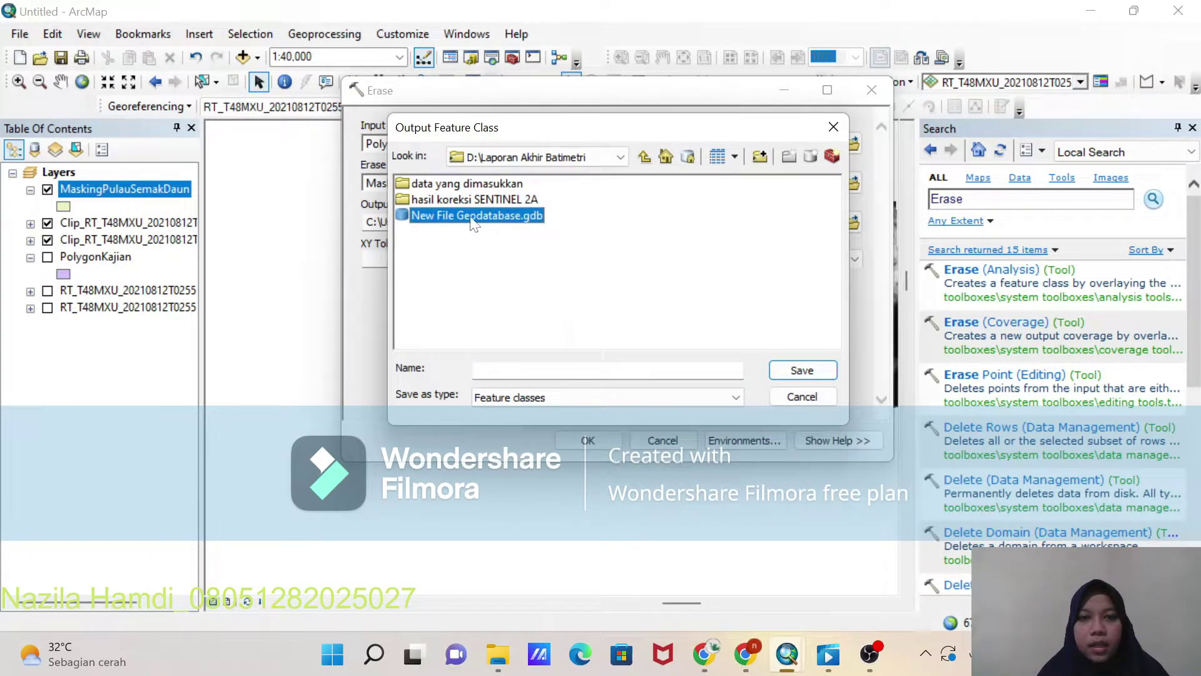
click(472, 216)
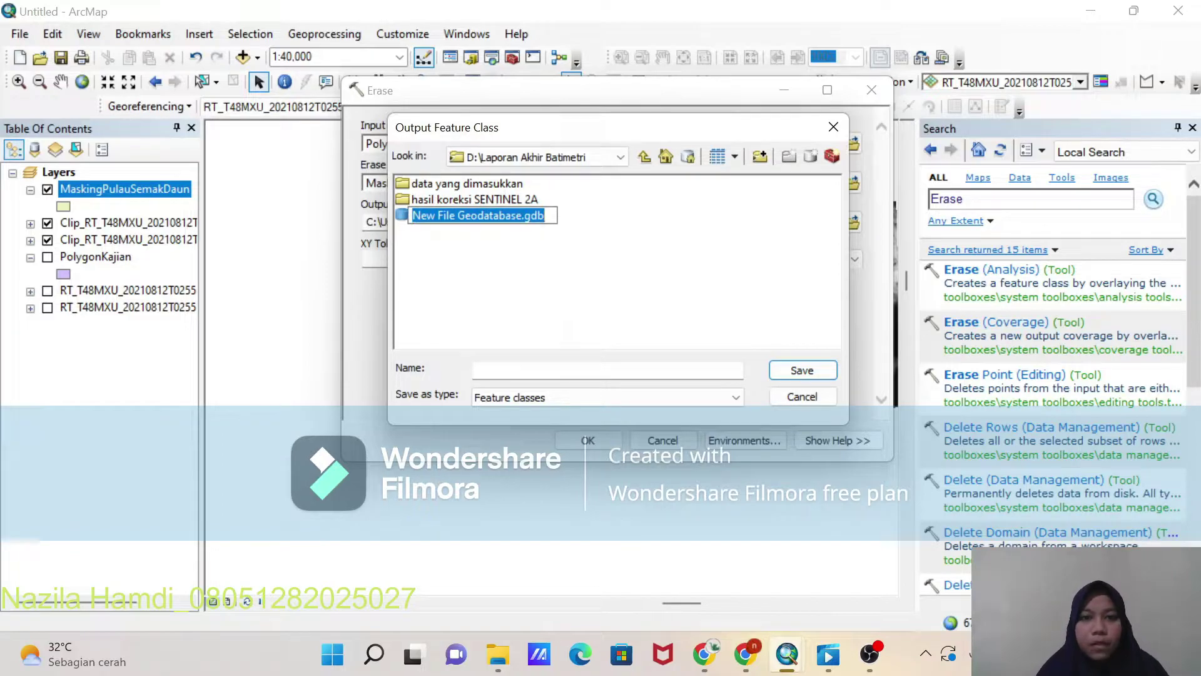
text(mas)
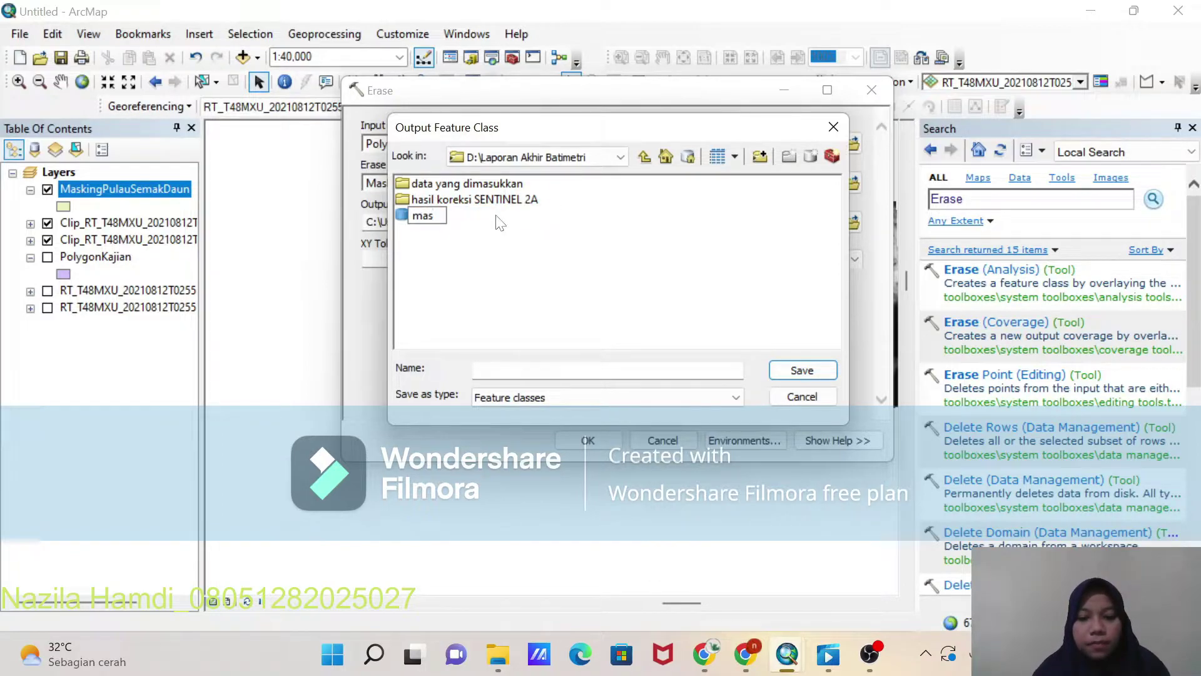
key(BackSpace)
key(BackSpace)
text(Masking)
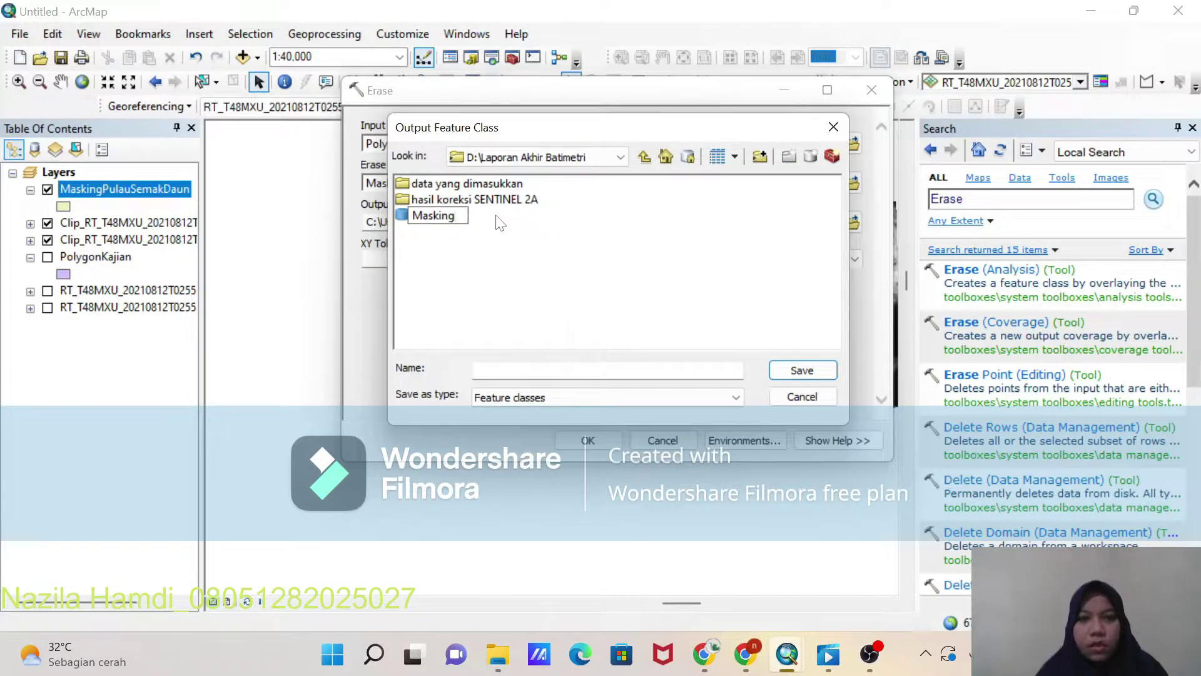
key(Return)
Step: Set the output feature class to Masking inside the Masking geodatabase and run the Erase tool
click(435, 217)
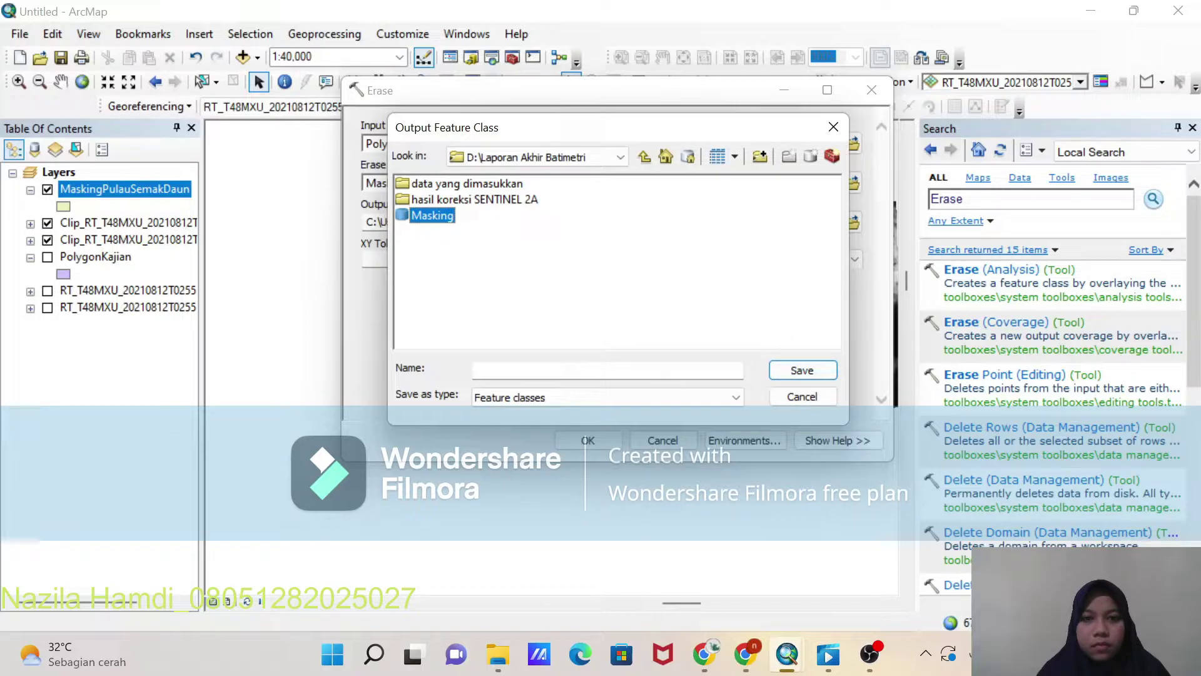
double_click(439, 219)
click(625, 373)
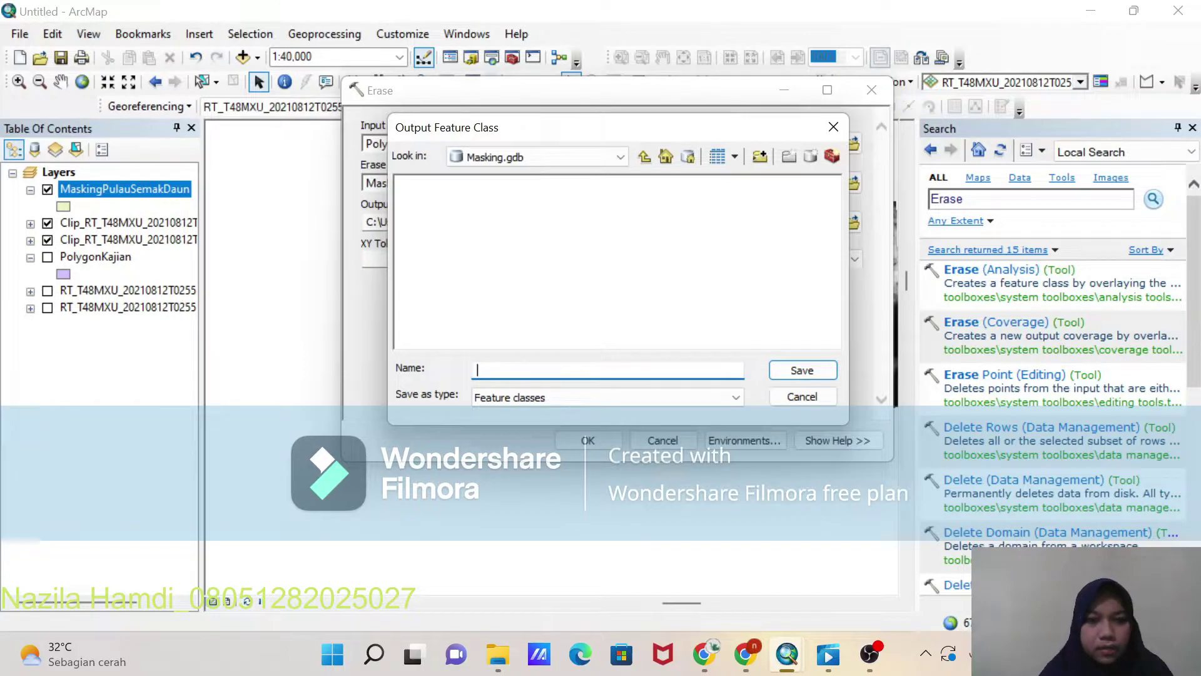
text(sking)
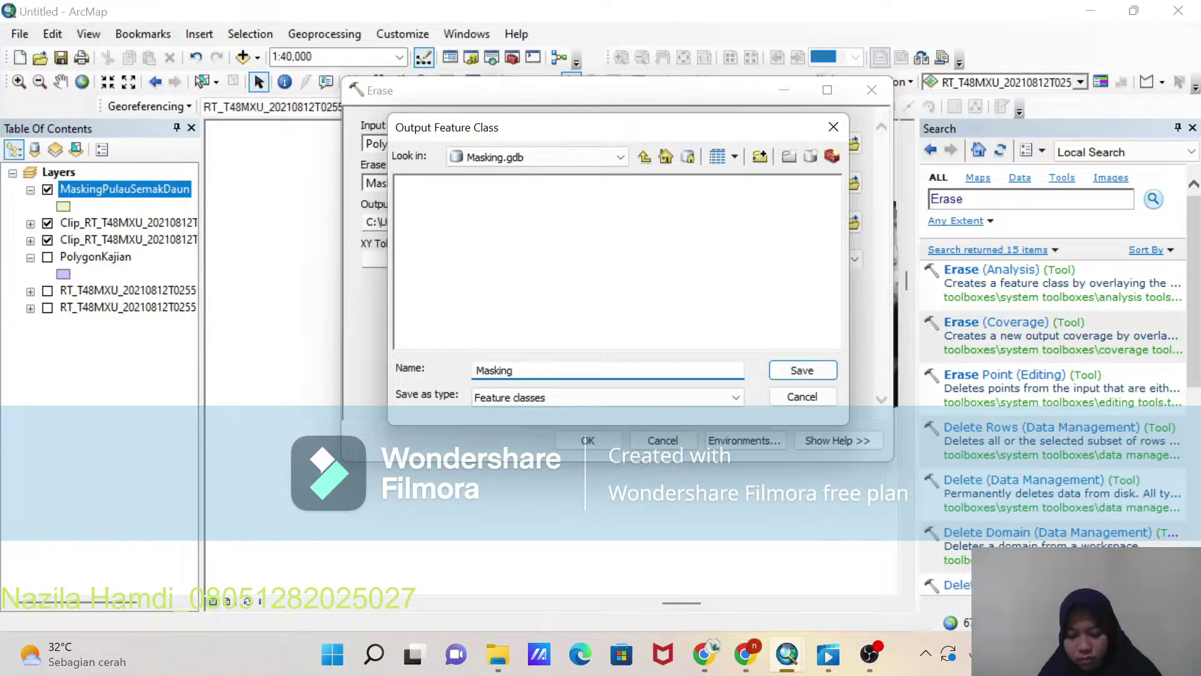
click(805, 373)
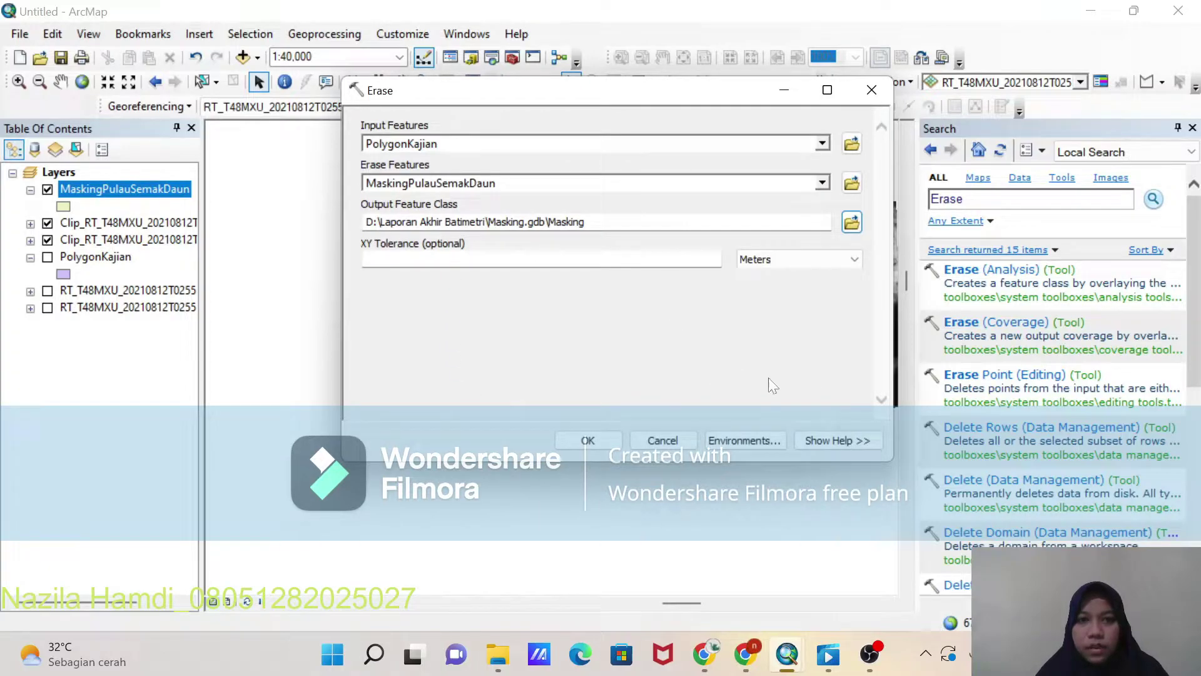
click(590, 440)
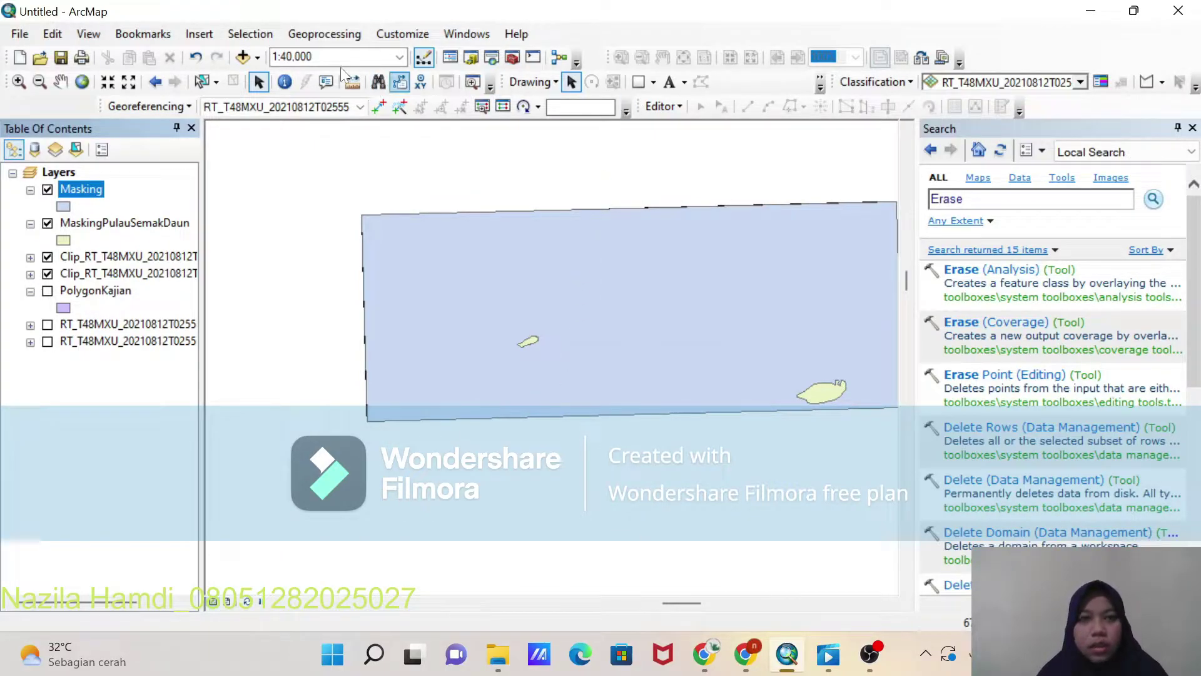
Step: Search for the "Raster calculator" tool
click(963, 199)
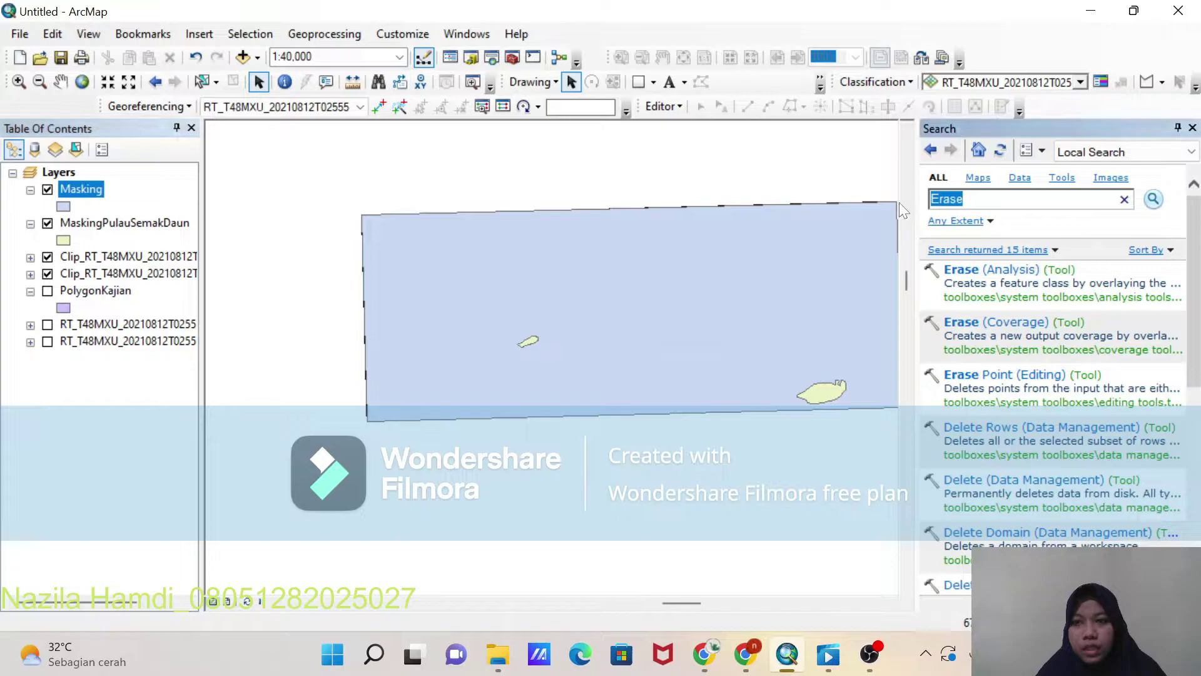
text(Raster )
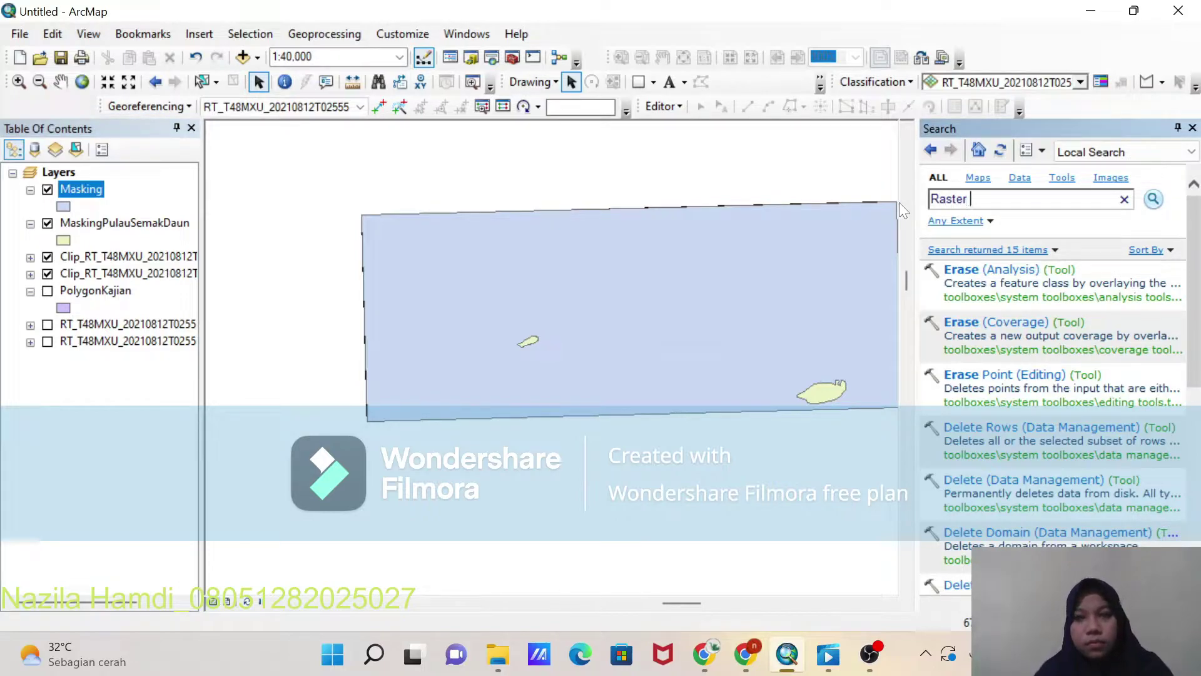
text(calc)
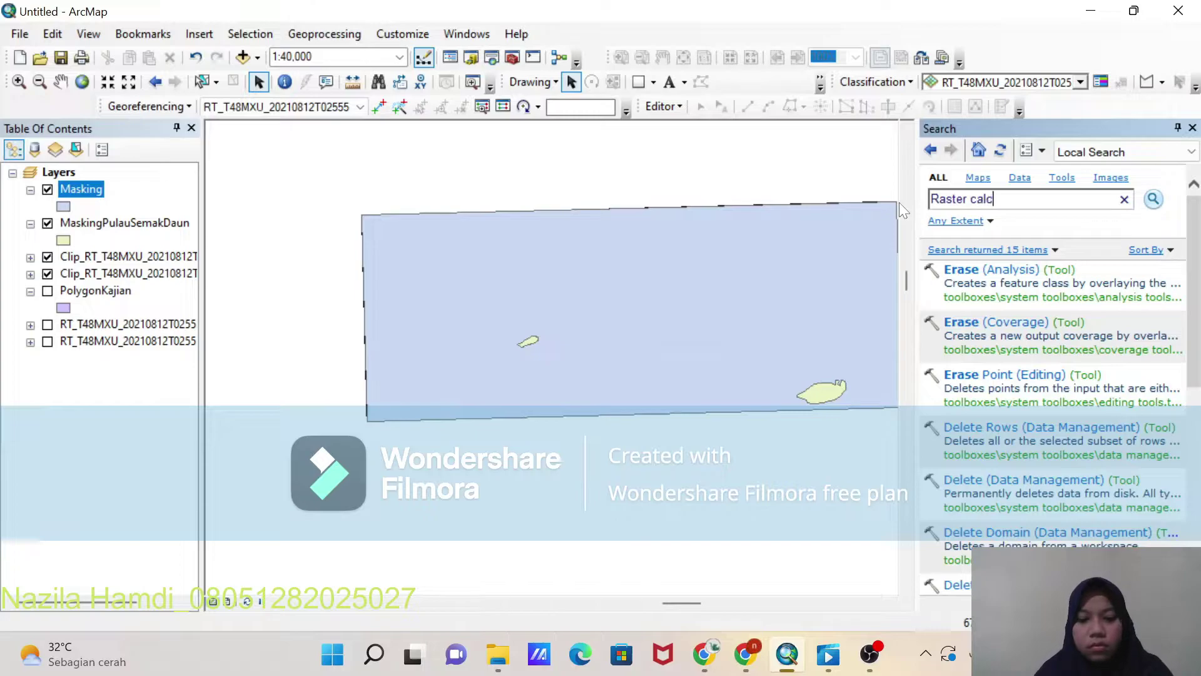
text(ulator)
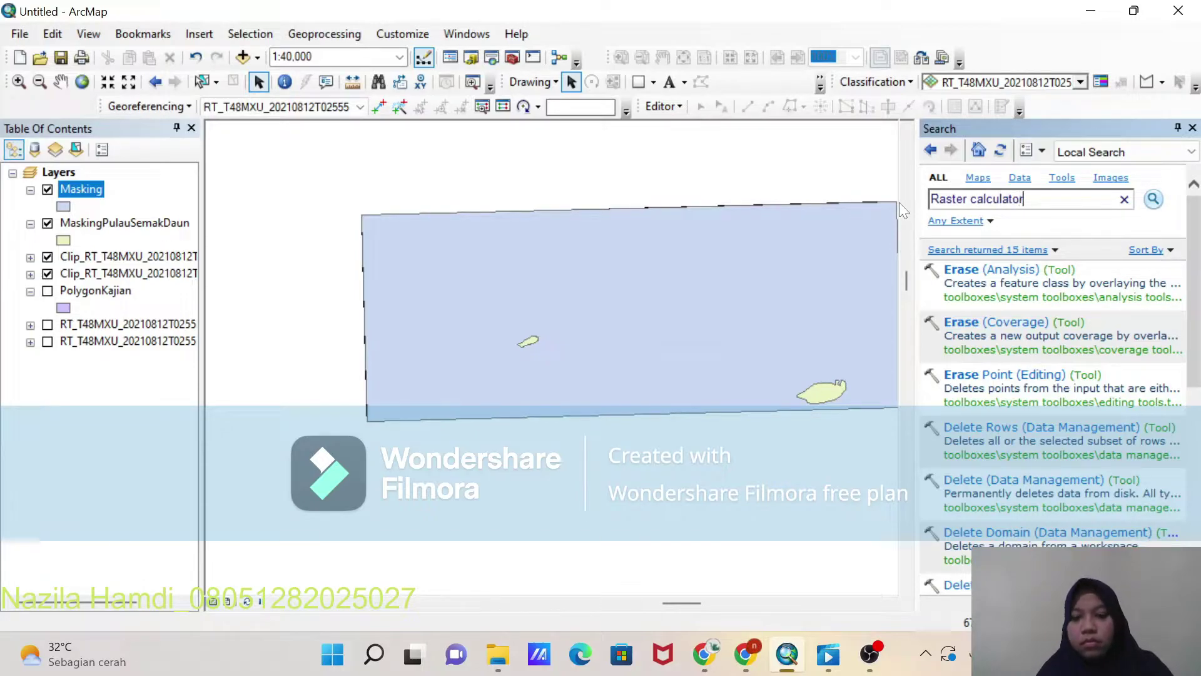
key(Return)
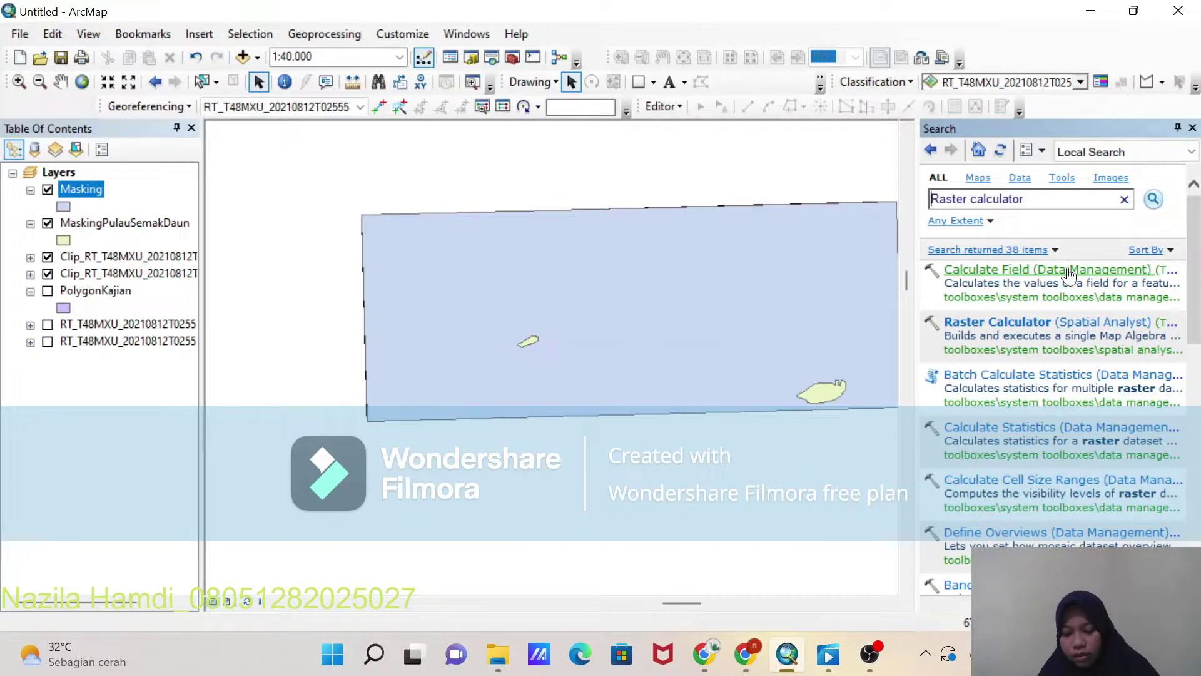
Step: Build the Raster Calculator expression Ln("Clip_RT_T48MXU_20210812T025551_B02.tif") / Ln("Clip_RT_T48MXU_20210812T025551_B03.tif")
click(1043, 322)
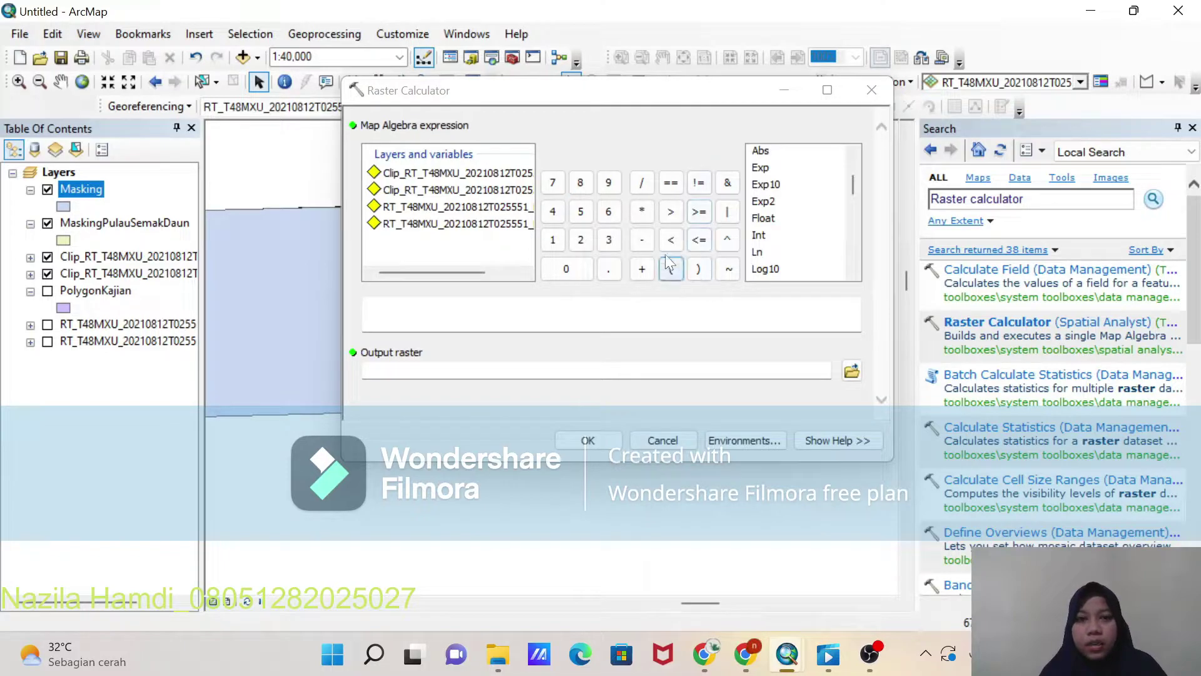
double_click(758, 252)
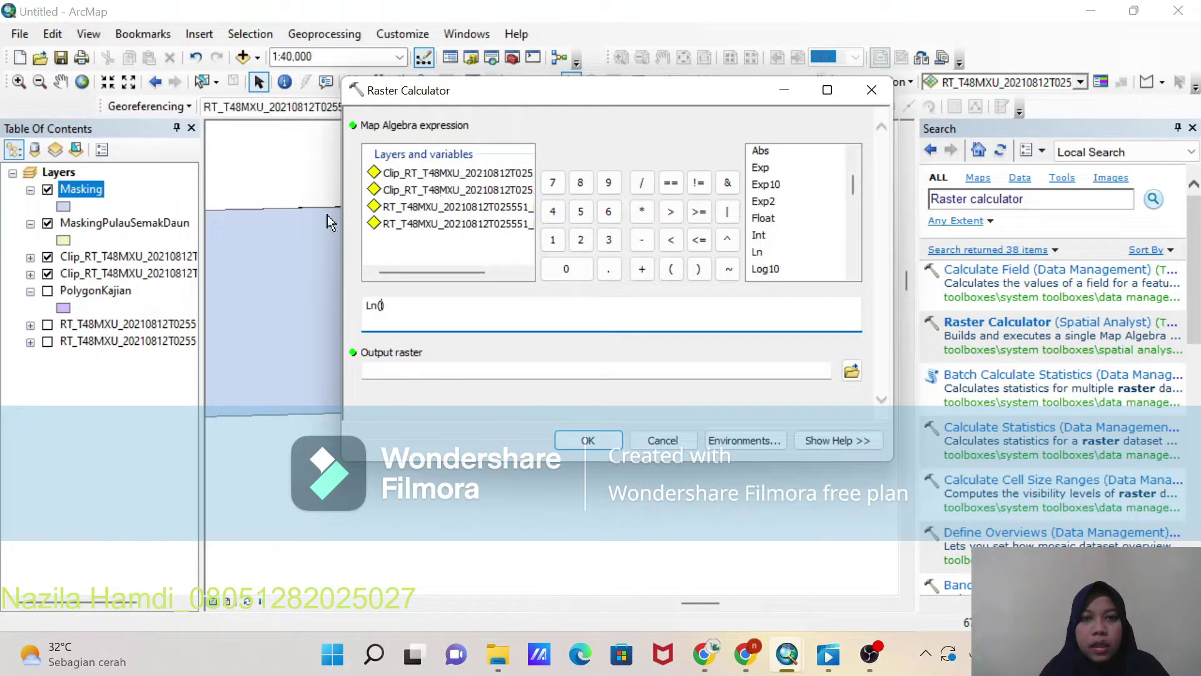
double_click(427, 190)
click(642, 182)
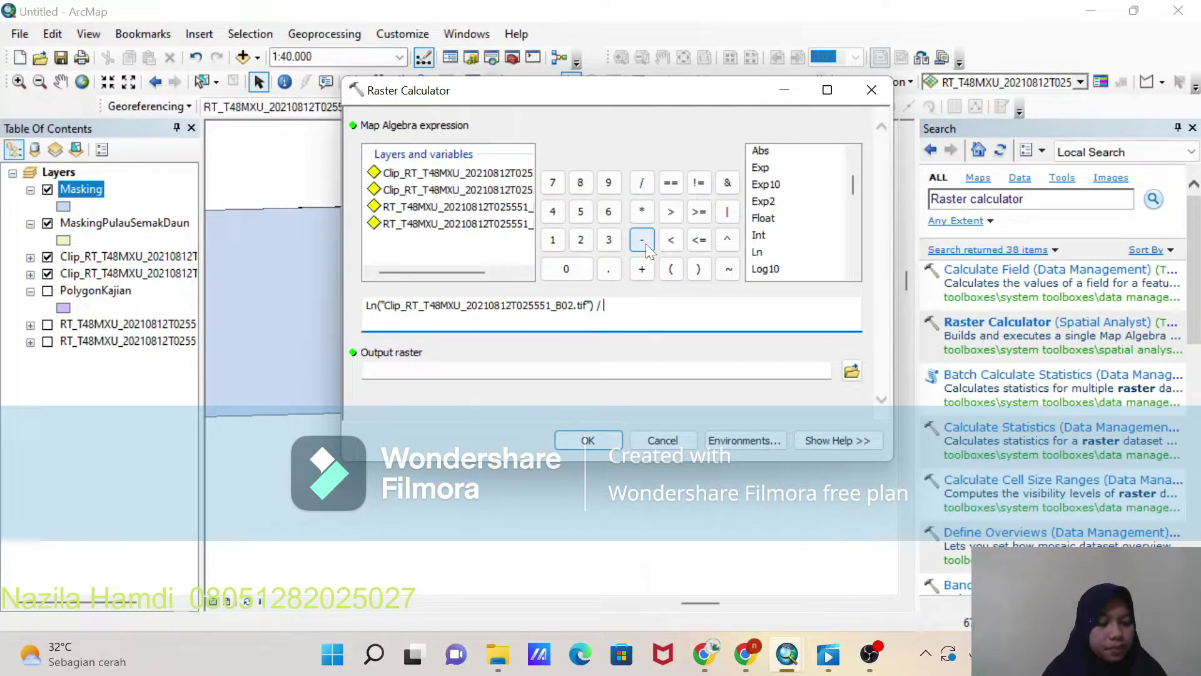
double_click(758, 251)
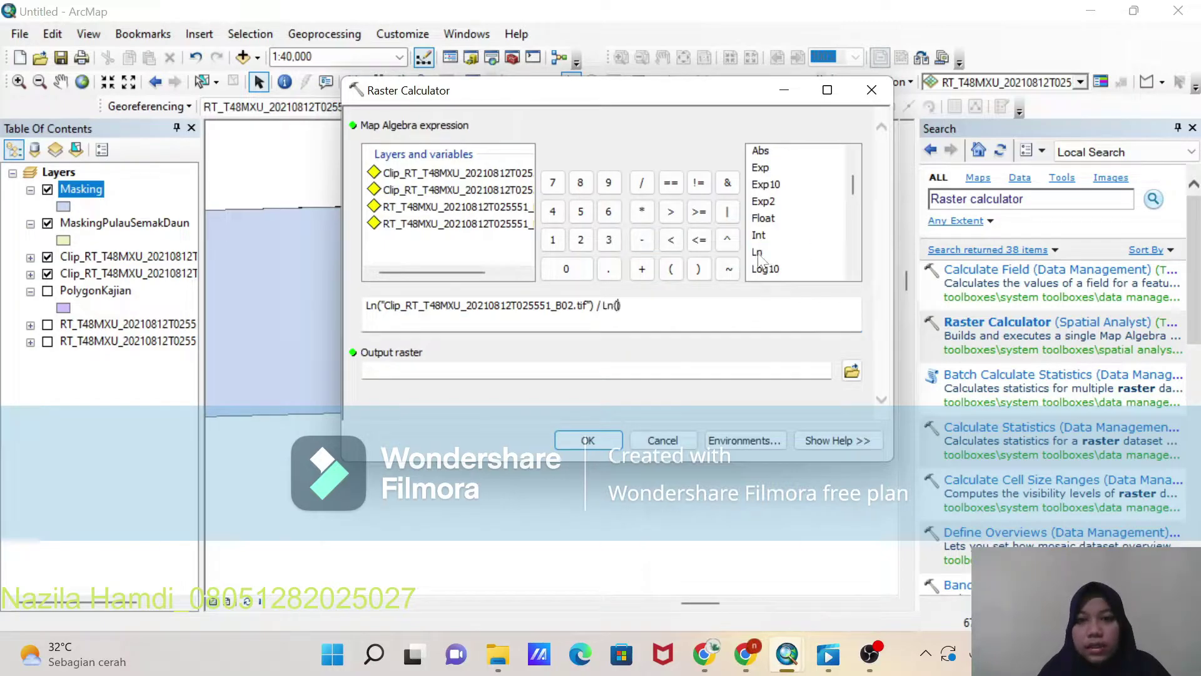
double_click(408, 179)
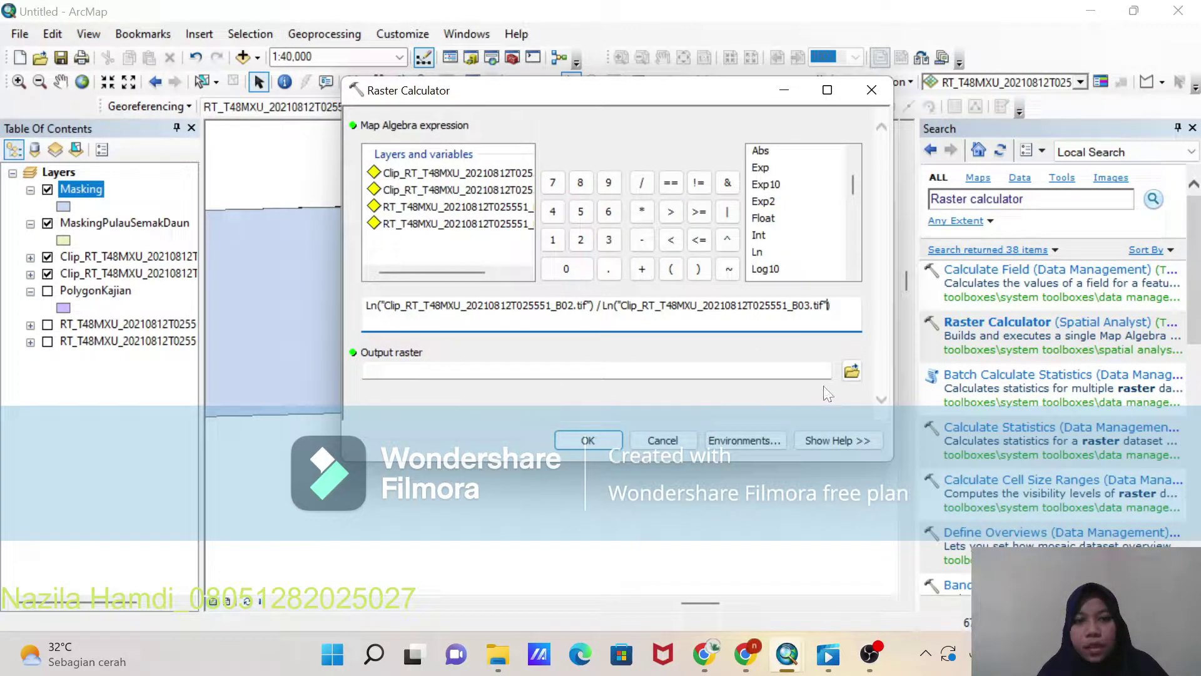
Step: Set the output raster to Algoritma_Stumpf inside Masking.gdb and run the raster calculation
click(851, 371)
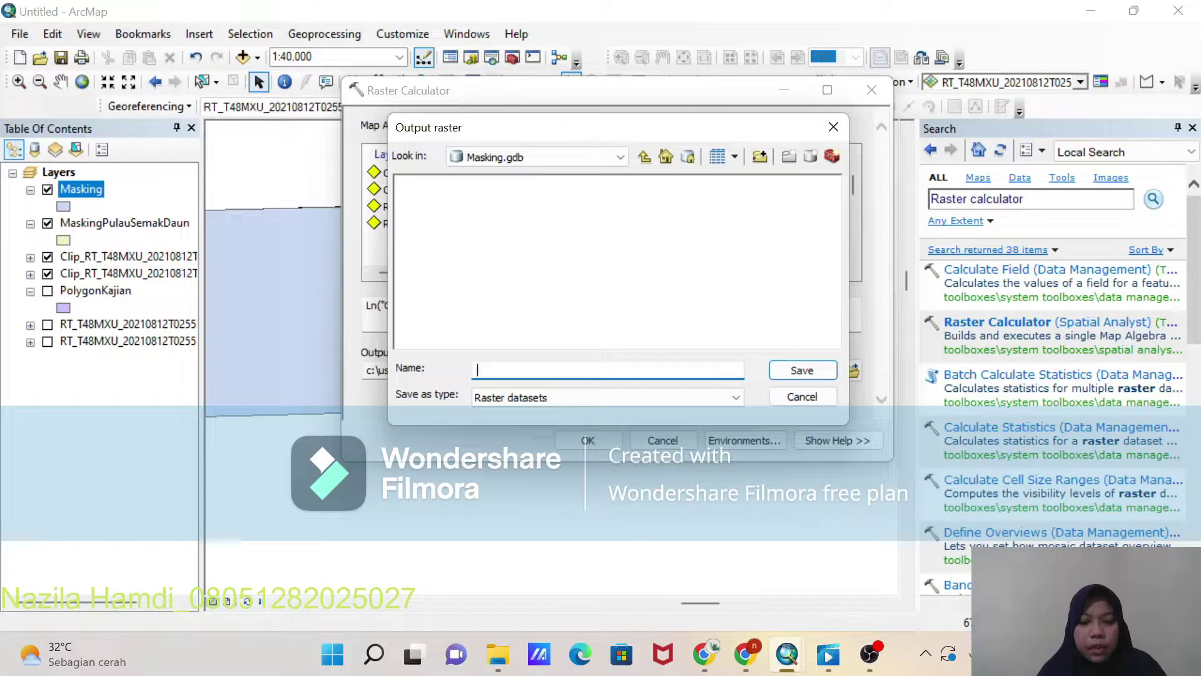
text(go)
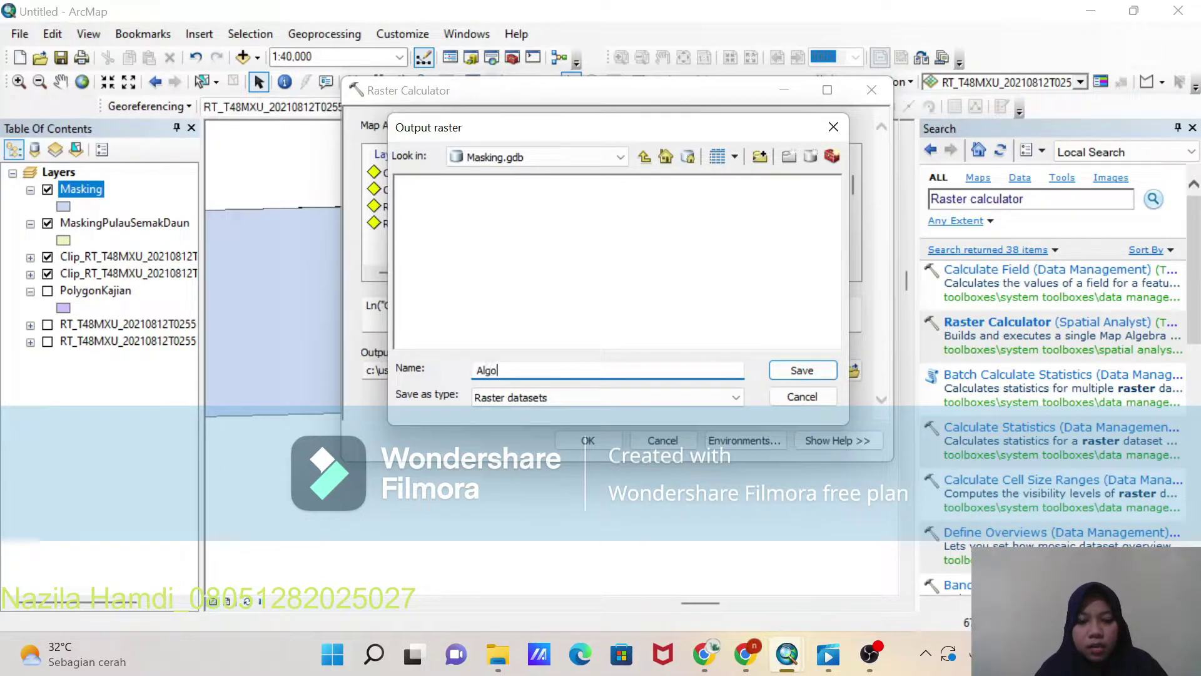
text(ritma_Stu)
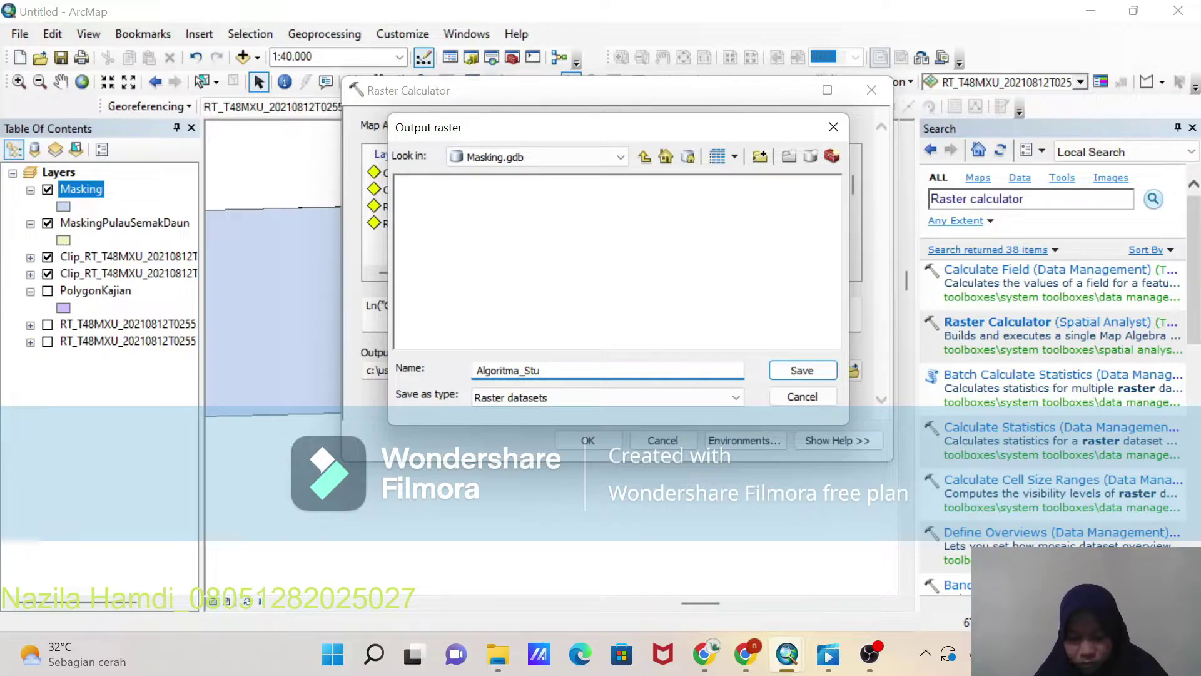
text(ph)
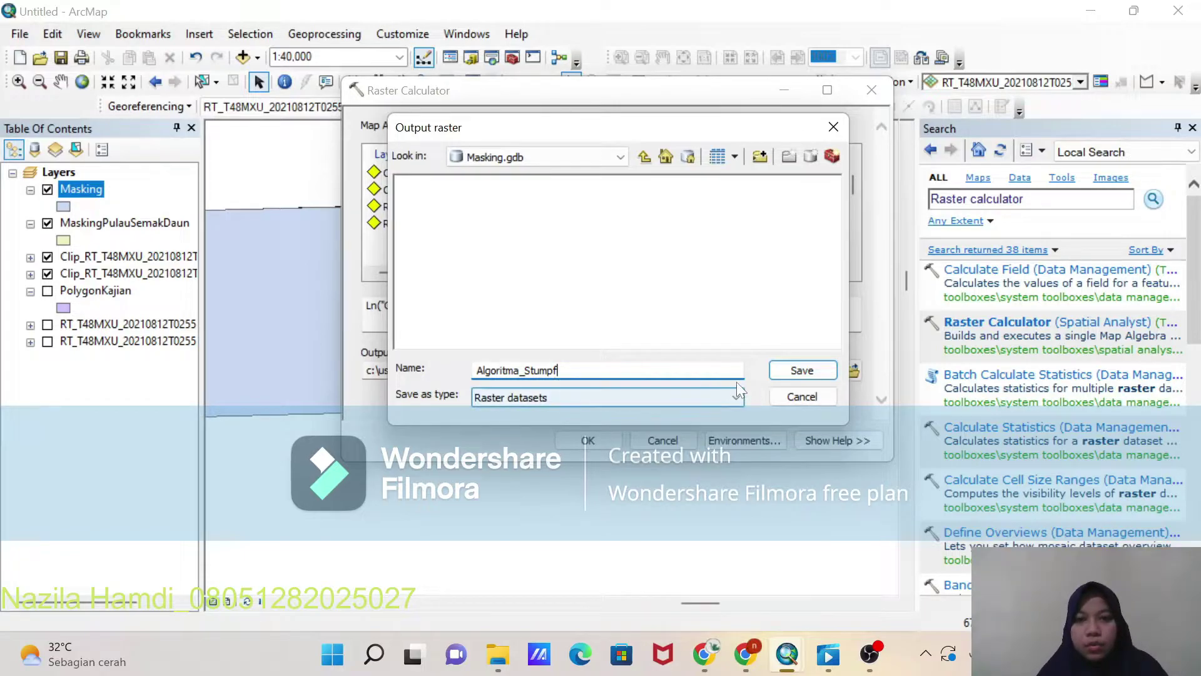
click(802, 370)
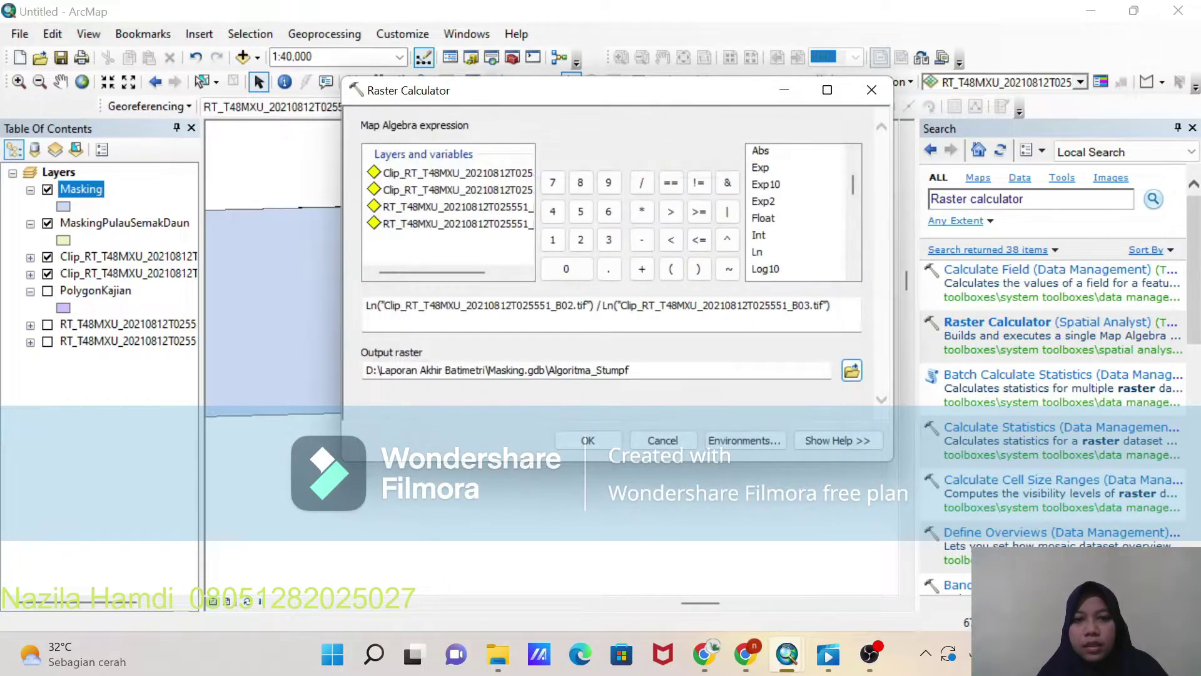
click(592, 441)
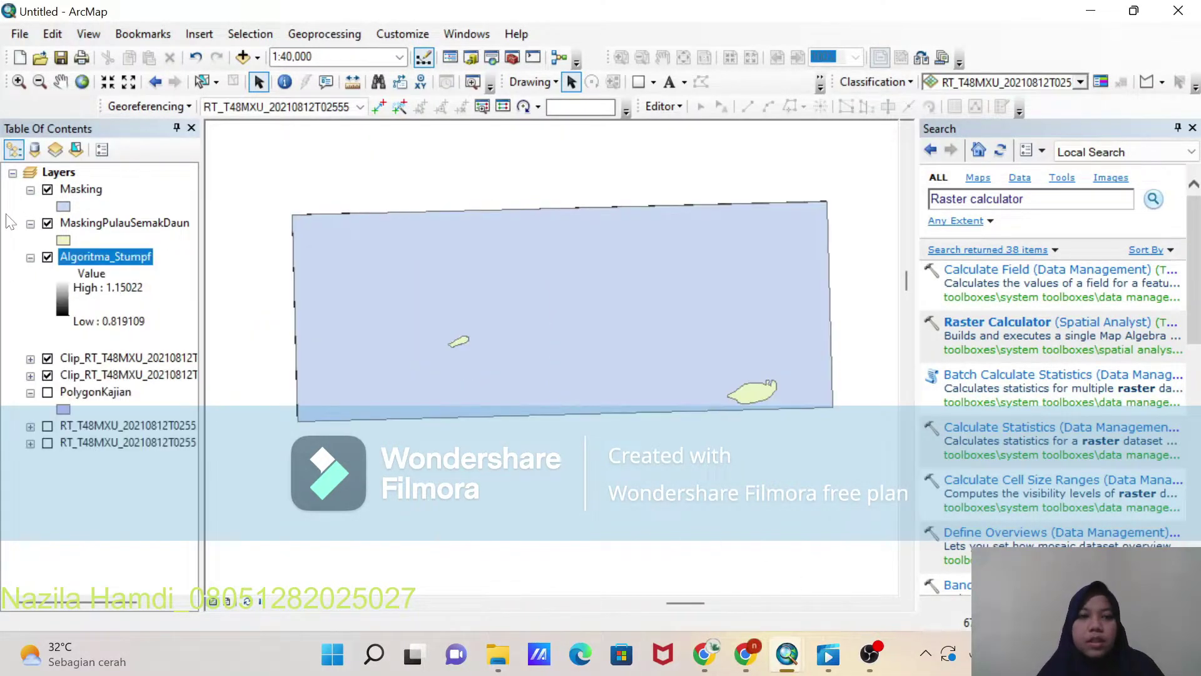
Step: Apply a light-to-dark blue stretched color ramp to Algoritma_Stumpf, and hide the Masking and MaskingPulauSemakDaun layers
right_click(102, 252)
click(163, 525)
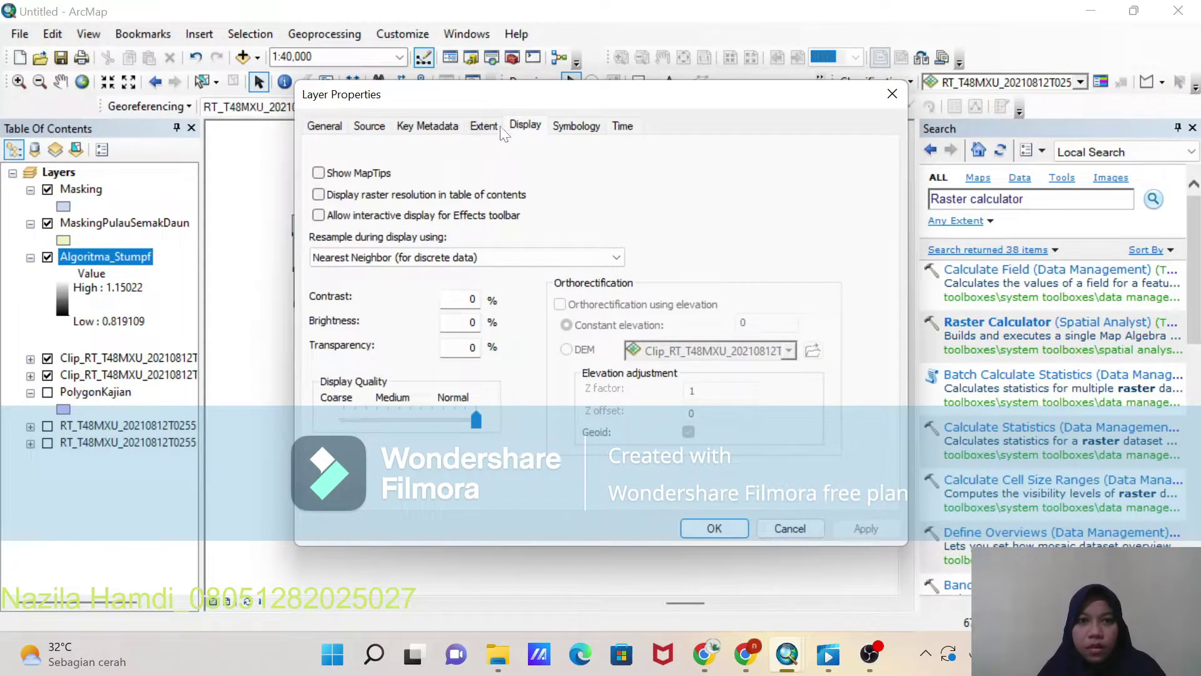
click(328, 127)
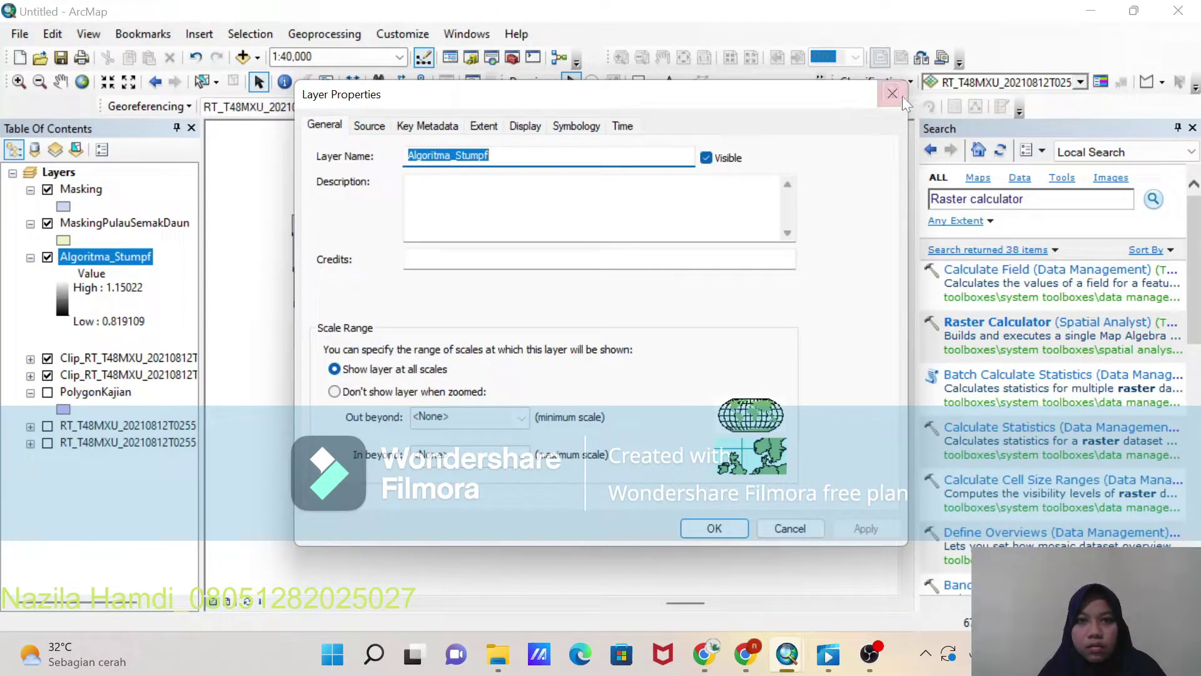
click(559, 129)
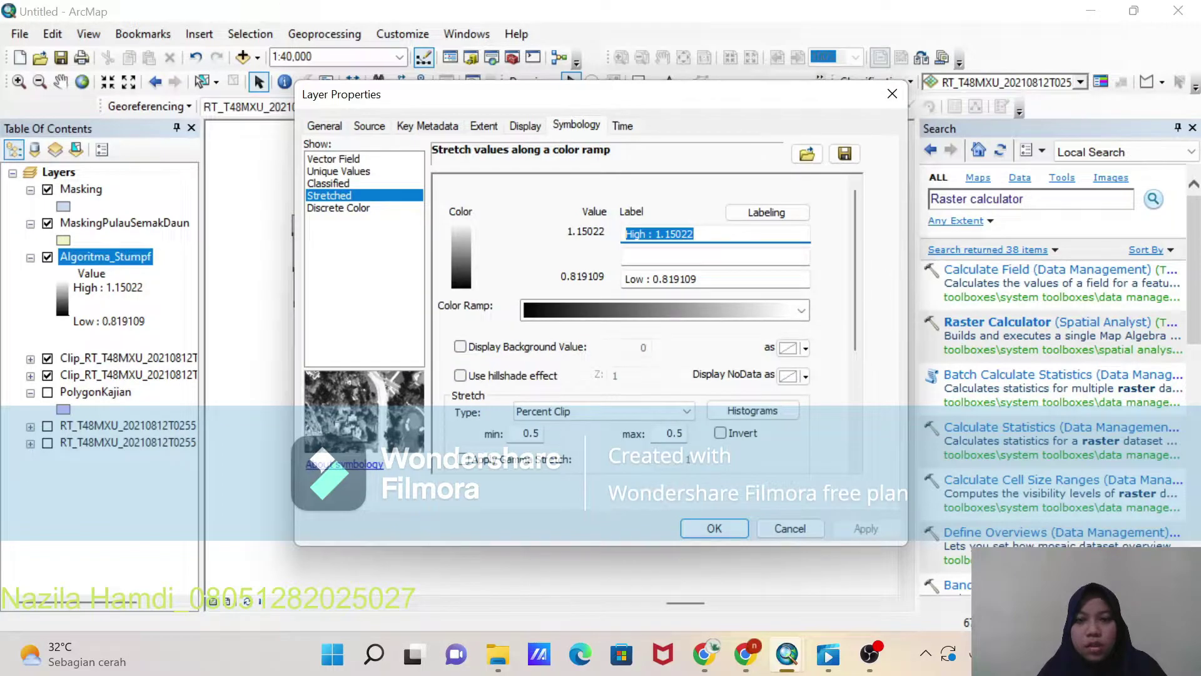
click(801, 311)
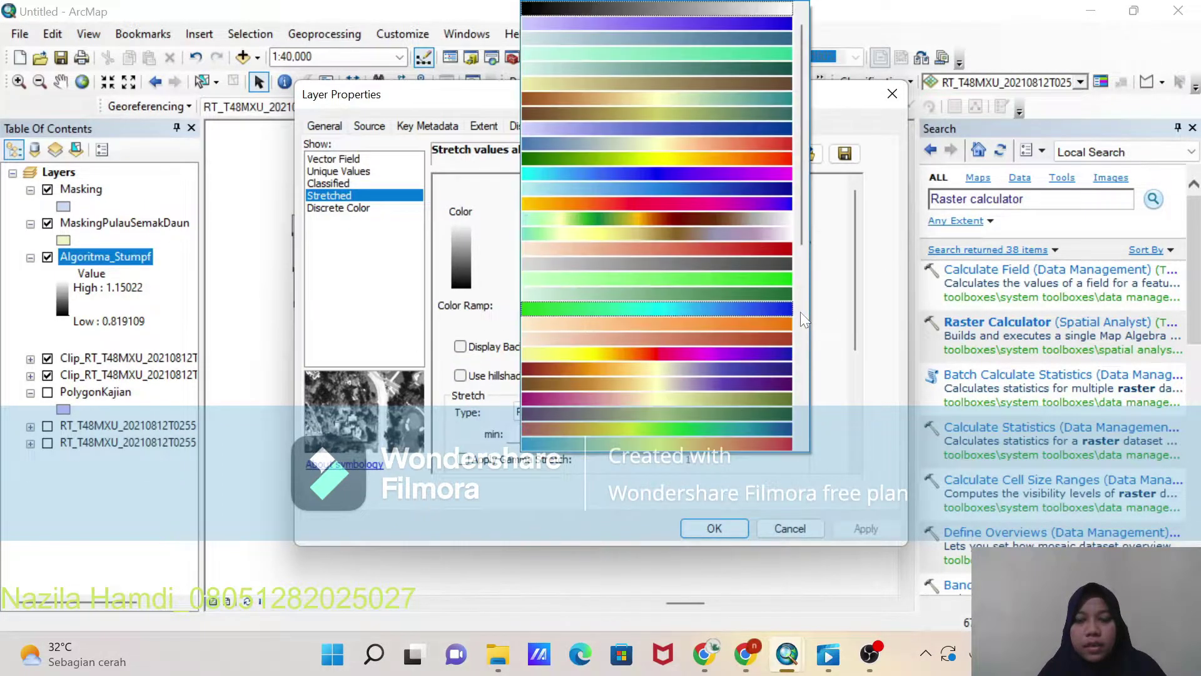
click(624, 189)
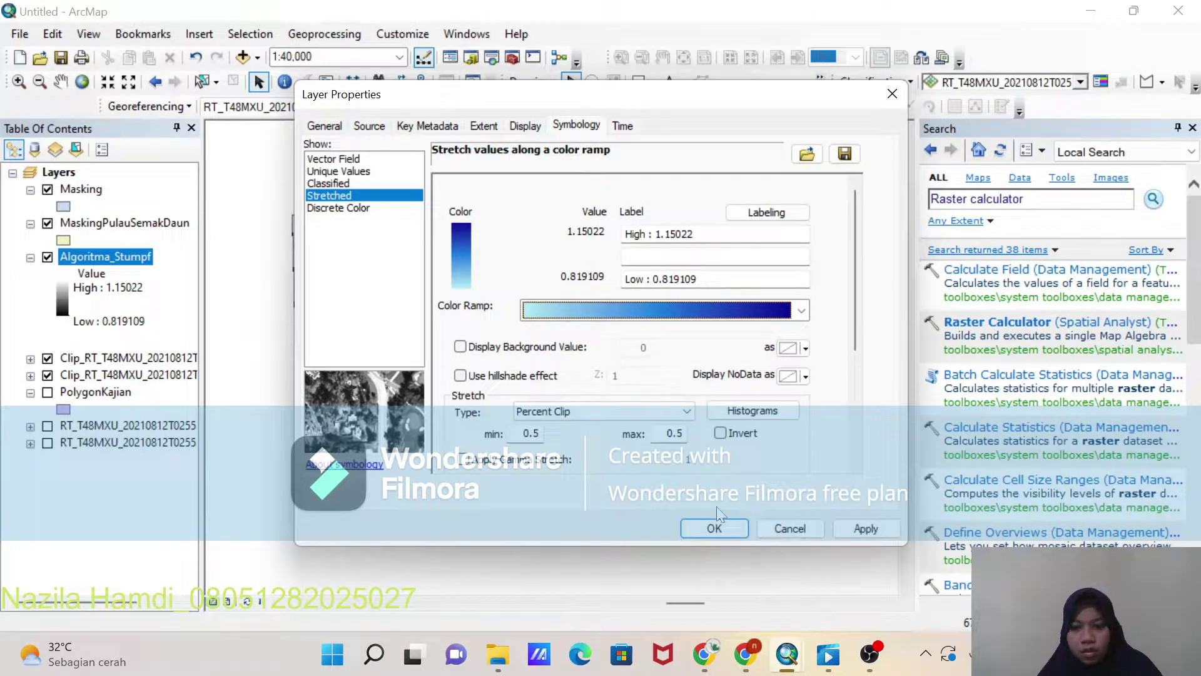
click(866, 529)
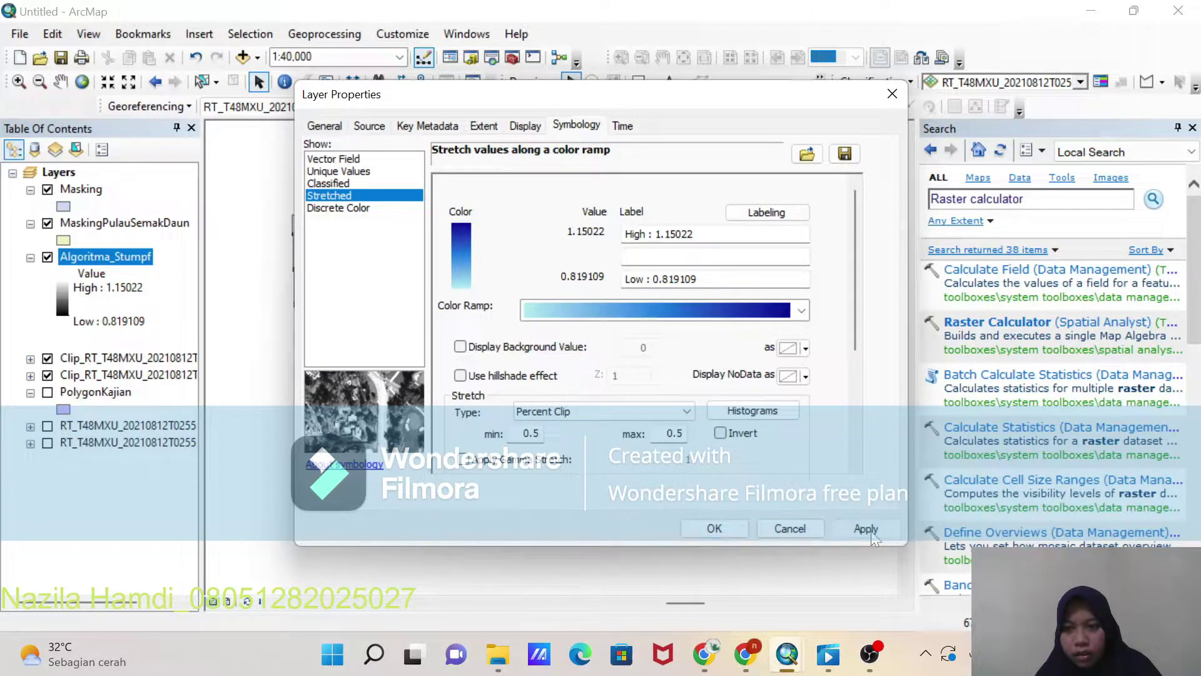
click(705, 532)
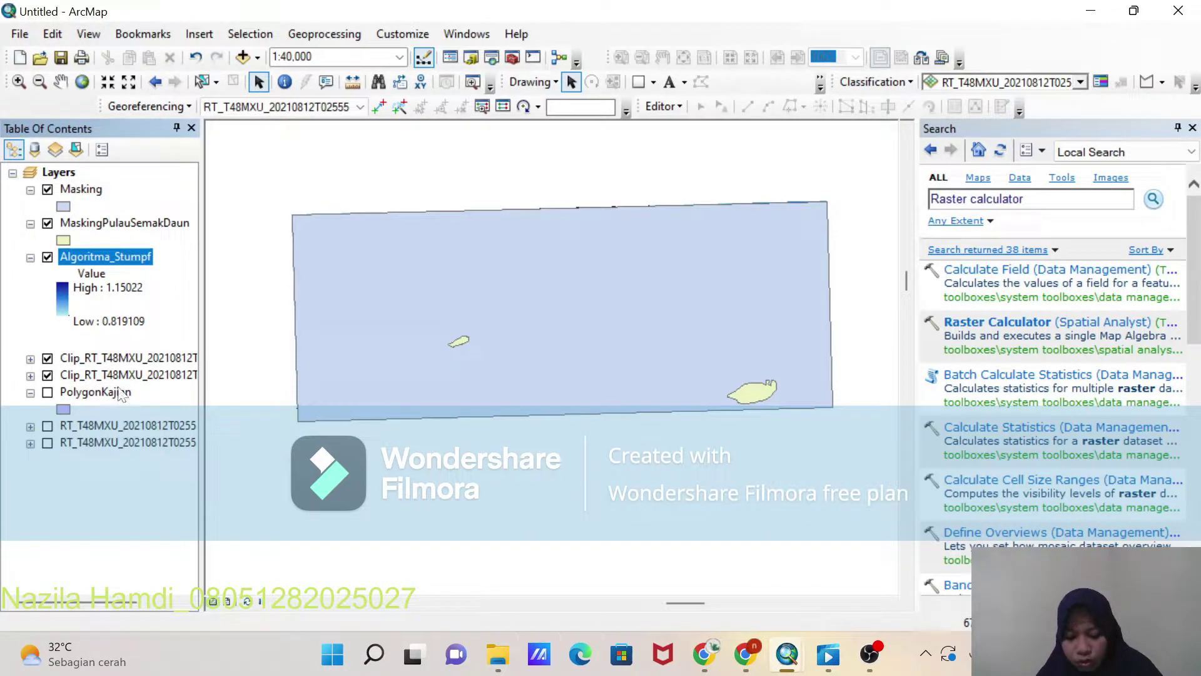
click(48, 190)
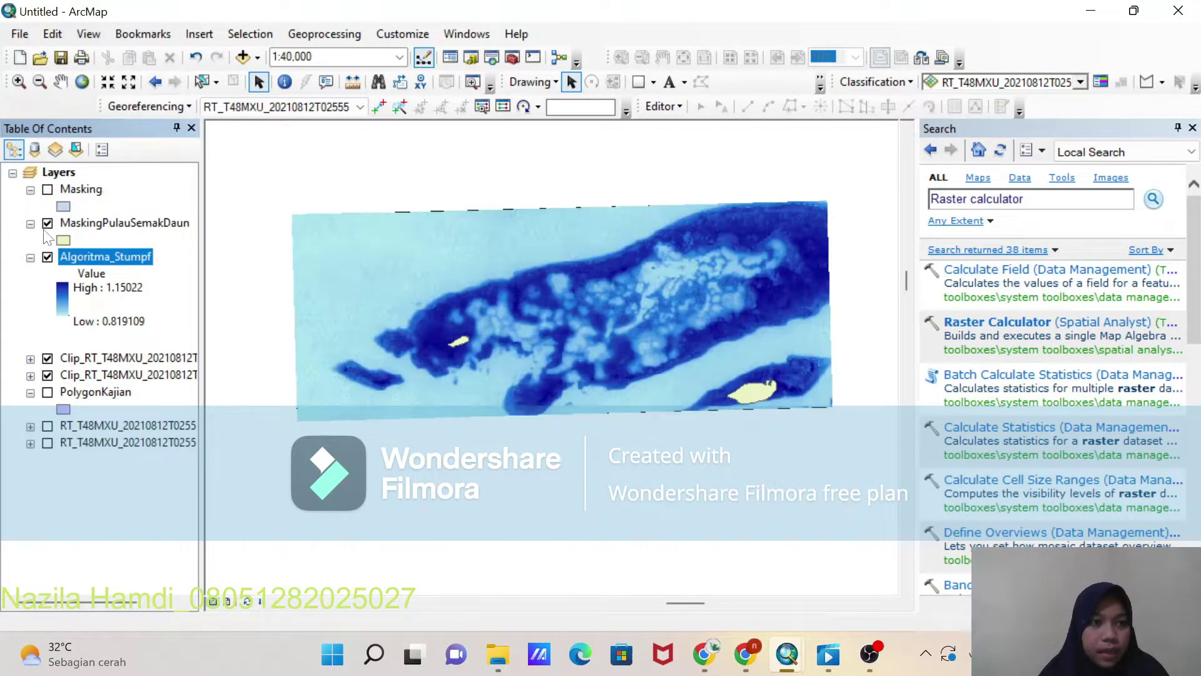
click(48, 223)
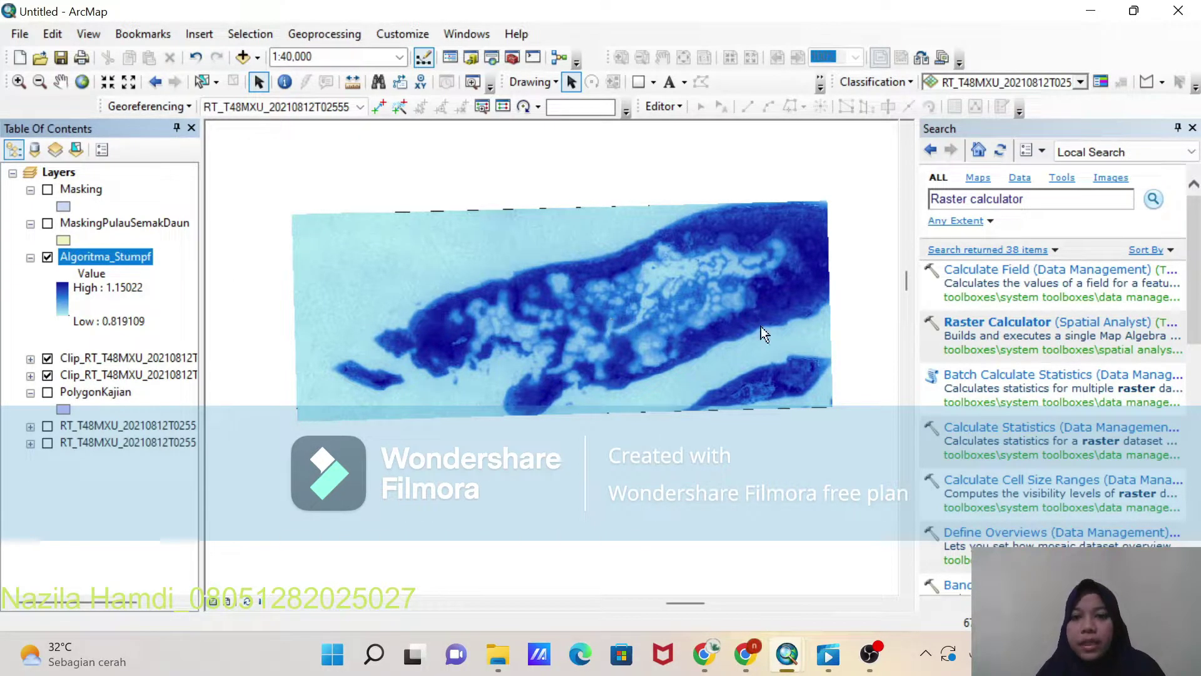
Step: Search for the "Extract by mask" tool
click(1023, 199)
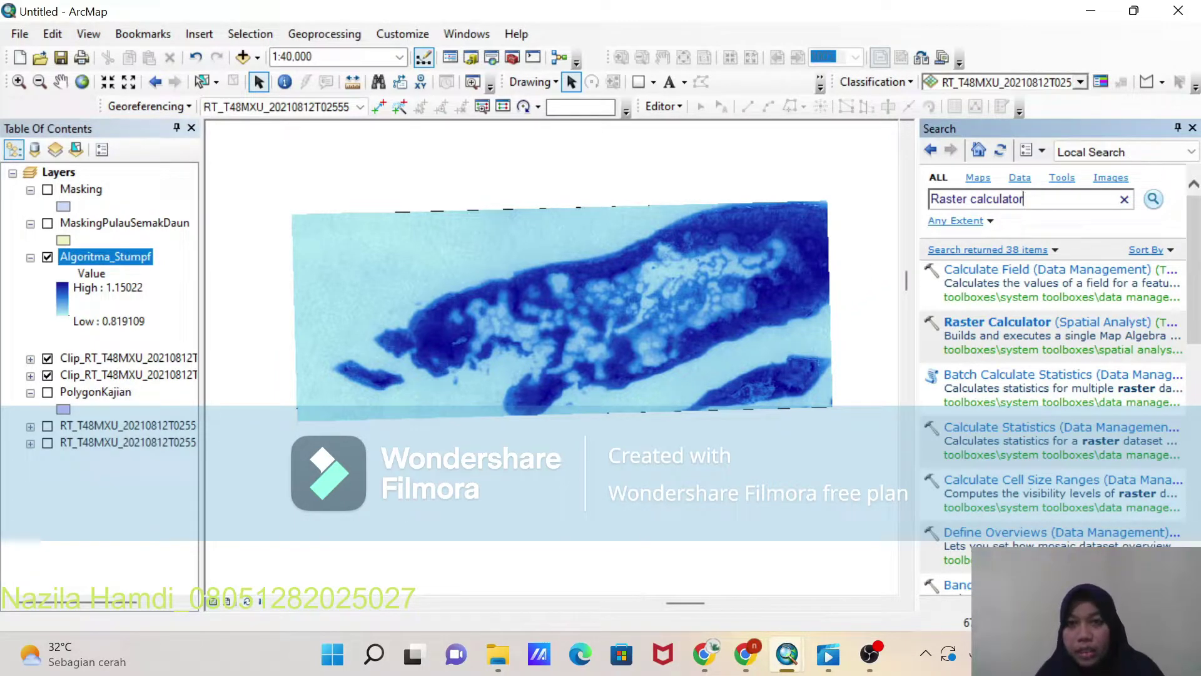
drag(1023, 198, 903, 197)
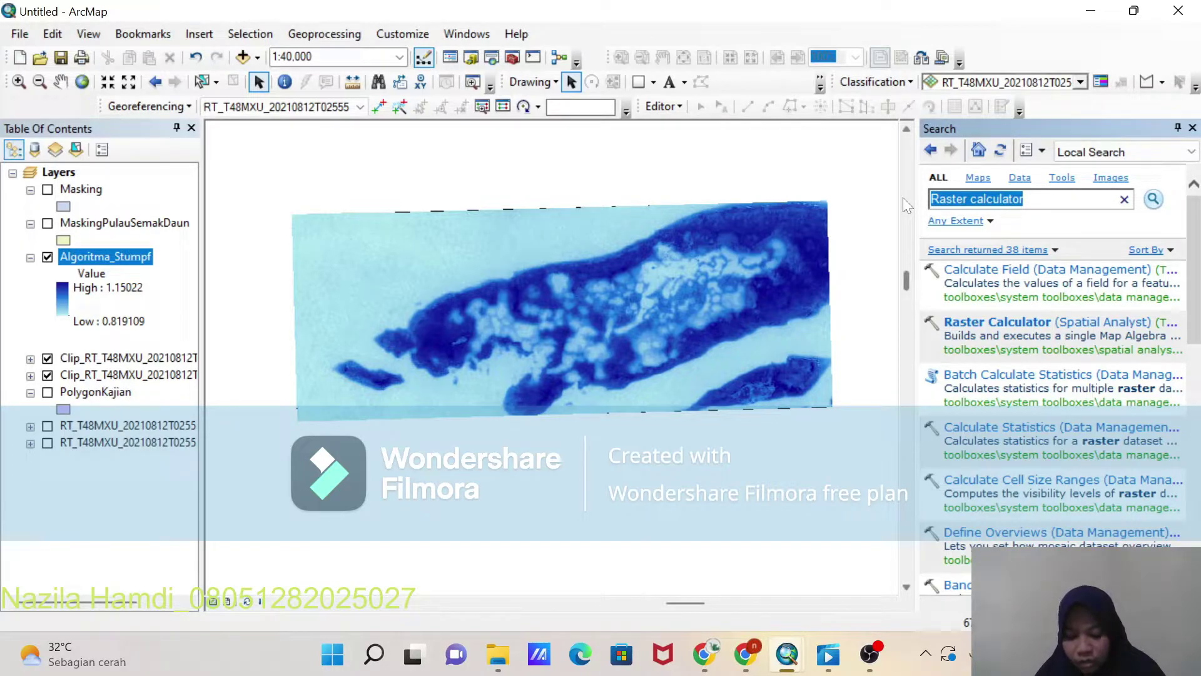
text(E)
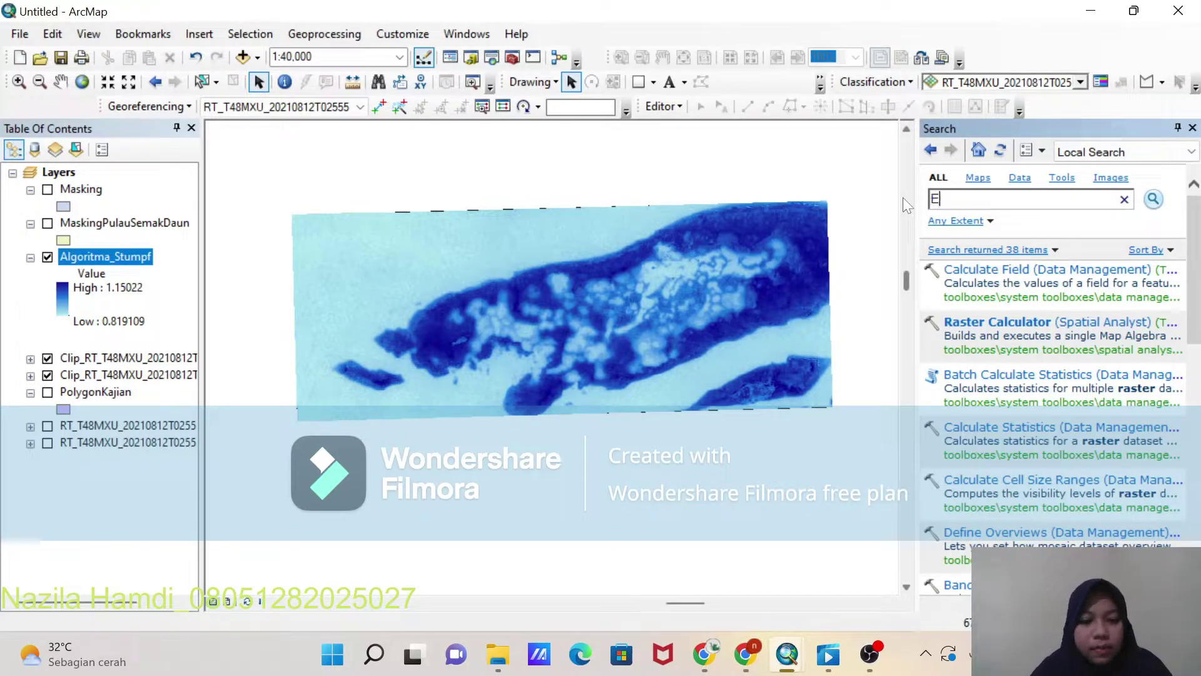
text(xtract)
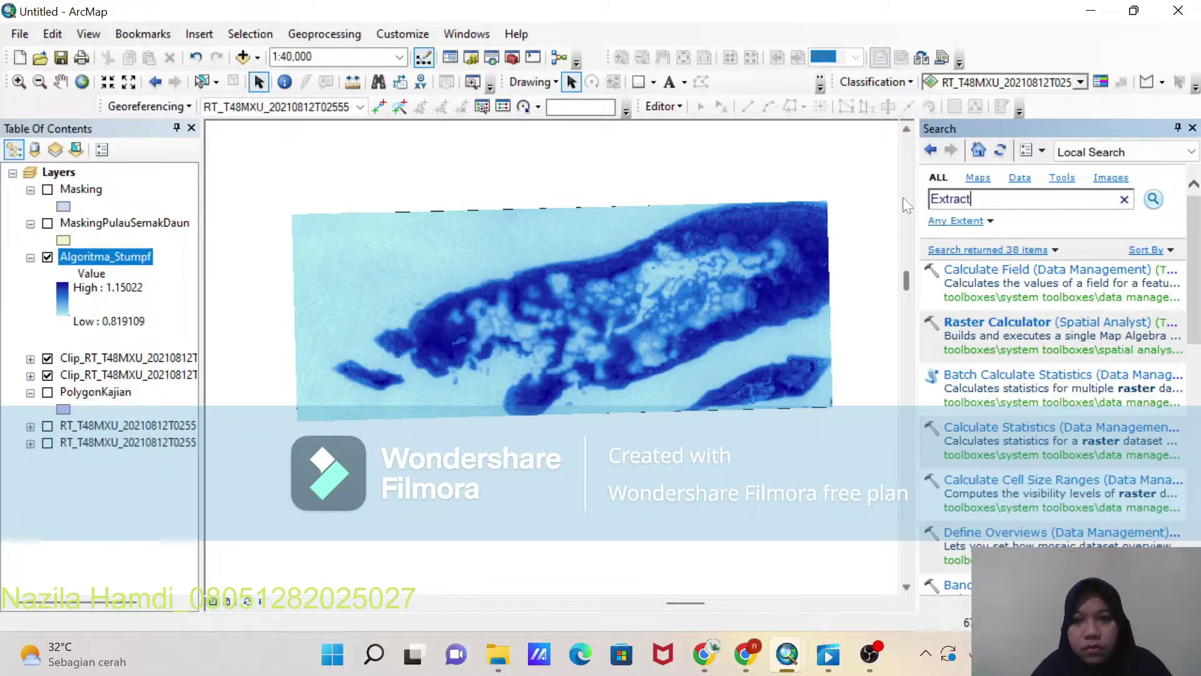
text( by mask)
key(Return)
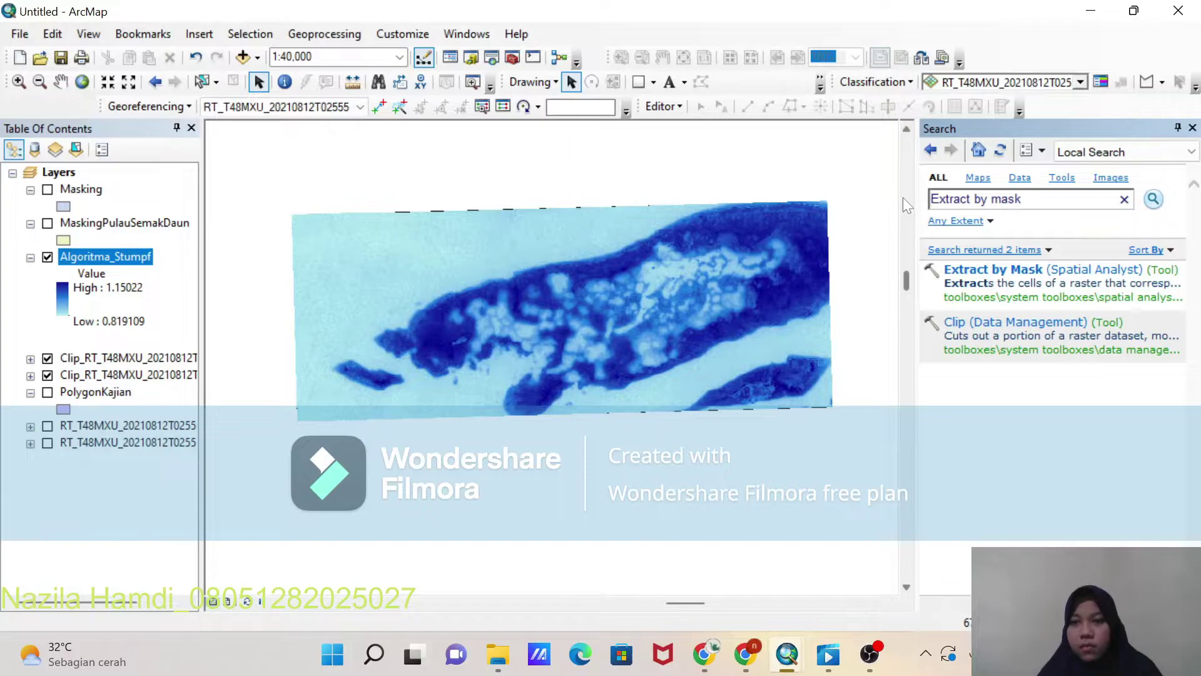
Step: Open the Extract by Mask tool with Algoritma_Stumpf as the input raster and Masking as the feature mask data
click(1070, 270)
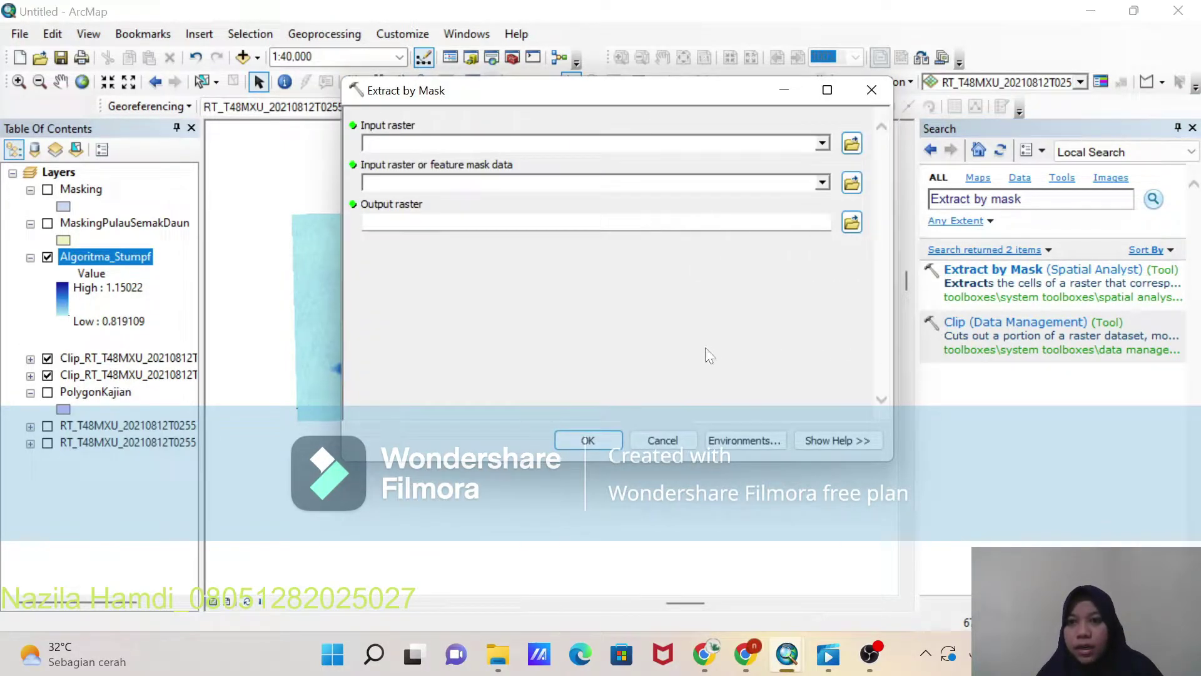
click(632, 183)
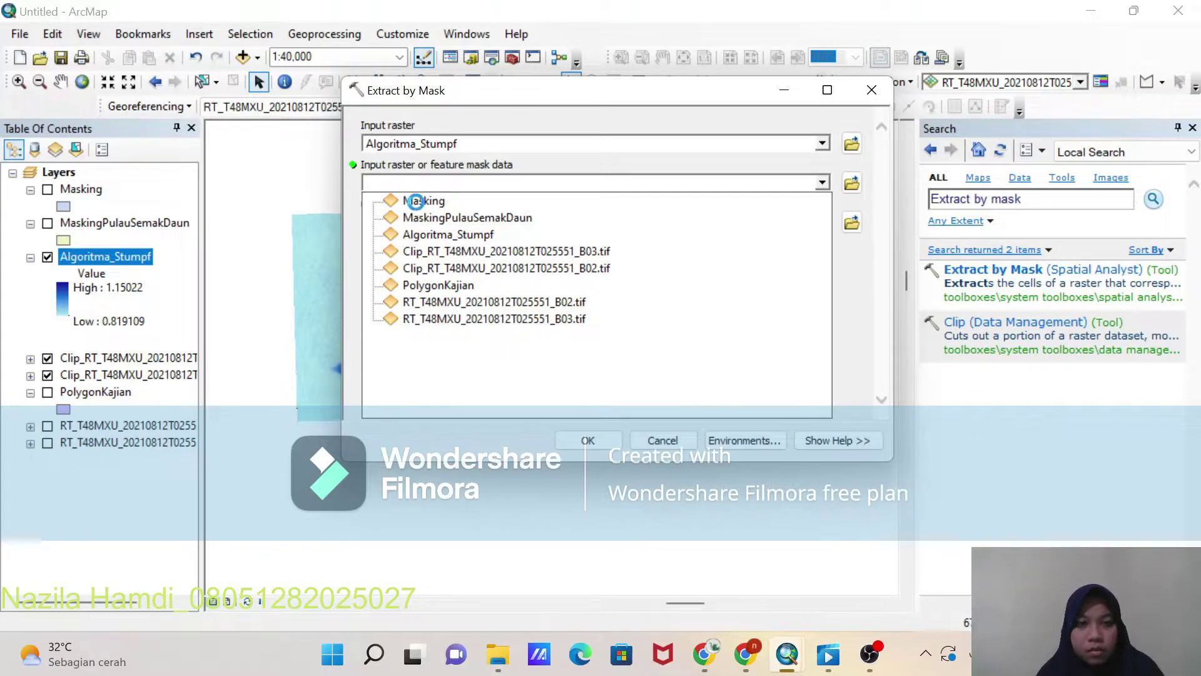
click(420, 202)
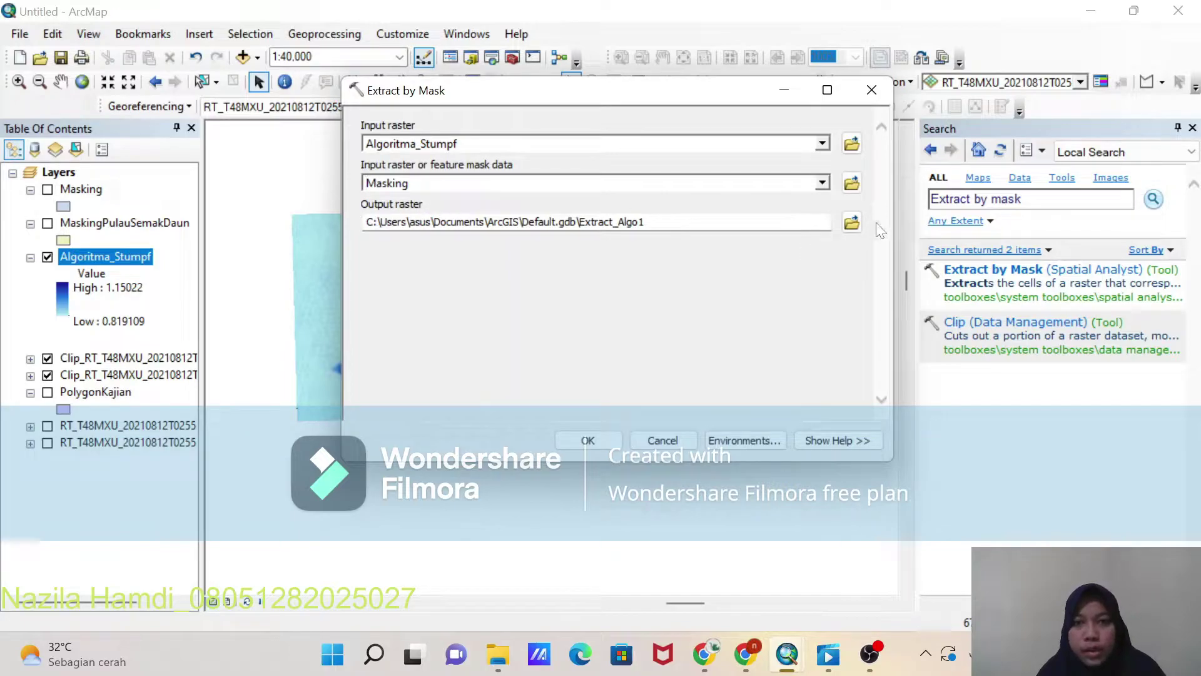
Step: Set the output raster to Ekstrak_Masking_Pulau inside Masking.gdb and run the Extract by Mask tool
click(852, 223)
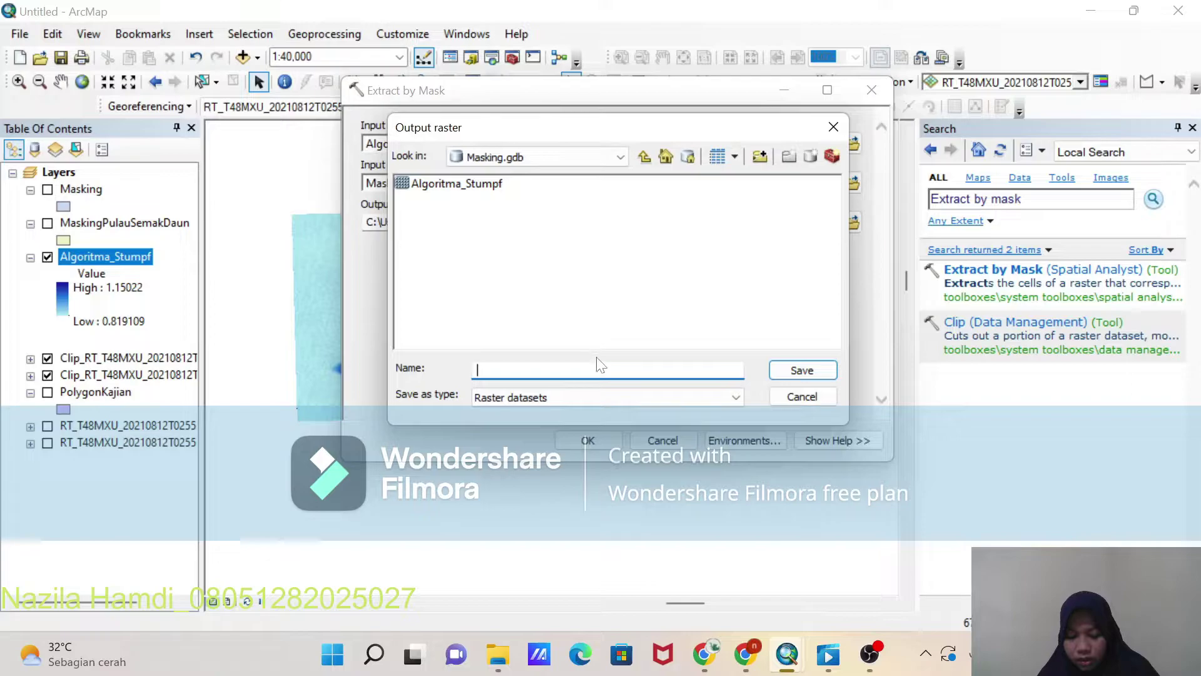
text(E)
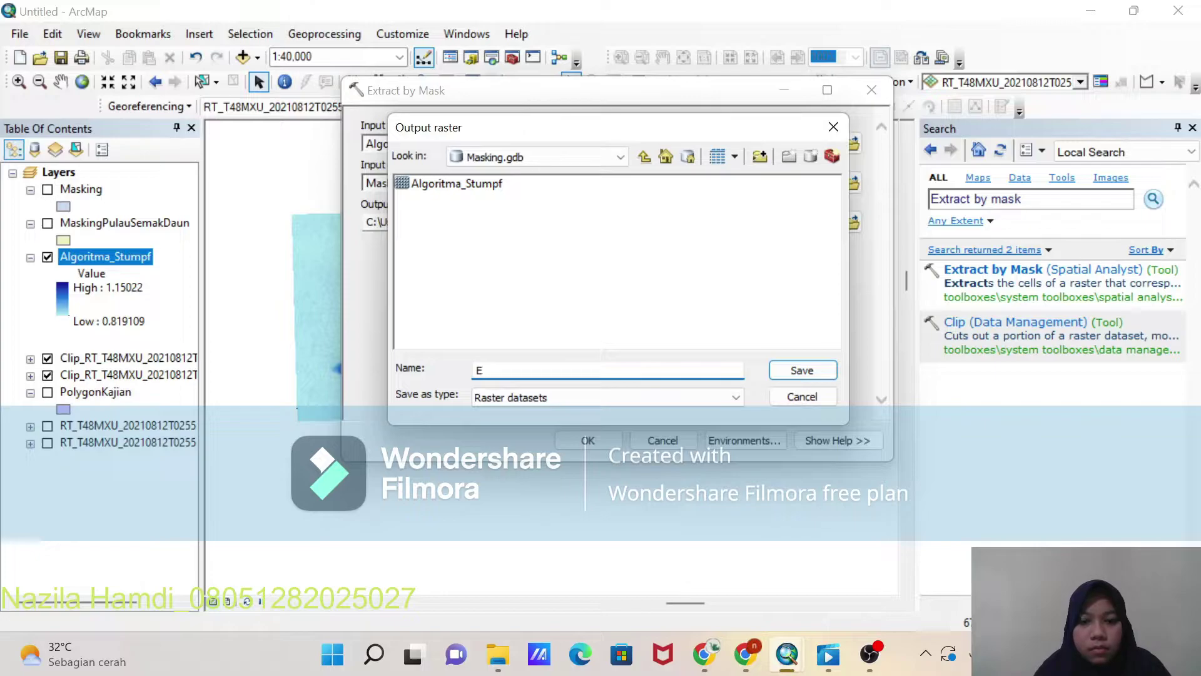
text(strstrak_Maskin)
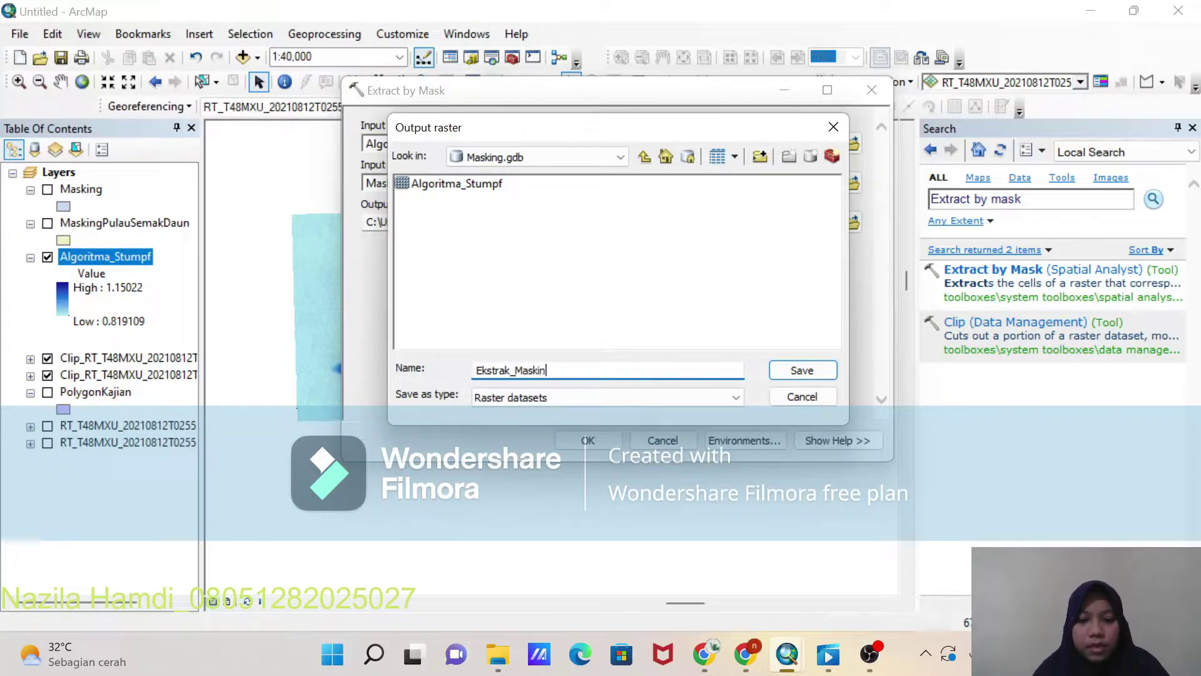
text(Pl)
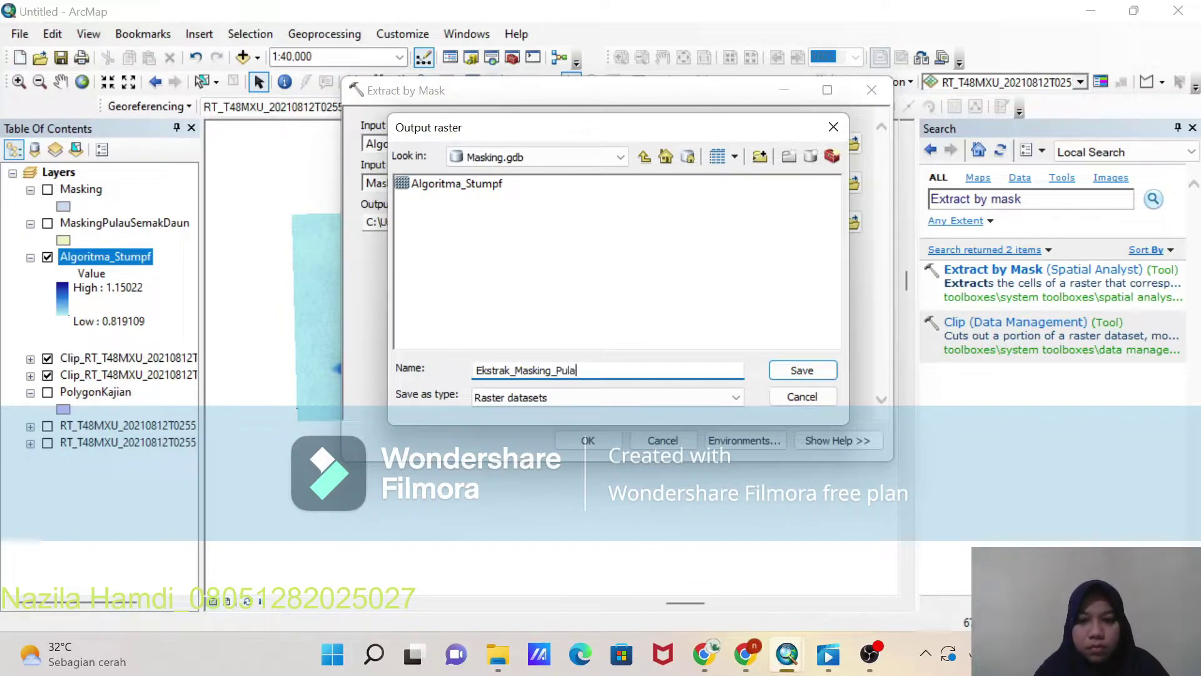
click(797, 371)
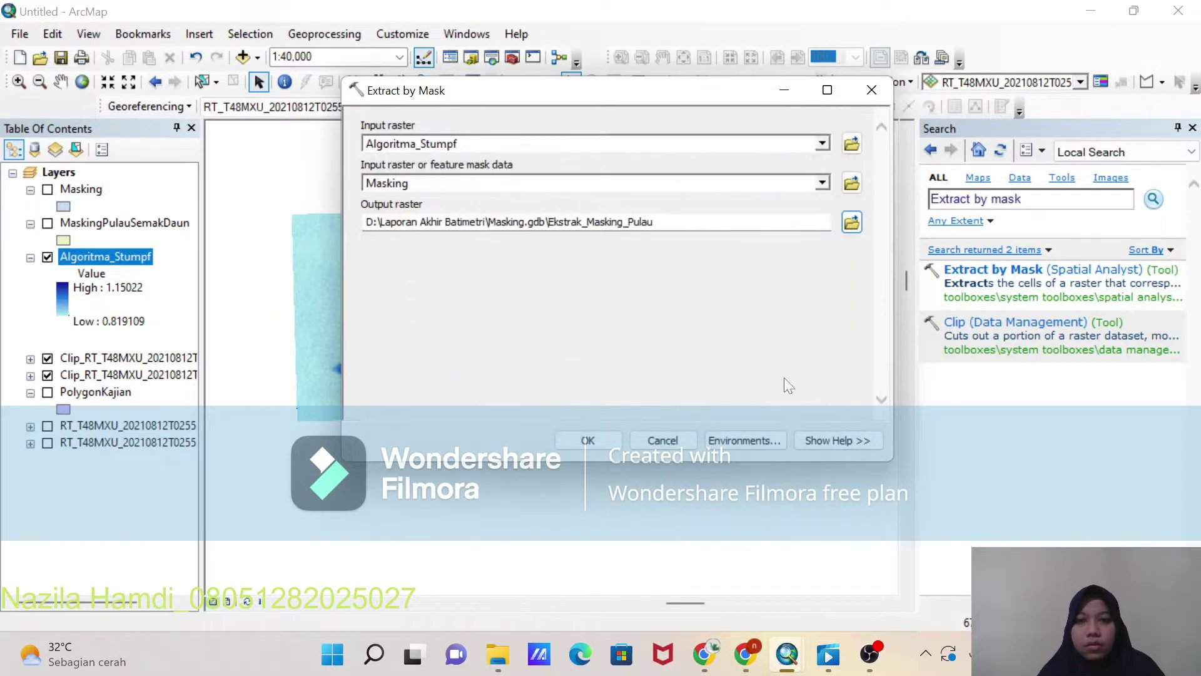
click(591, 441)
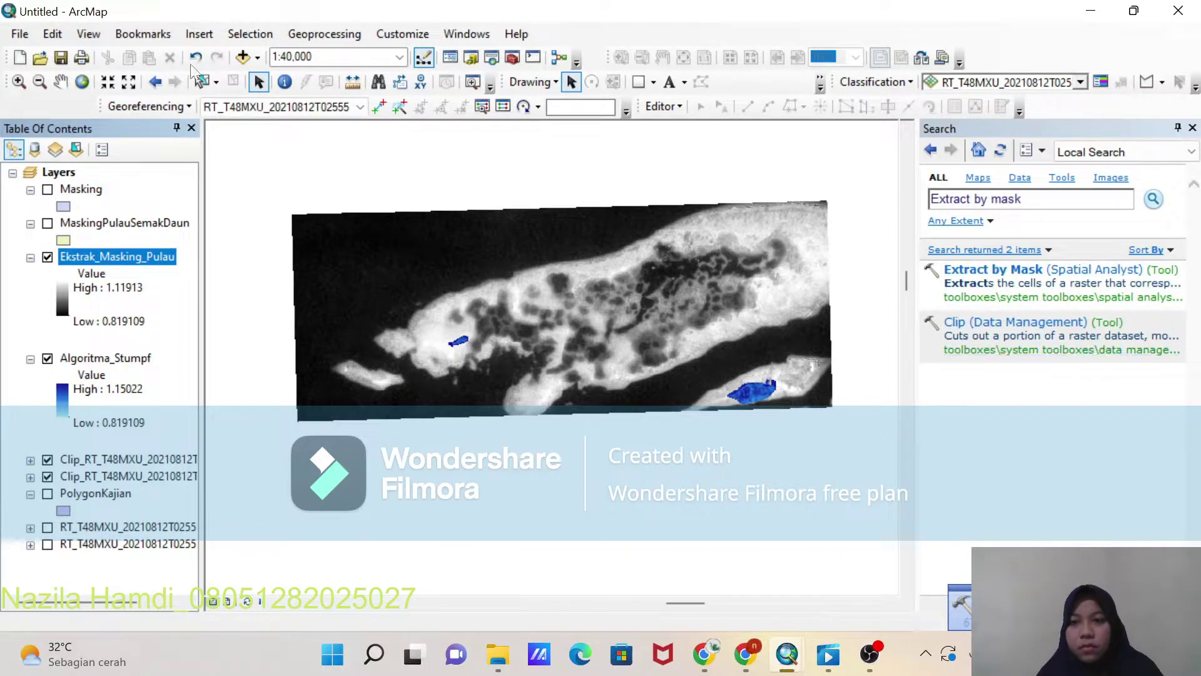
Step: Add the DataTraining_SemakDaun.shp point shapefile to the map
click(256, 60)
click(268, 77)
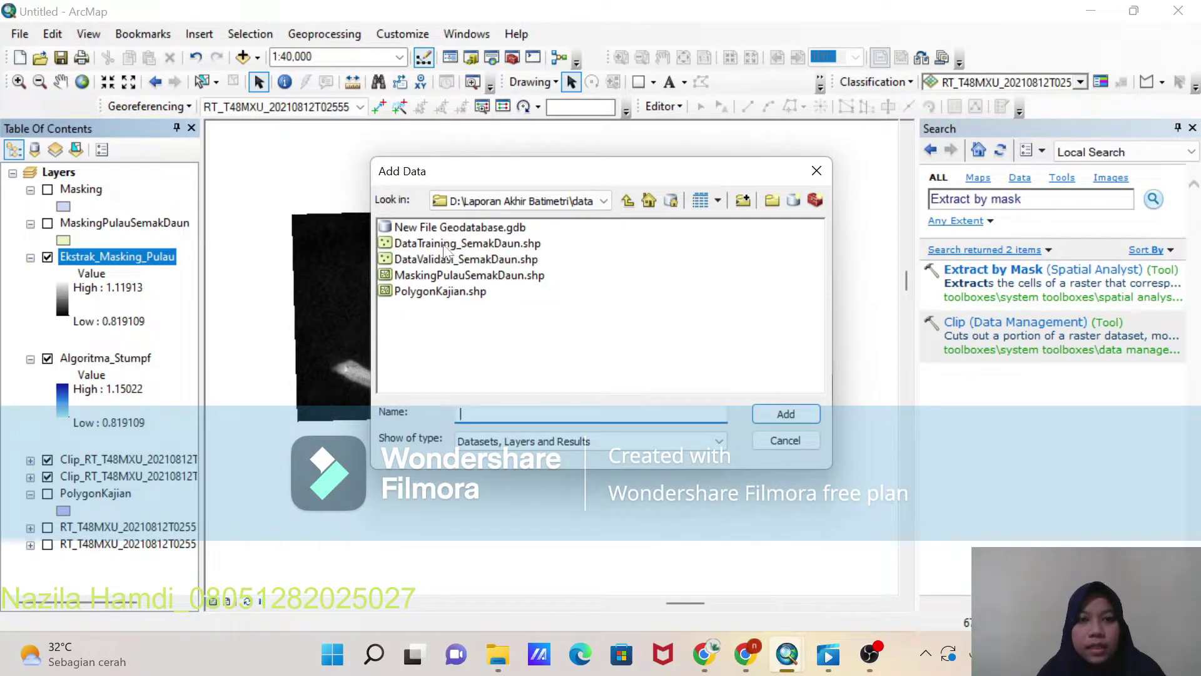
click(499, 246)
click(803, 420)
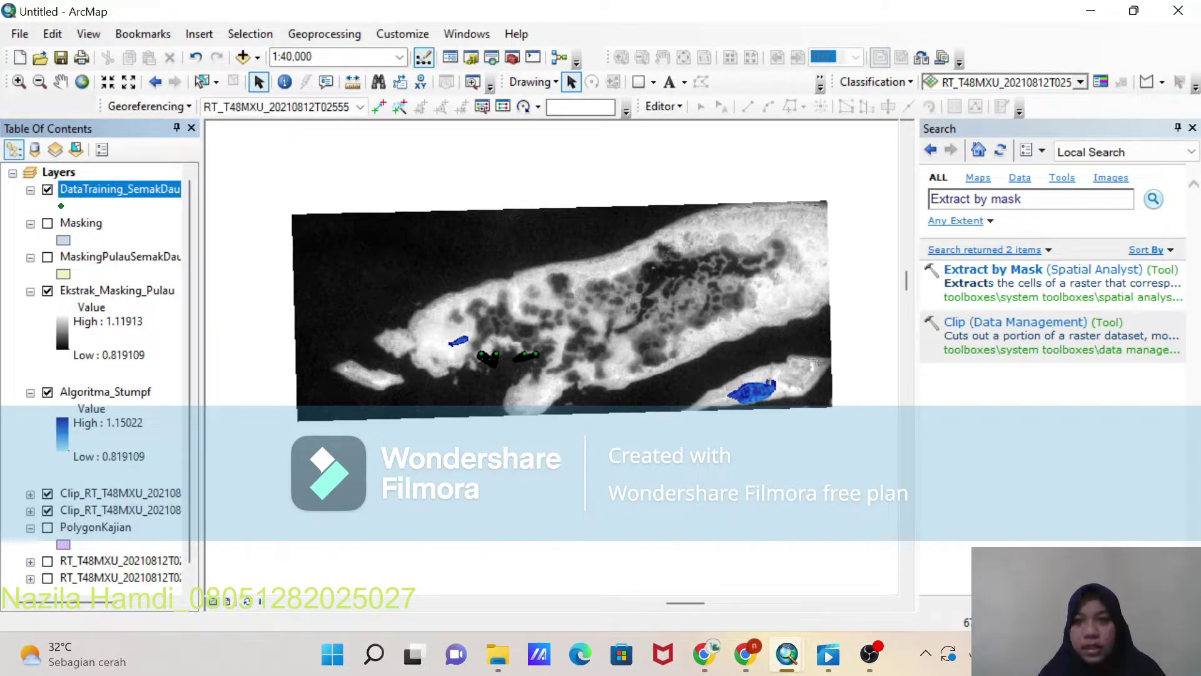
Step: Search for the "Clip" tool and open Clip (Analysis)
key(Return)
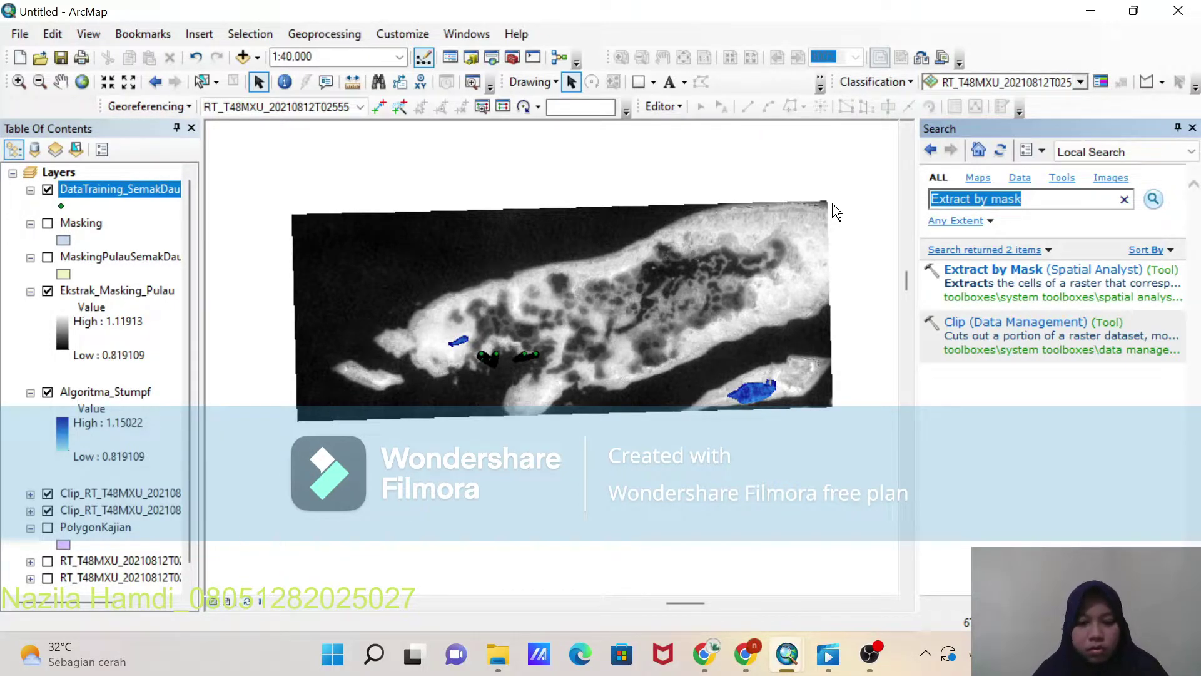
text(Clip)
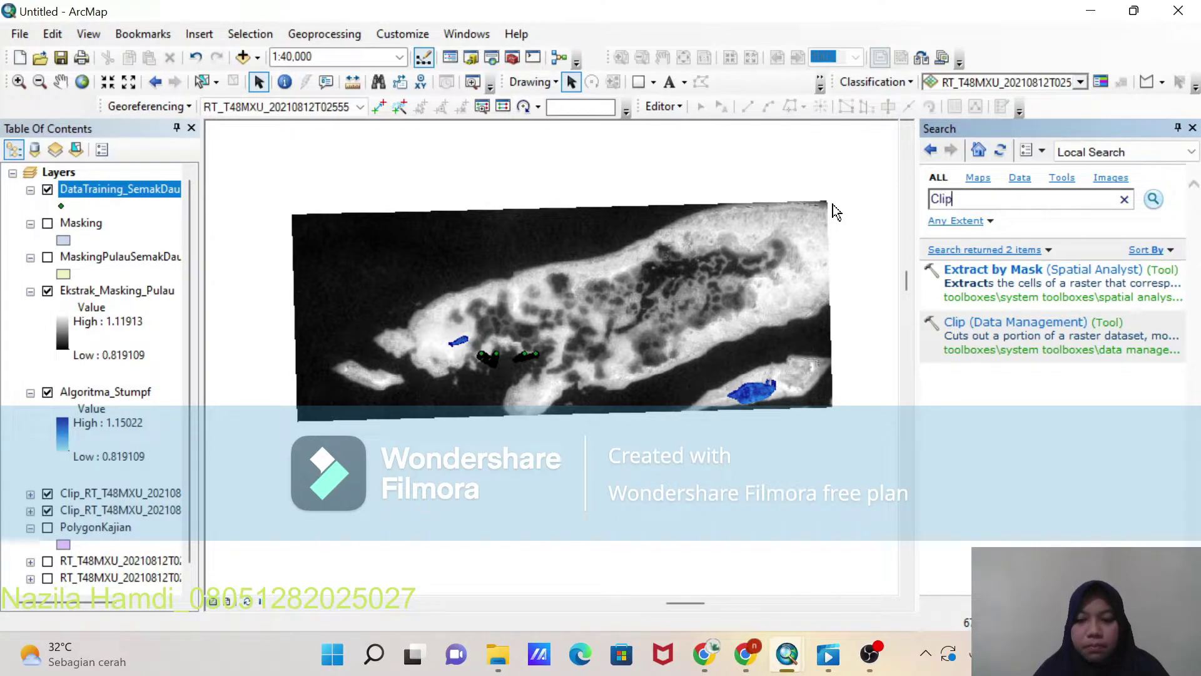
key(Return)
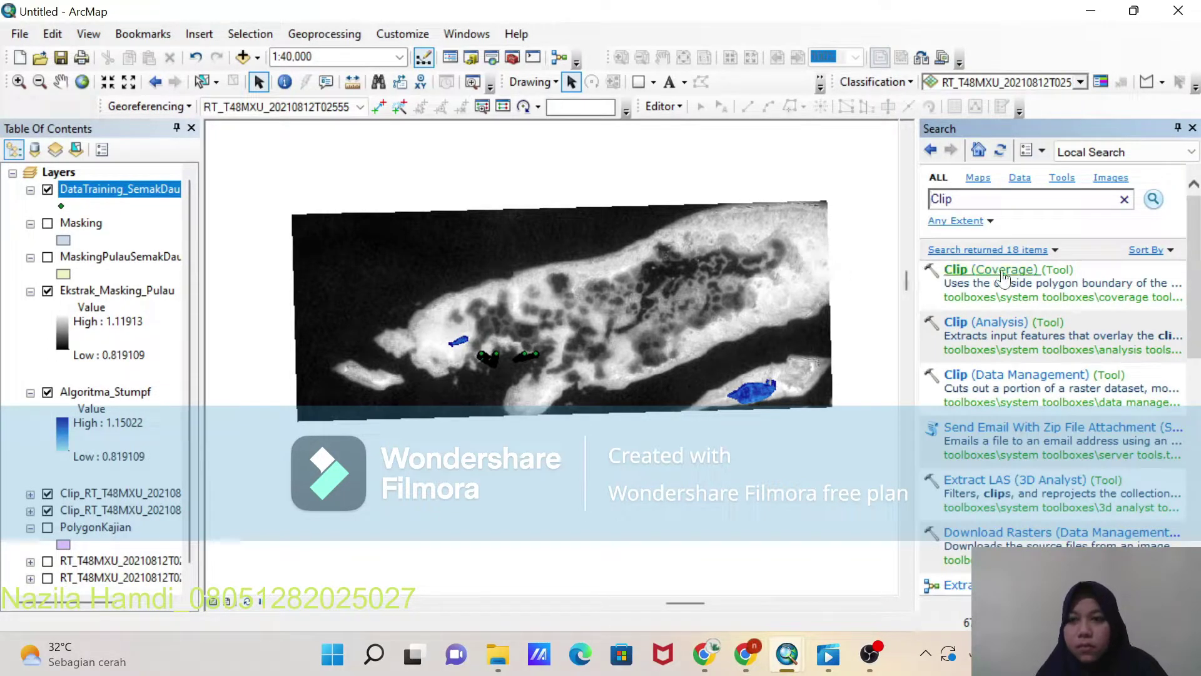
click(1012, 323)
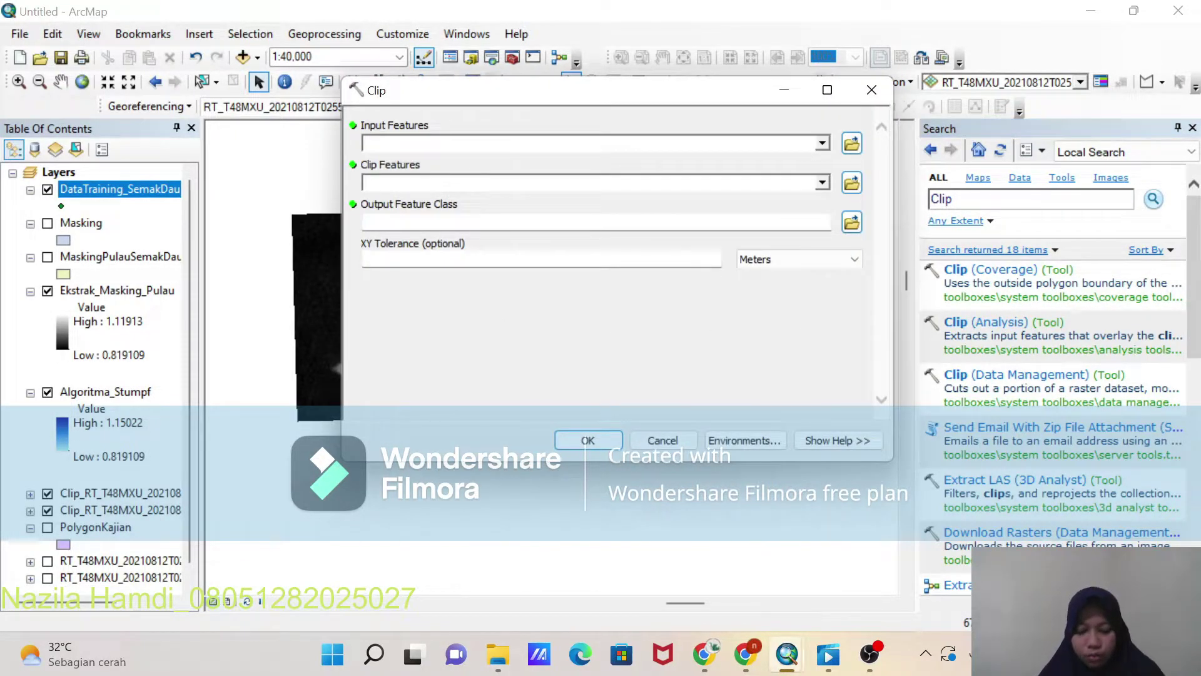
Step: Clip DataTraining_SemakDaun to PolygonKajian, saving the output feature class as Data_Training in Masking.gdb
click(821, 143)
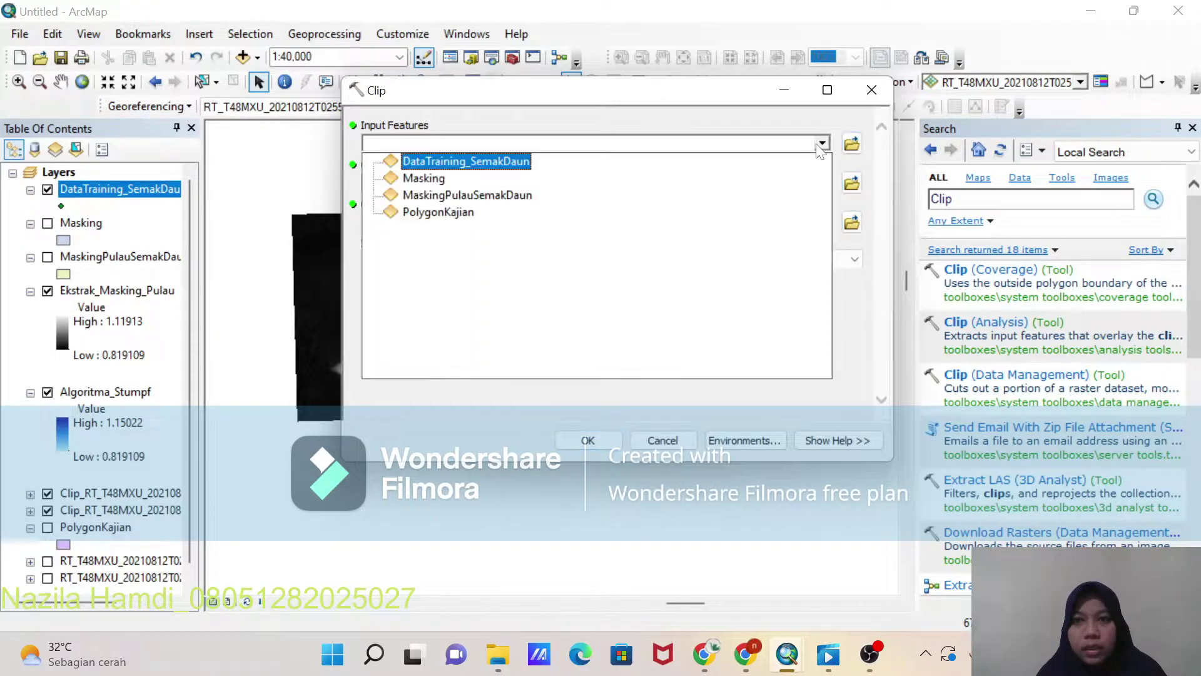
click(479, 165)
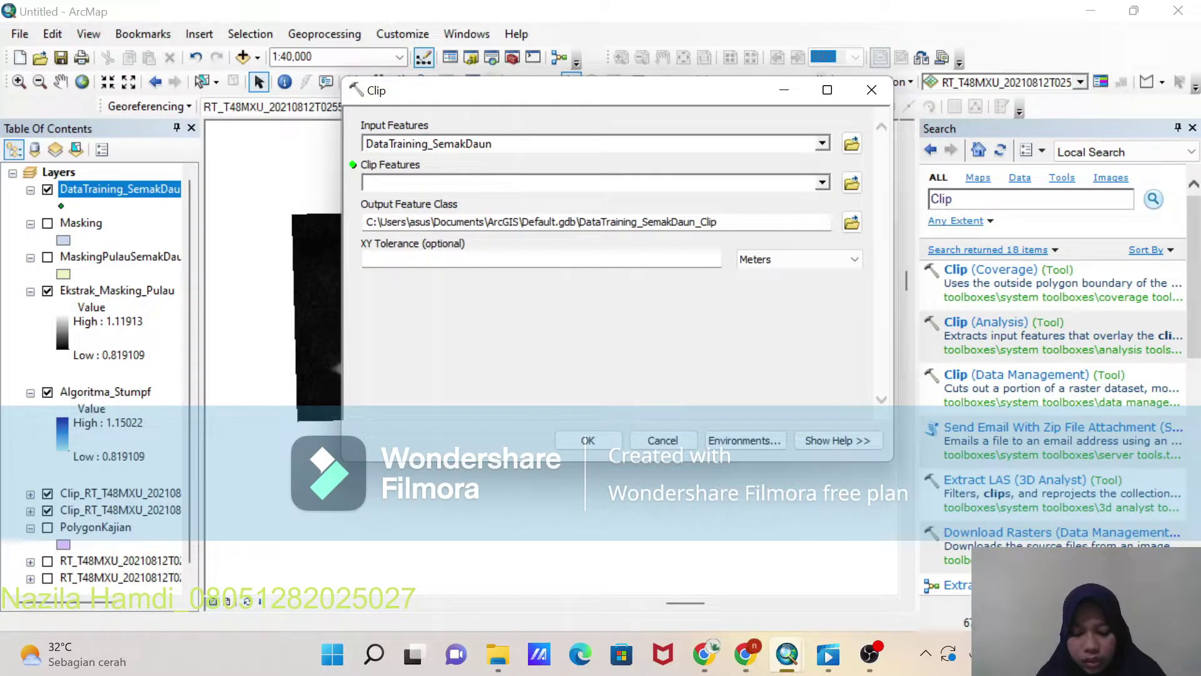
click(823, 183)
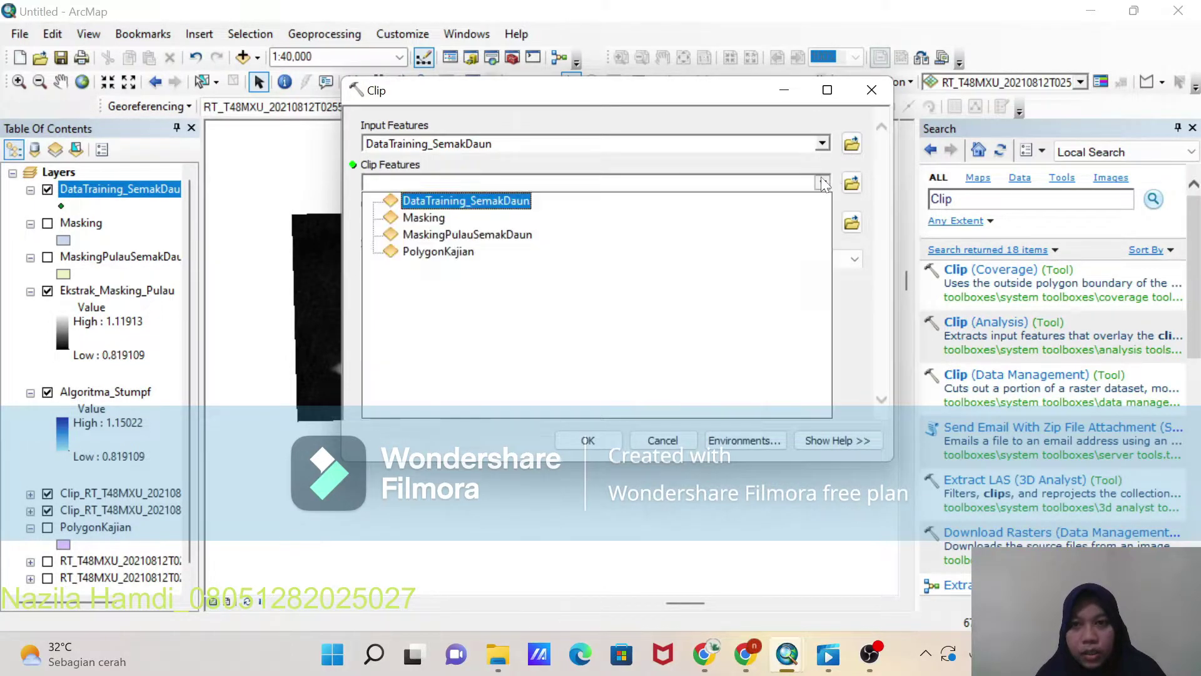
click(458, 252)
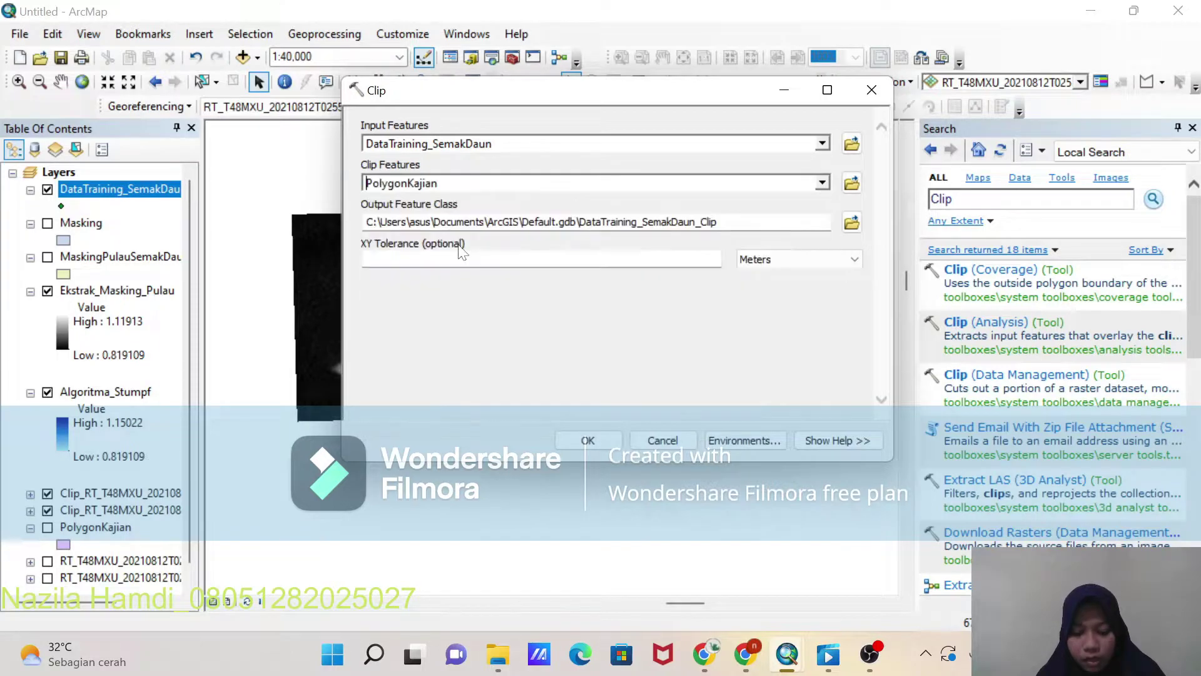
click(852, 222)
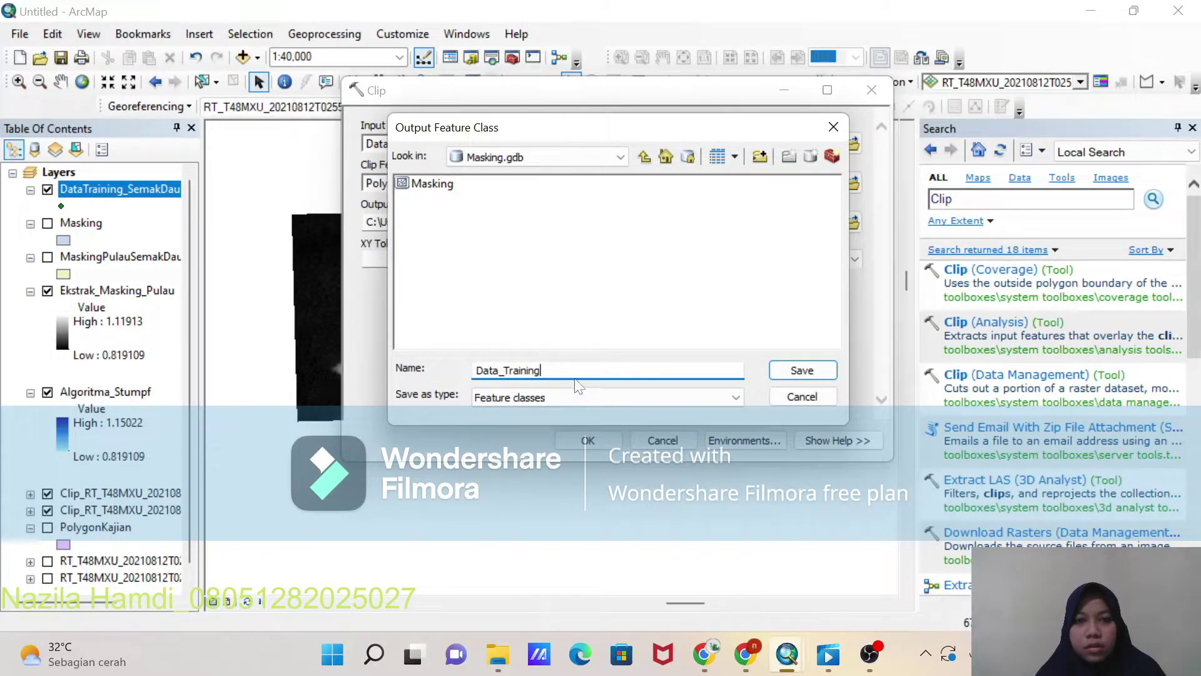
click(798, 373)
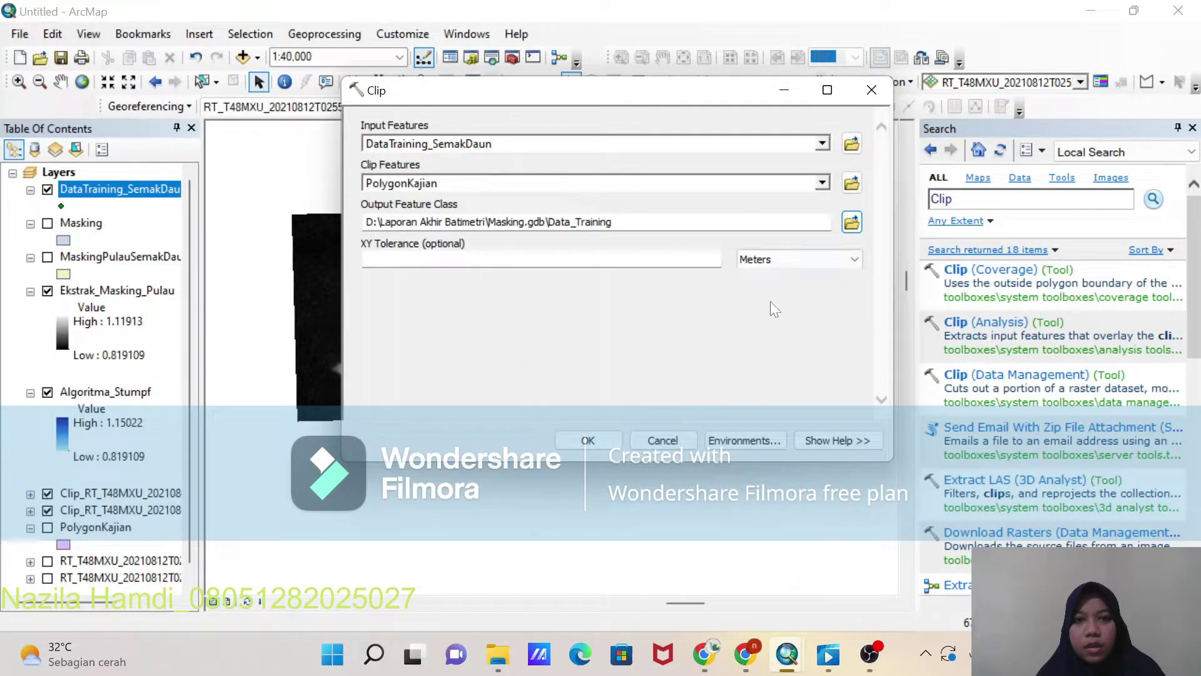
click(590, 439)
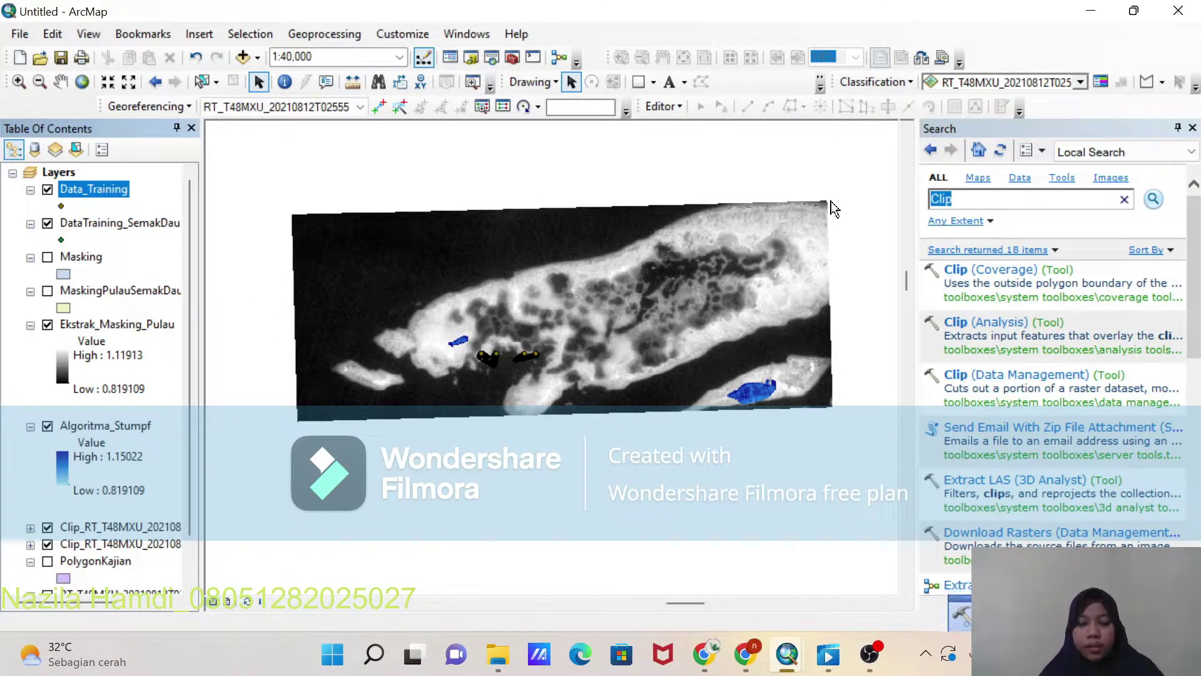
Step: Search for "Extract value to point" and open the Extract Values to Points tool
text(E)
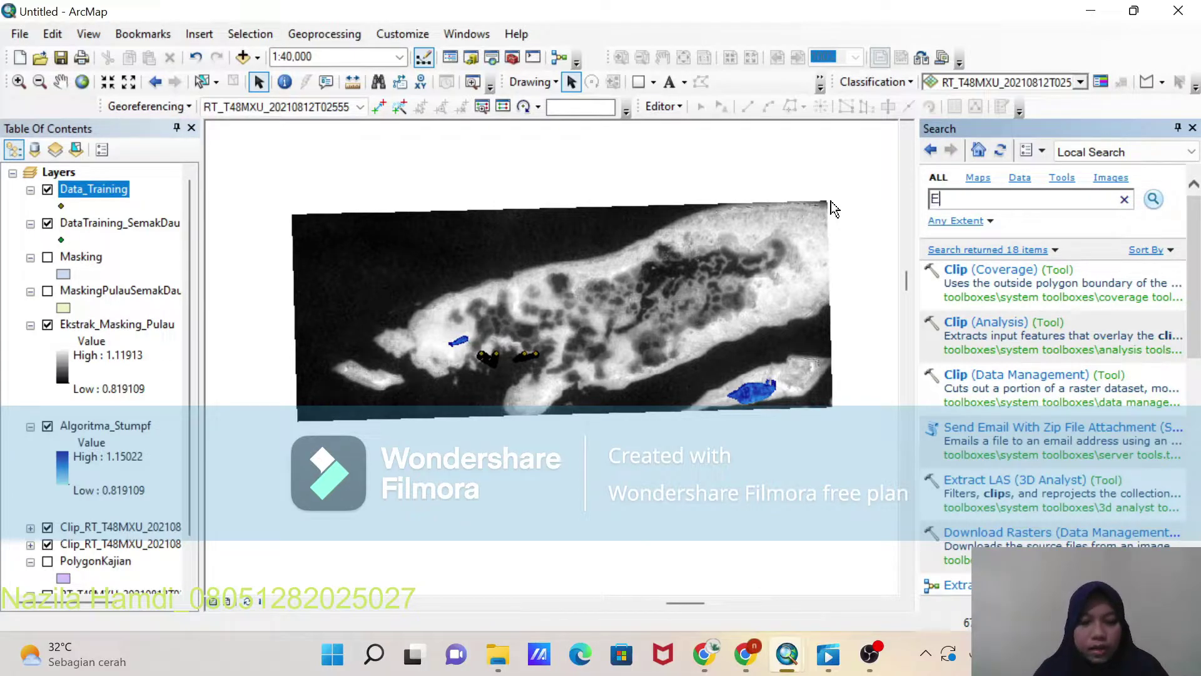
text(xtract valu)
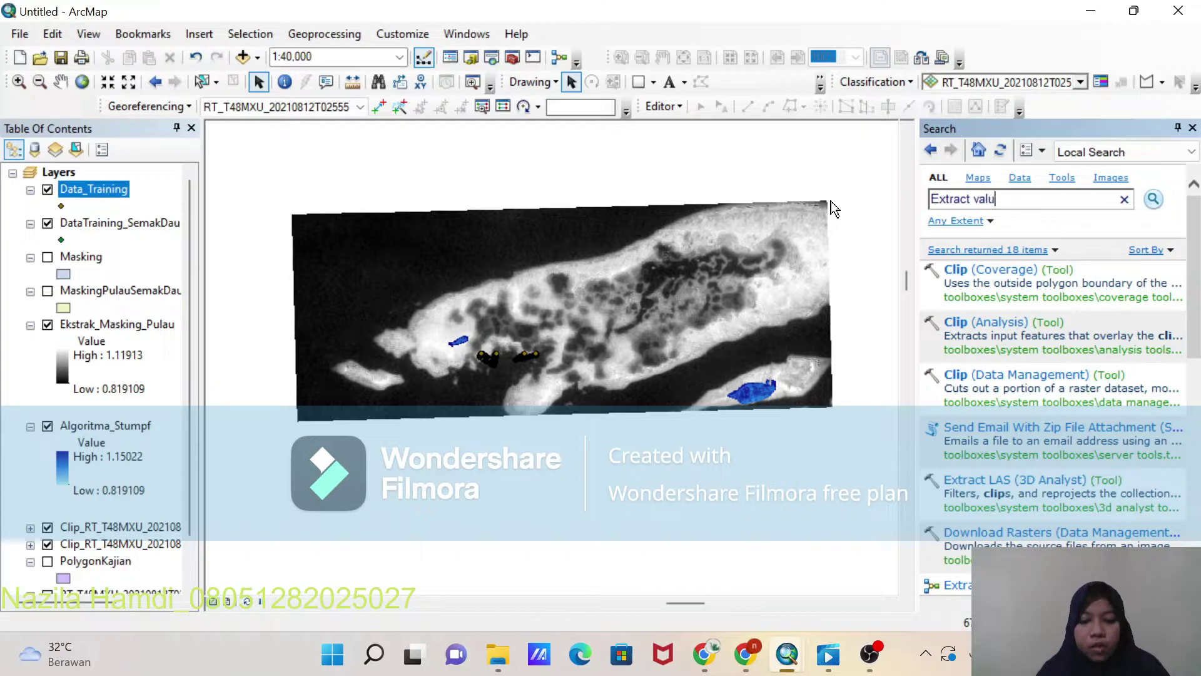
text(e to point)
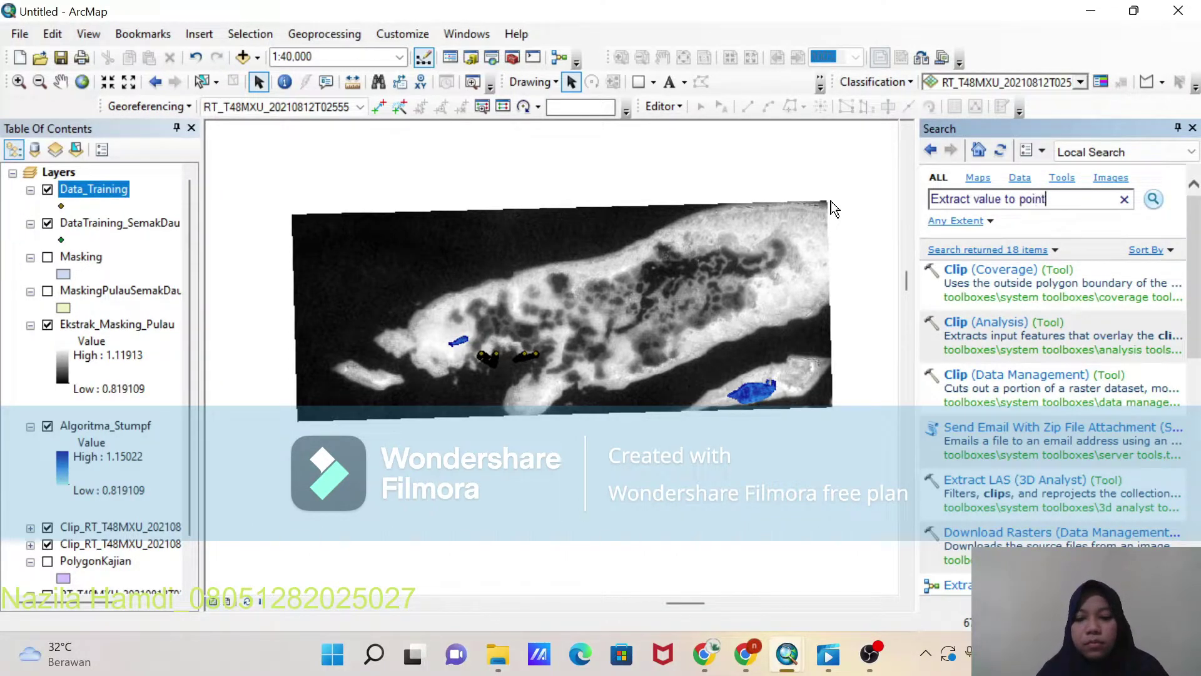
key(Return)
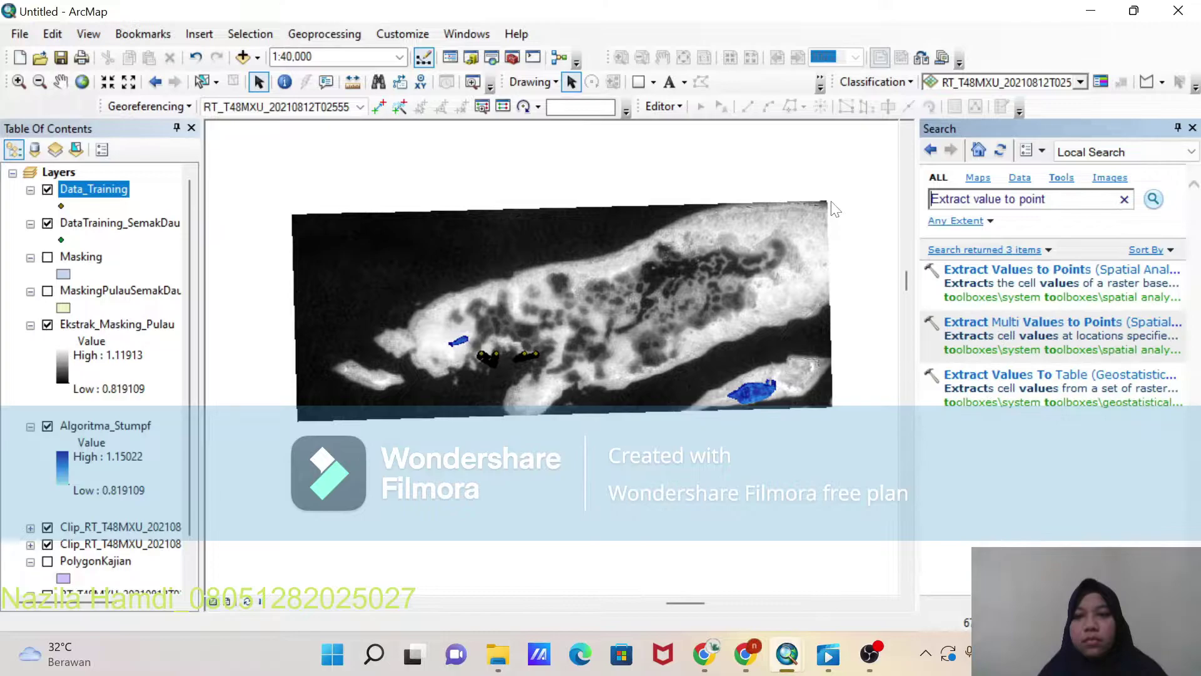
click(1026, 270)
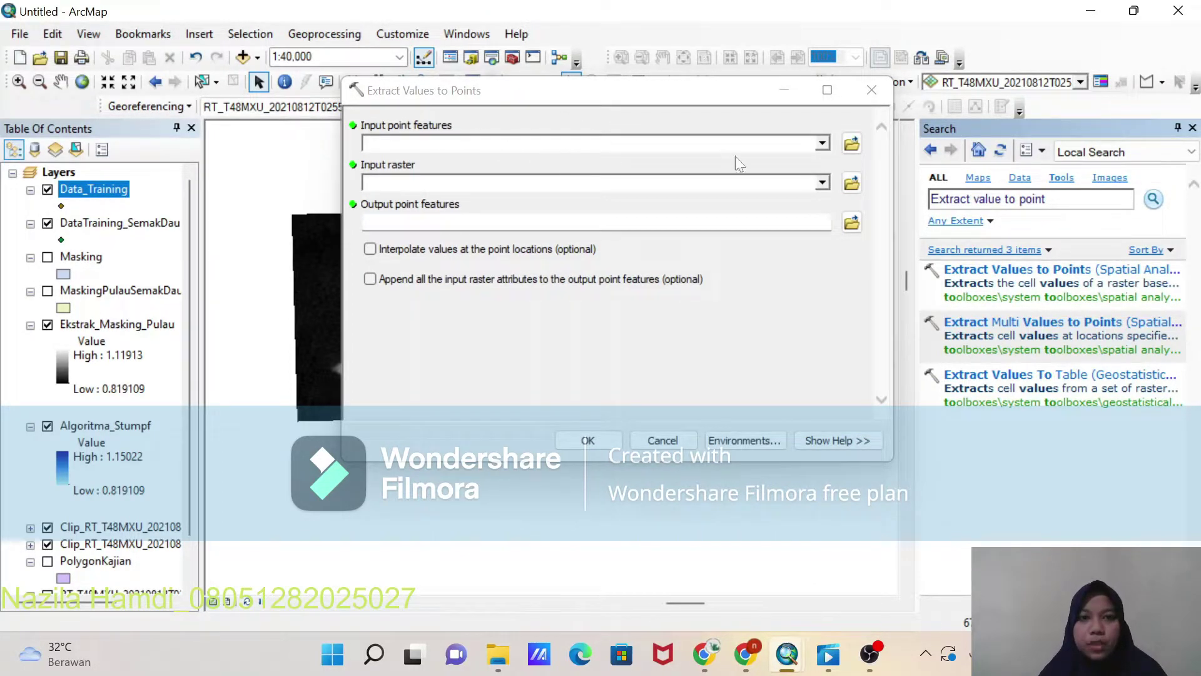
Step: Extract the Ekstrak_Masking_Pulau raster values to the Data_Training points, saving the output as Point_Algoritma in Masking.gdb
click(824, 144)
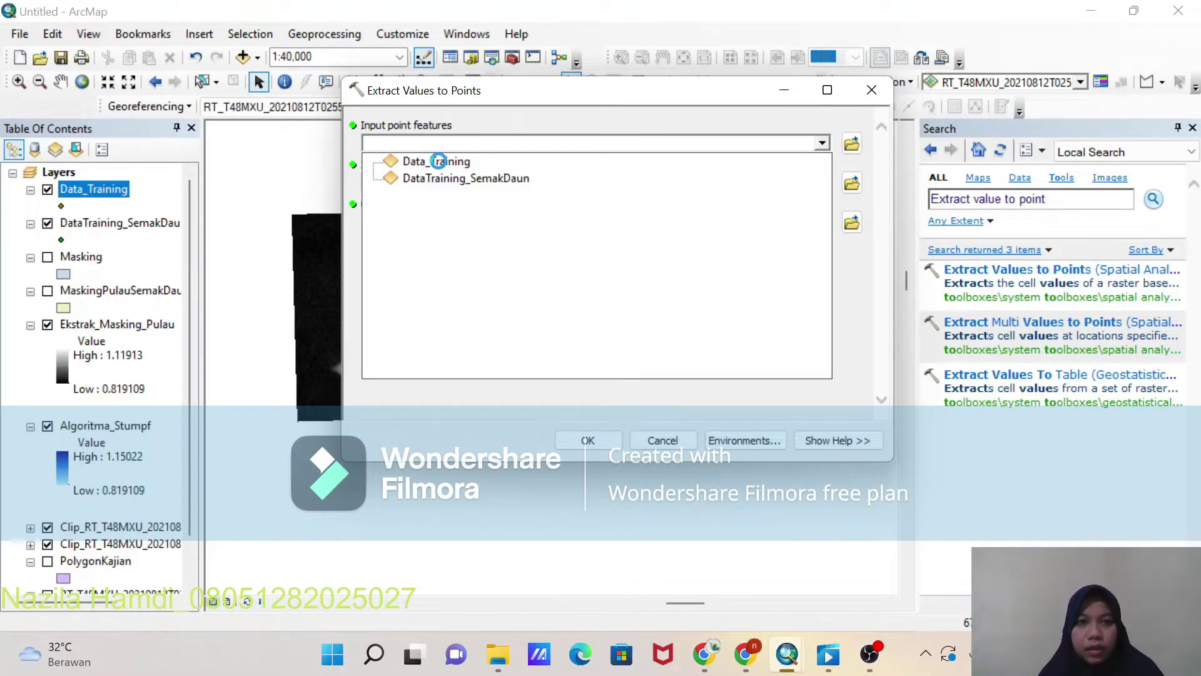
click(438, 161)
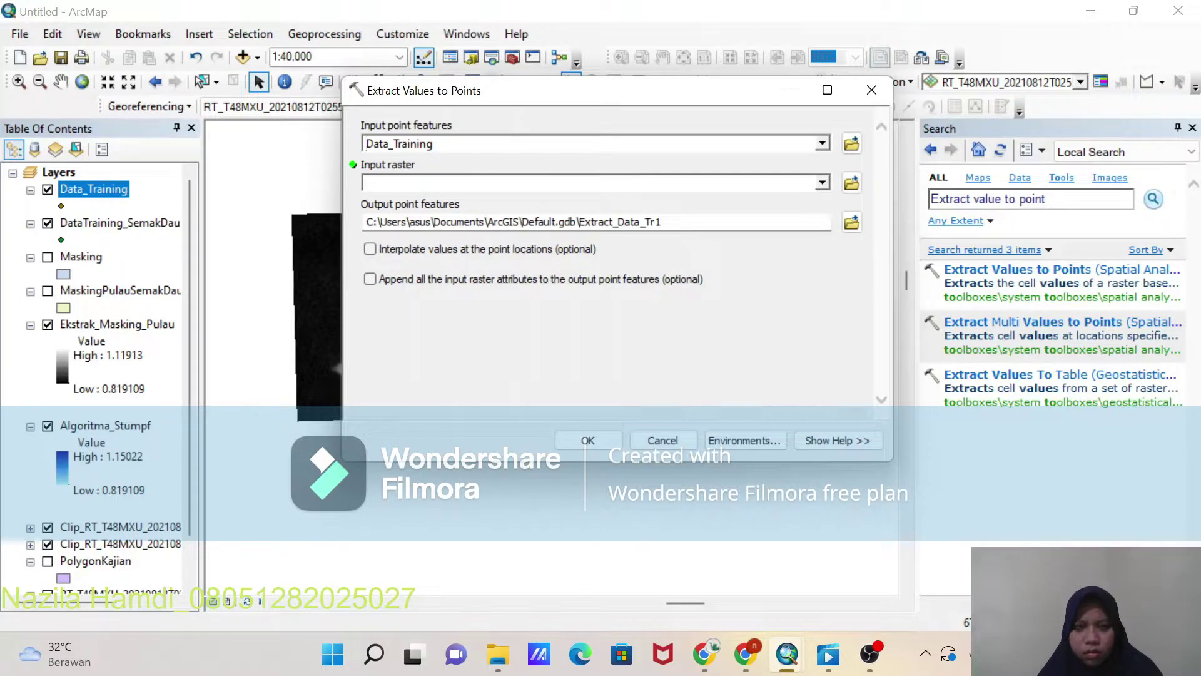
click(822, 183)
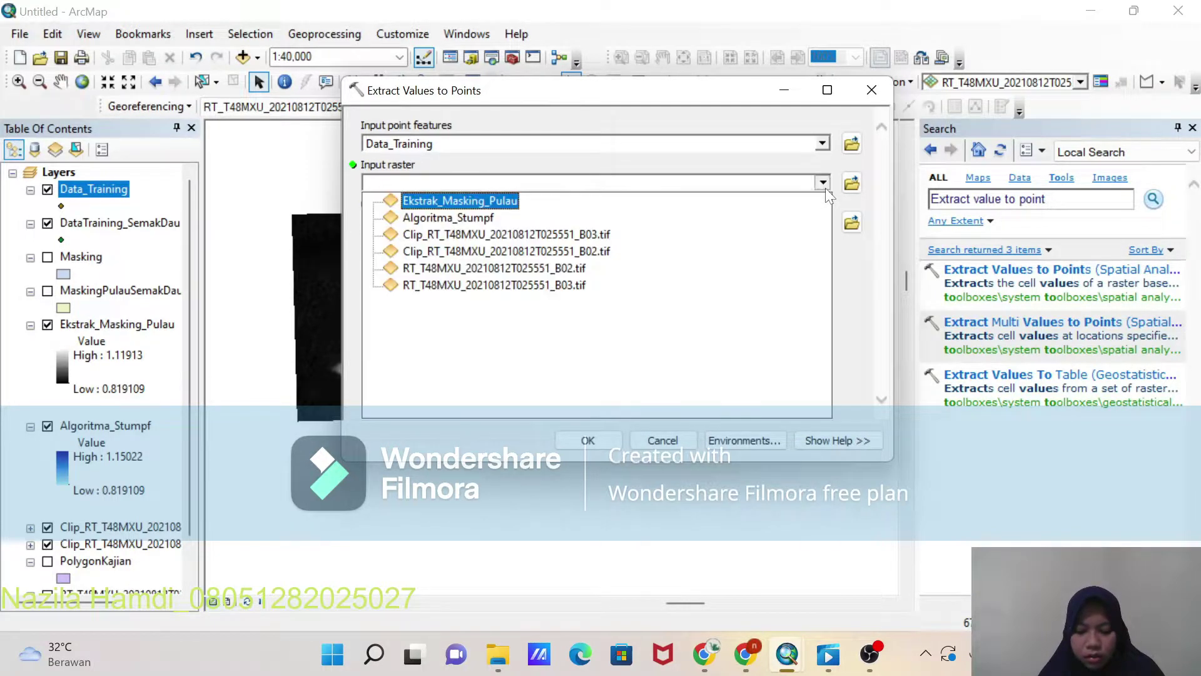
click(439, 201)
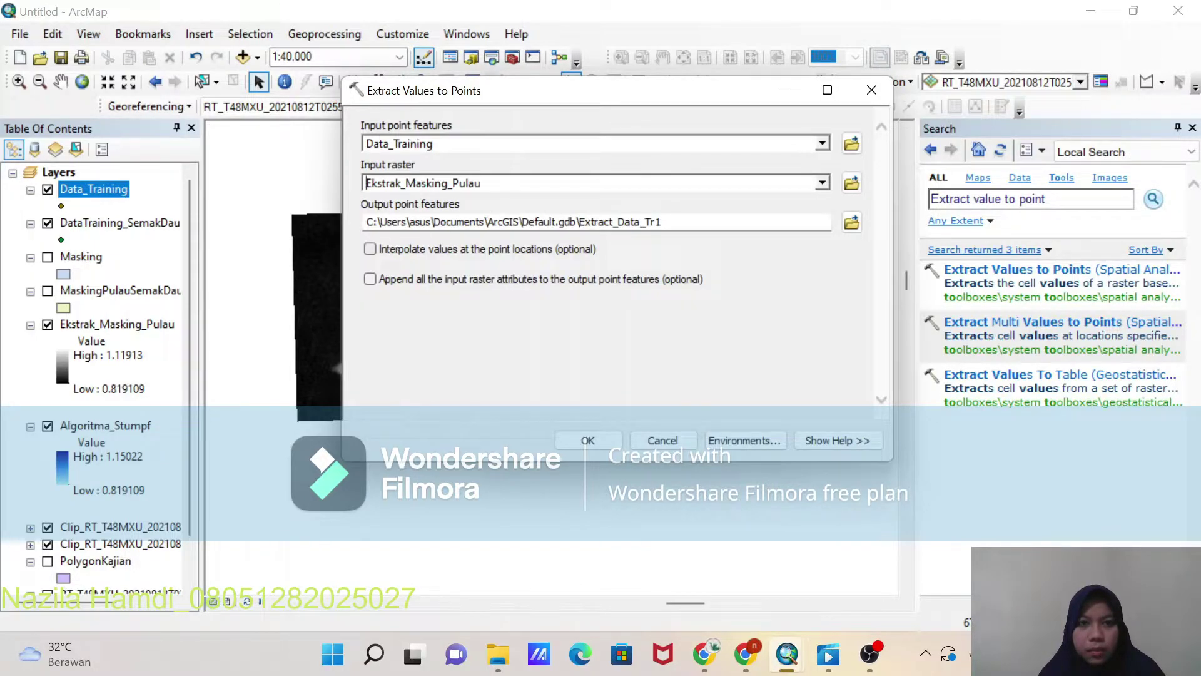
click(852, 222)
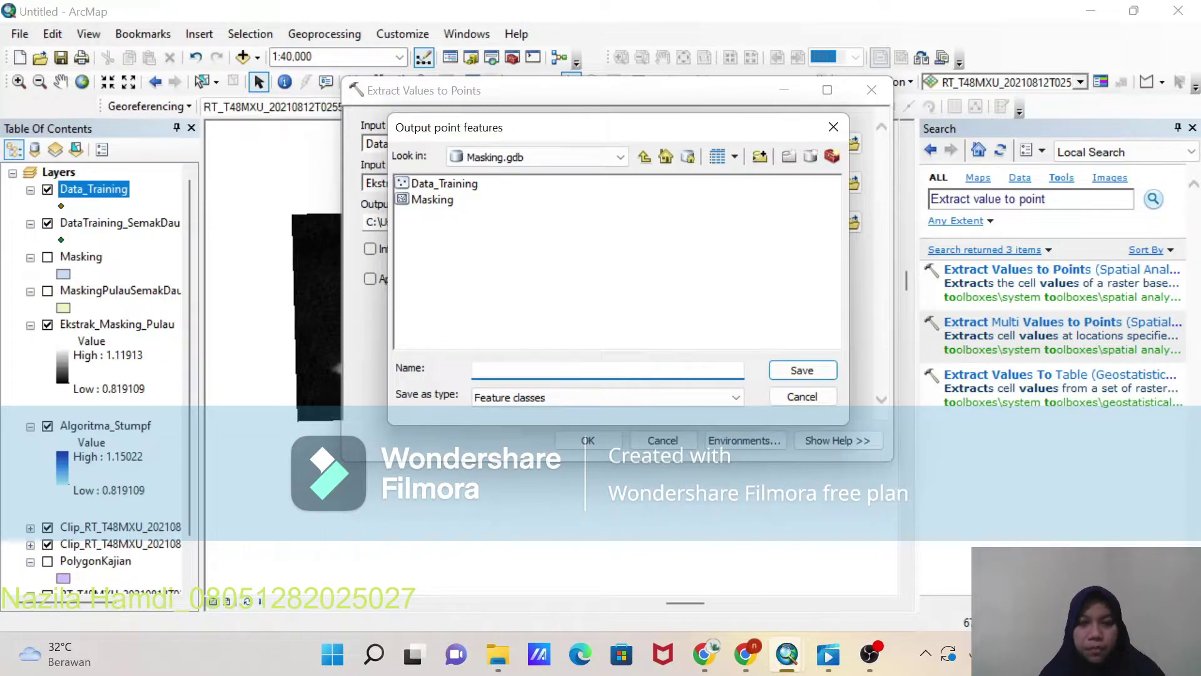
text(Point_Algo)
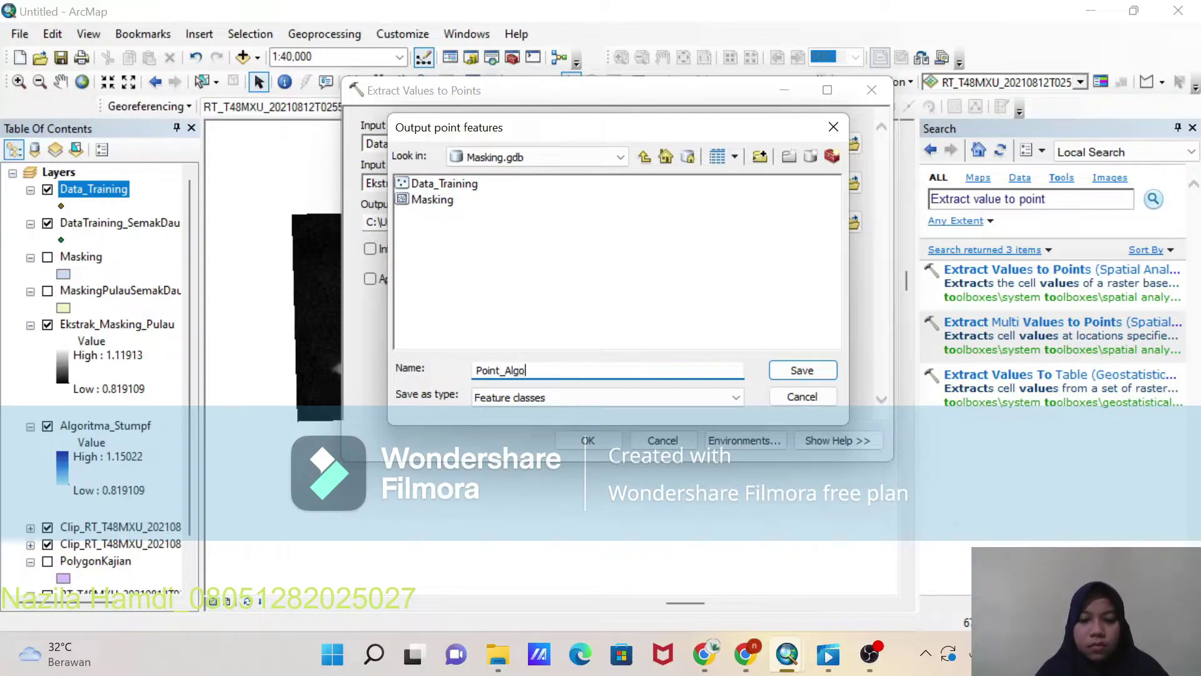
text(ritma)
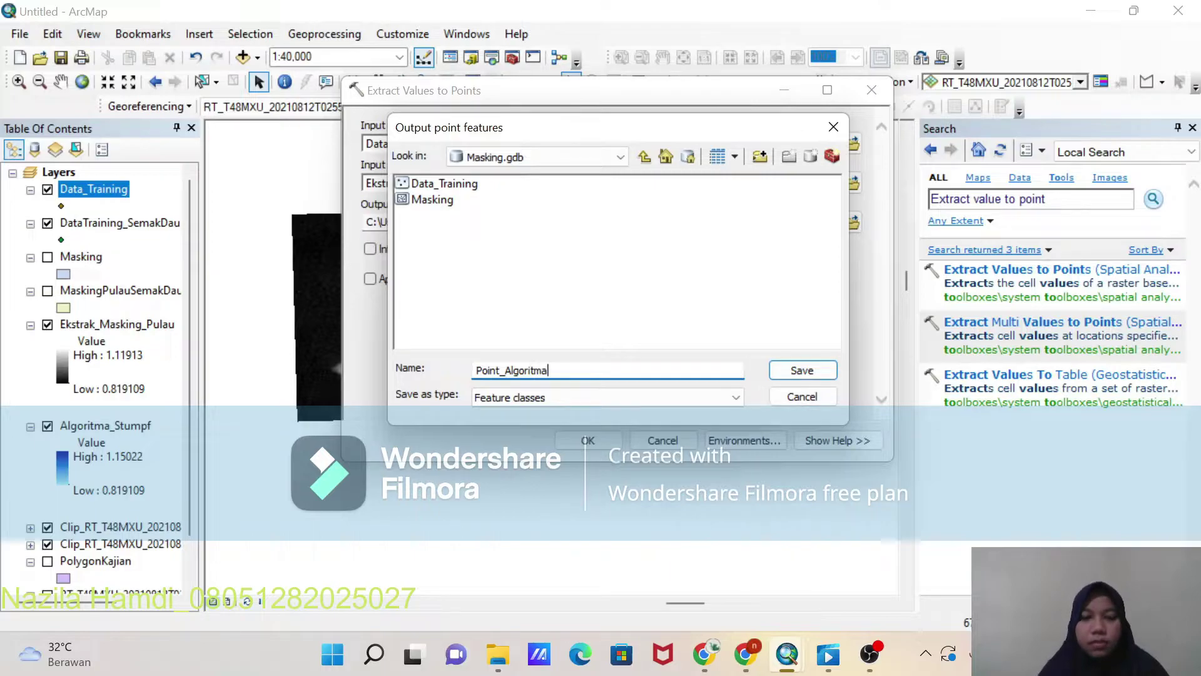
click(802, 370)
click(590, 440)
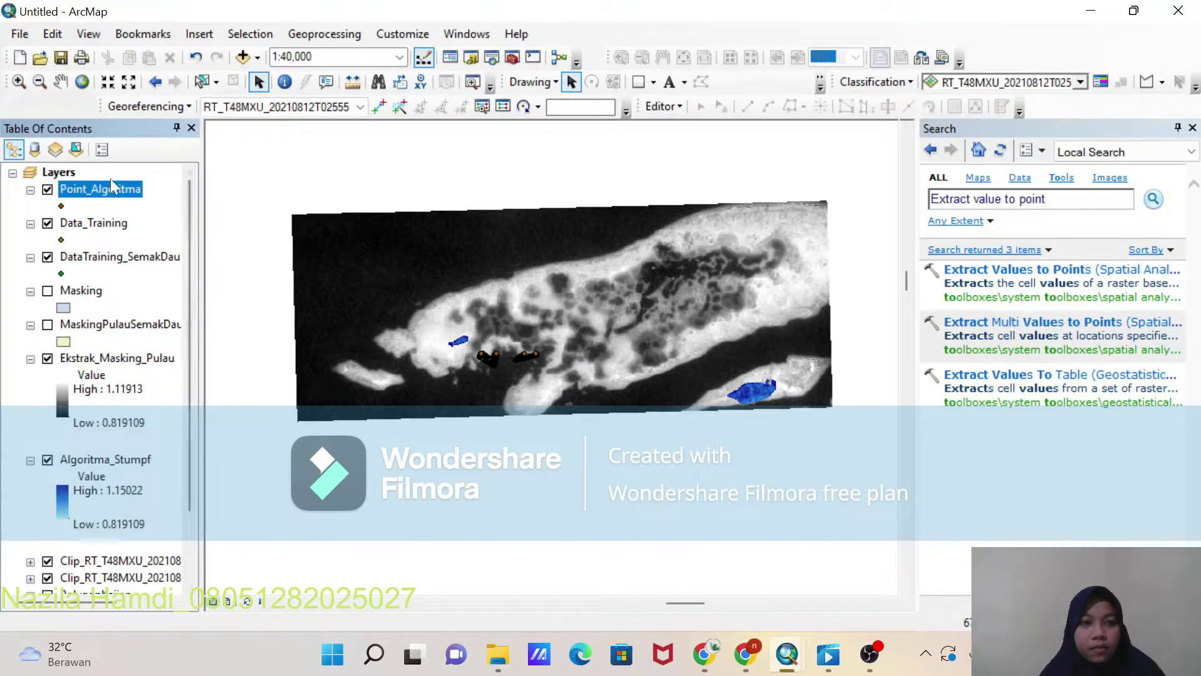
Step: Hide the FID, Shape, X and Y fields of the Point_Algoritma layer, keeping only Z_Koreksi and RASTERVALU visible
right_click(127, 189)
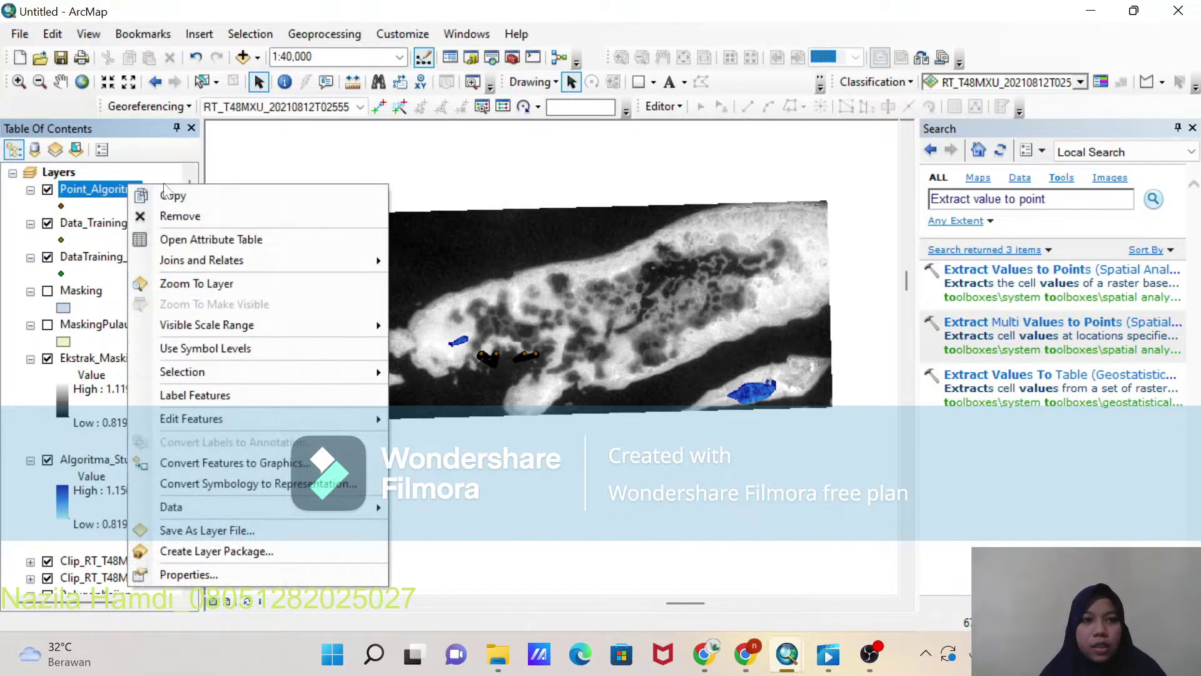
click(272, 568)
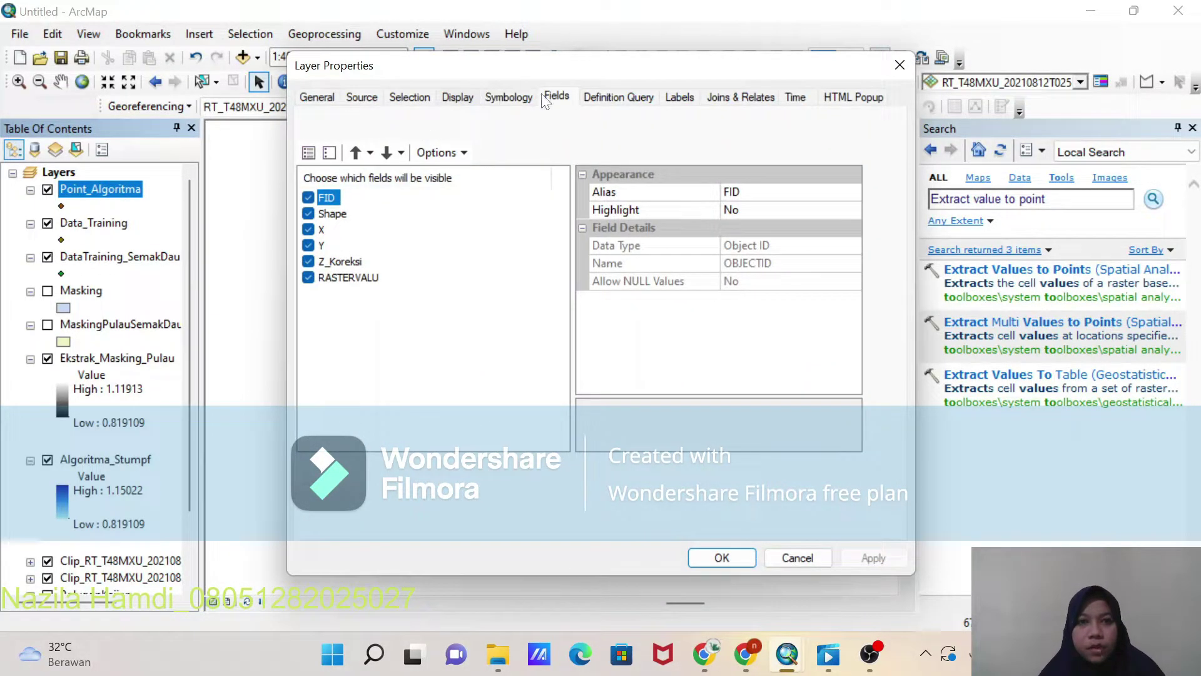
click(308, 198)
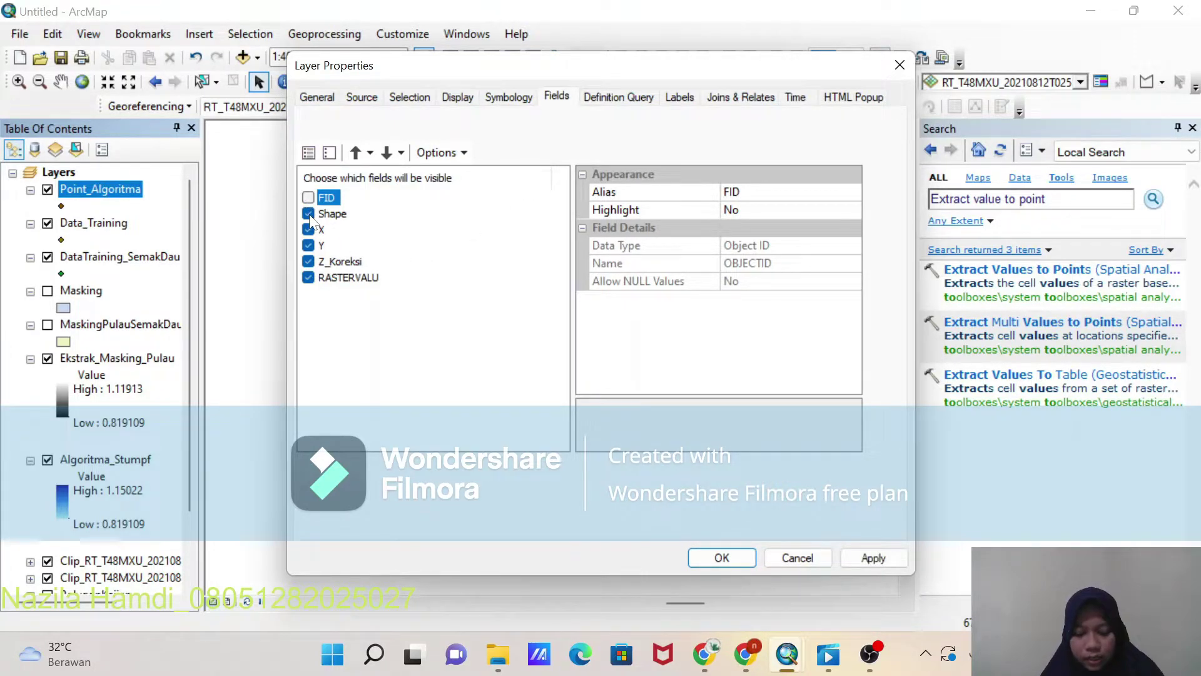
click(310, 214)
click(309, 230)
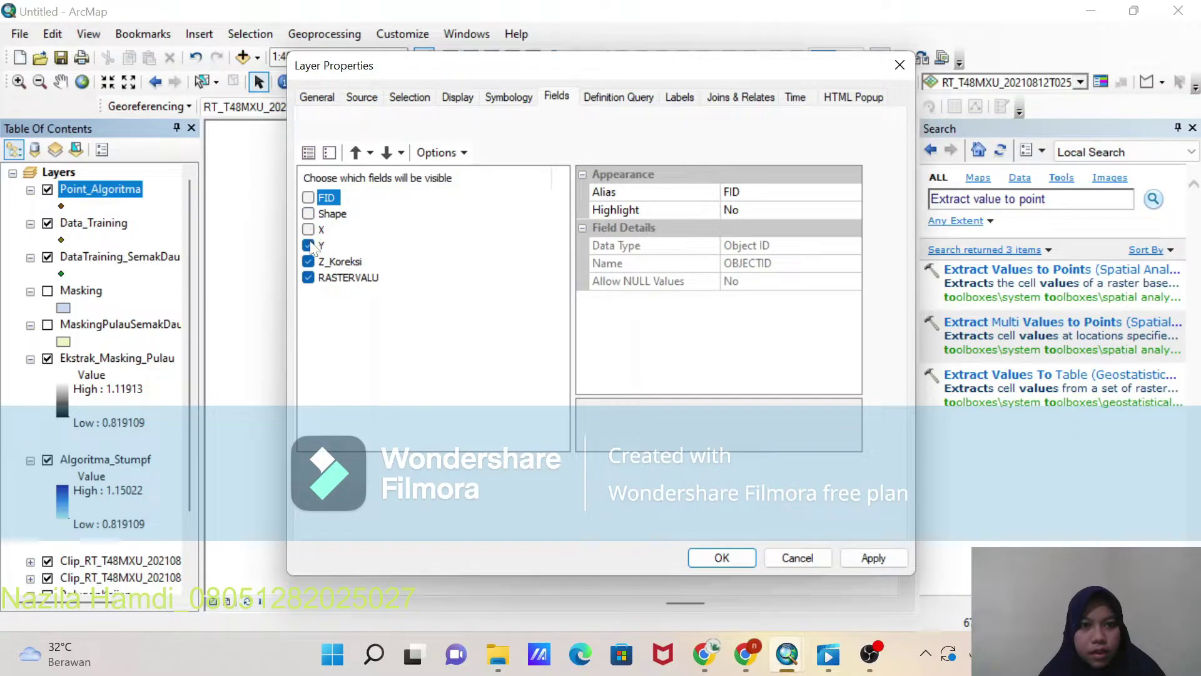
click(309, 245)
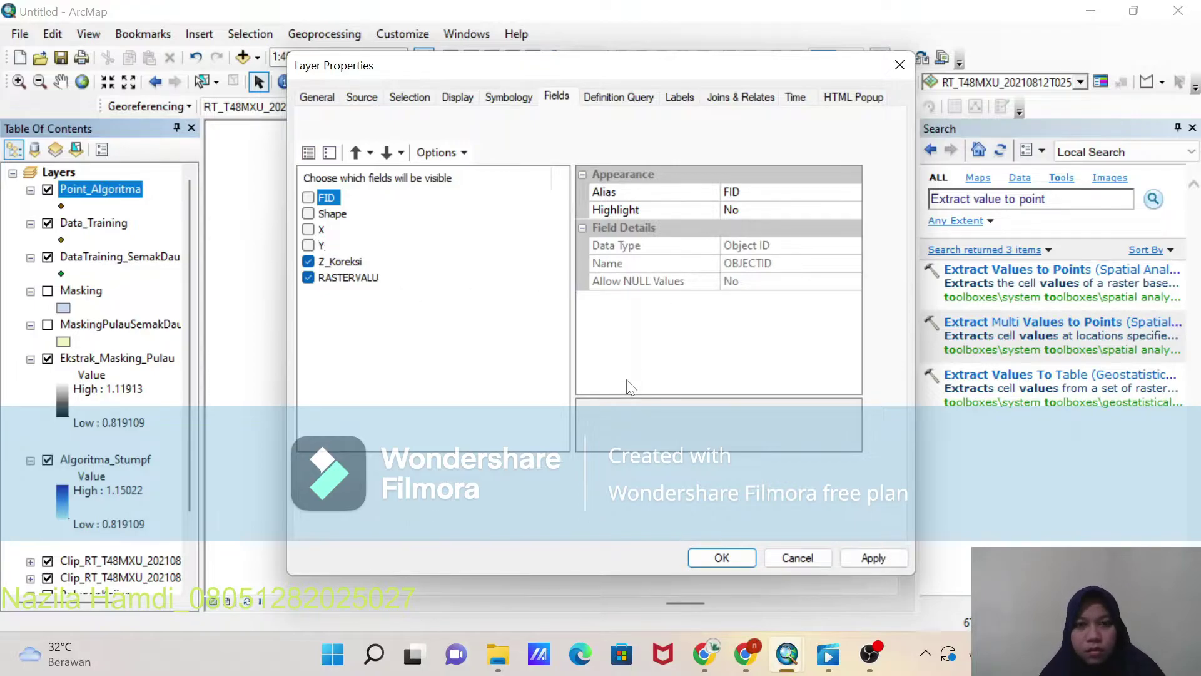
click(866, 558)
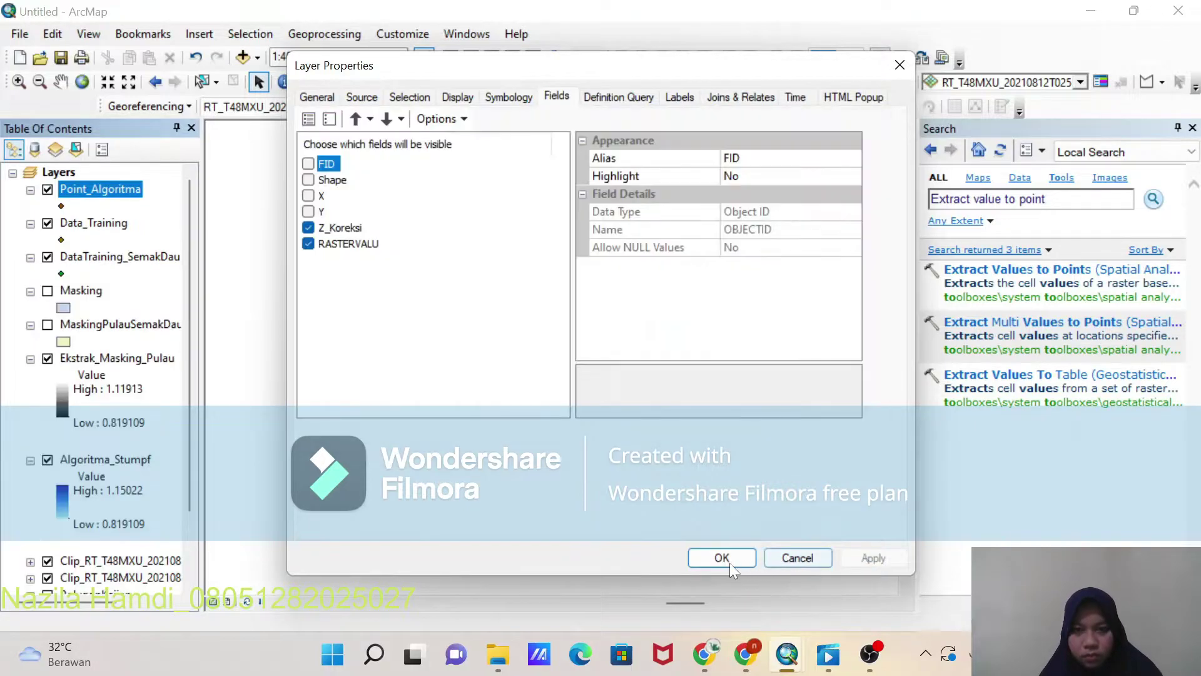
click(729, 562)
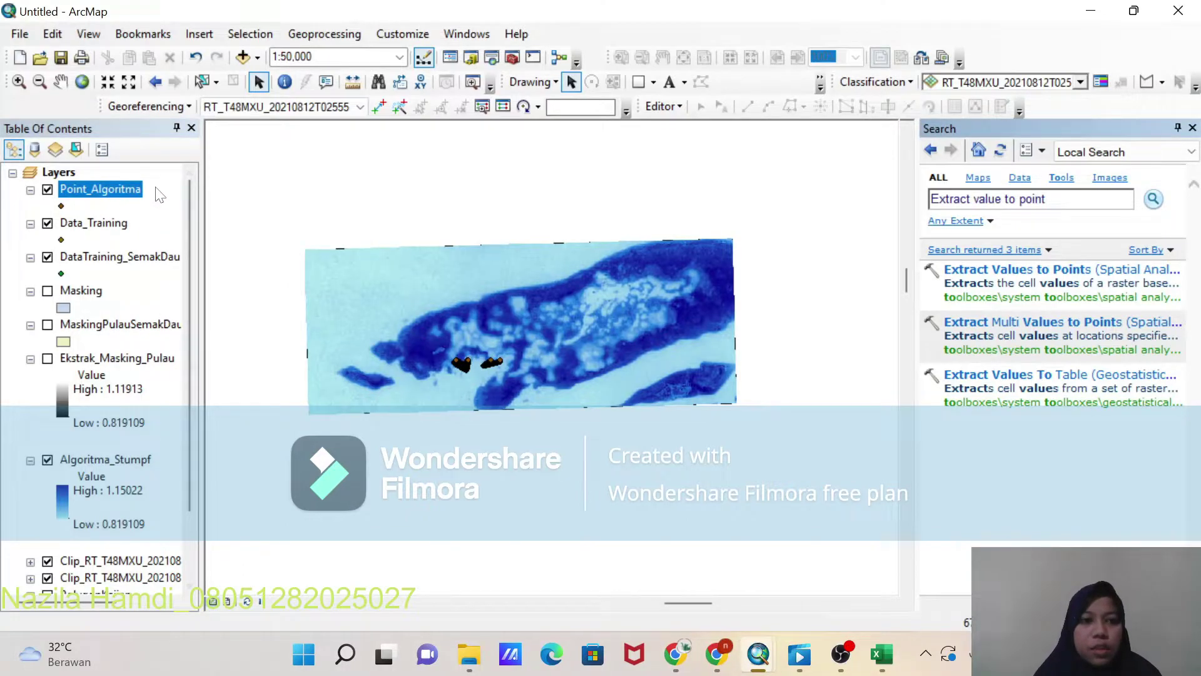
Step: Open the attribute table of the Point_Algoritma layer
right_click(156, 188)
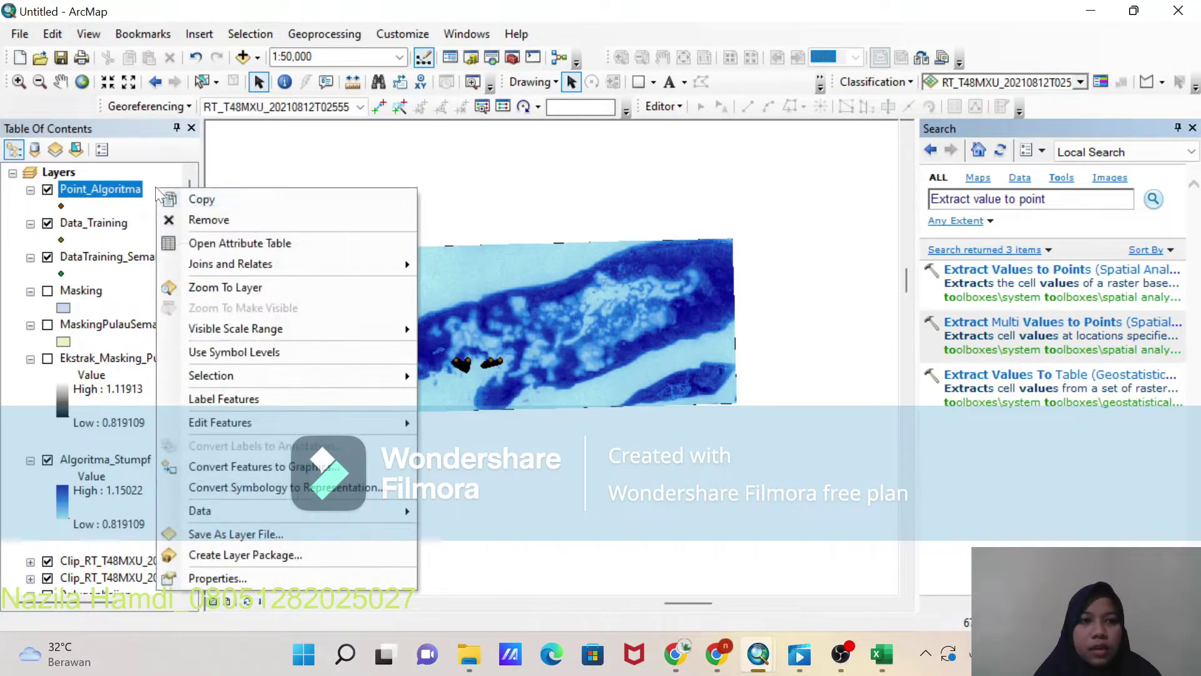
click(210, 252)
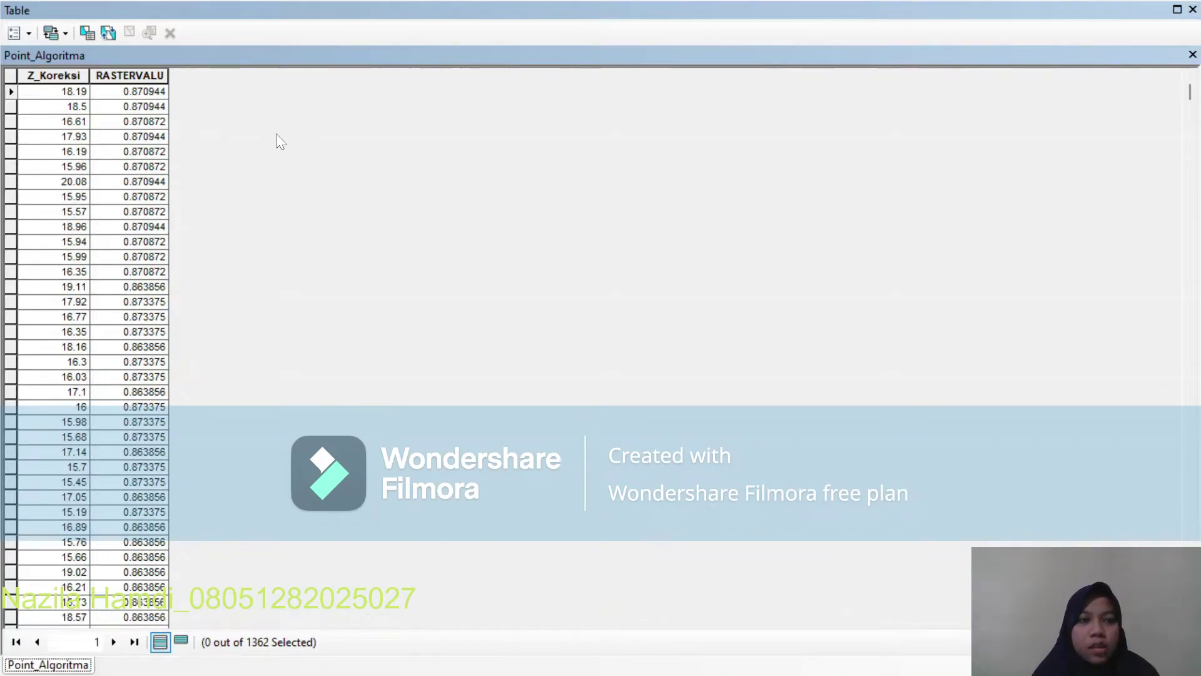
Step: Start exporting all records of the Point_Algoritma table and choose D:\Laporan Akhir Batimetri as the output folder
click(26, 35)
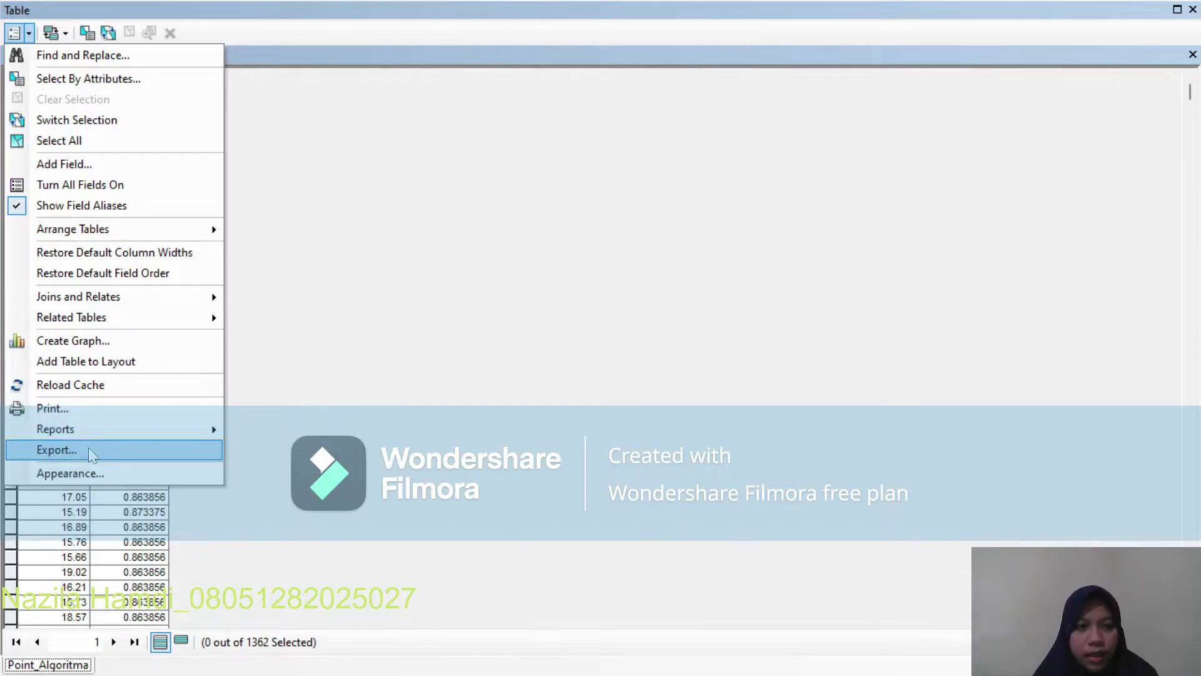
click(57, 450)
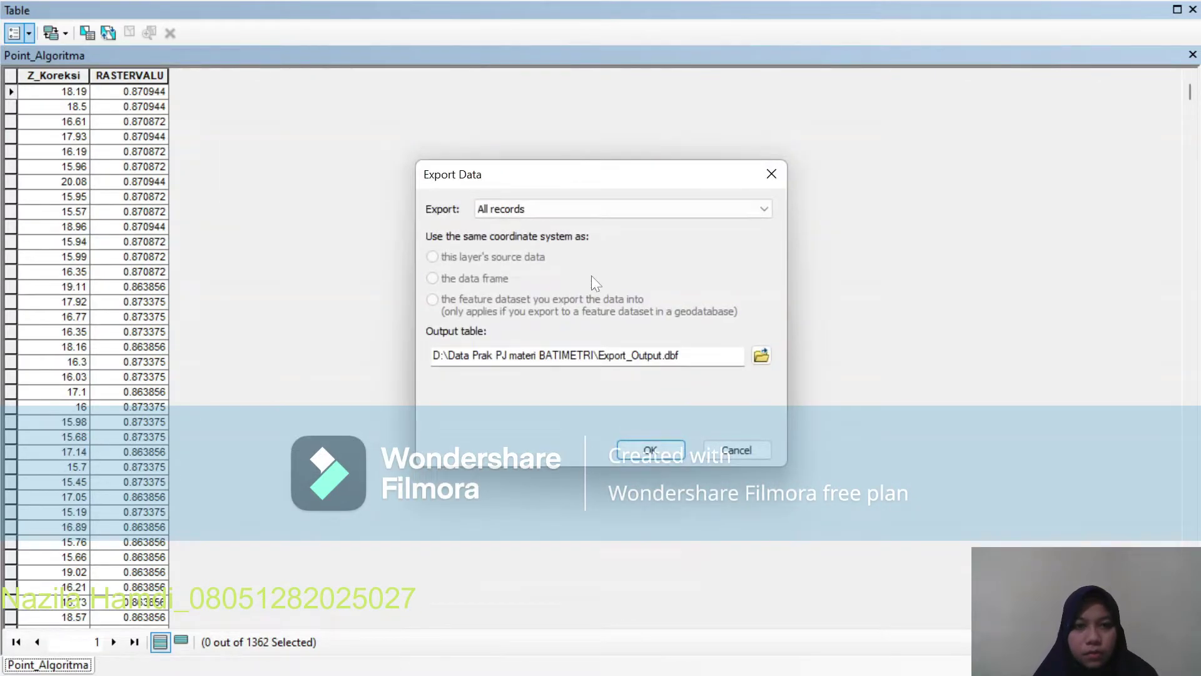
click(760, 356)
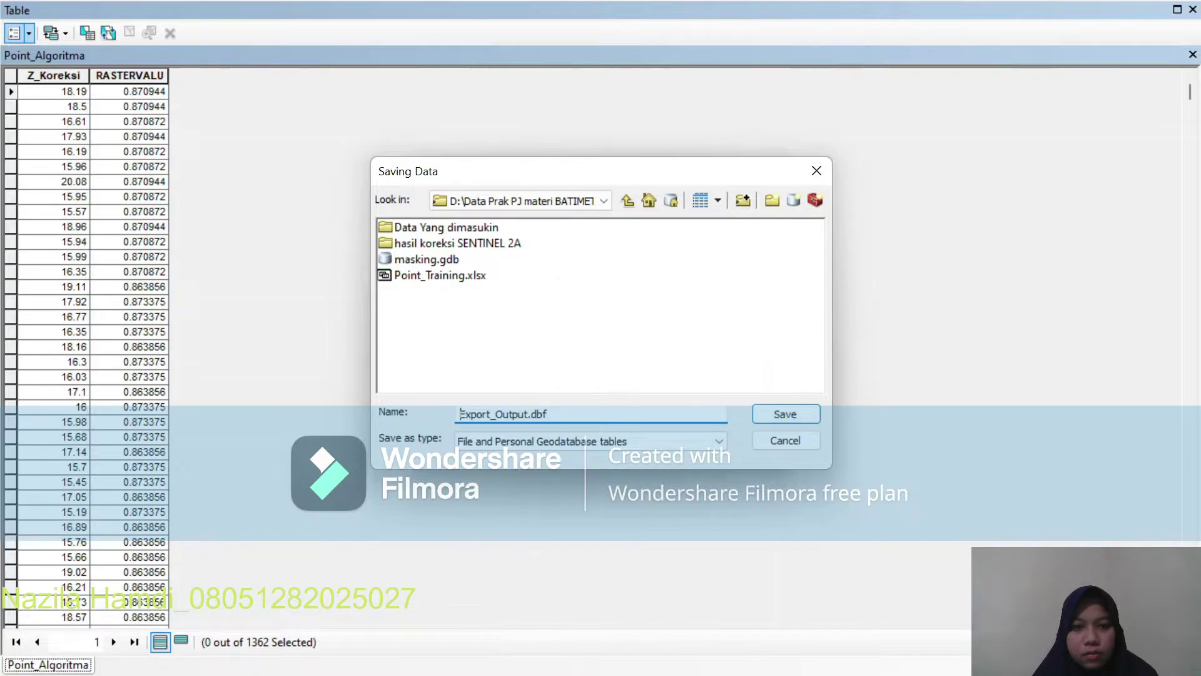
drag(529, 415, 477, 415)
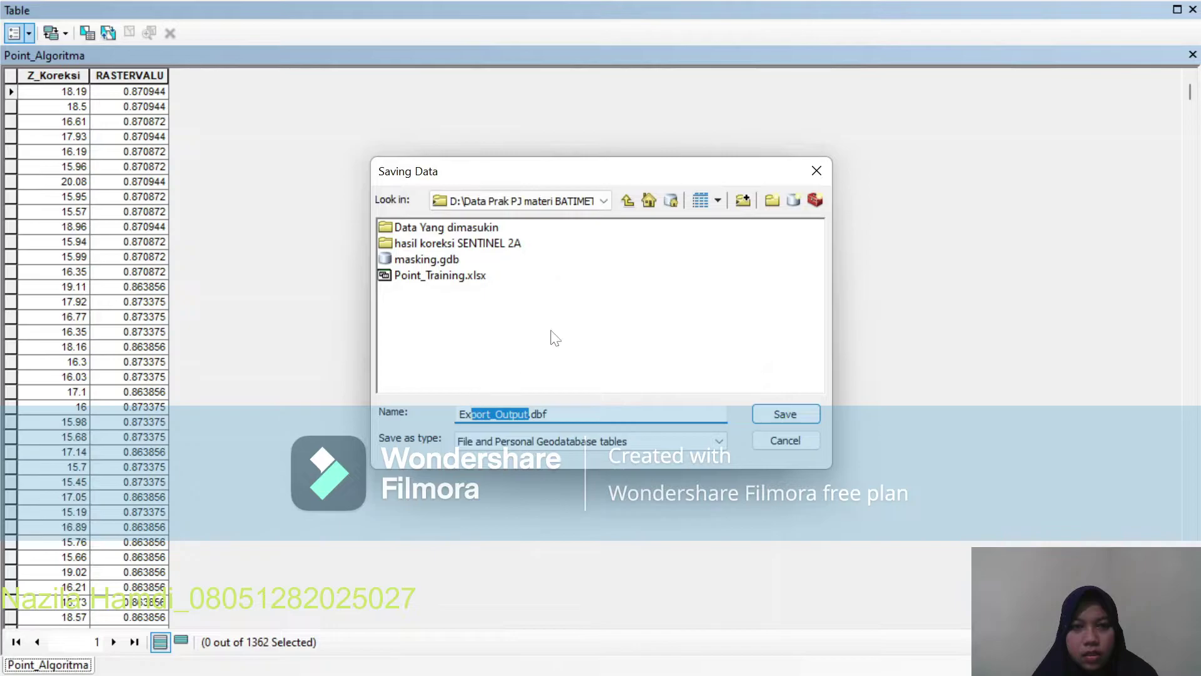
click(598, 203)
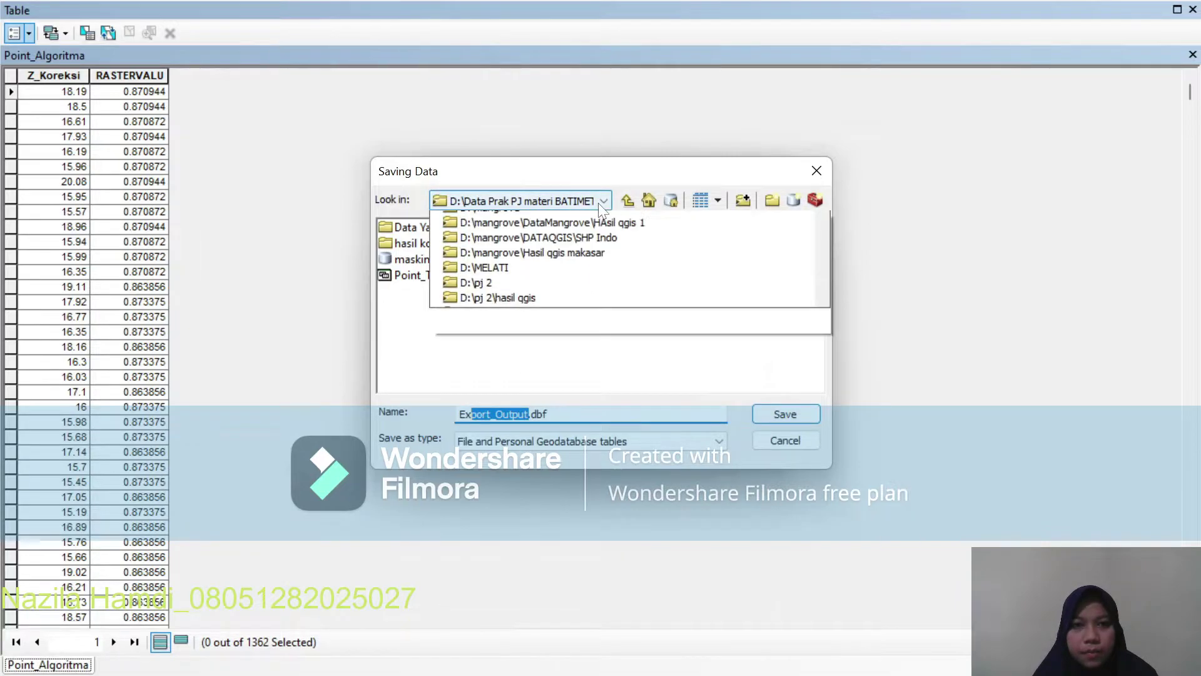
scroll(631, 268, up, 1)
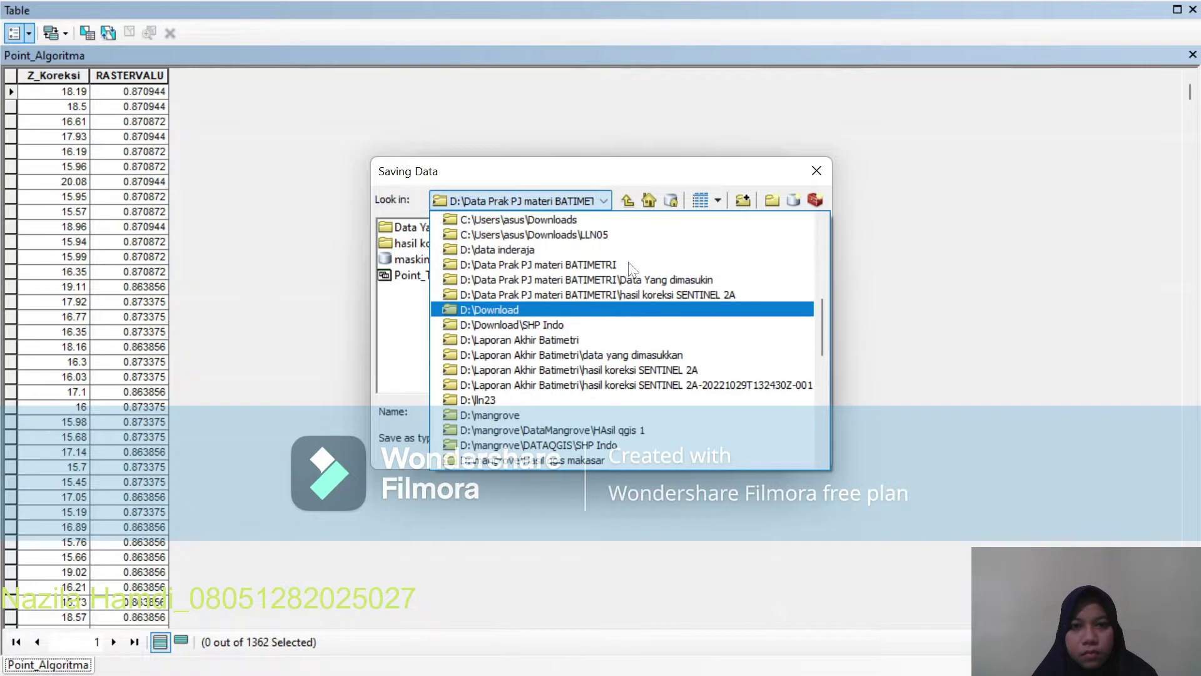
click(571, 342)
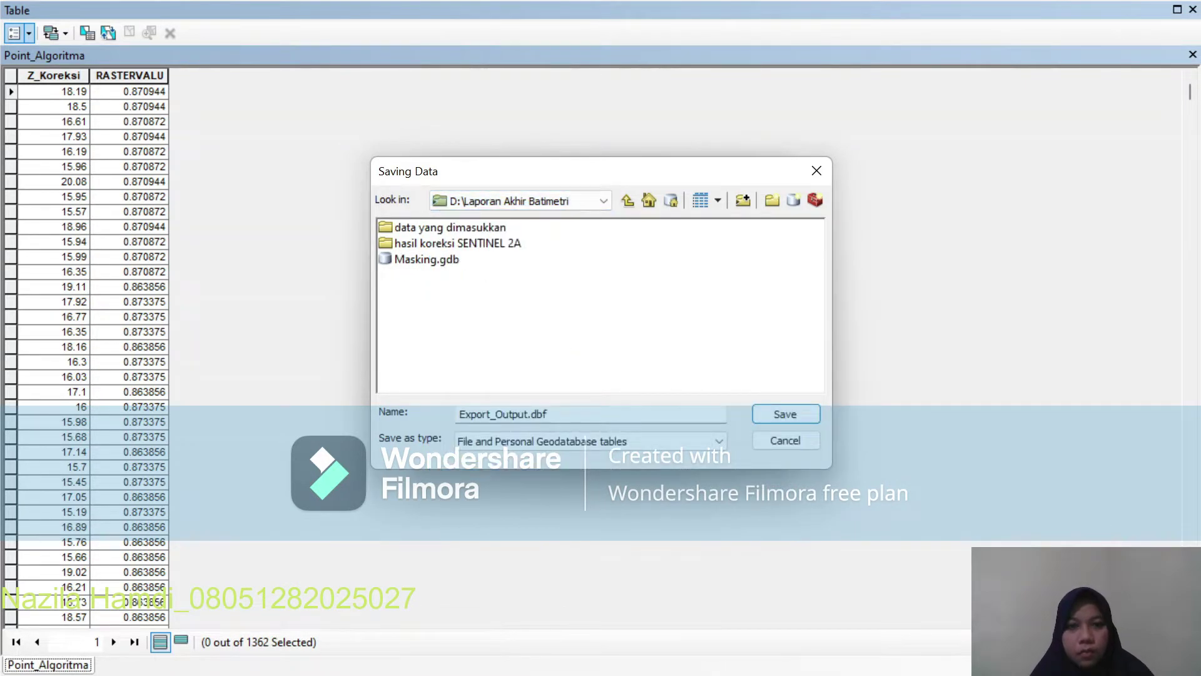
Step: Export the records as a dBASE Table named Point_Training.dbf, leave it out of the map, and close the attribute table
double_click(494, 414)
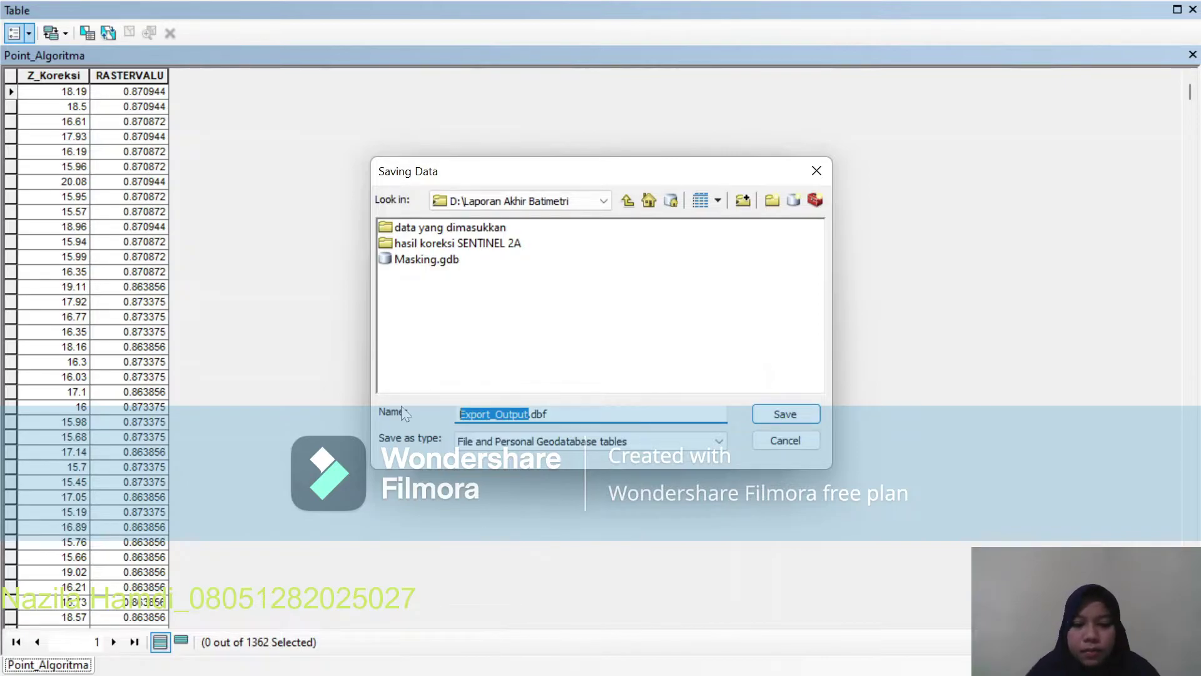
text(P)
text(oint)
text(_)
text(Traiin)
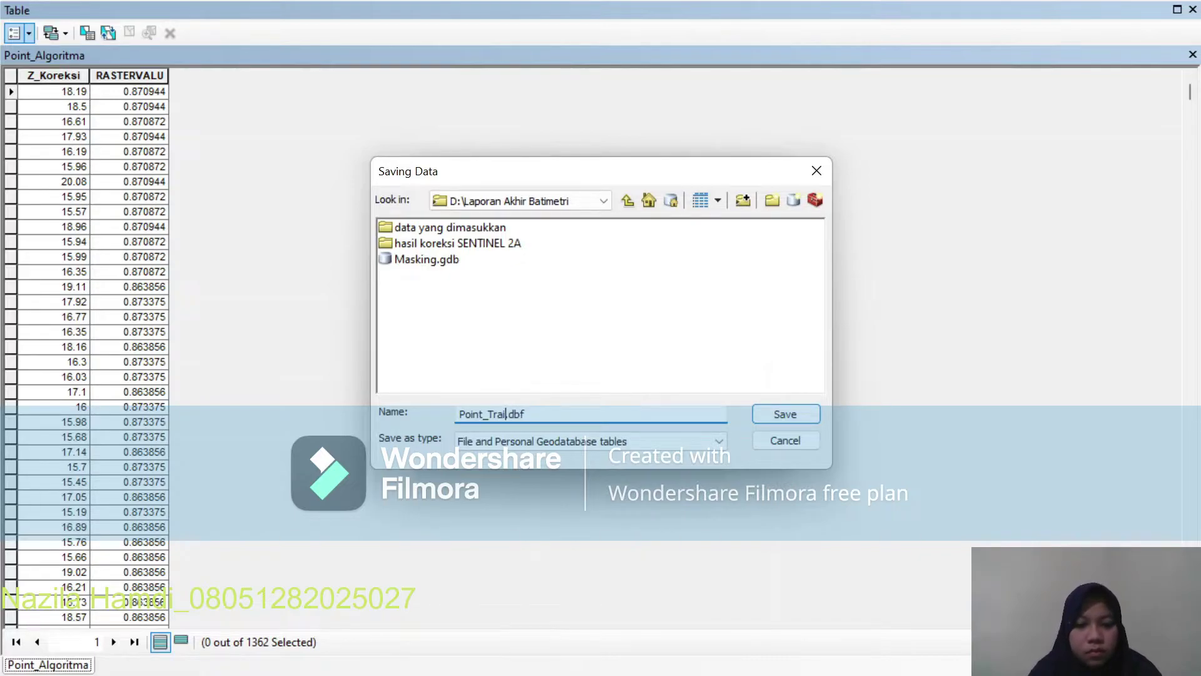
key(BackSpace)
key(BackSpace)
text(ning)
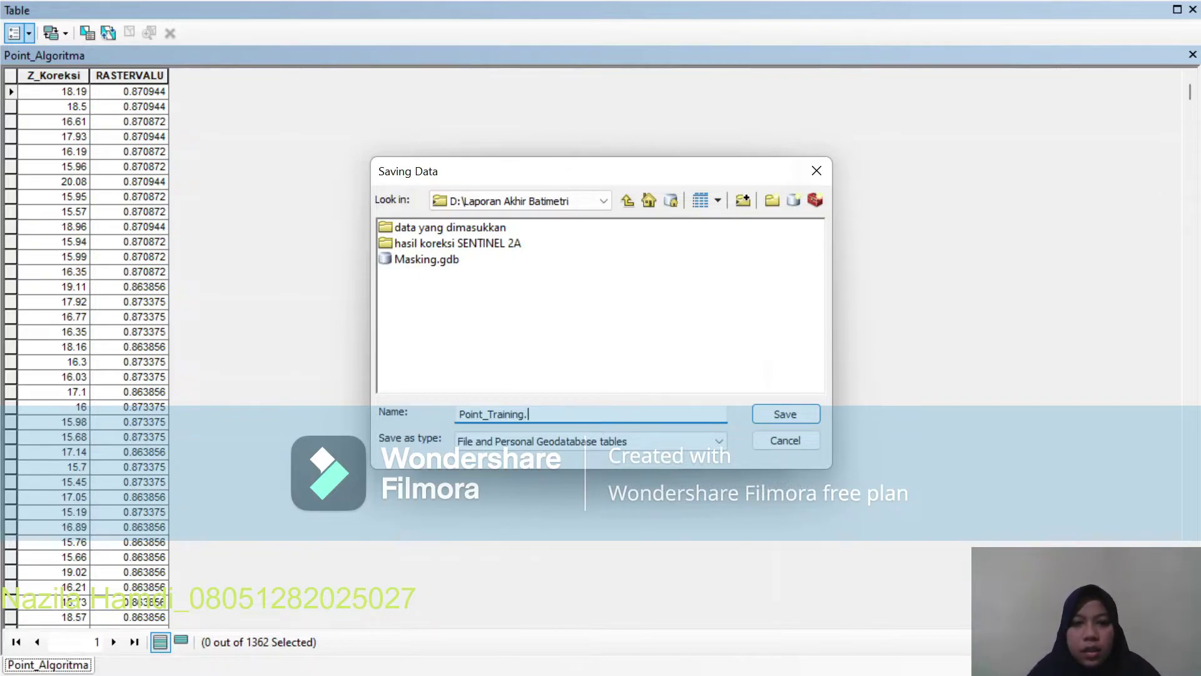
click(548, 441)
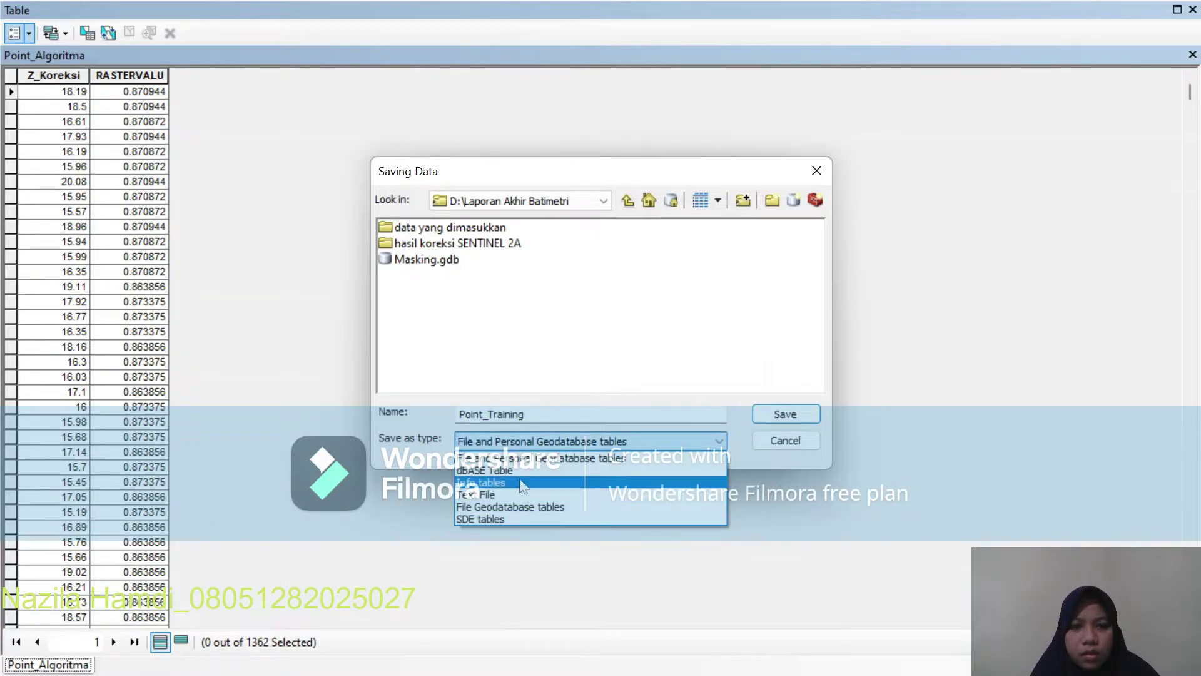
click(520, 472)
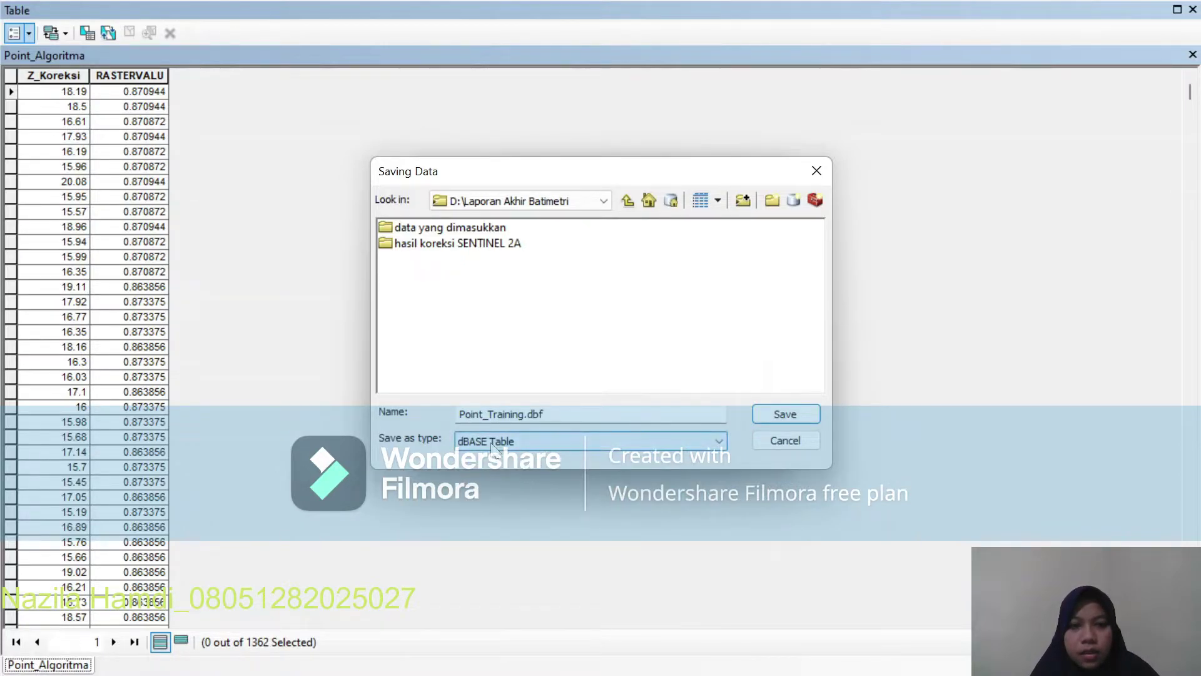
click(767, 417)
click(650, 451)
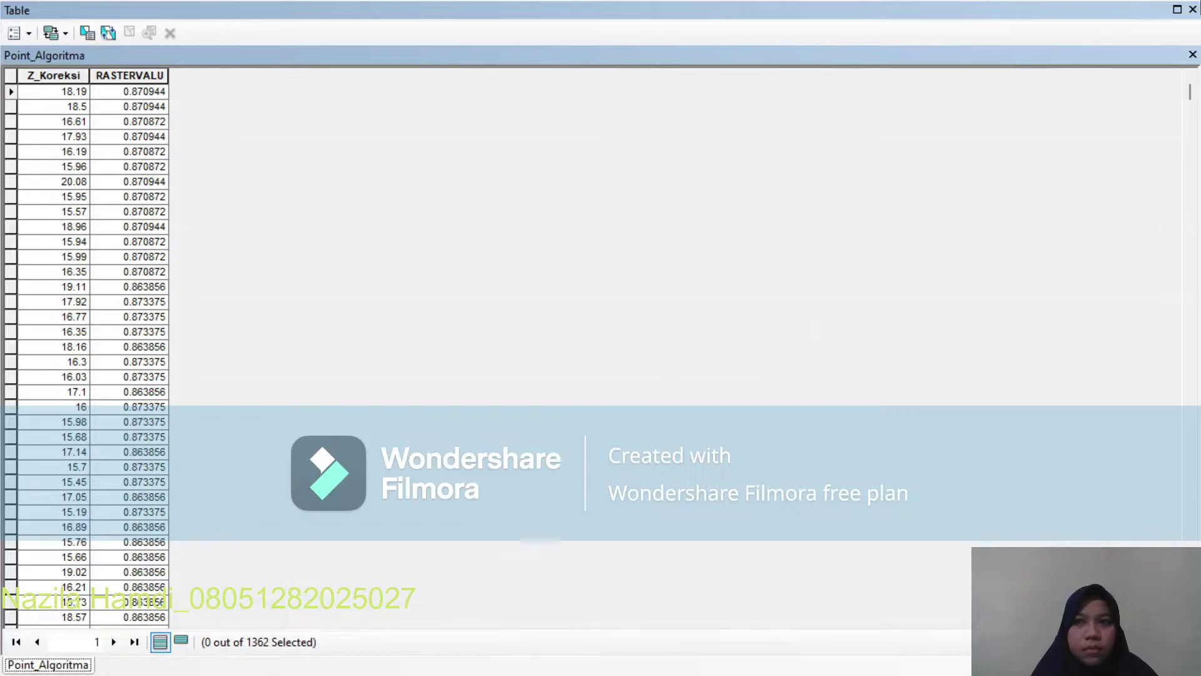
click(1193, 10)
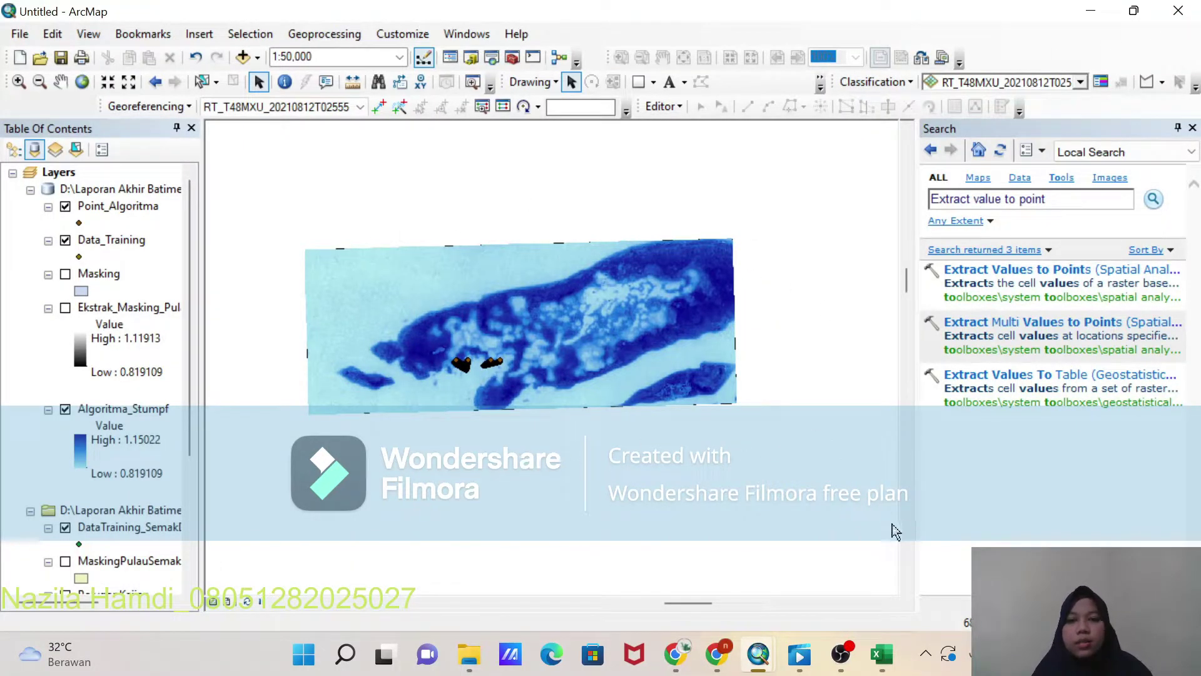
Step: Switch to Excel and open Point_Training.dbf from the Laporan Akhir Batimetri folder in a maximized window
click(896, 654)
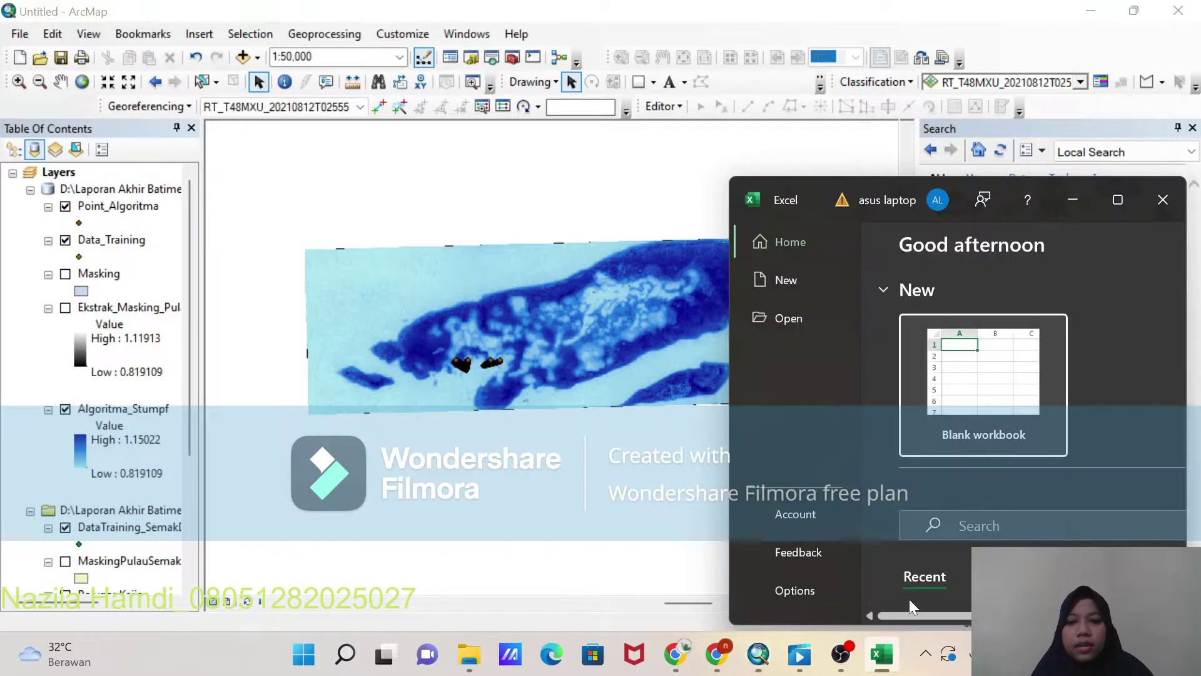
click(470, 664)
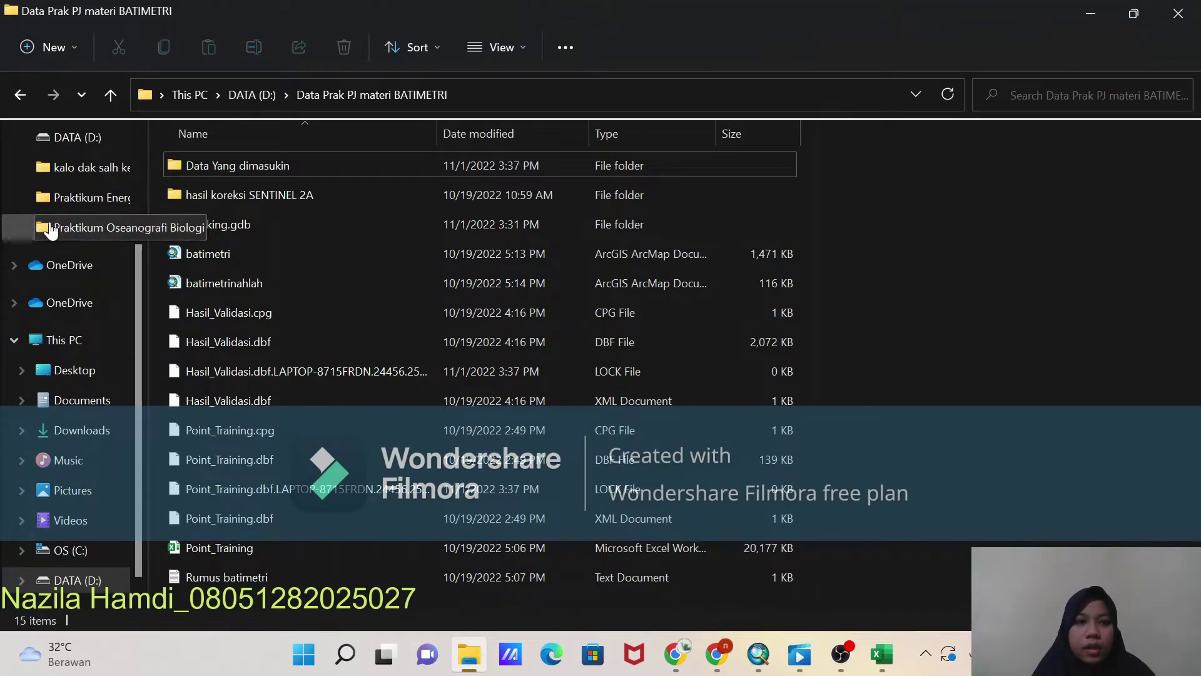
click(78, 143)
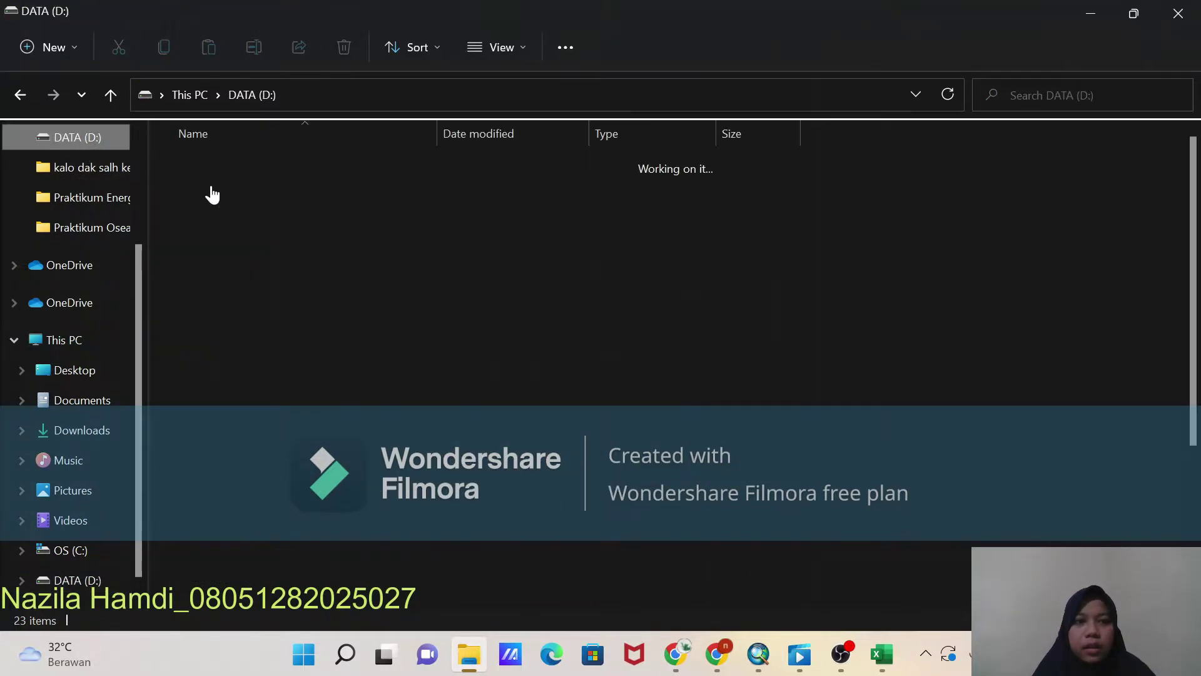
double_click(320, 309)
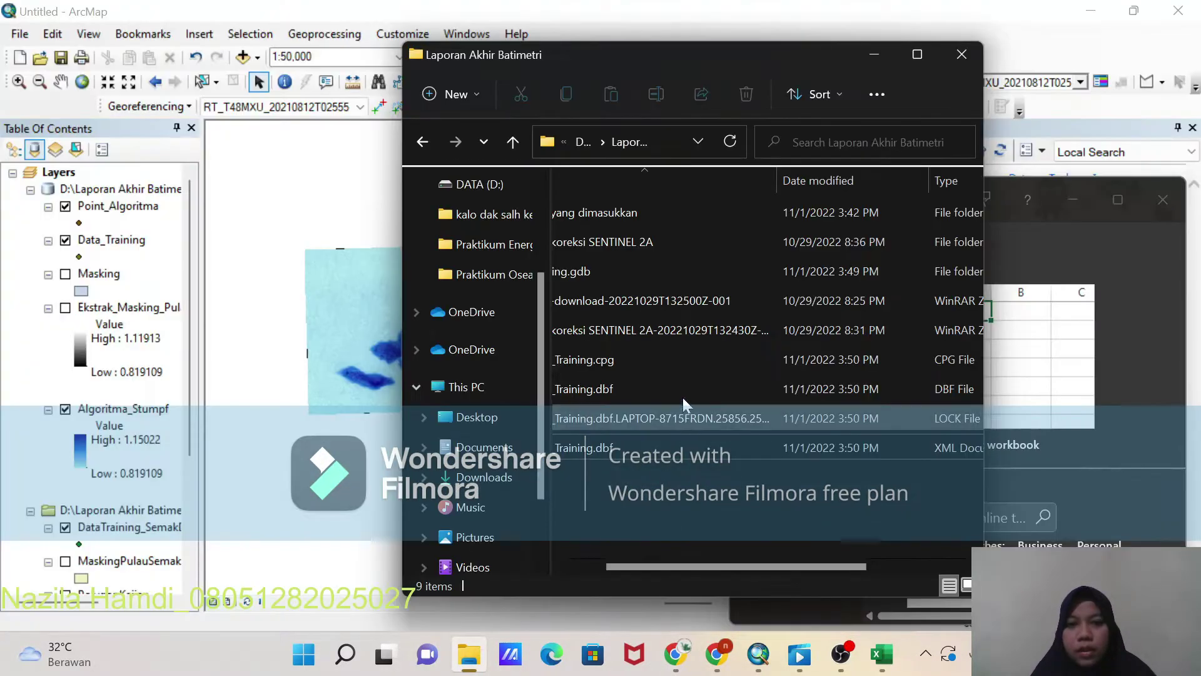
click(649, 390)
drag(648, 389, 1050, 366)
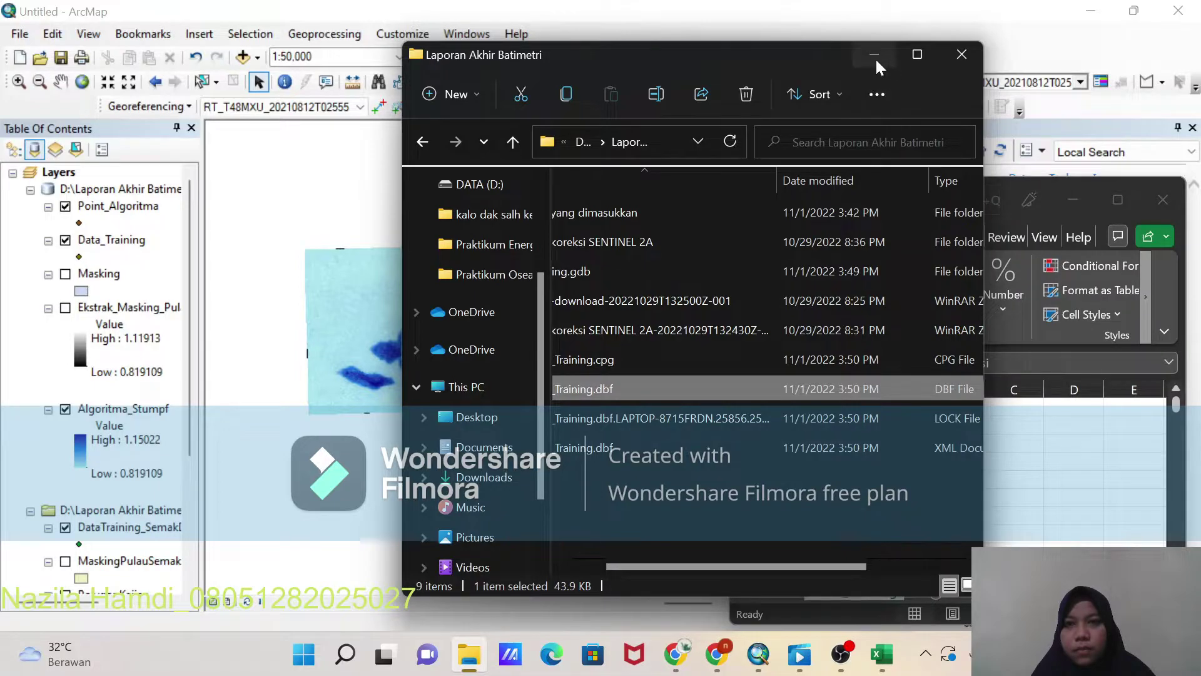
click(874, 55)
click(1112, 199)
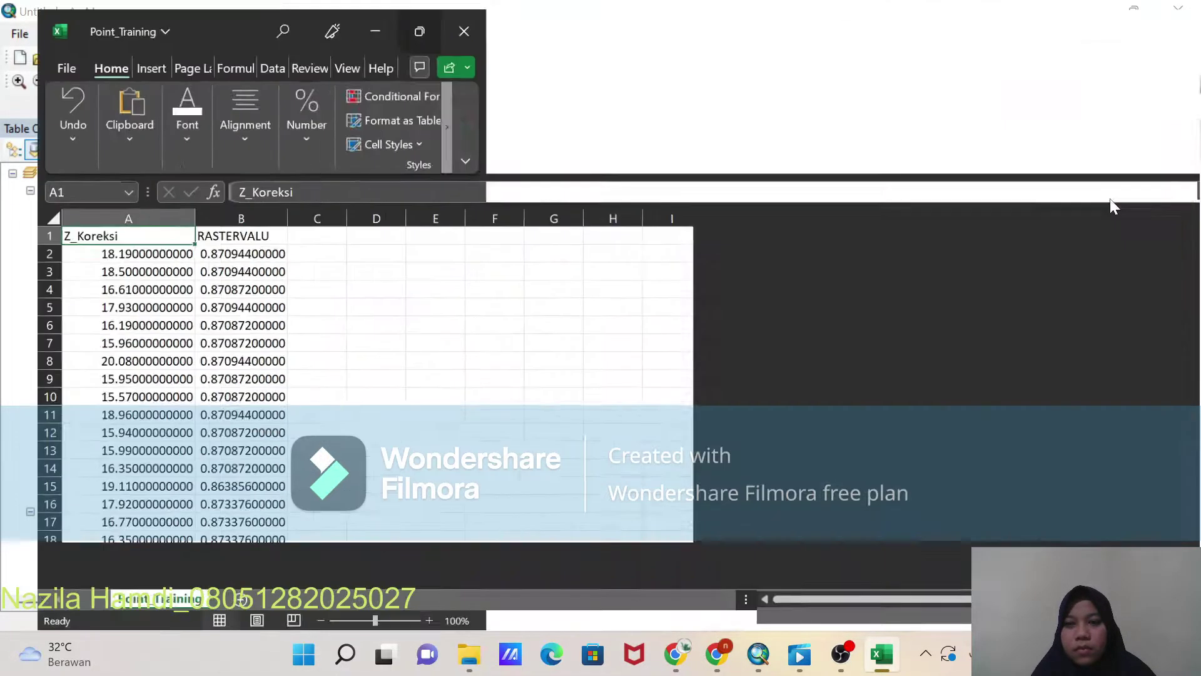
Step: Format all Z_Koreksi and RASTERVALU values to show four decimal places
key(ctrl+a)
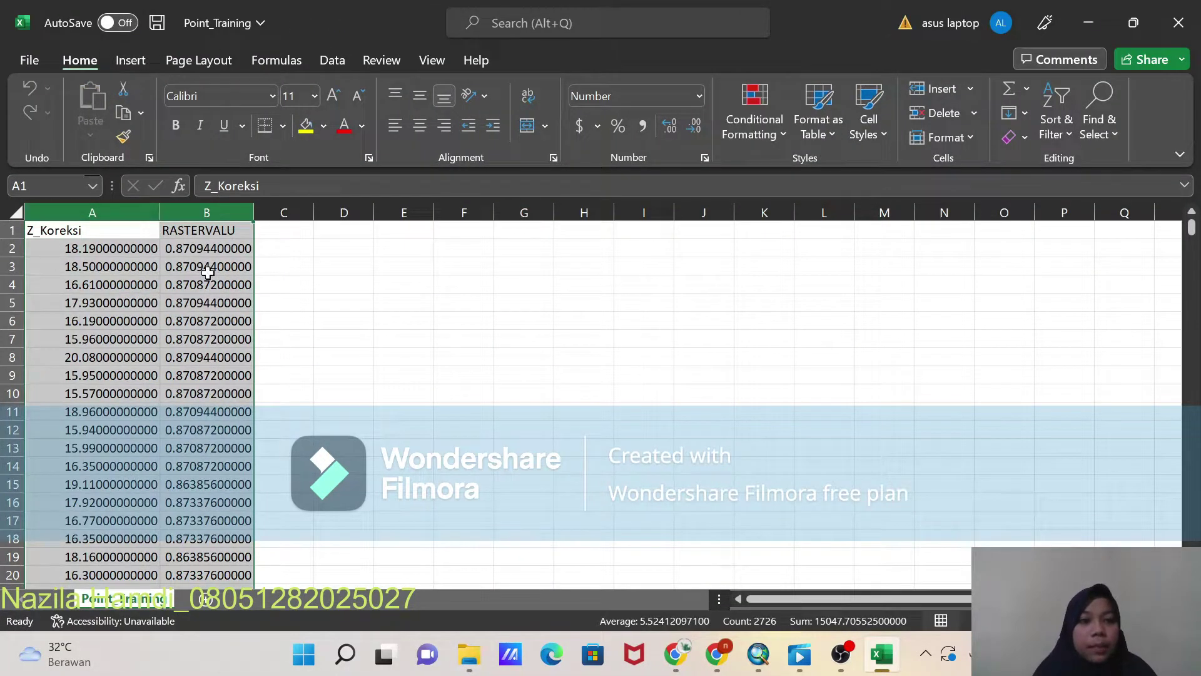
click(670, 133)
click(698, 132)
click(698, 131)
click(698, 131)
click(699, 133)
click(699, 132)
click(699, 133)
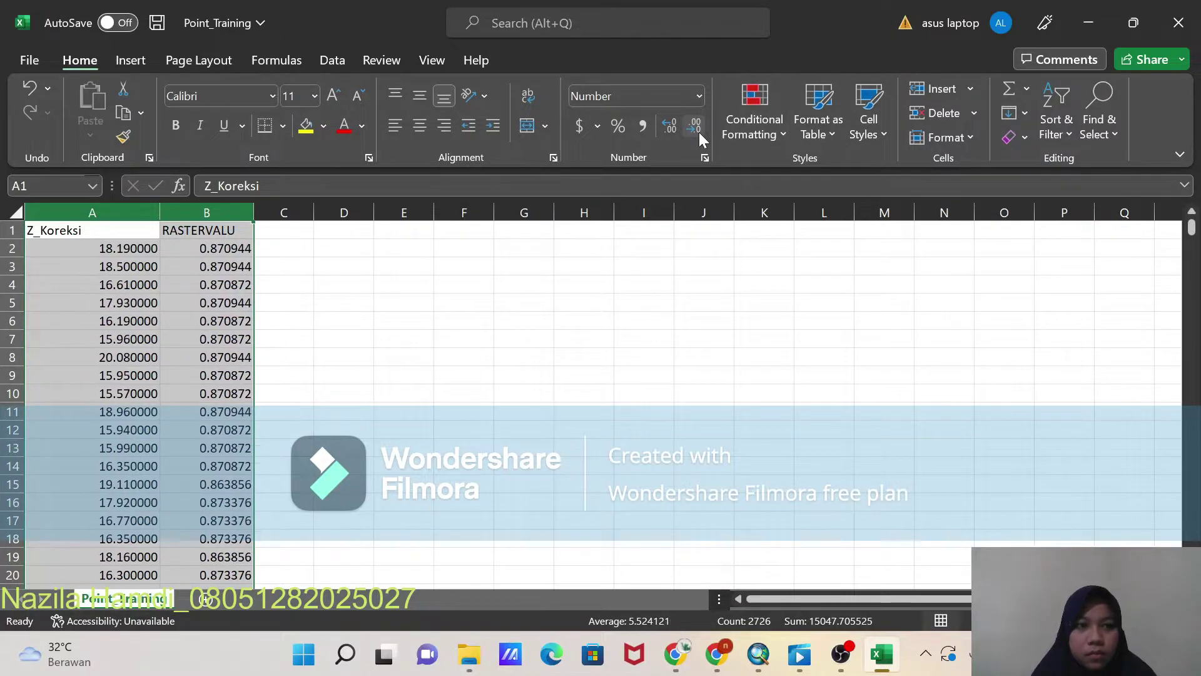
click(700, 133)
click(700, 132)
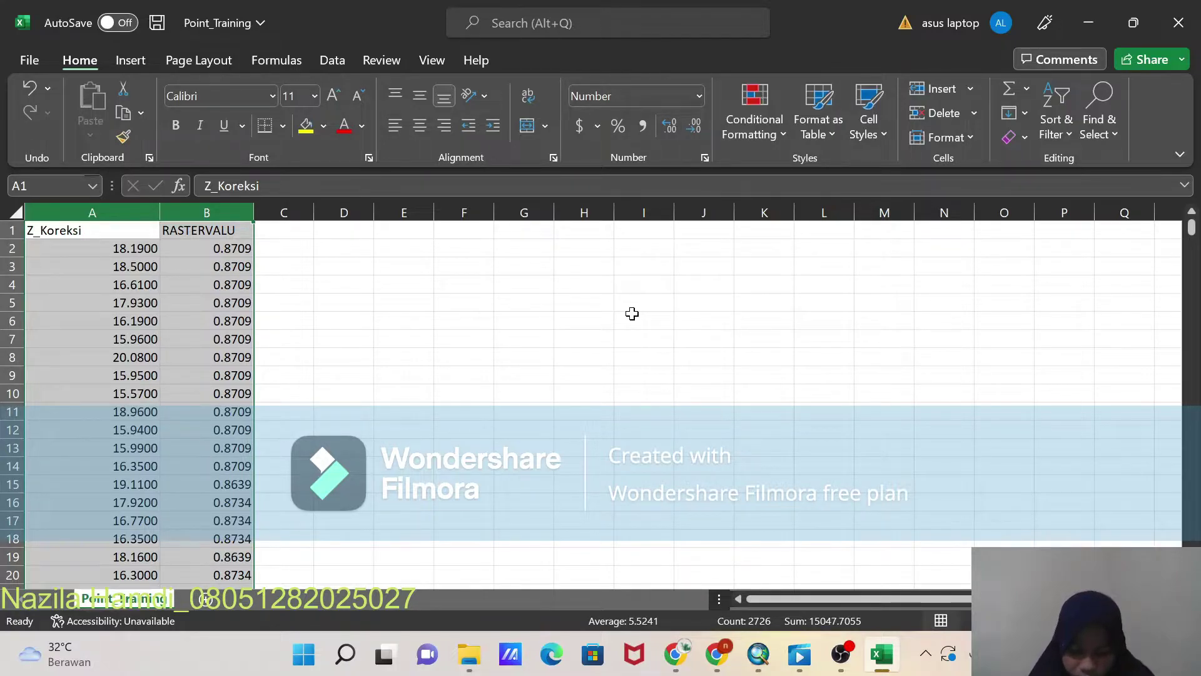
click(361, 363)
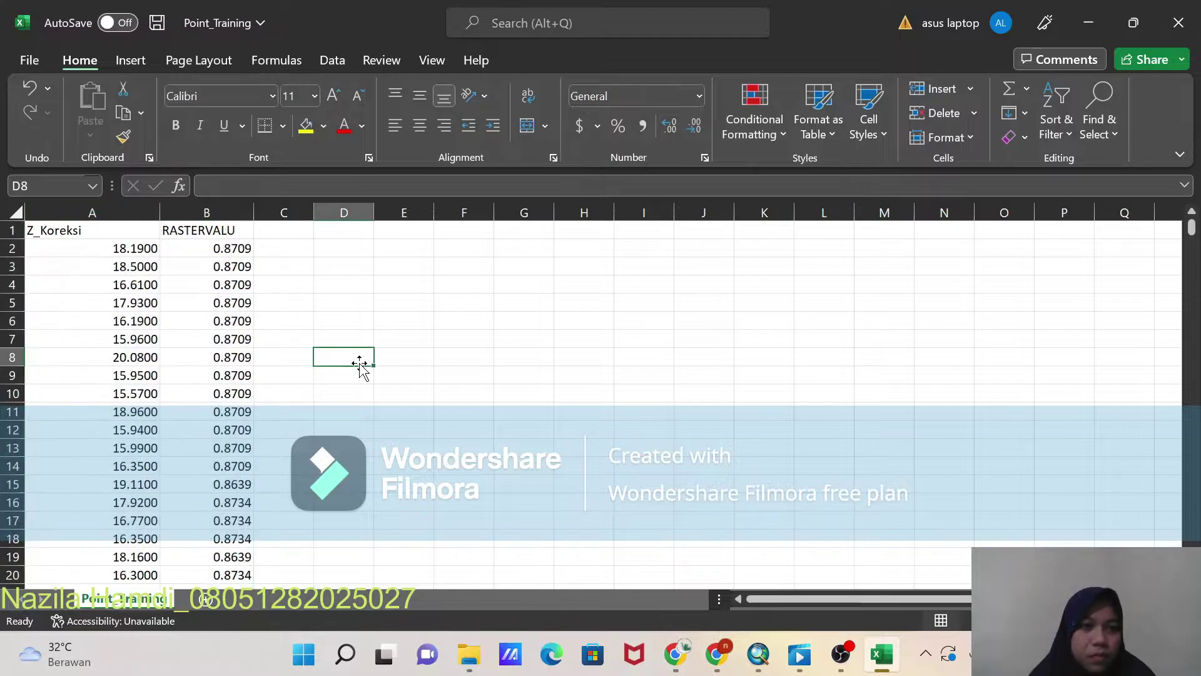
Step: Copy the whole Z_Koreksi column from column A into column E
click(127, 213)
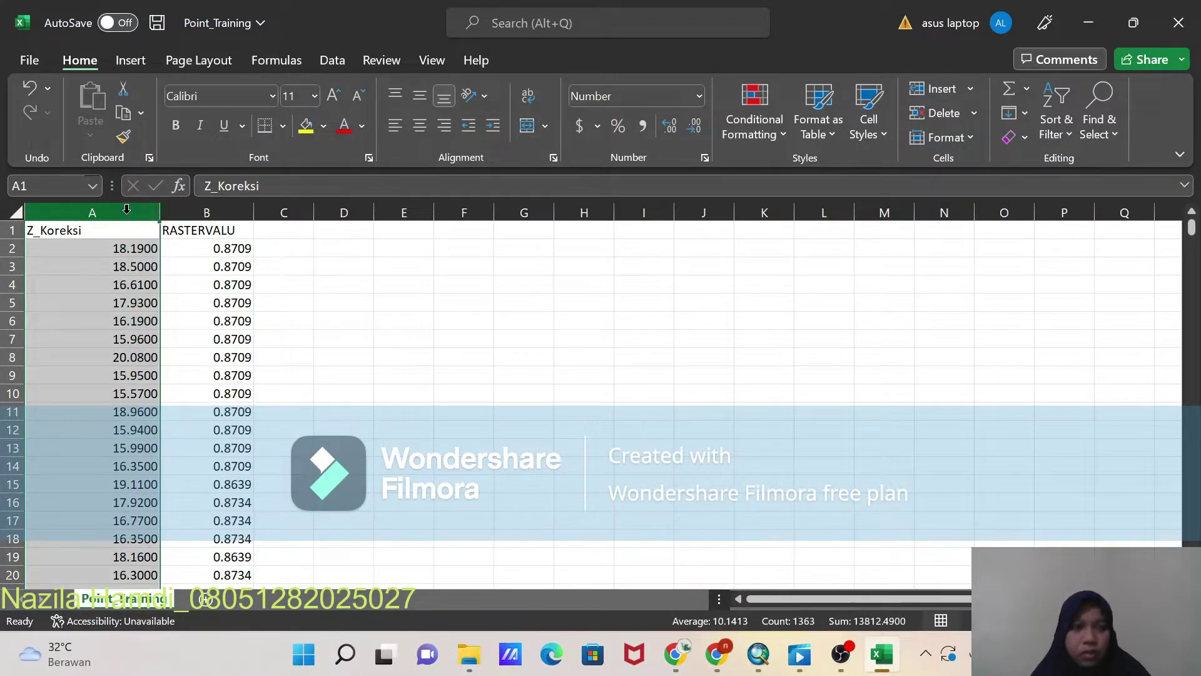
right_click(127, 211)
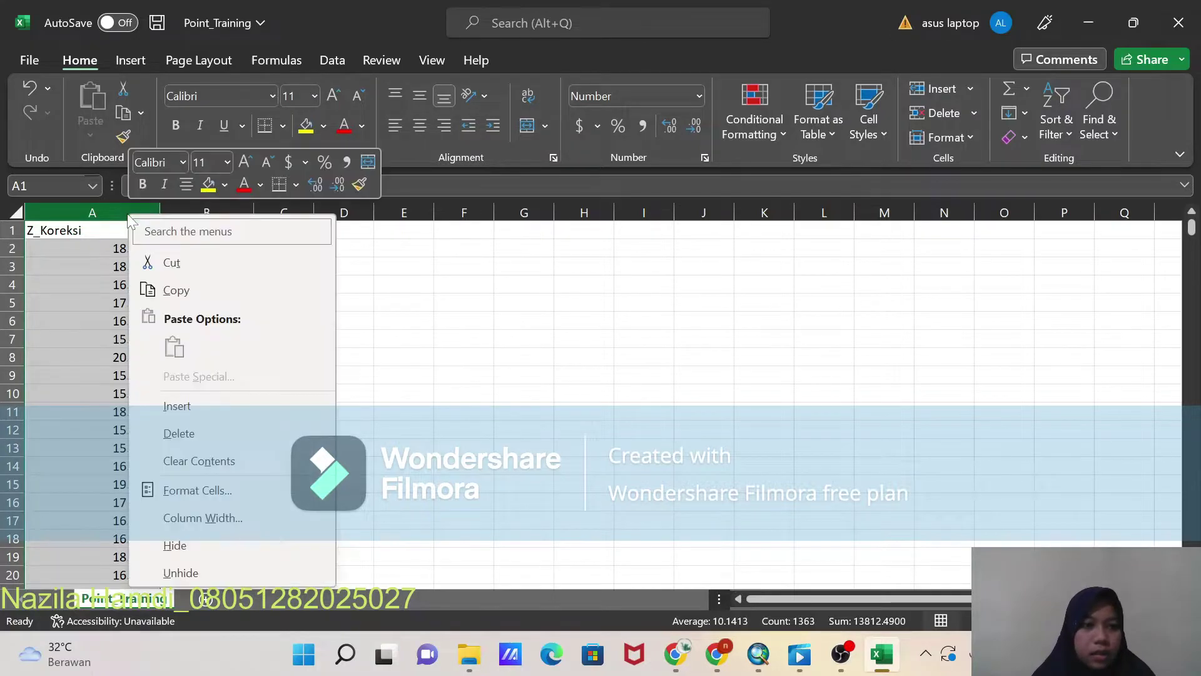
click(176, 290)
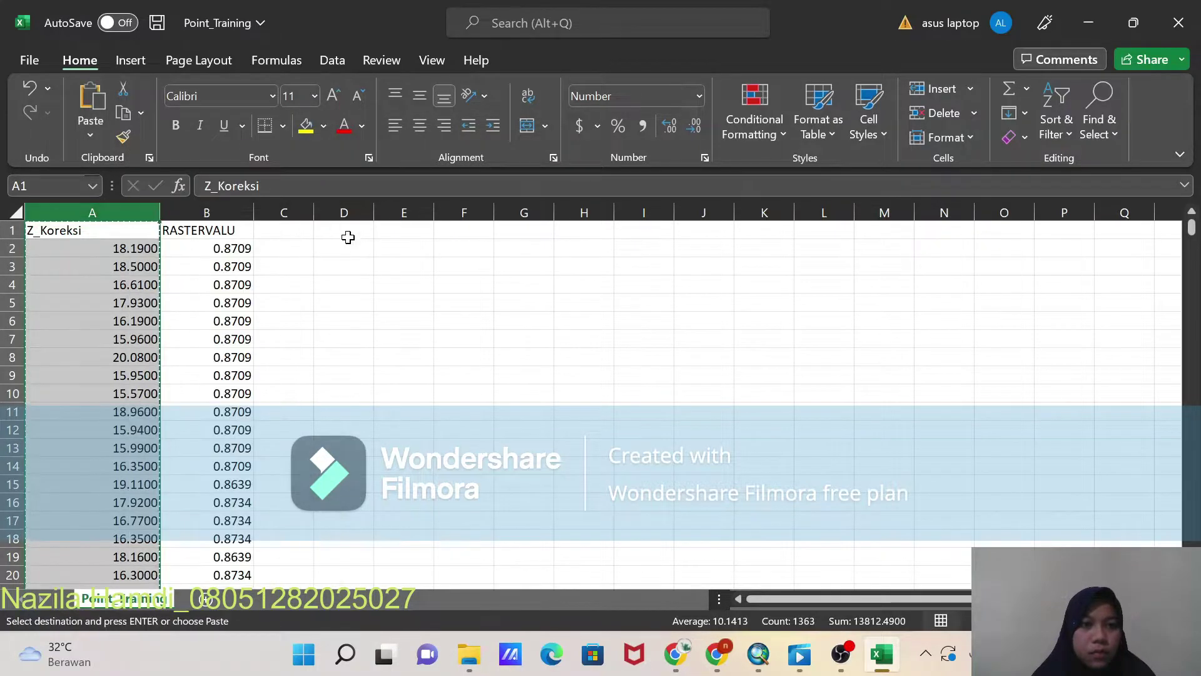
click(404, 213)
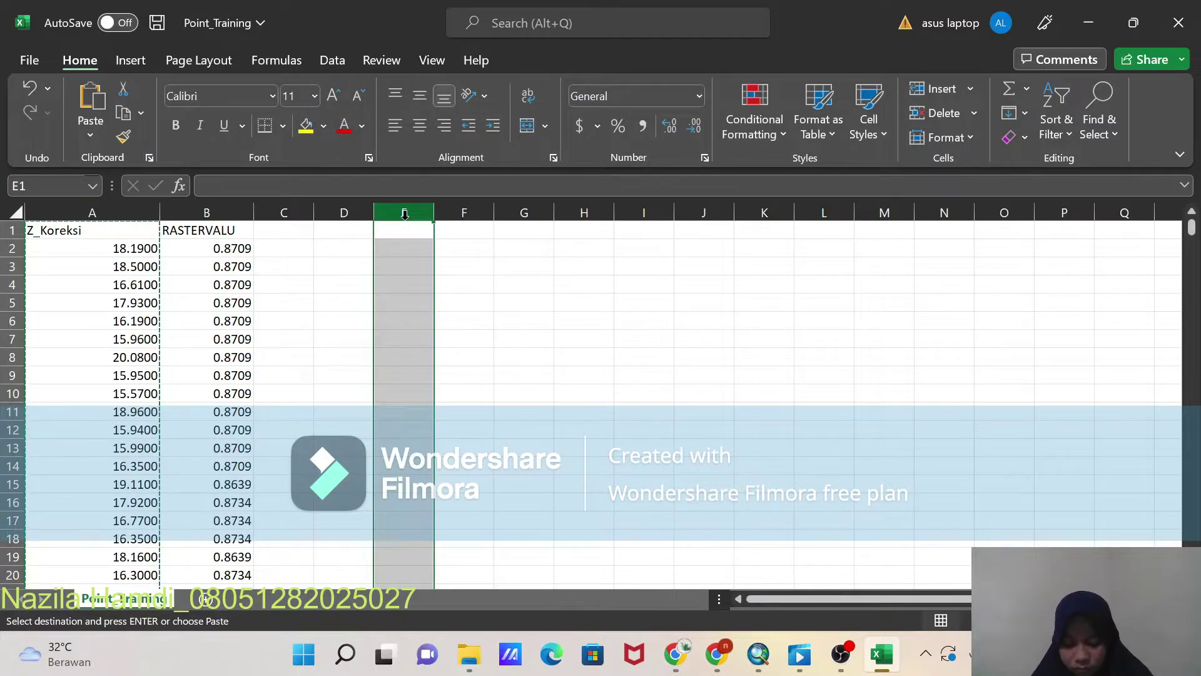
right_click(408, 227)
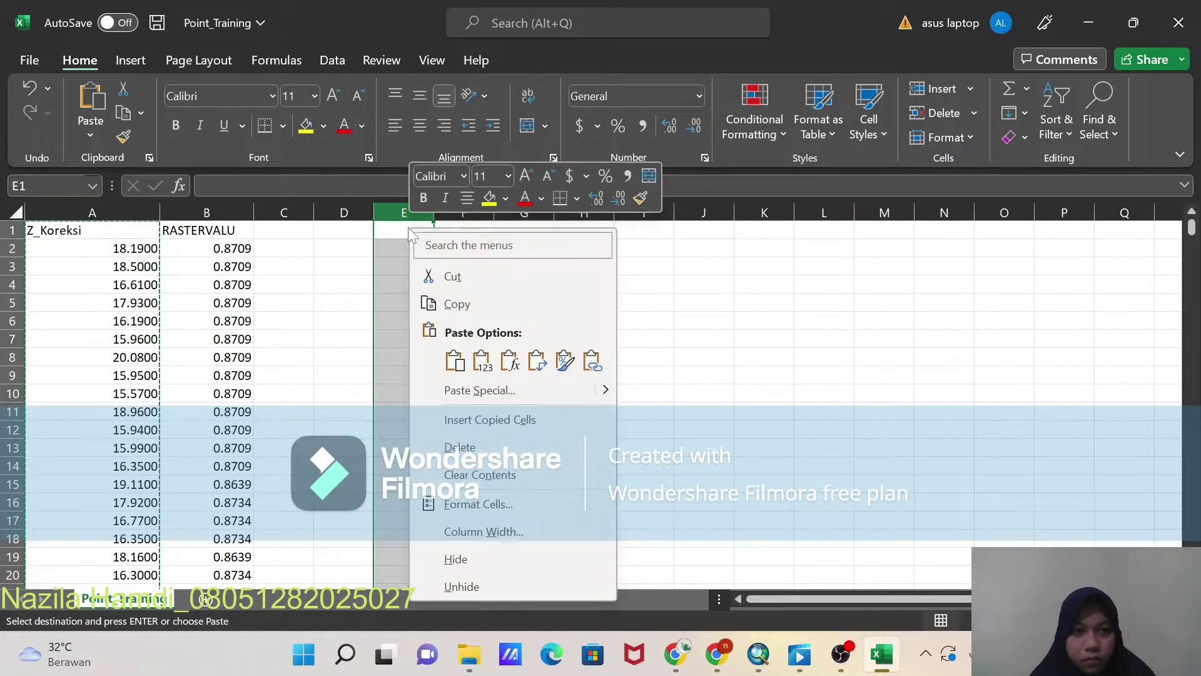
click(453, 362)
Step: Enter the heading Average in cell D1 and select cell D2 beneath it
click(336, 233)
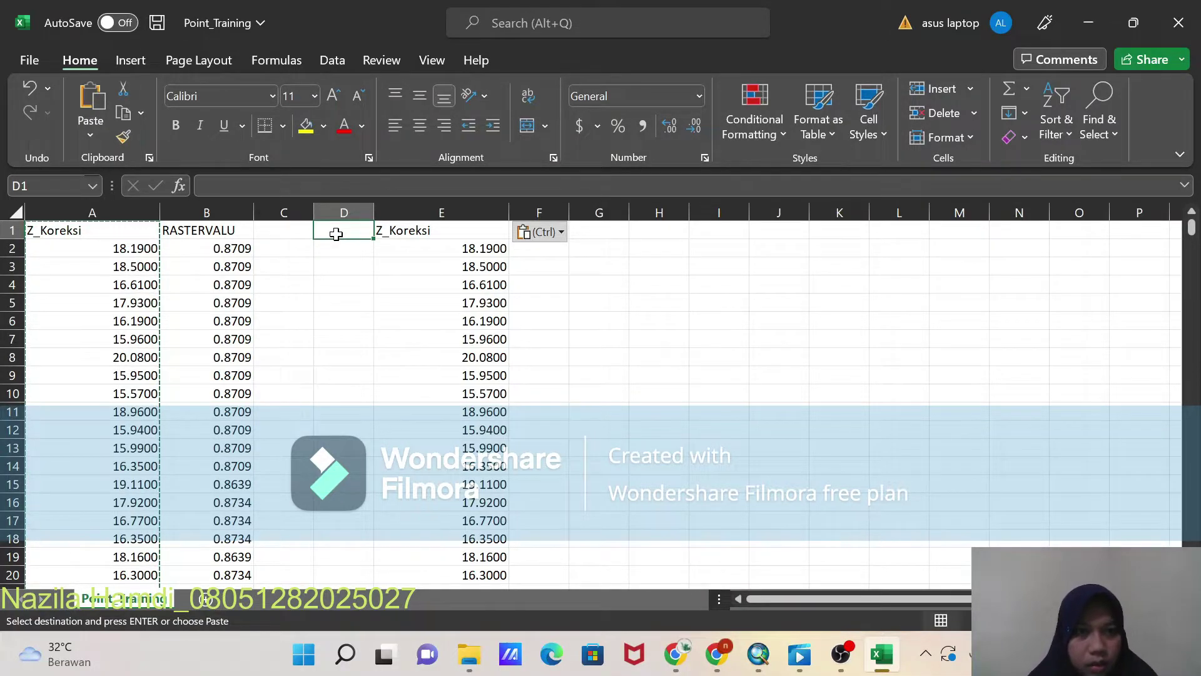
text(A)
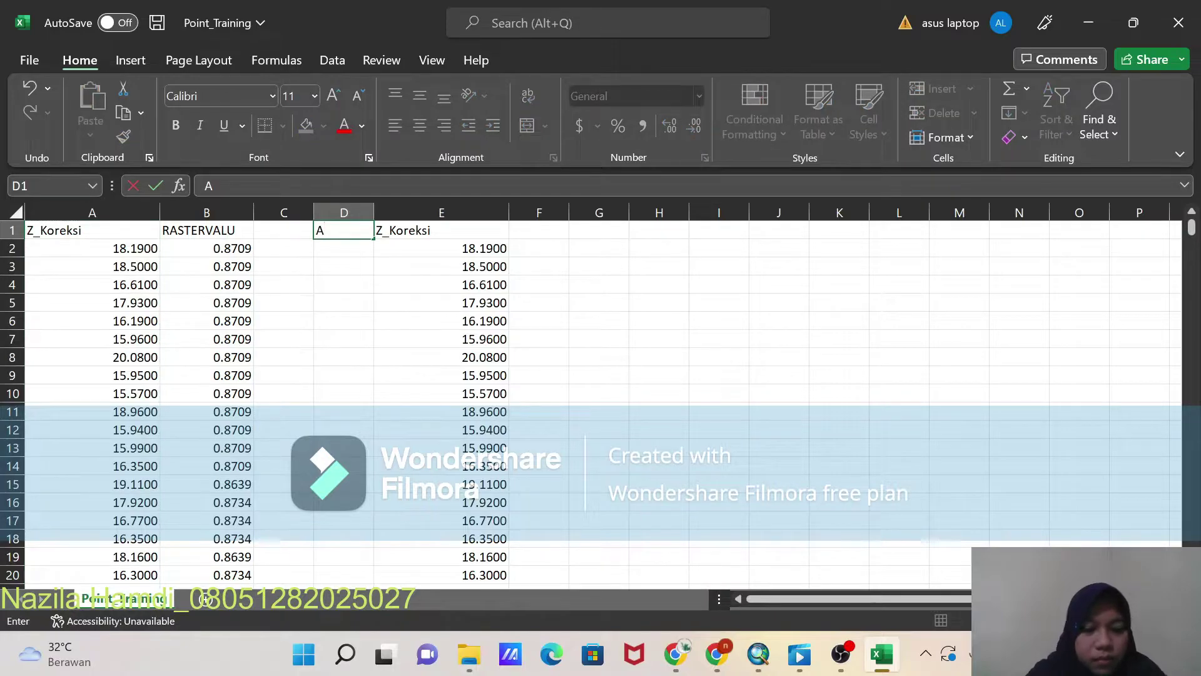
text(verage)
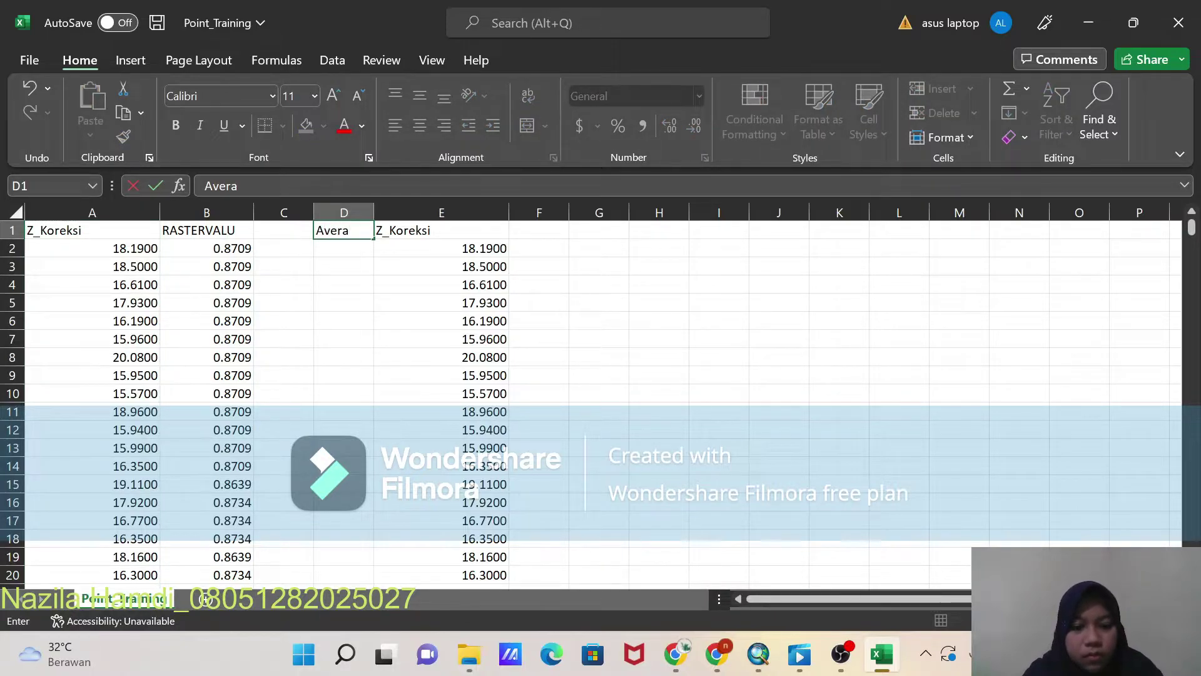
click(341, 252)
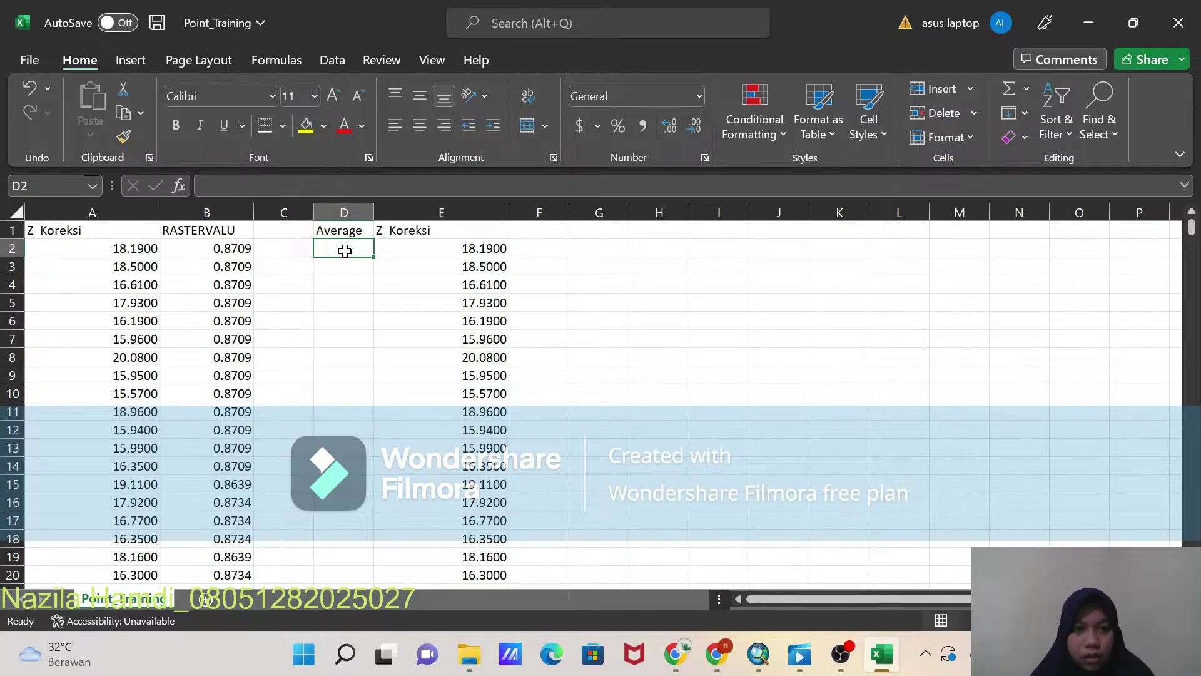
click(592, 250)
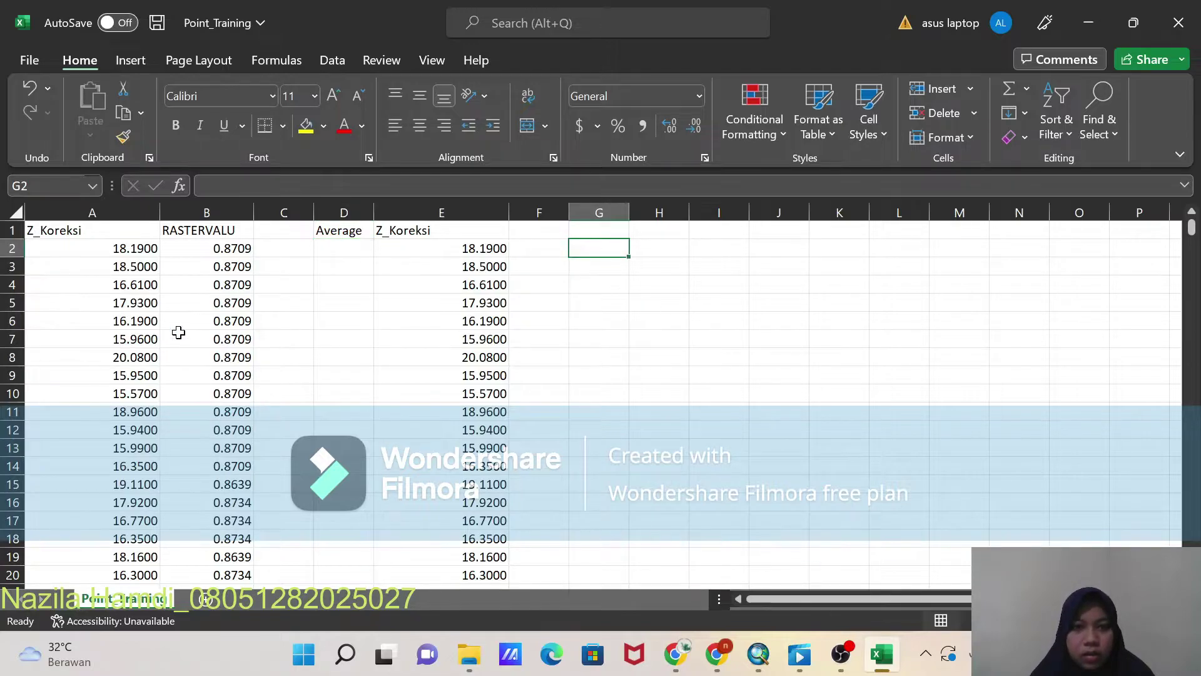
click(327, 247)
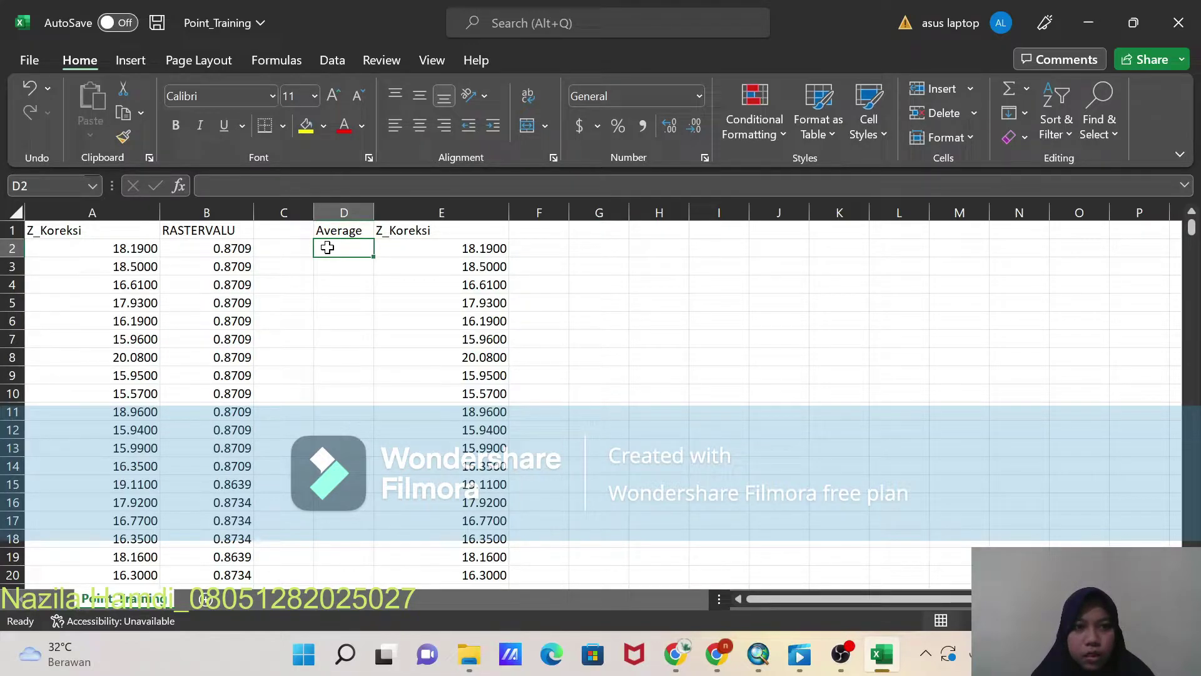
Step: Enter the formula =AVERAGEIF(A:A,E2,B:B) in cell D2 under the Average heading
double_click(327, 247)
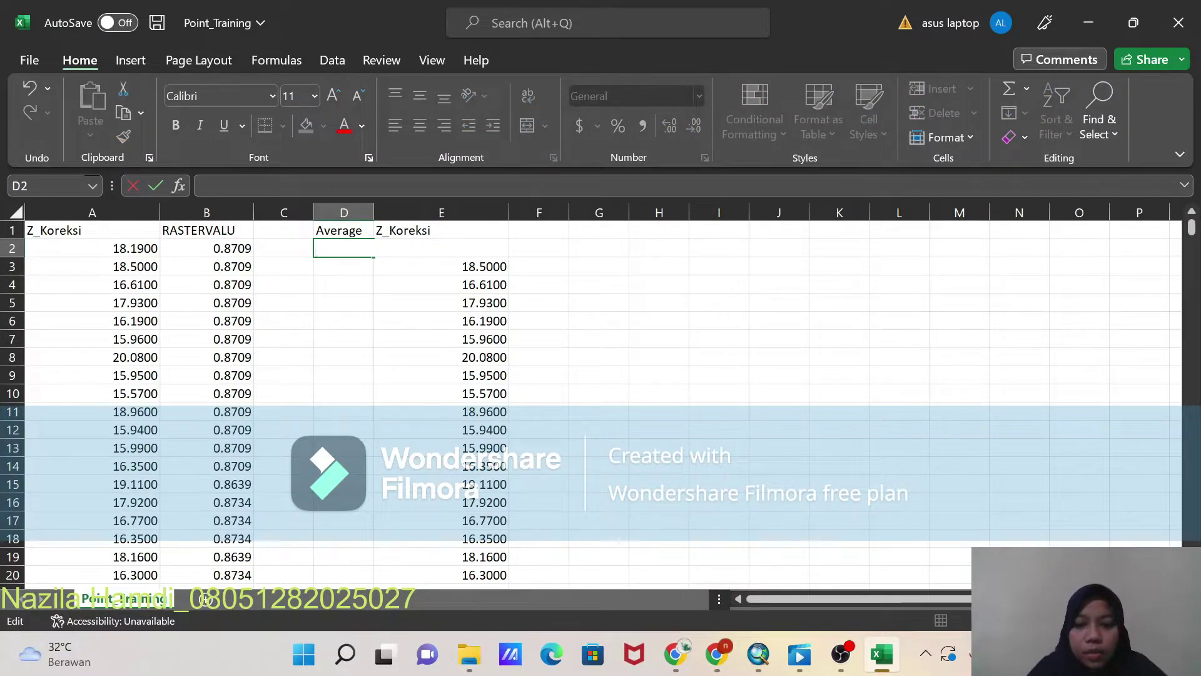
text(=AVERA)
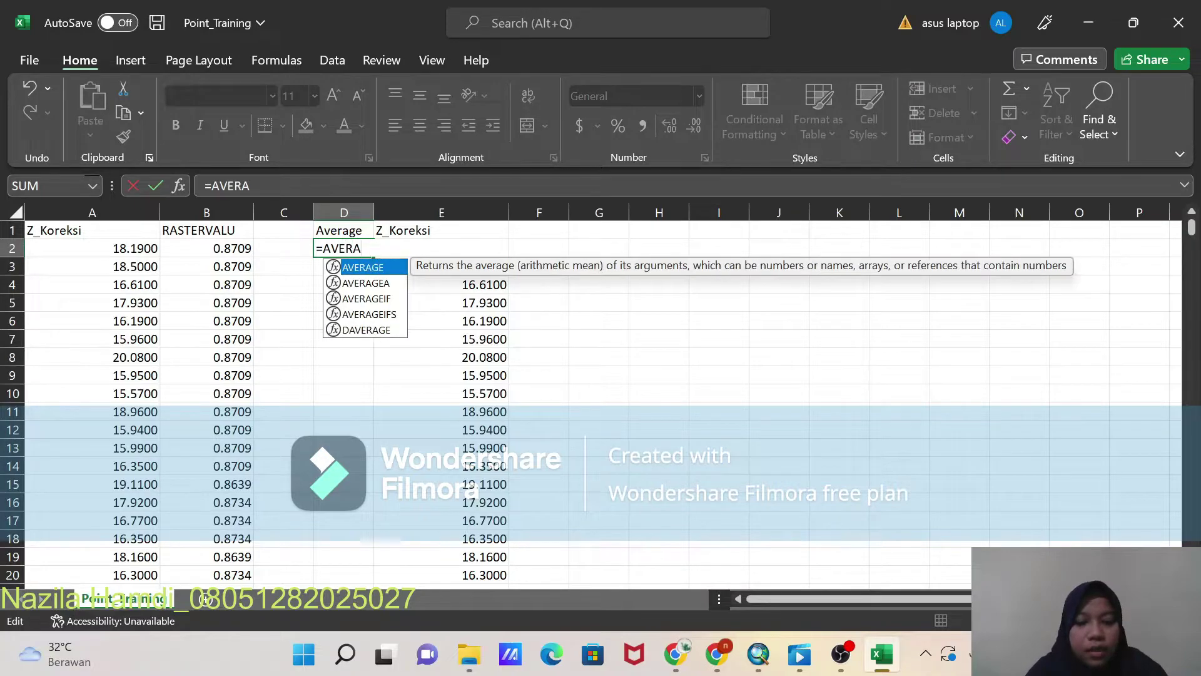
double_click(386, 302)
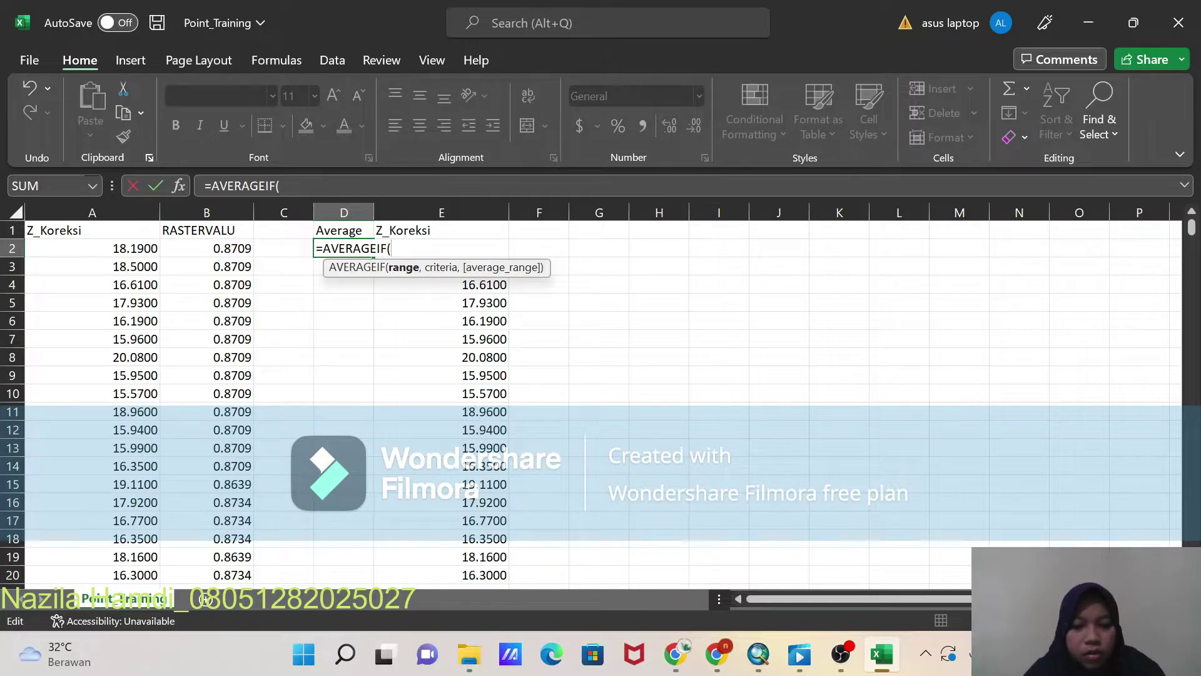
text(A)
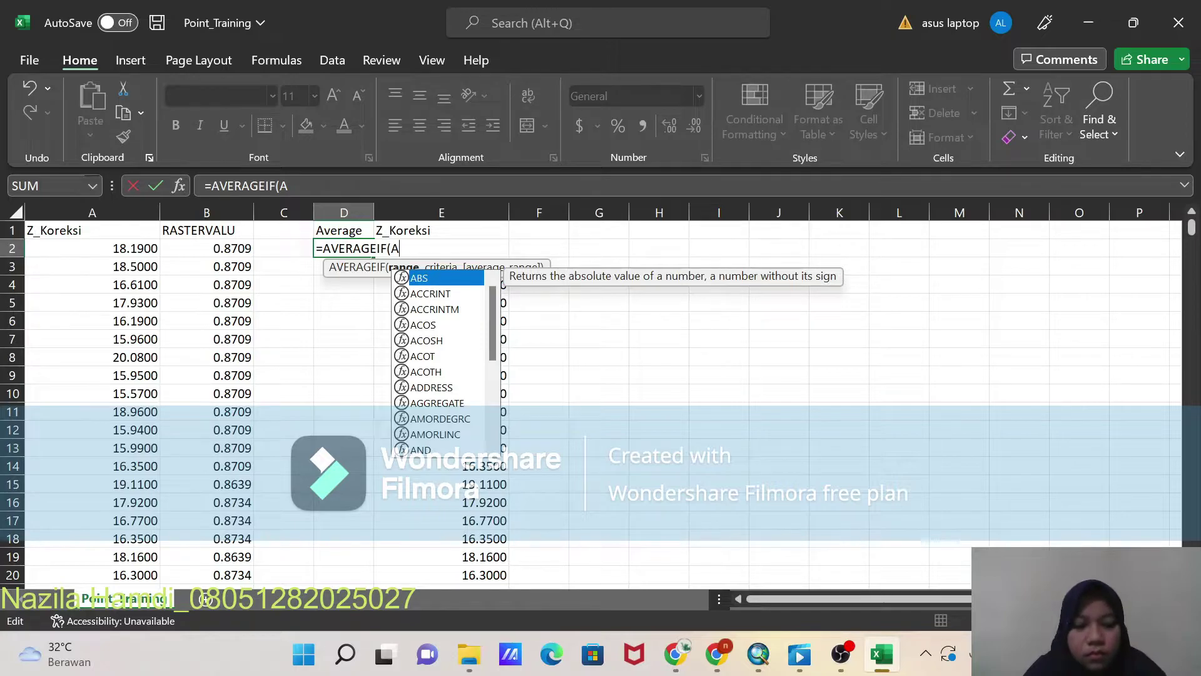
text(:)
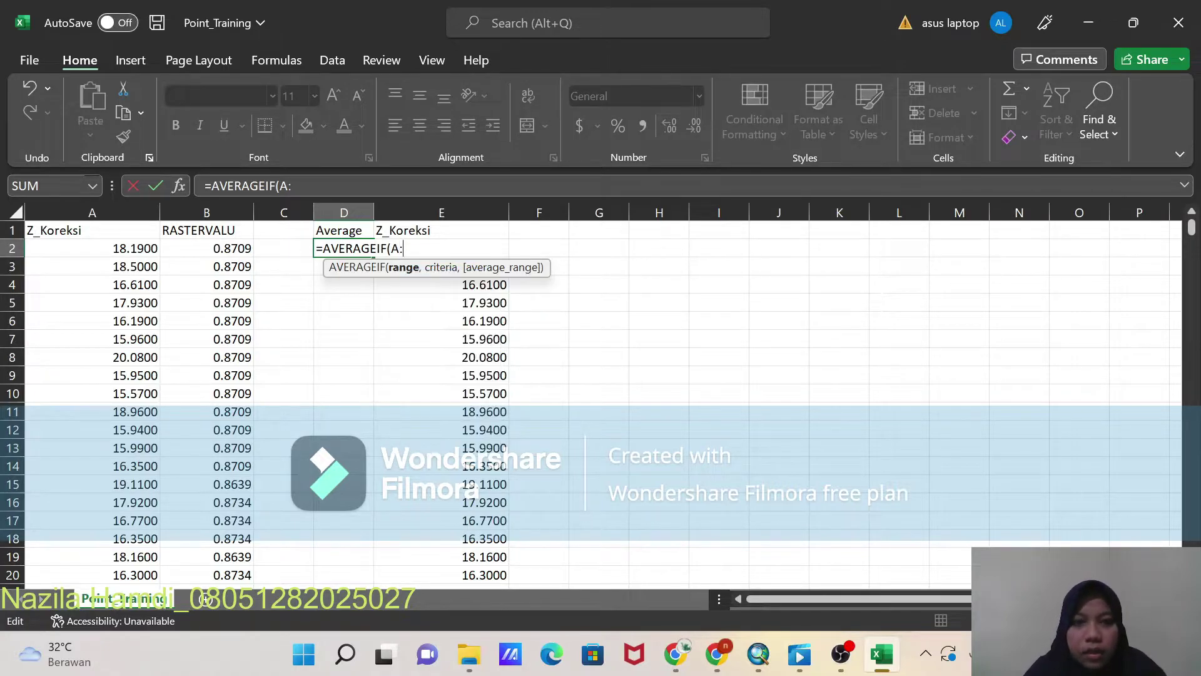
text(A)
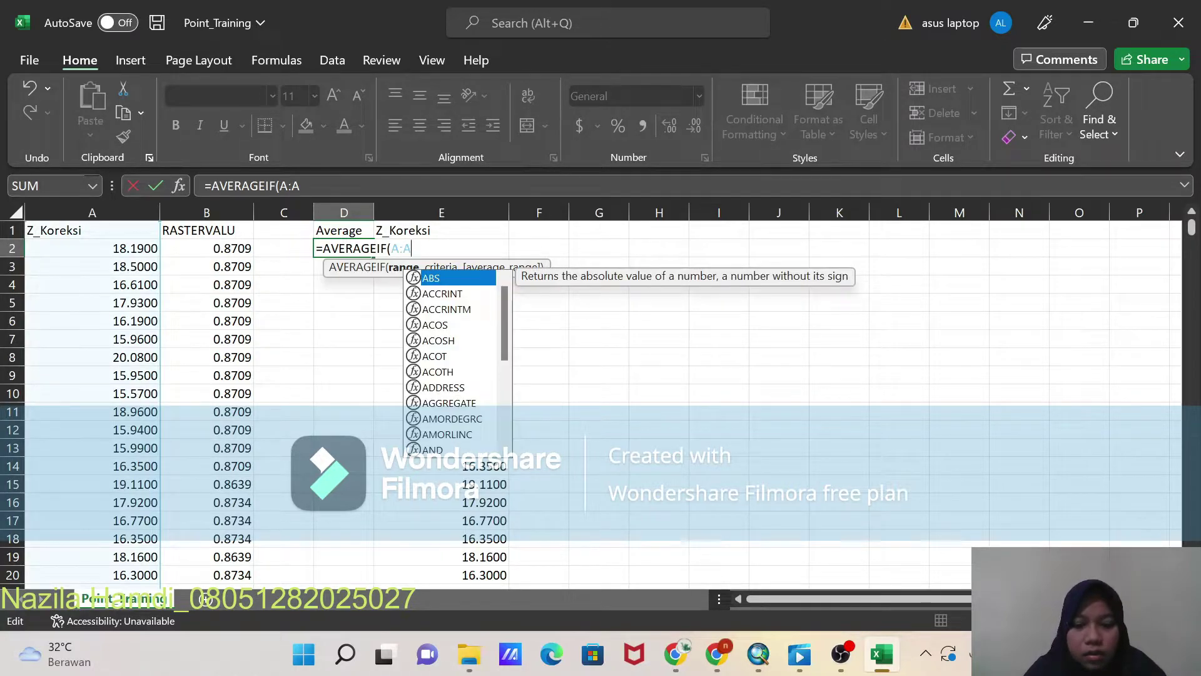
text(,)
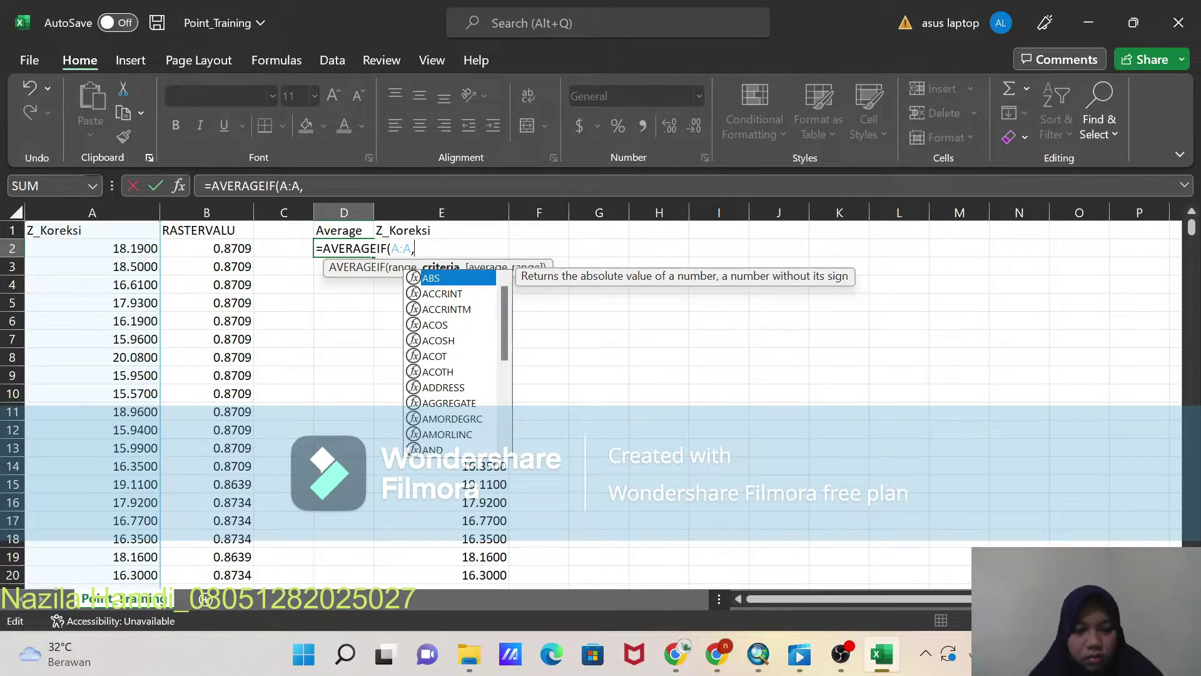
text(E2)
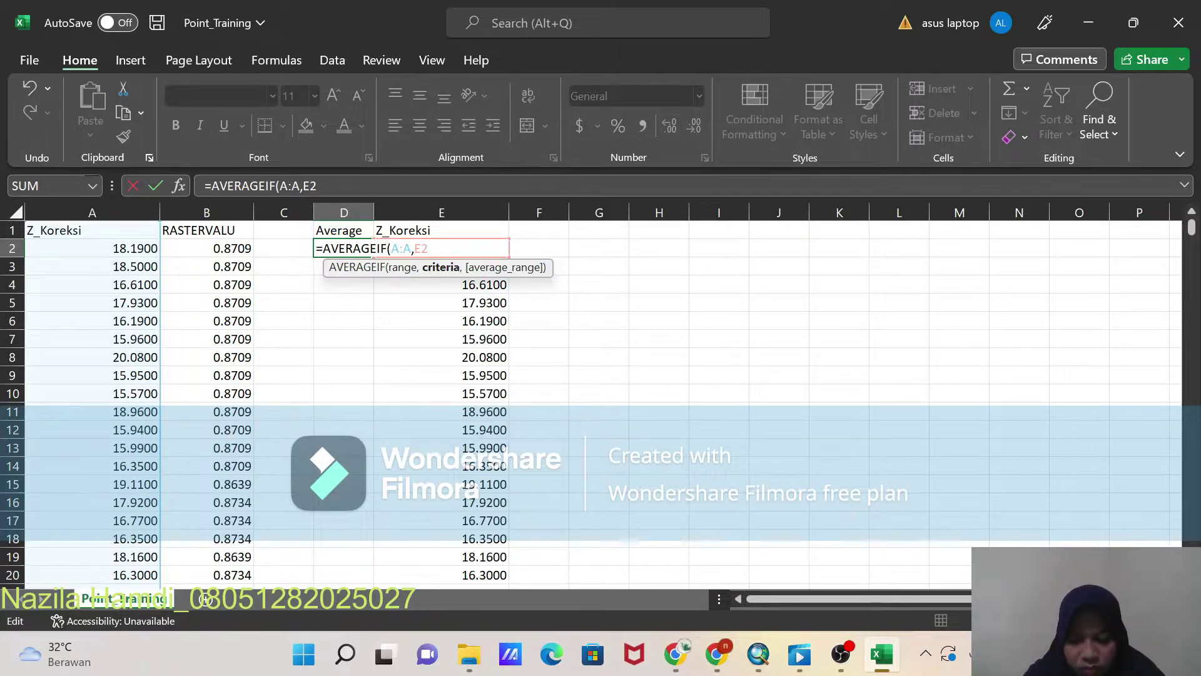
text(,)
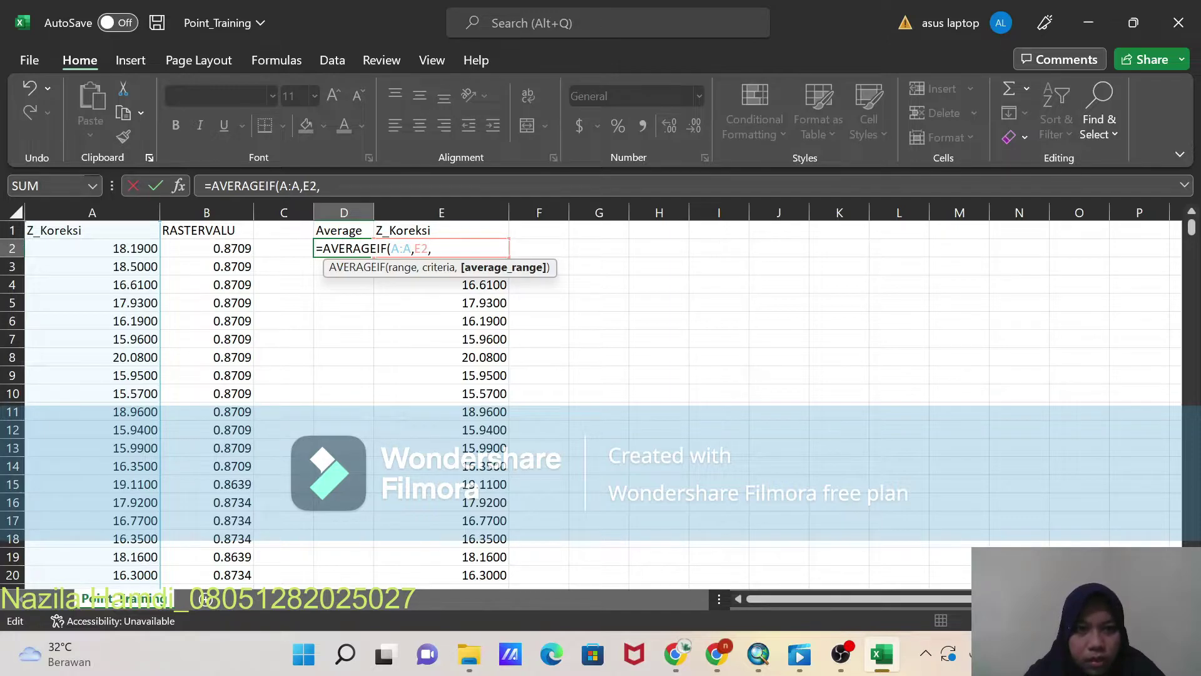
text(B:)
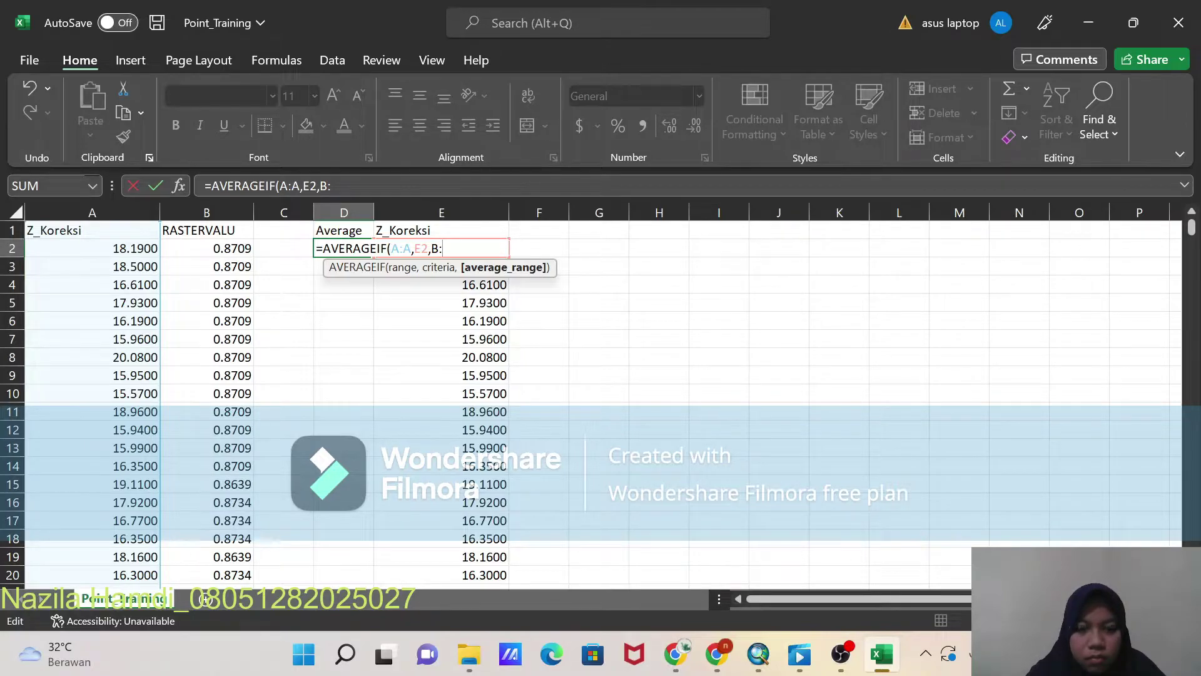
text(B)
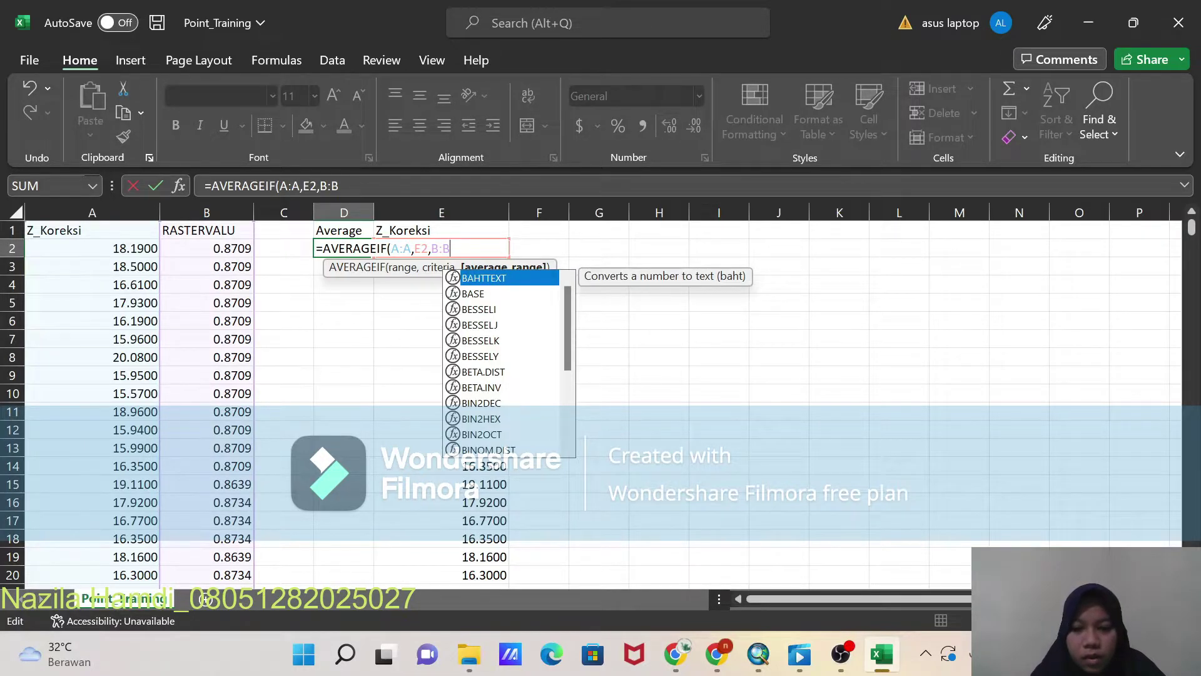
text())
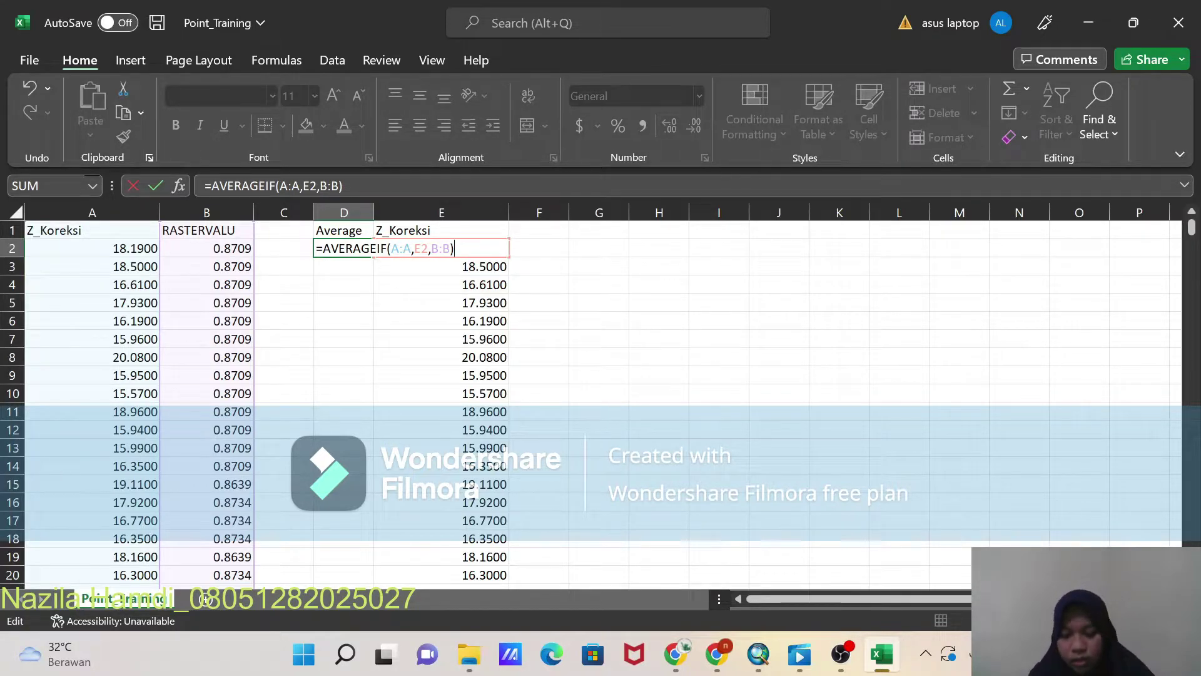
key(Return)
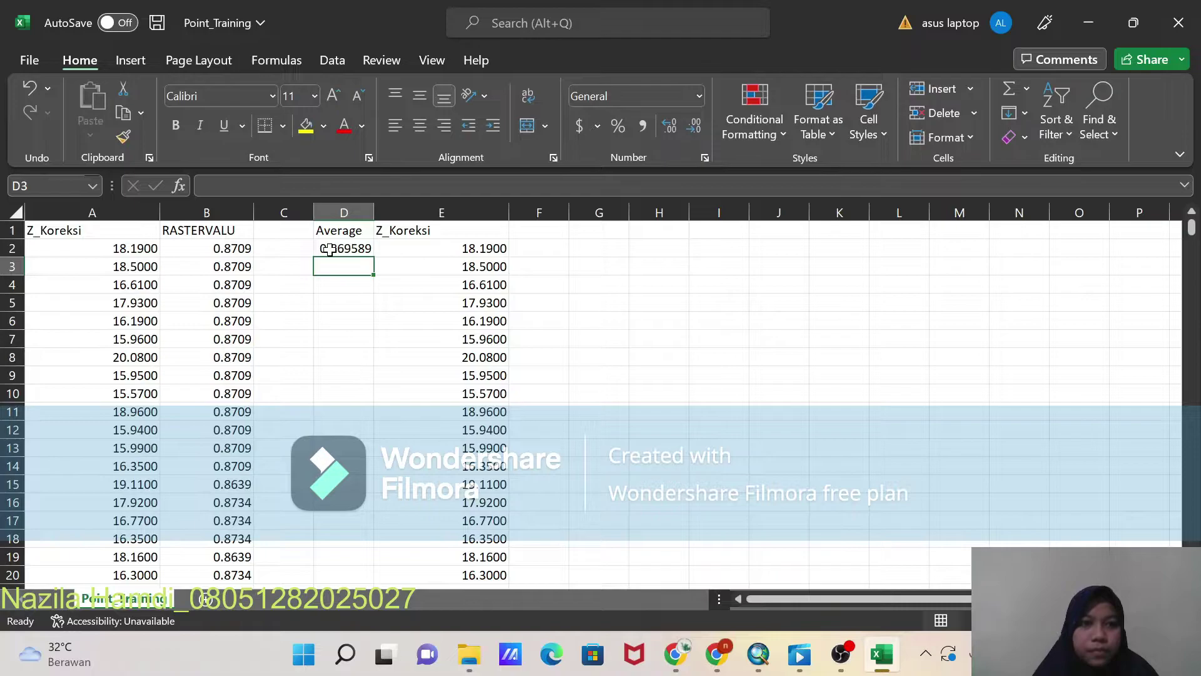
Step: Fill the AVERAGEIF formula from D2 down the Average column to the last data row
key(Up)
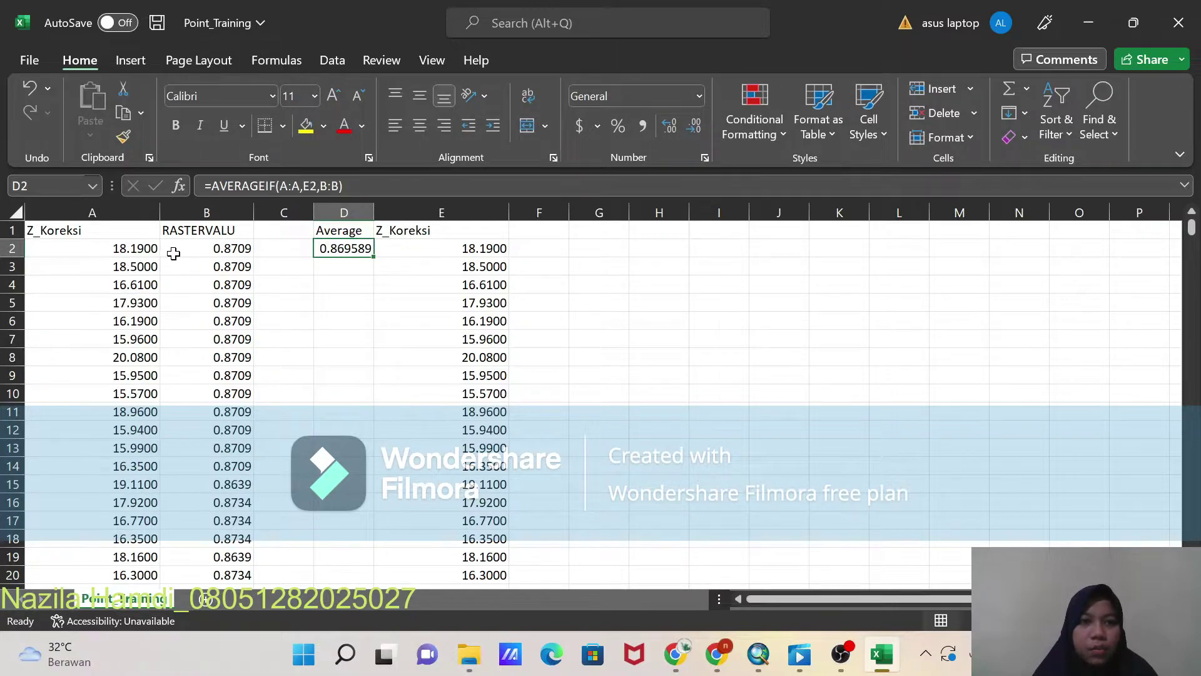
double_click(377, 257)
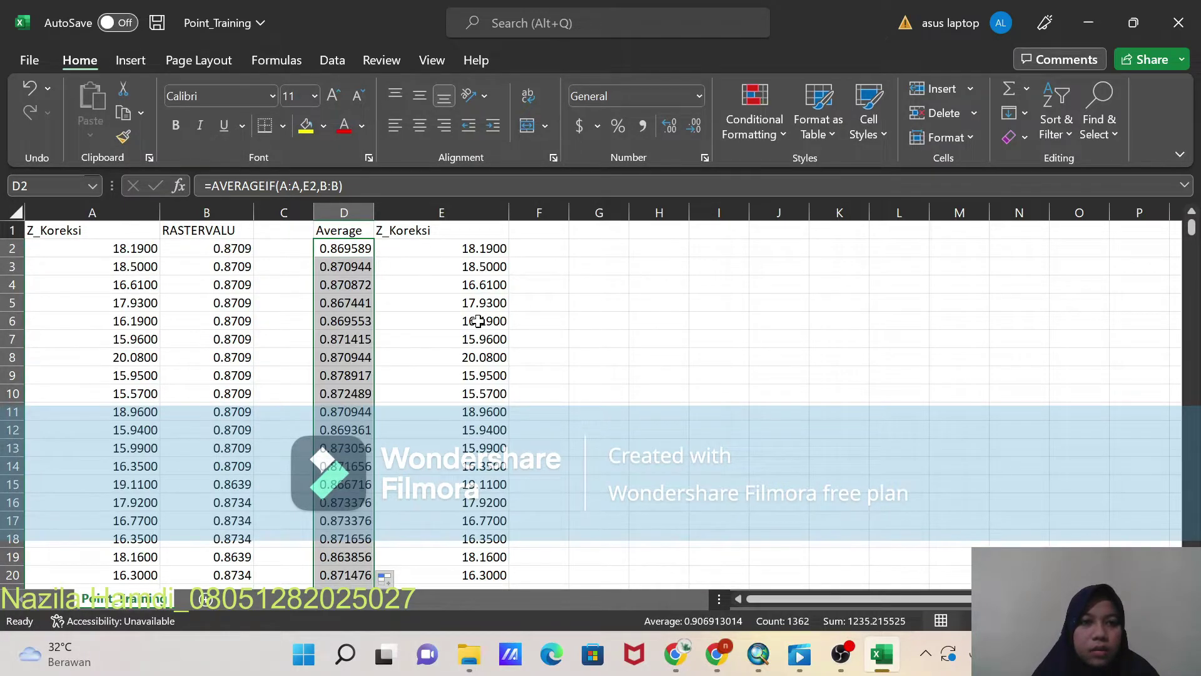
scroll(355, 419, down, 5)
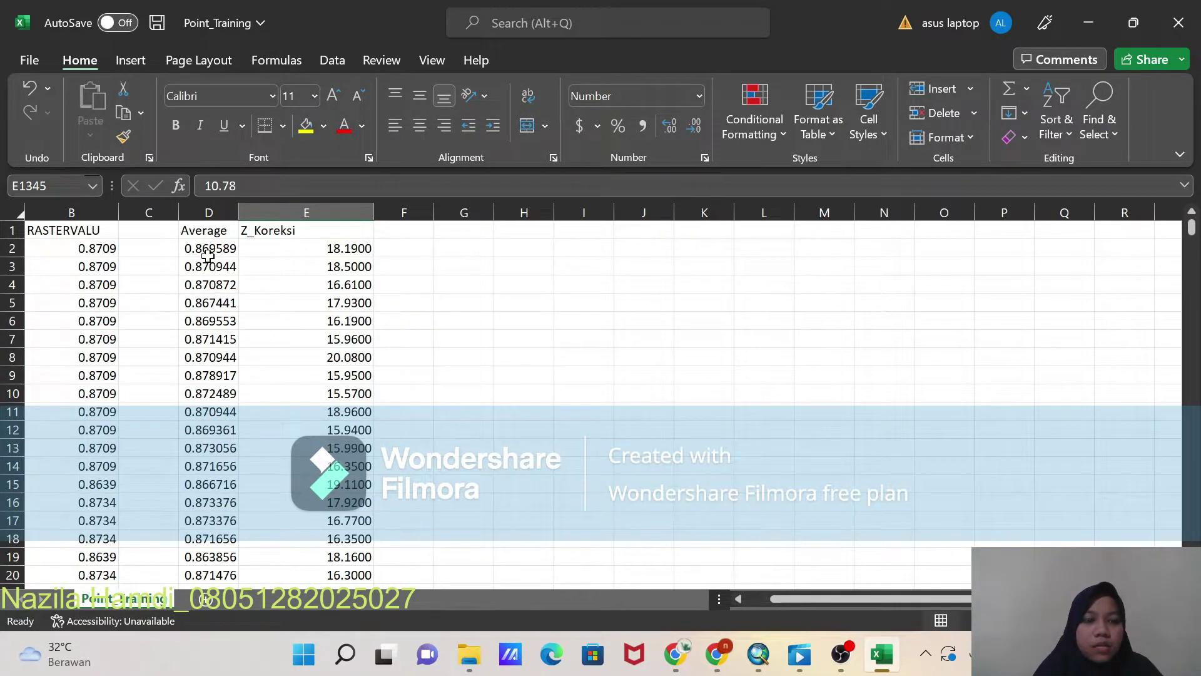
Step: Insert a plain marker-only scatter chart from all Average and Z_Koreksi values in columns D and E, starting at row 2
drag(207, 250, 303, 257)
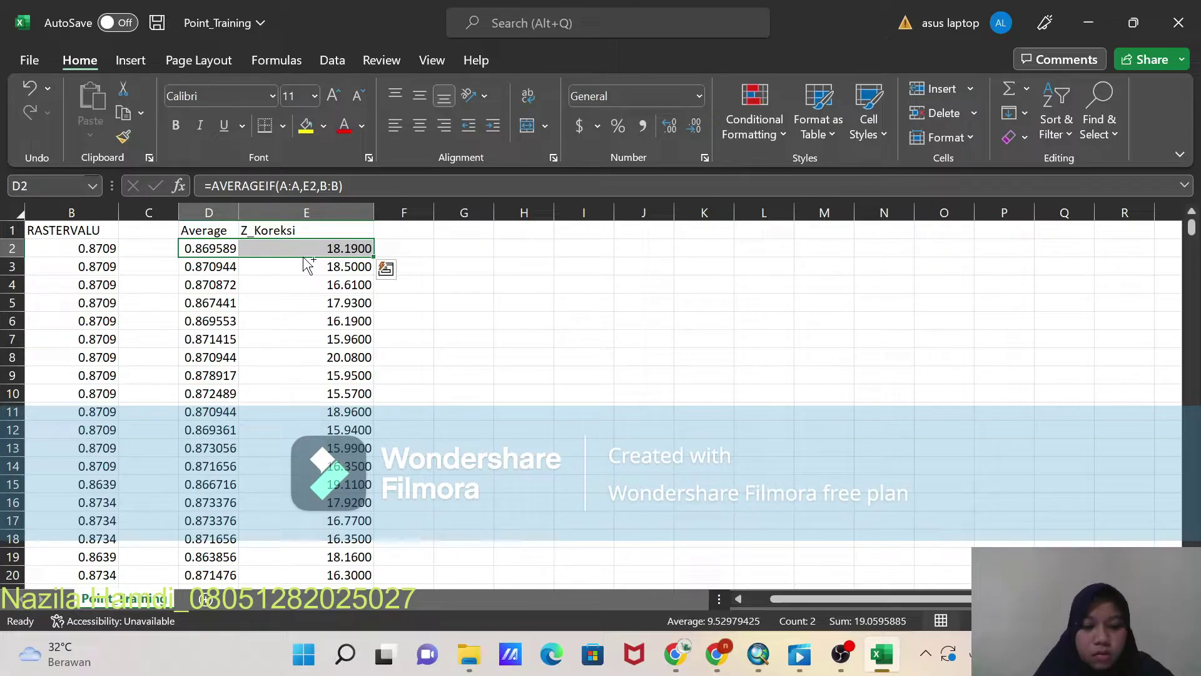
key(ctrl+shift+Down)
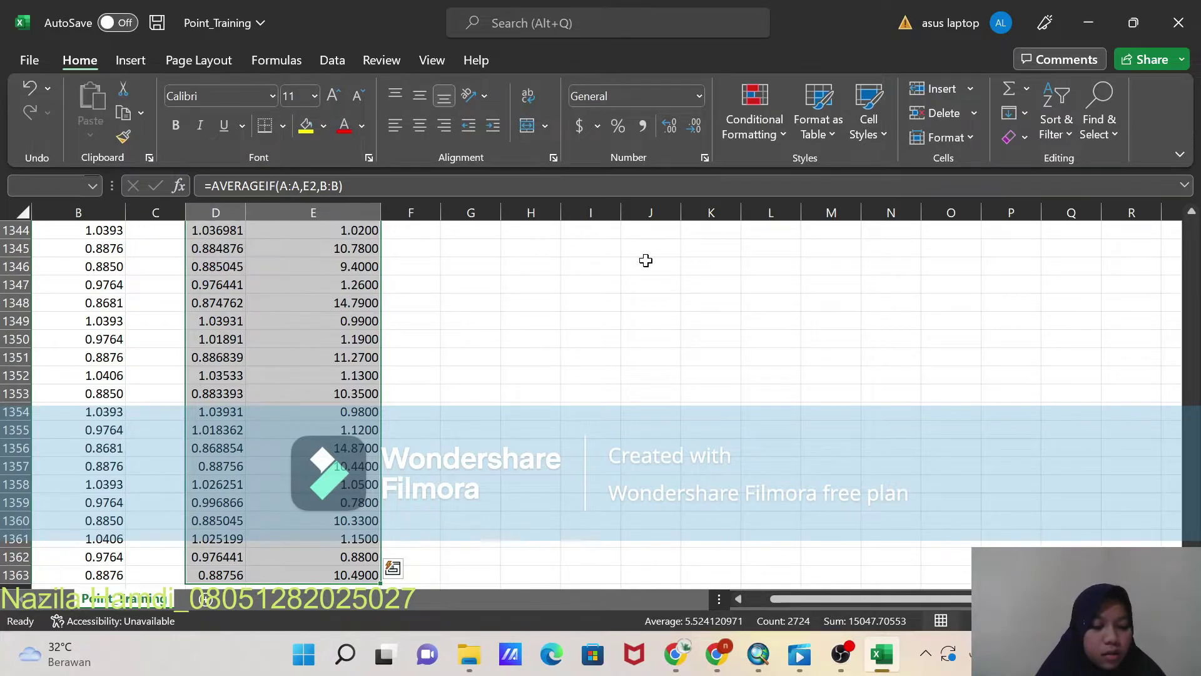
click(129, 60)
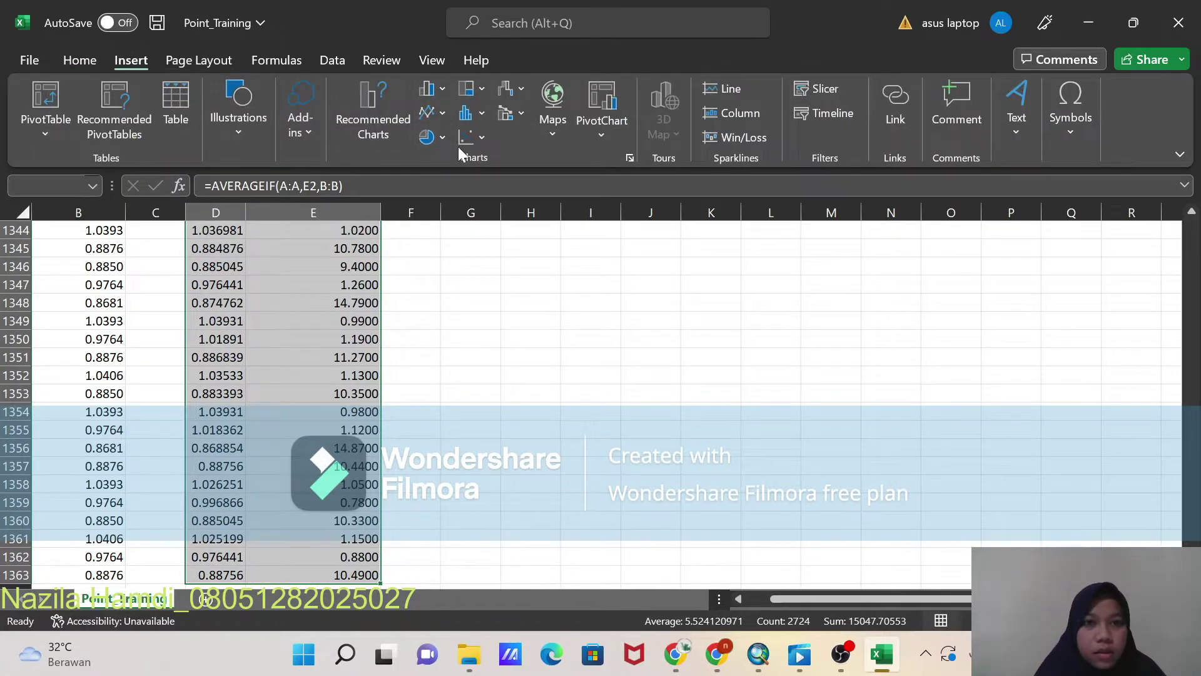
click(472, 136)
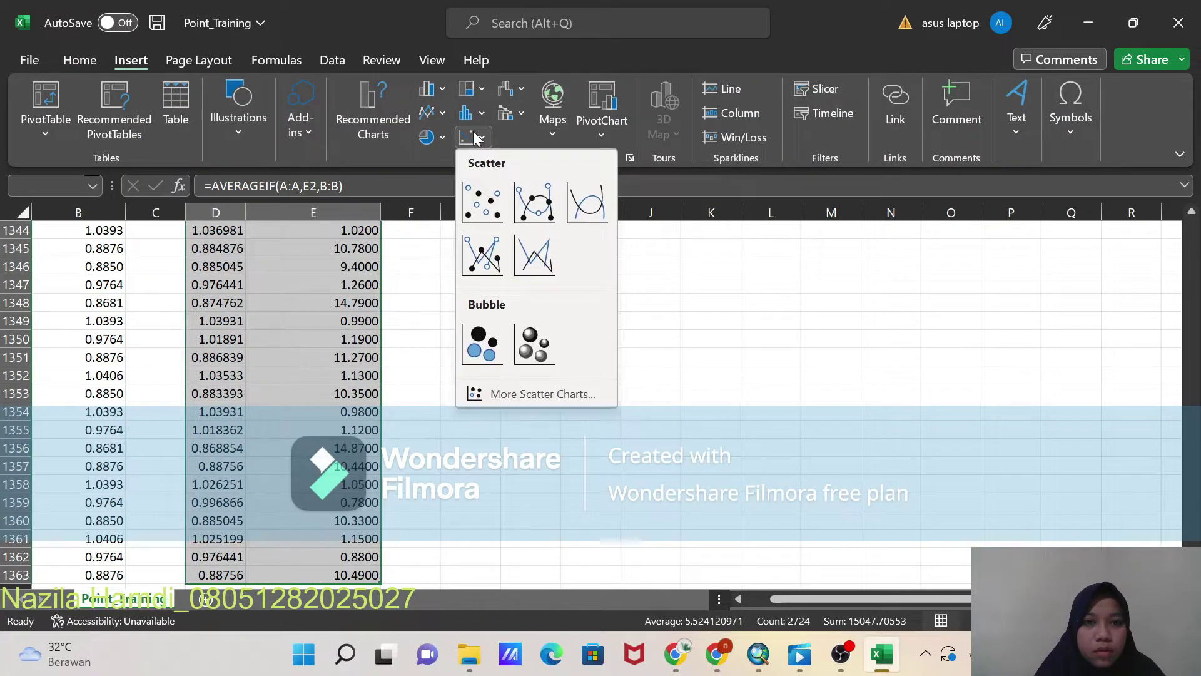
click(484, 207)
drag(693, 287, 682, 268)
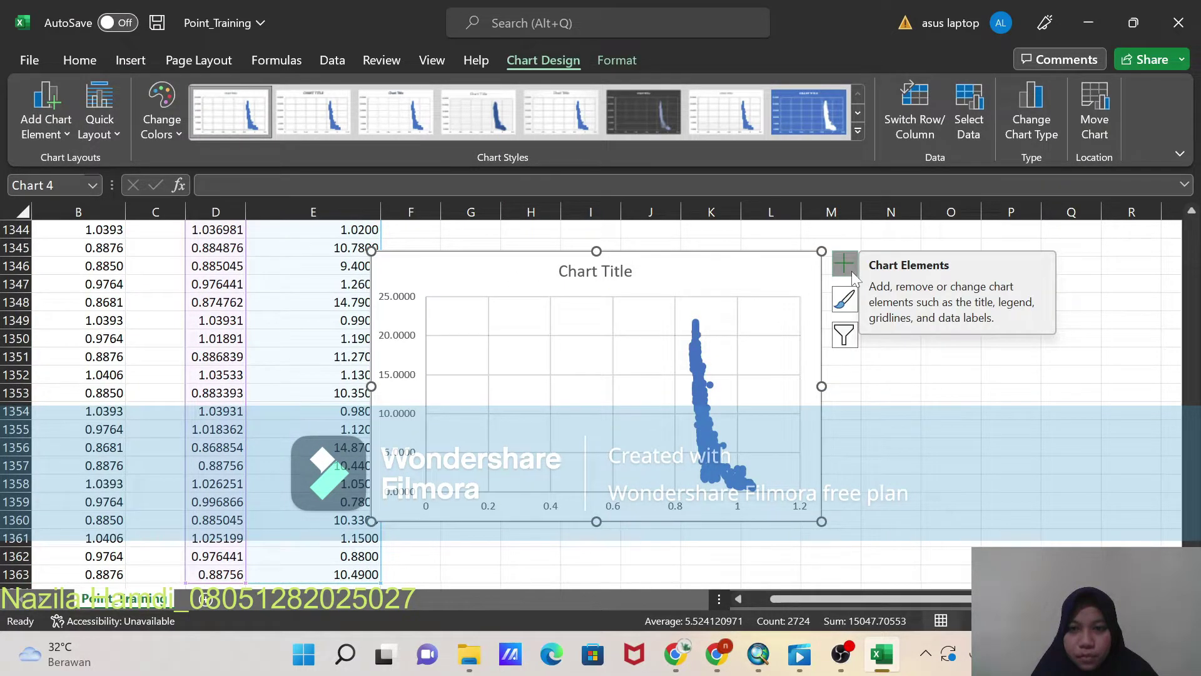
Step: Add a linear trendline with its equation and R-squared value displayed, and move that label to clear space beside the points
click(851, 272)
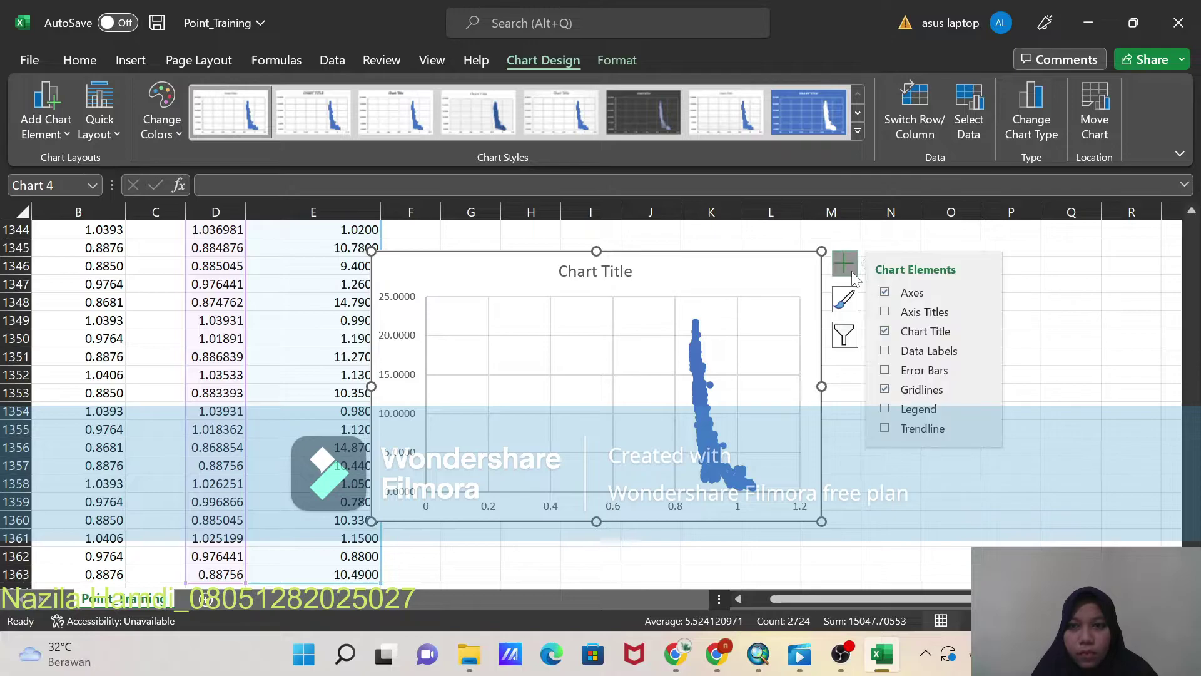
click(885, 429)
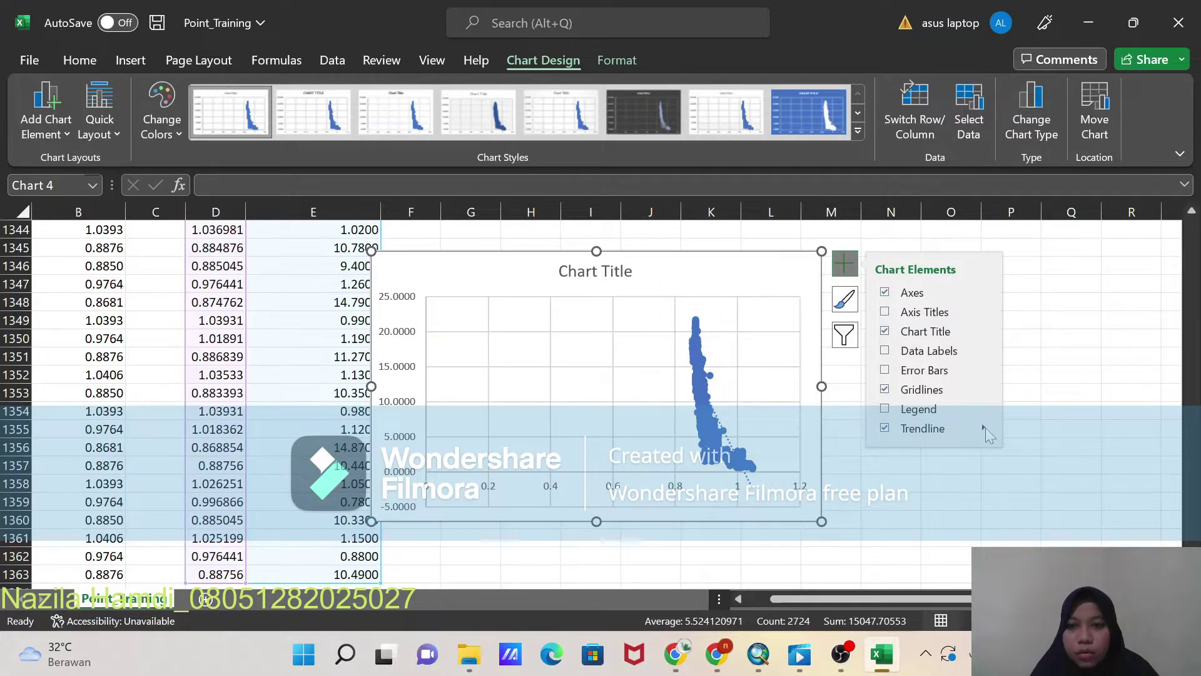
mouse_move(983, 426)
click(1052, 528)
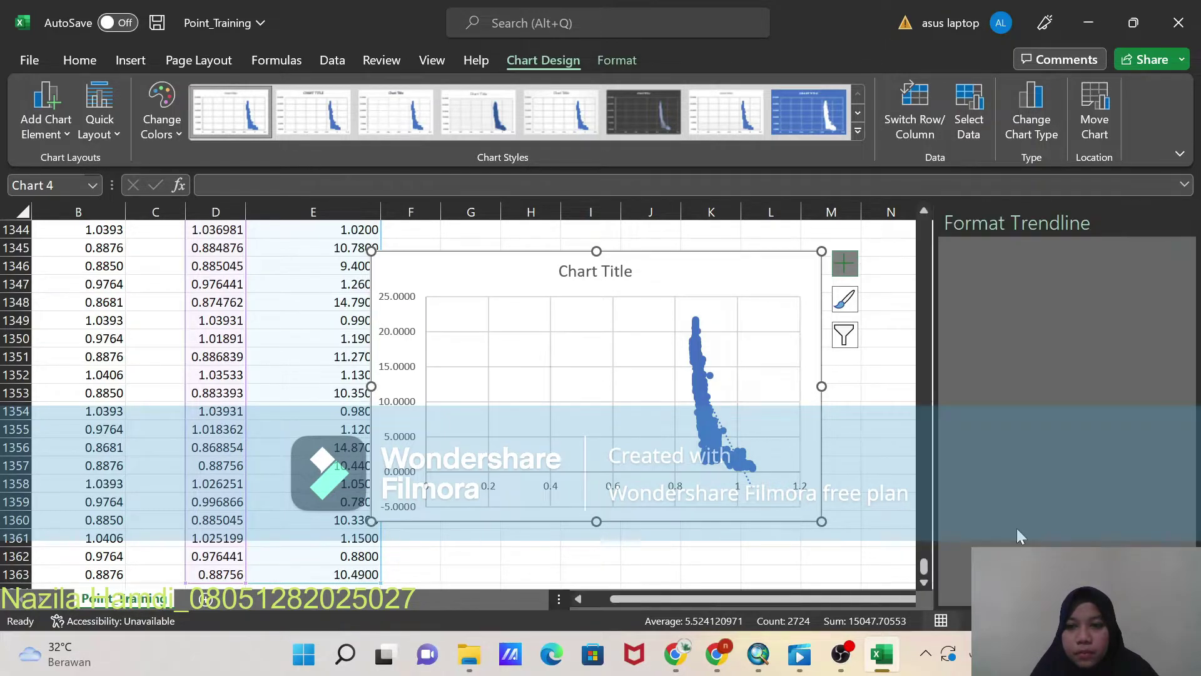
scroll(1046, 446, down, 5)
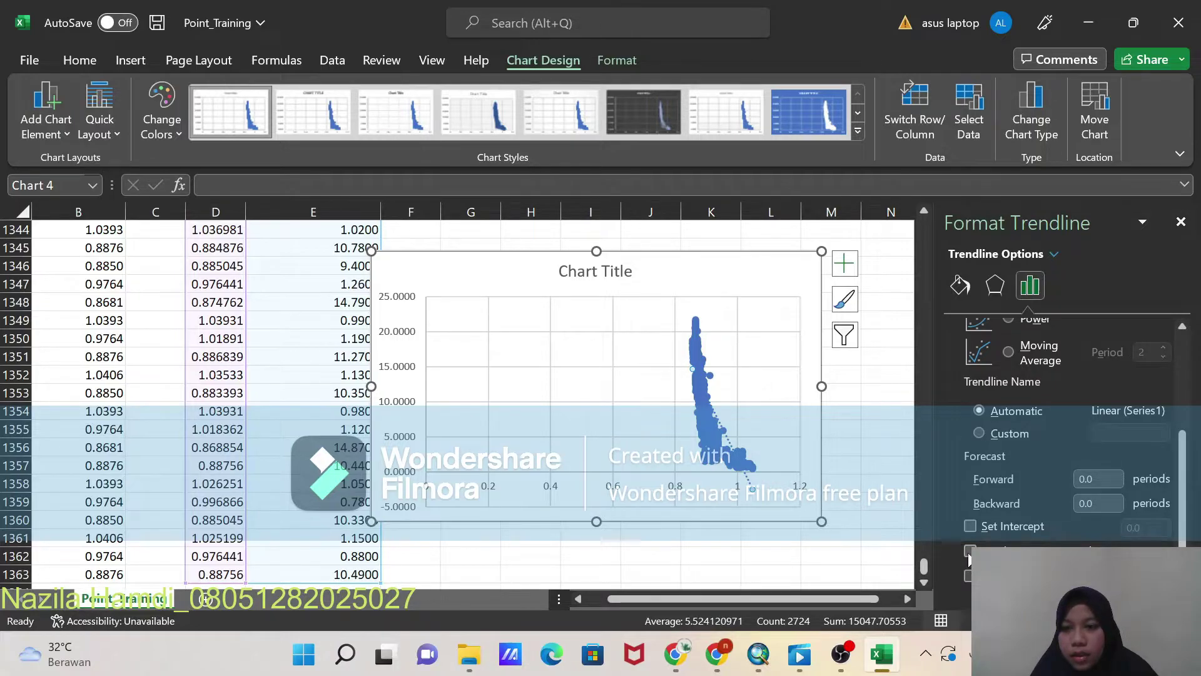
click(970, 552)
click(970, 575)
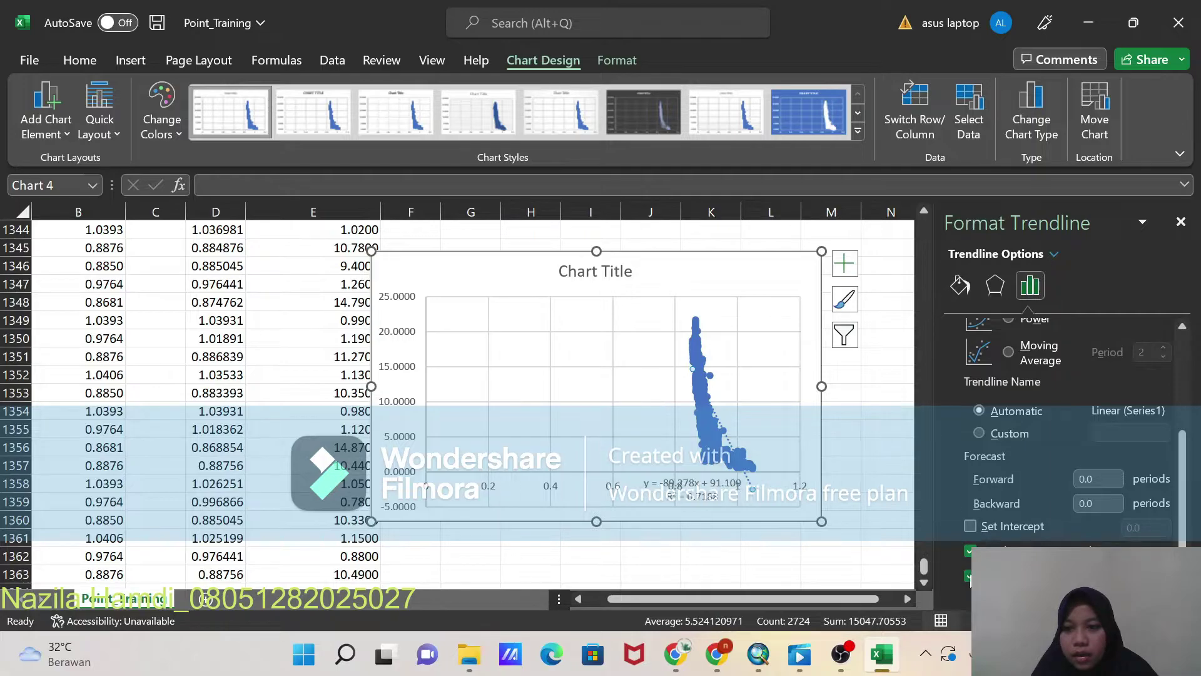
click(1182, 222)
click(706, 485)
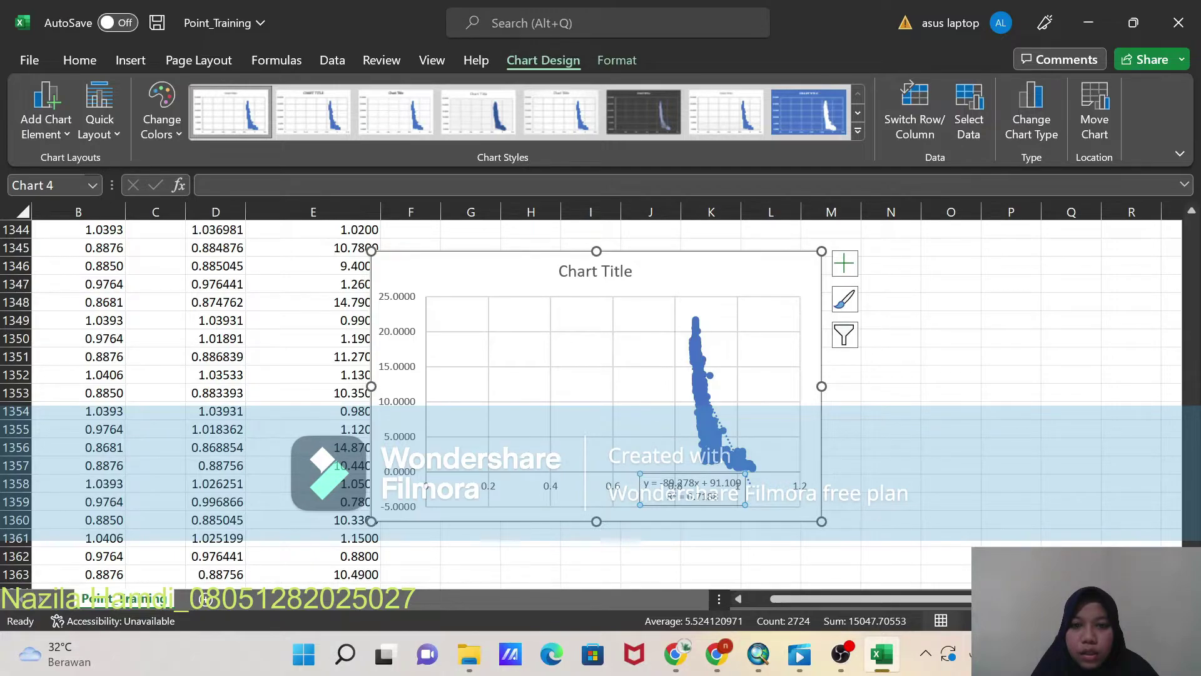
drag(637, 479, 589, 398)
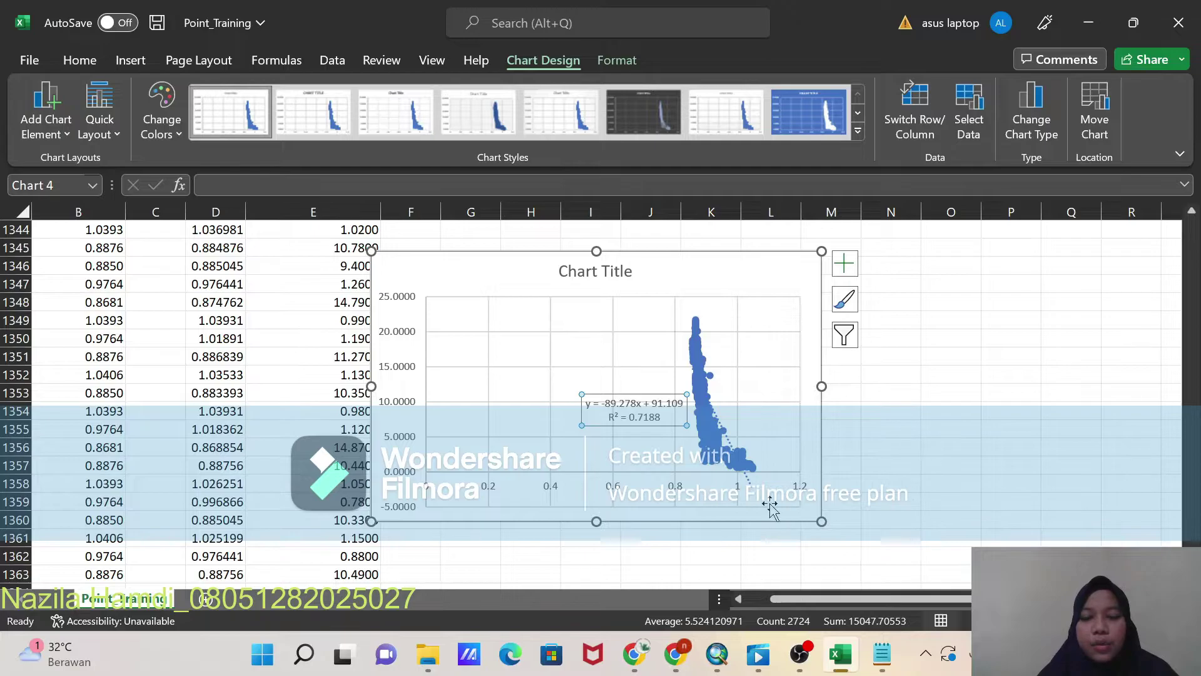
Step: Switch to ArcMap and search the tools for raster calculator
click(717, 654)
click(681, 596)
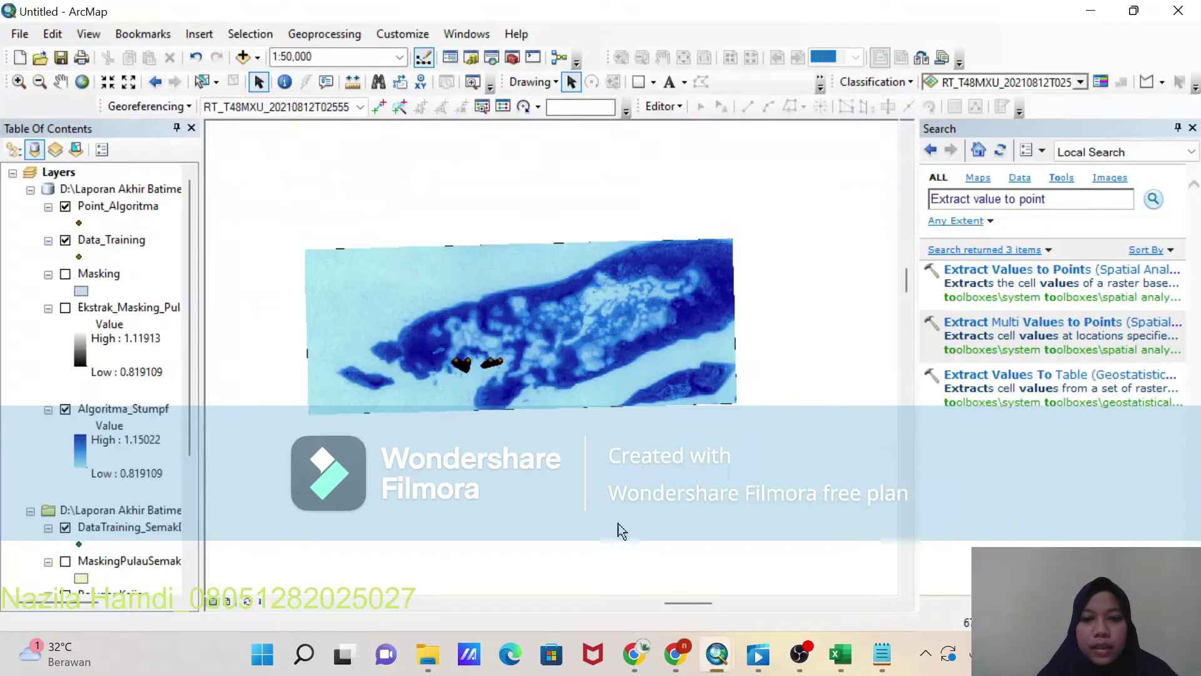
click(1064, 198)
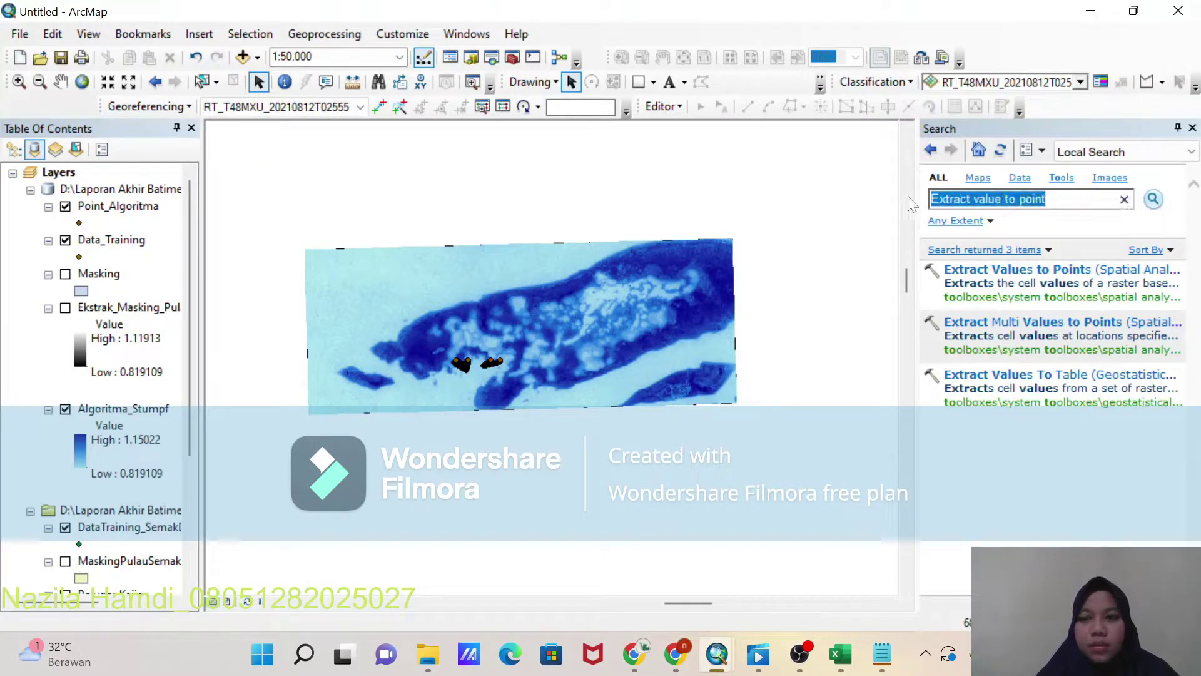
text(r)
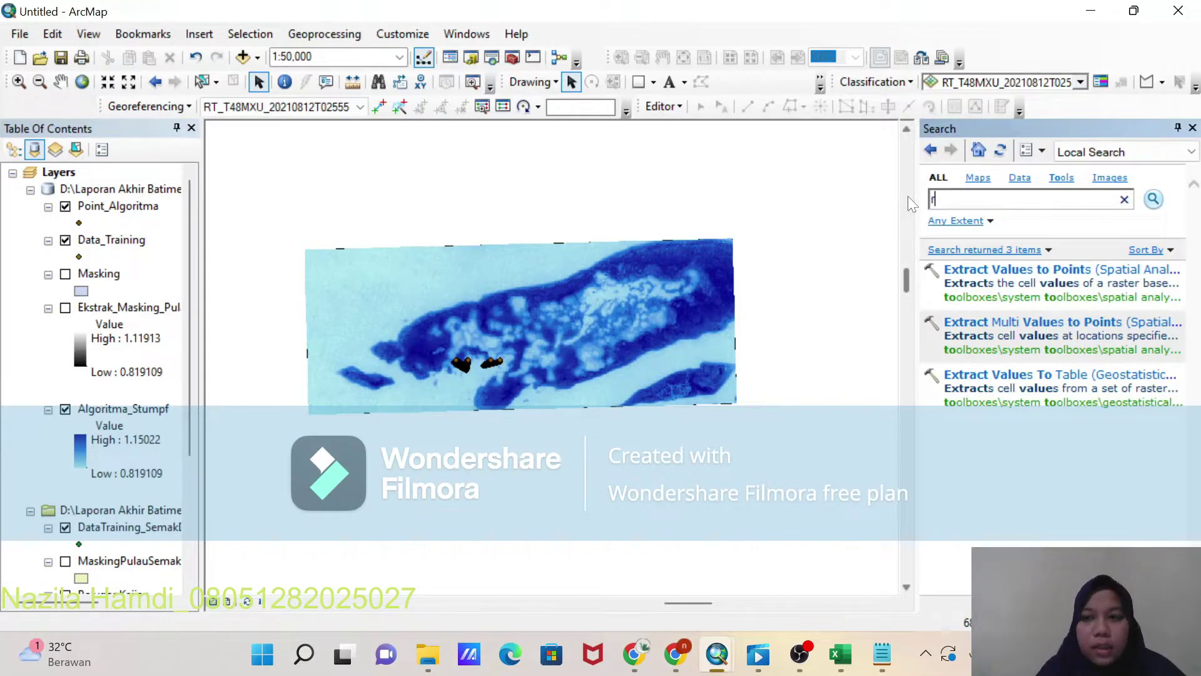
text(ast)
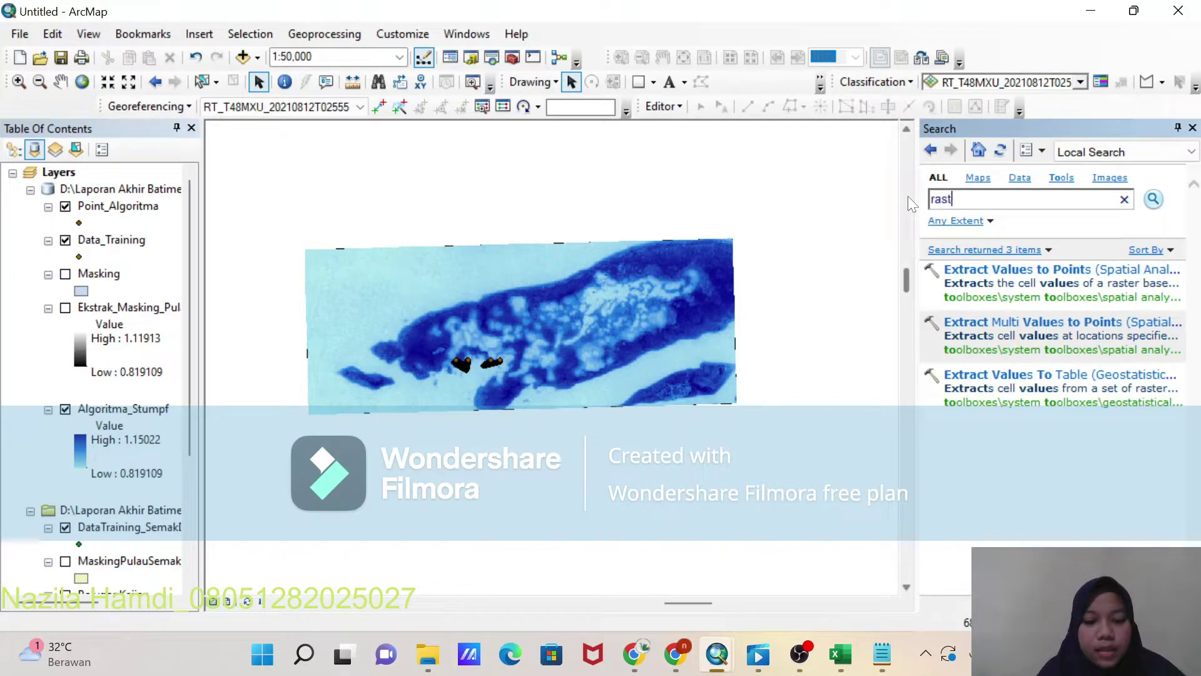
text(er cal)
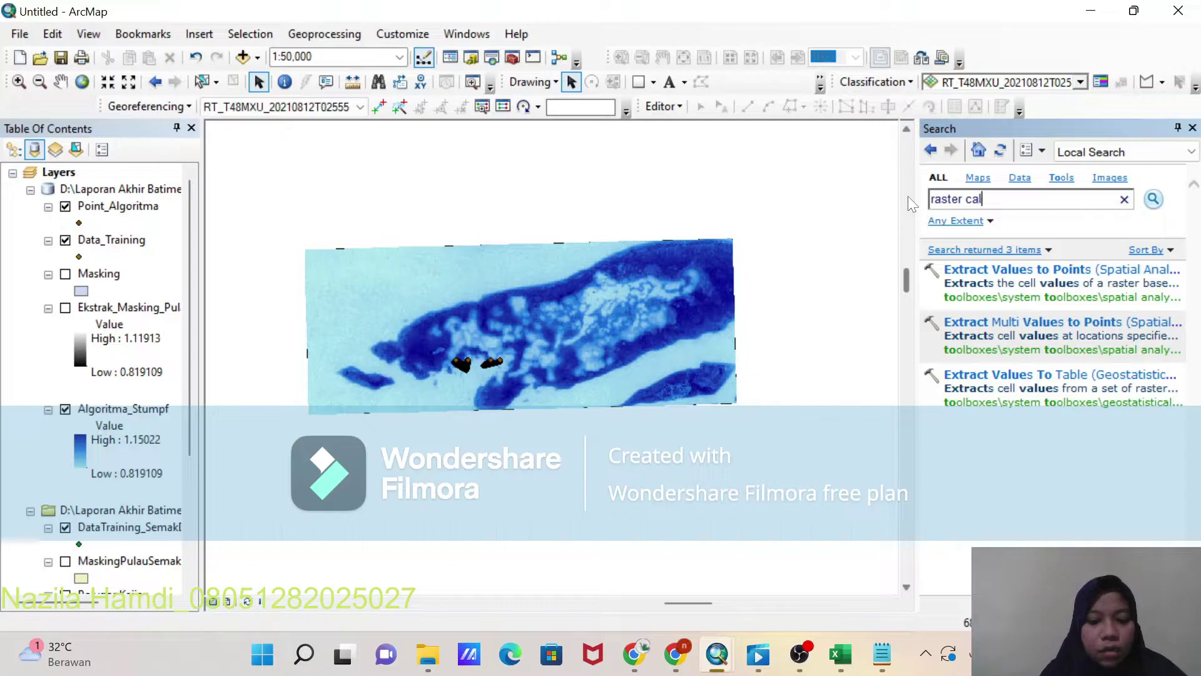
text(culator)
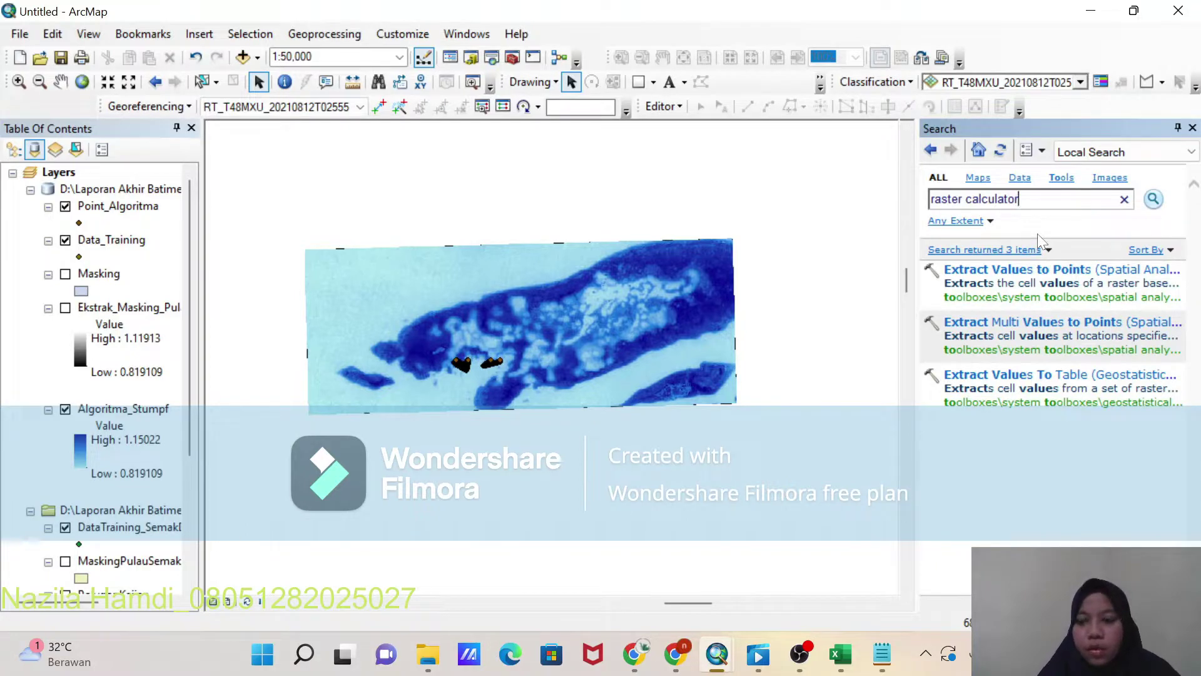
key(Return)
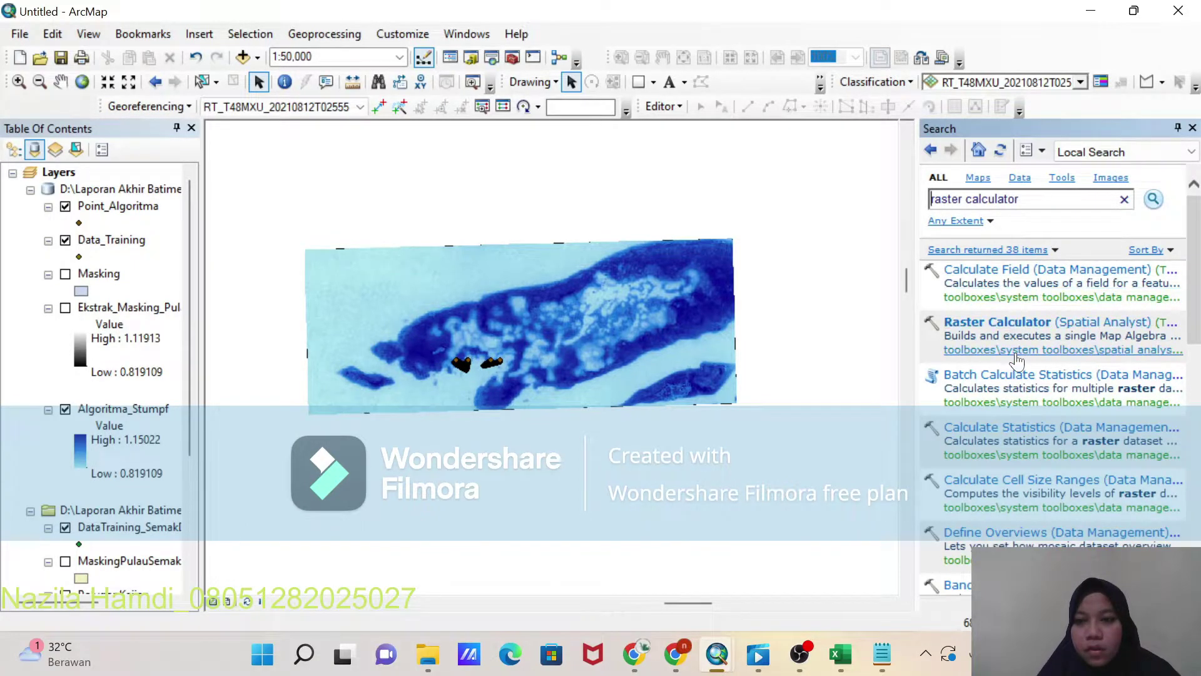
Step: Open the Raster Calculator tool and review the depth formula z = m1(band2/band3))-mo in the Rumus batimetri notes
click(1010, 324)
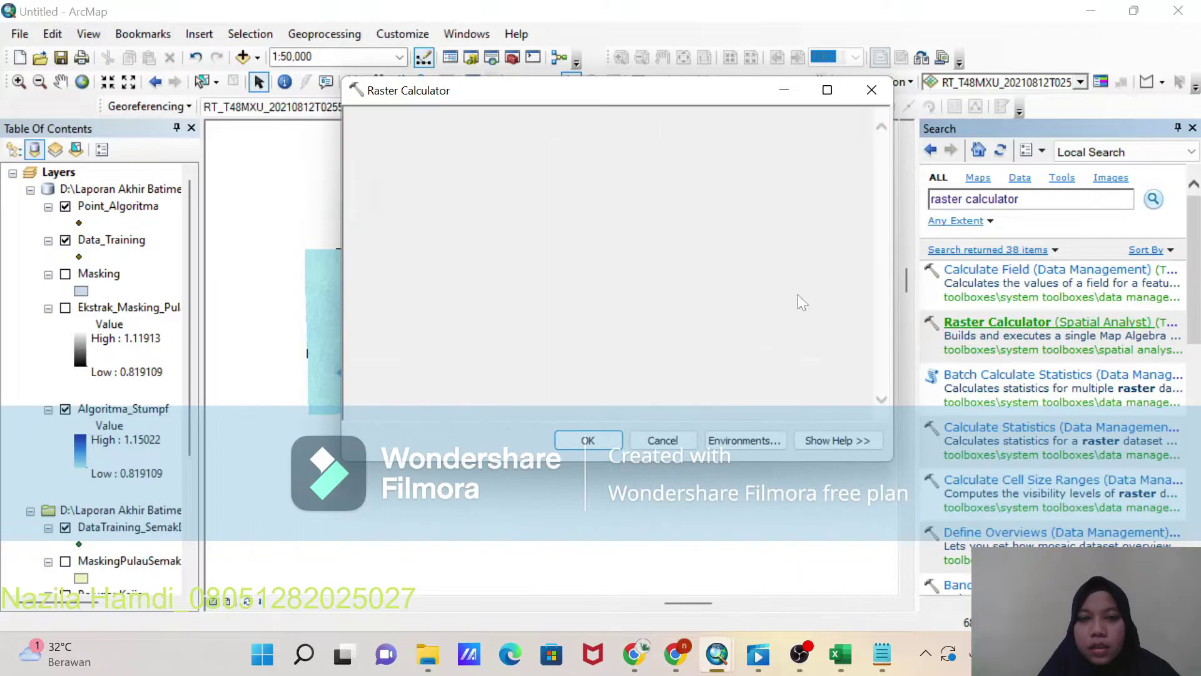
click(491, 300)
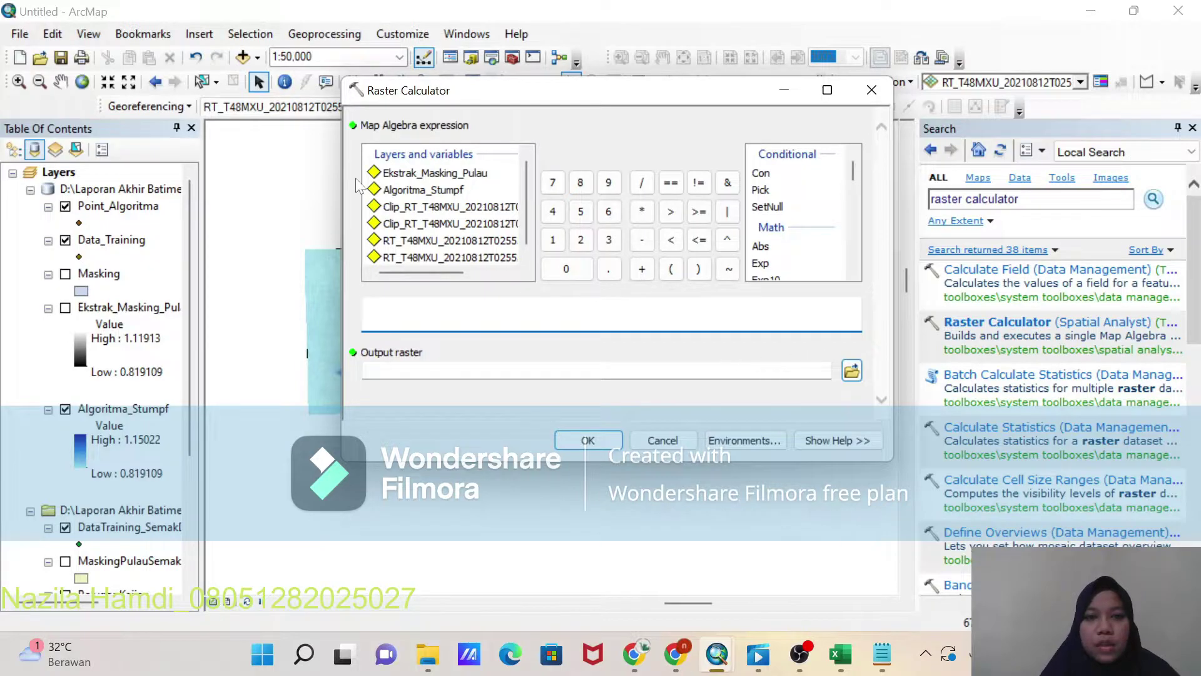
click(882, 654)
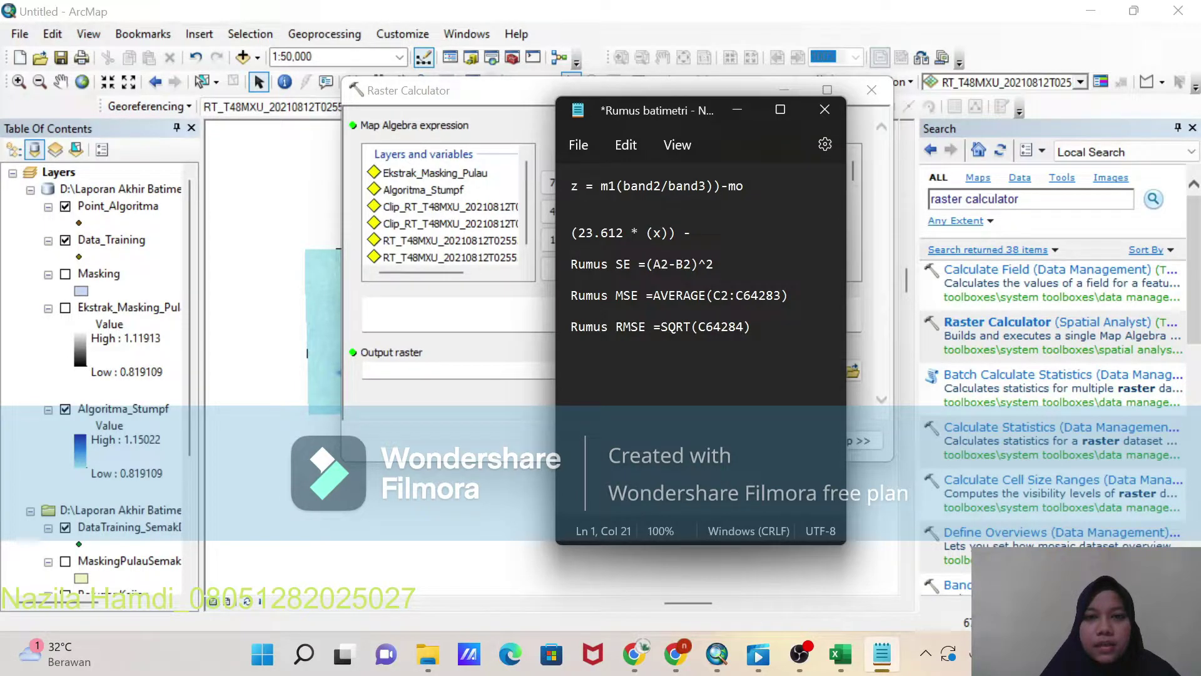
key(Home)
key(shift+End)
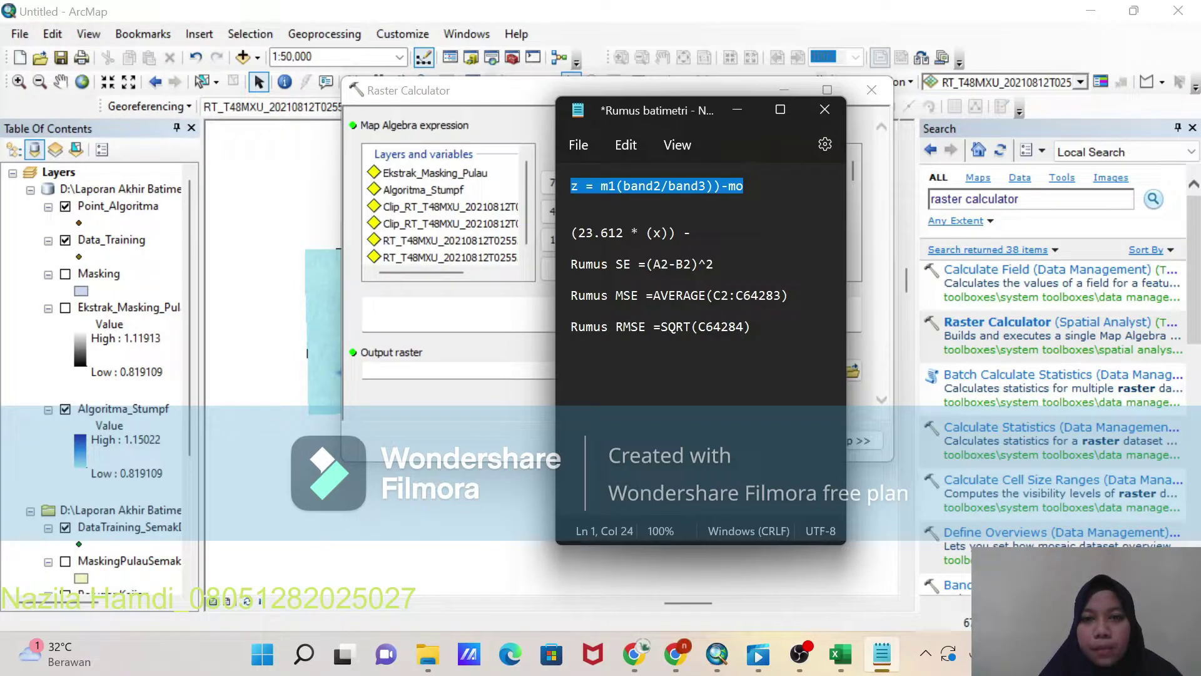
click(747, 107)
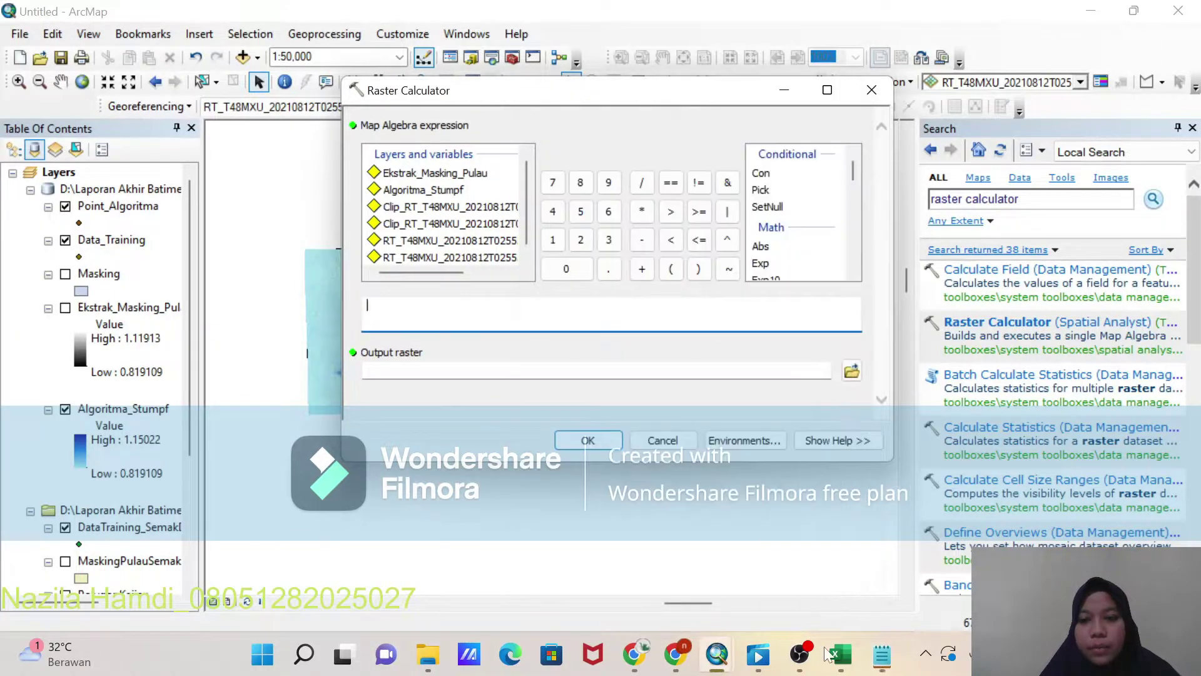
Step: Switch to Excel and copy the expression -89.278x + 91.109 from the scatter chart's trendline equation
click(835, 657)
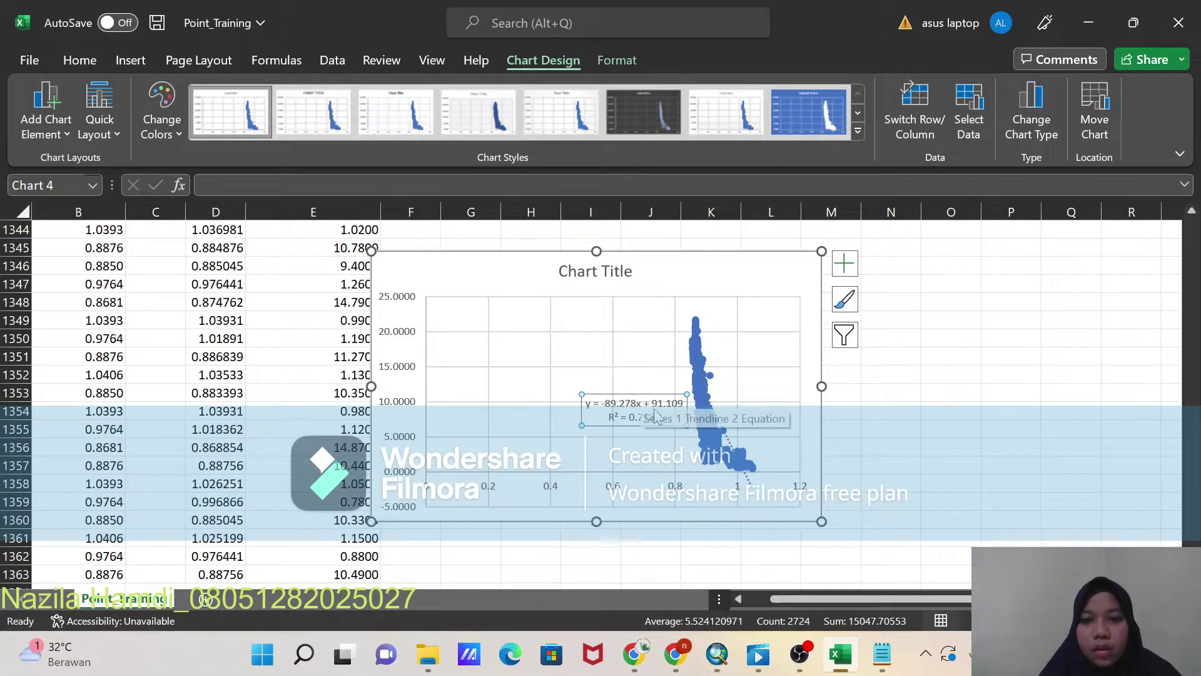
drag(683, 403, 604, 404)
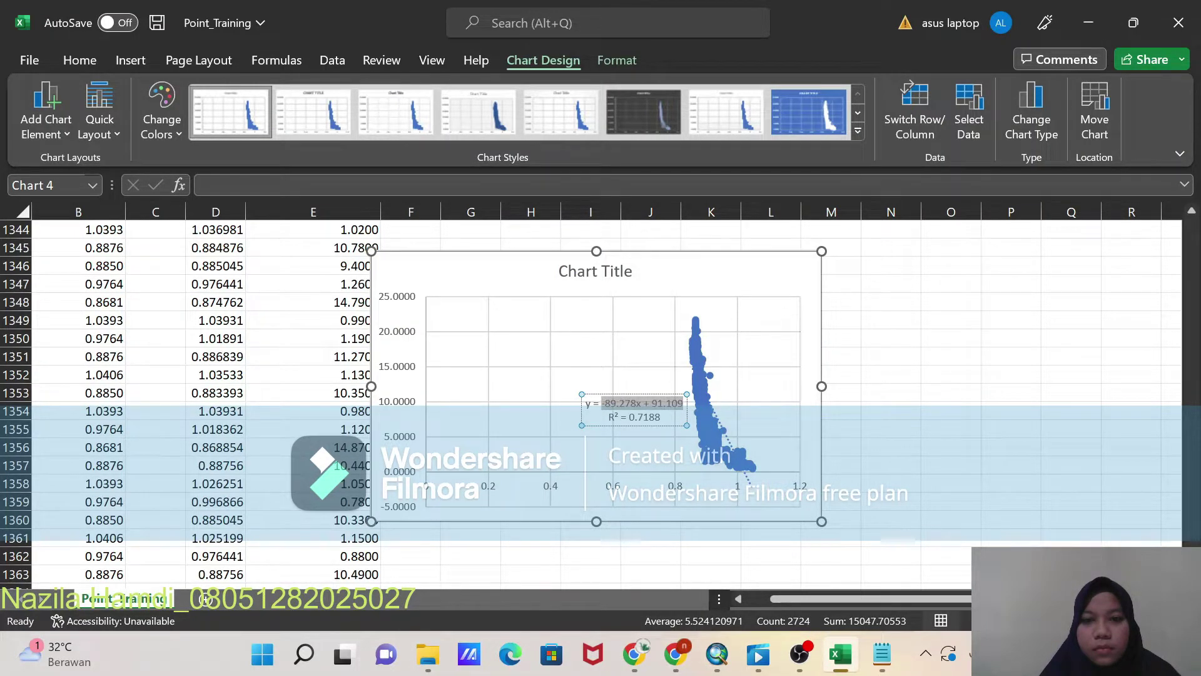
right_click(604, 403)
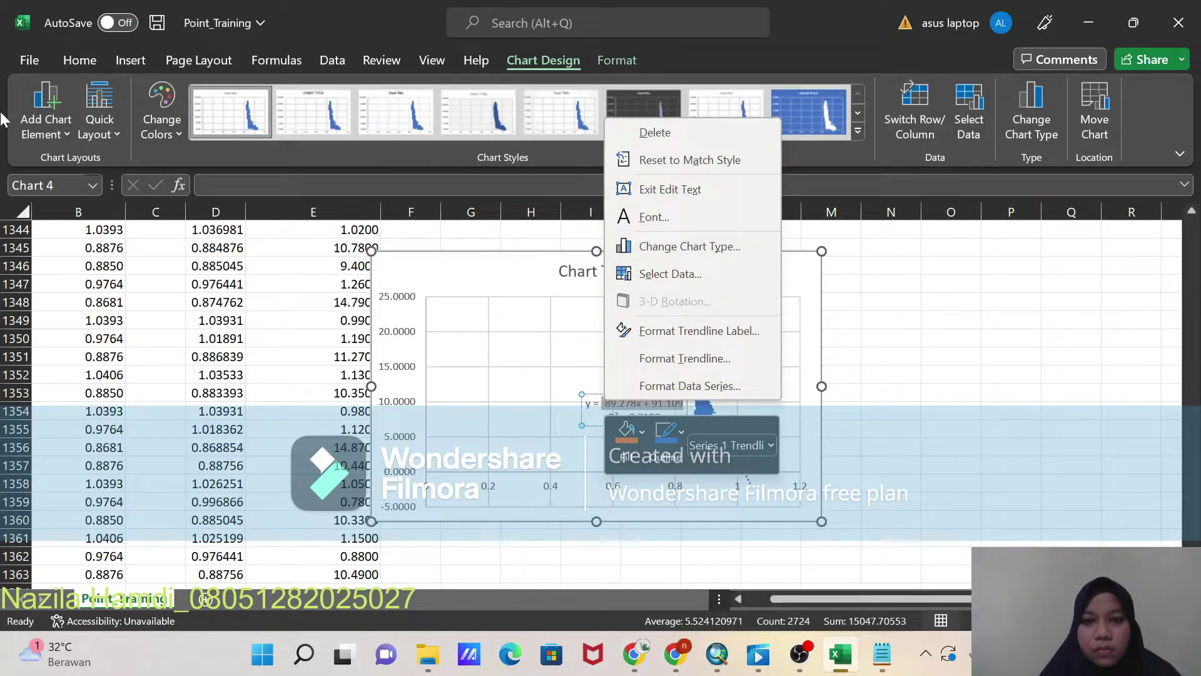
click(79, 60)
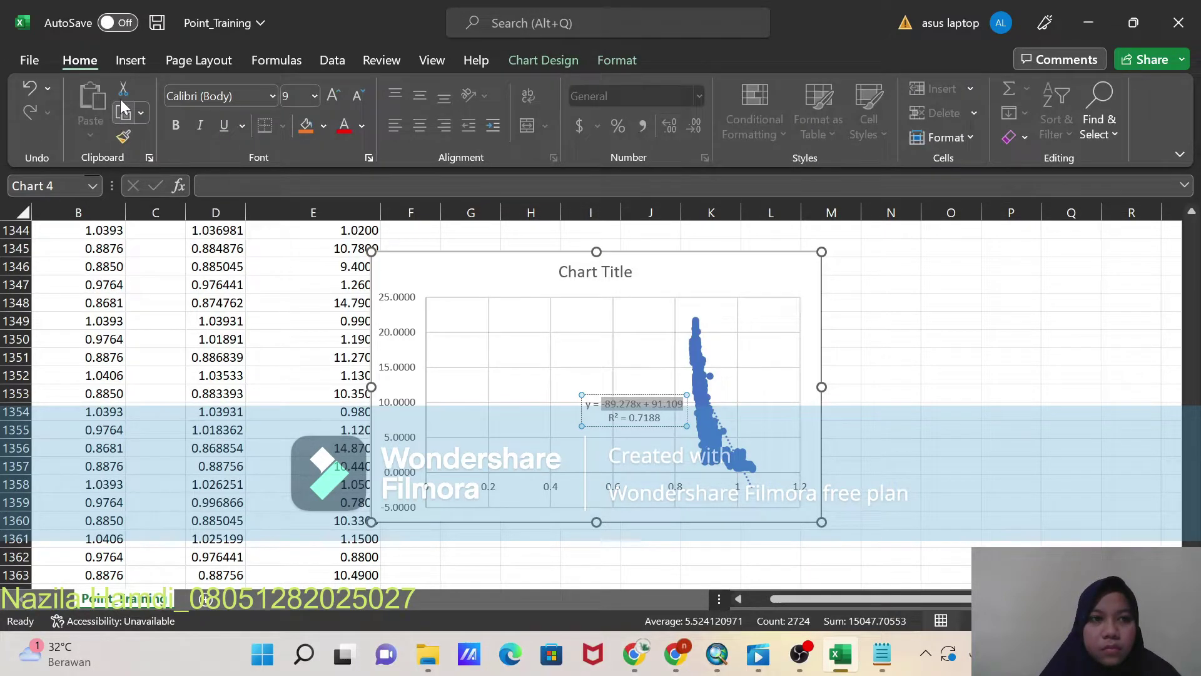
click(122, 118)
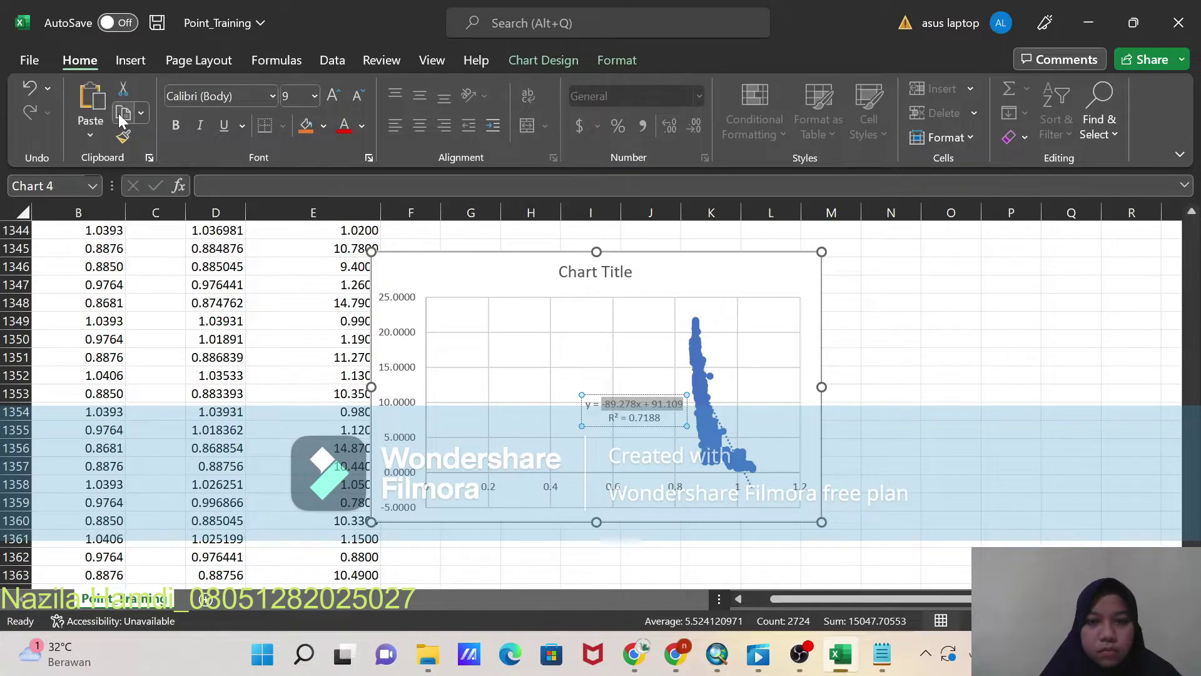
Step: Switch back to ArcMap and paste the copied regression expression into the Raster Calculator's map algebra expression
mouse_move(718, 652)
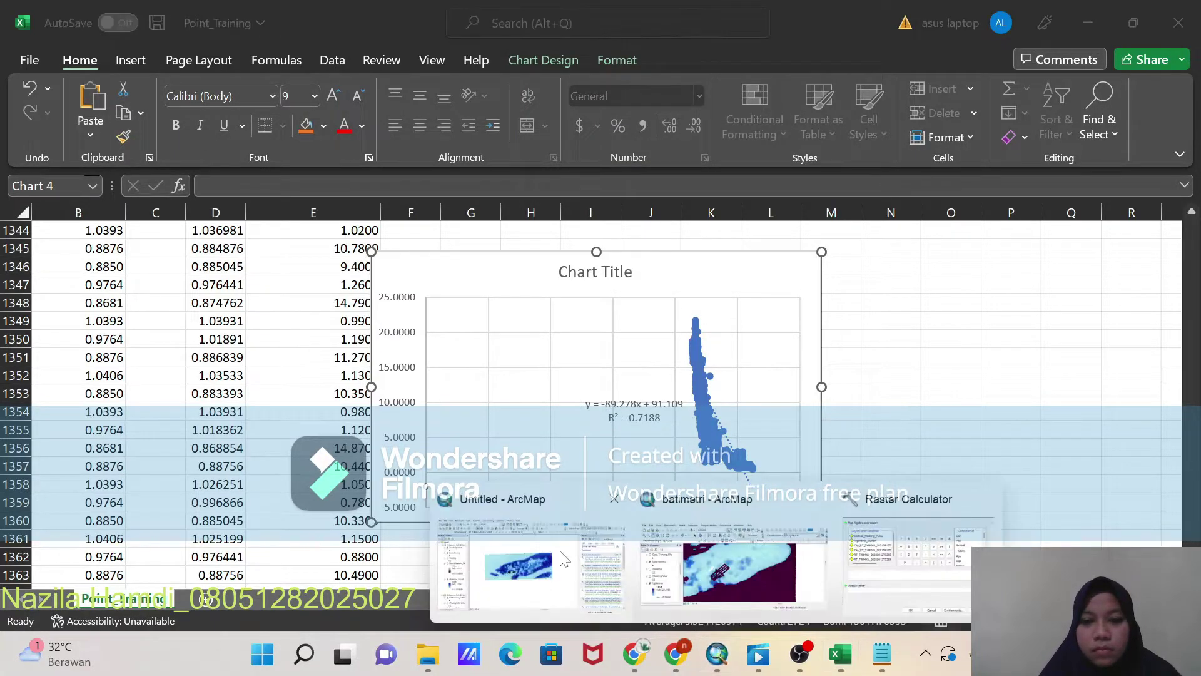
click(538, 545)
right_click(428, 301)
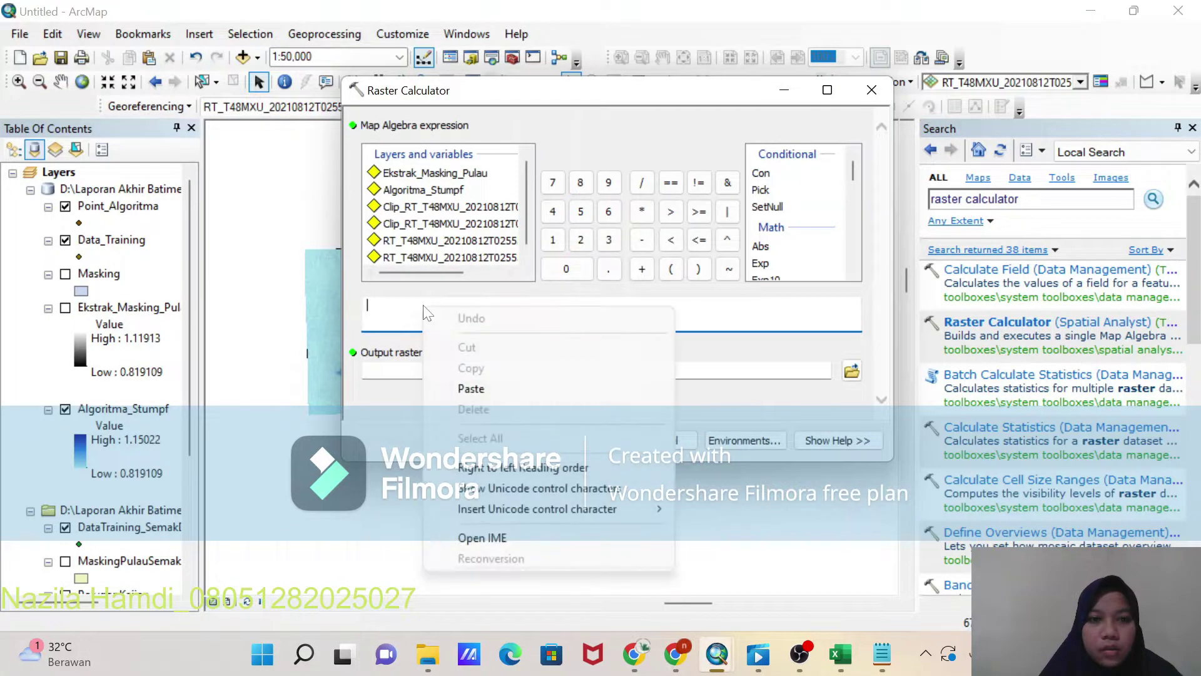
click(464, 393)
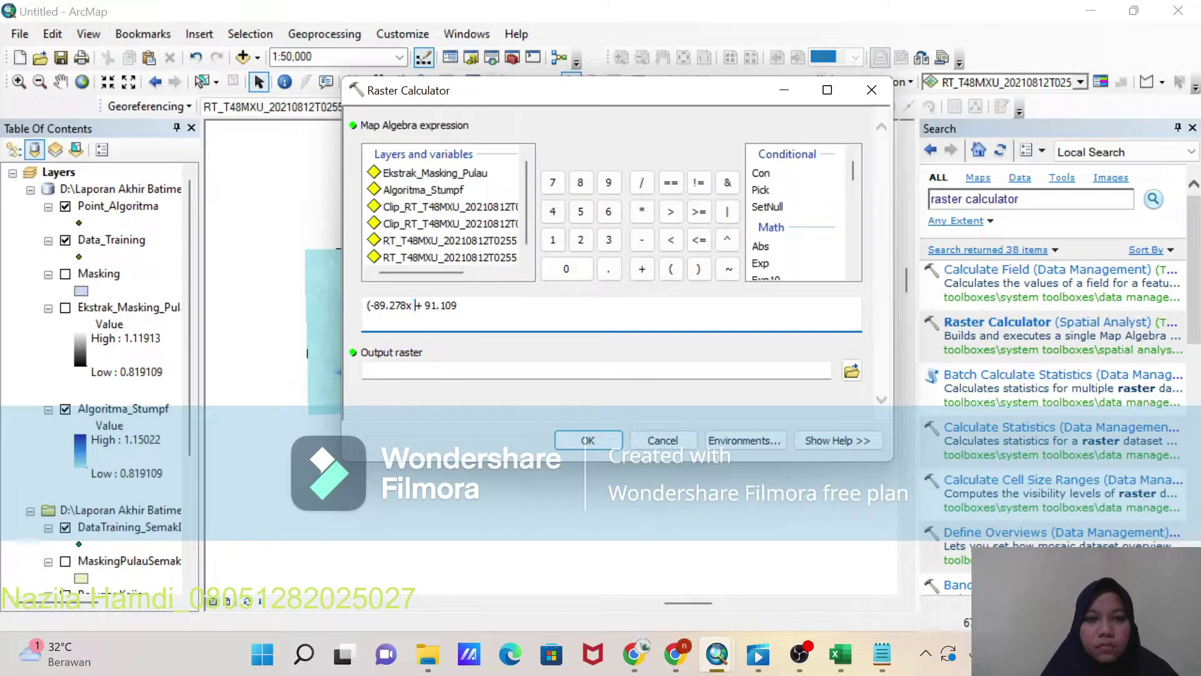
Step: Replace x with the Ekstrak_Masking_Pulau layer so the expression reads (-89.278*("Ekstrak_Masking_Pulau"))+ 91.109
key(BackSpace)
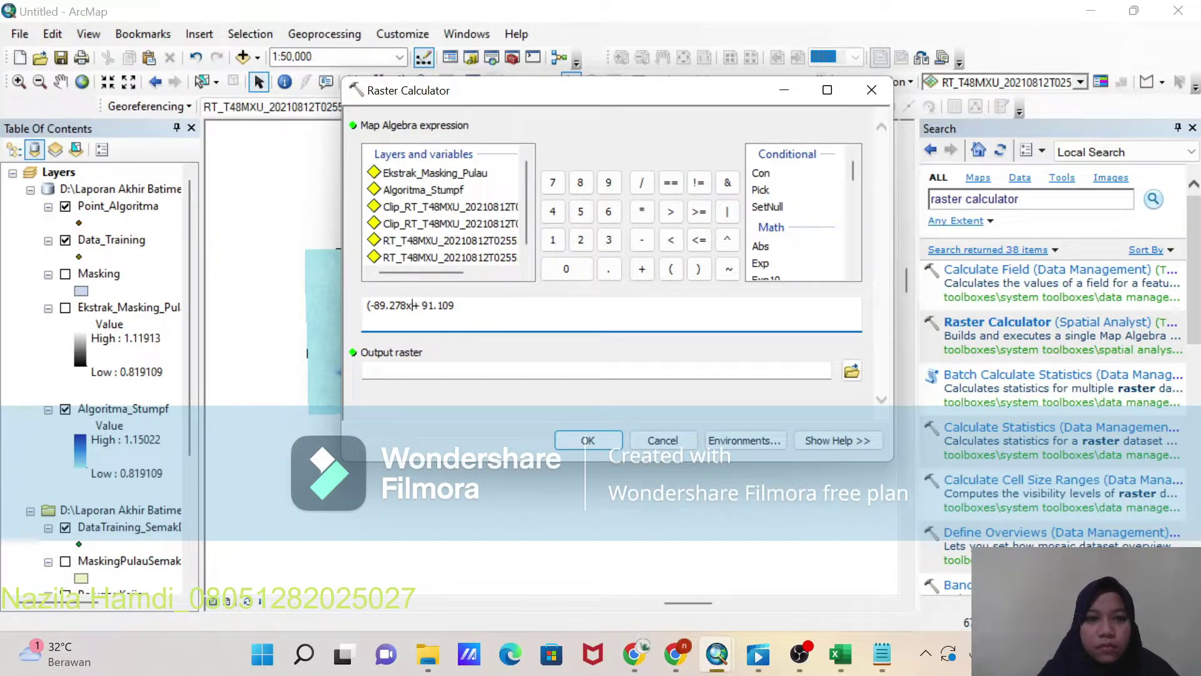
text(*)
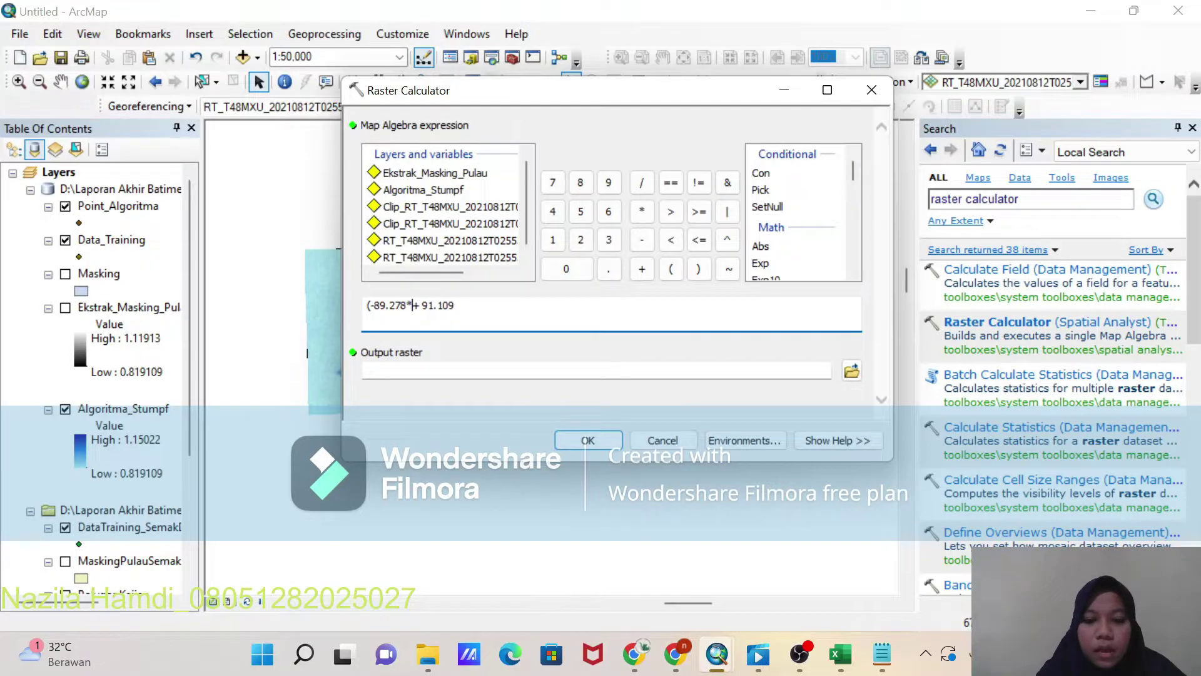
text(()
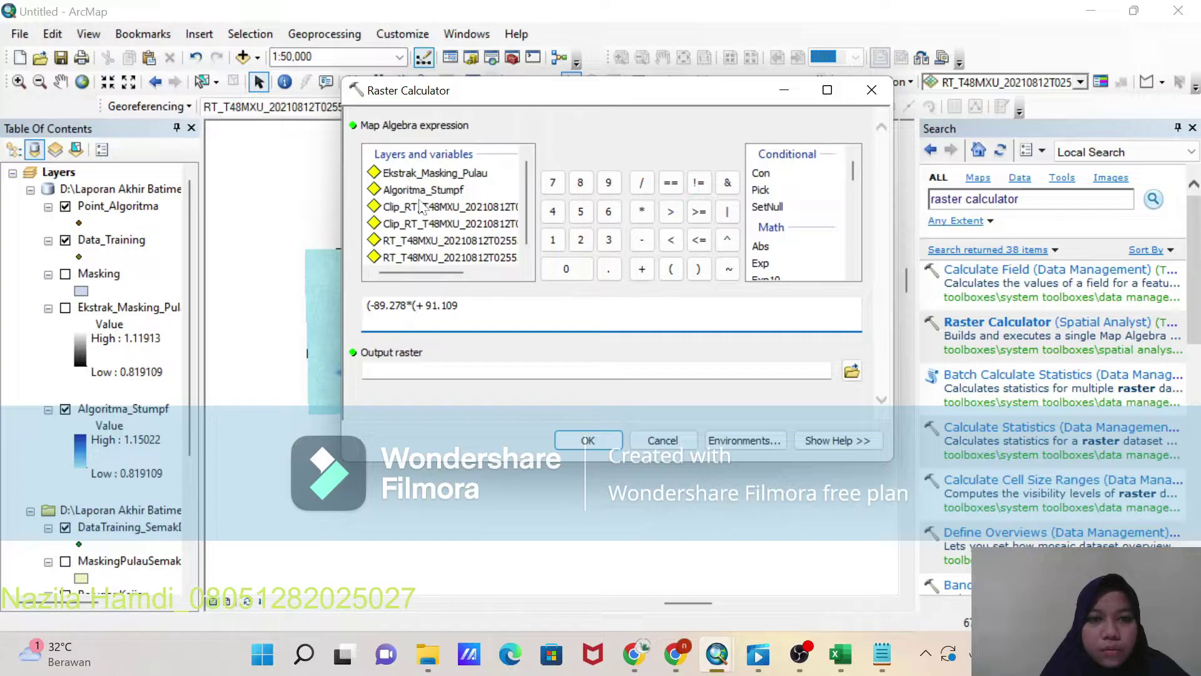
click(404, 178)
double_click(404, 180)
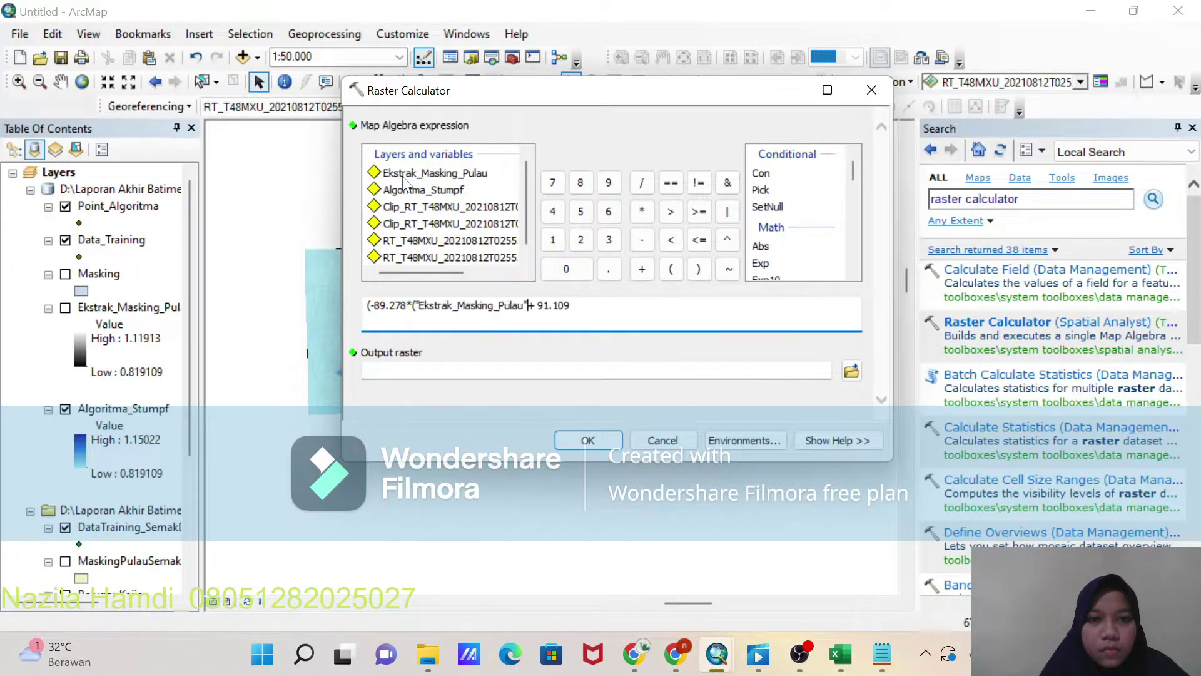
text()))
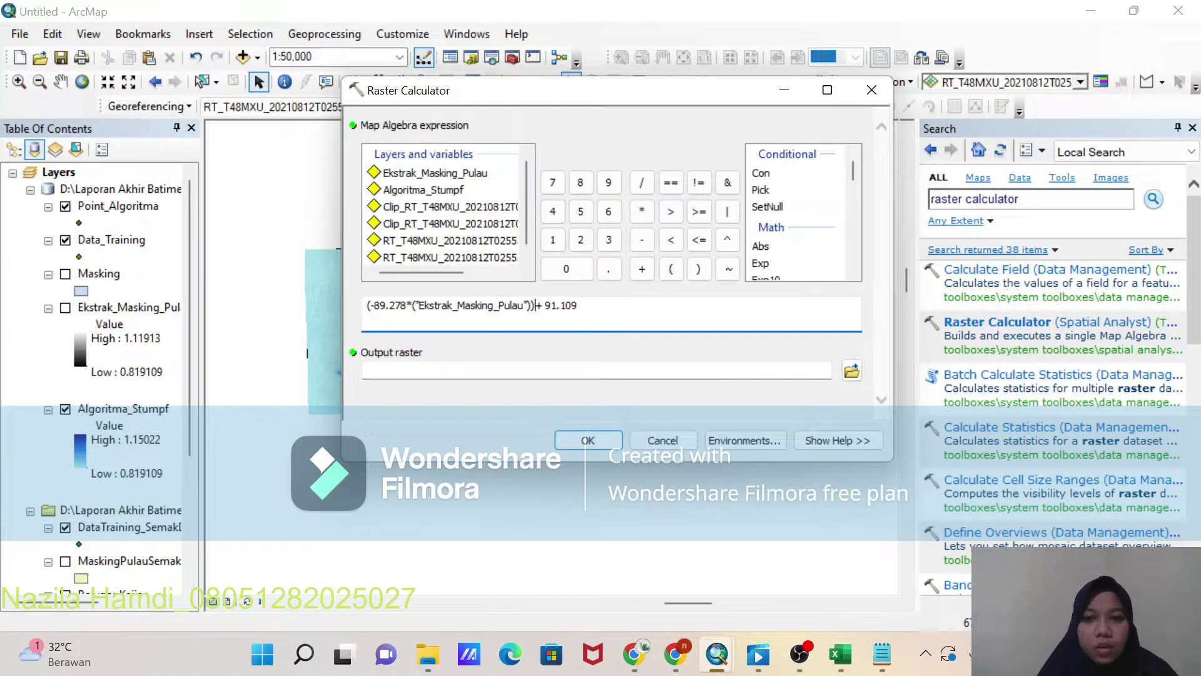
Step: Name the output raster Uji_Akurasi in Masking.gdb and run the raster calculation
click(851, 371)
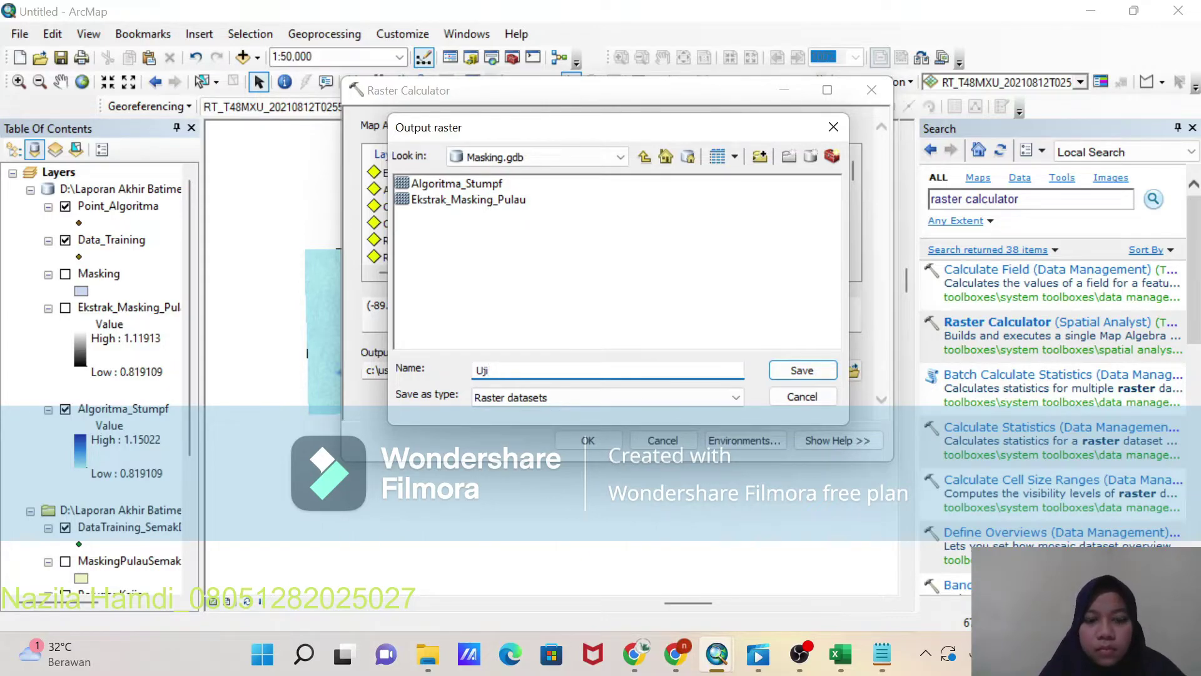
text(Akurasi)
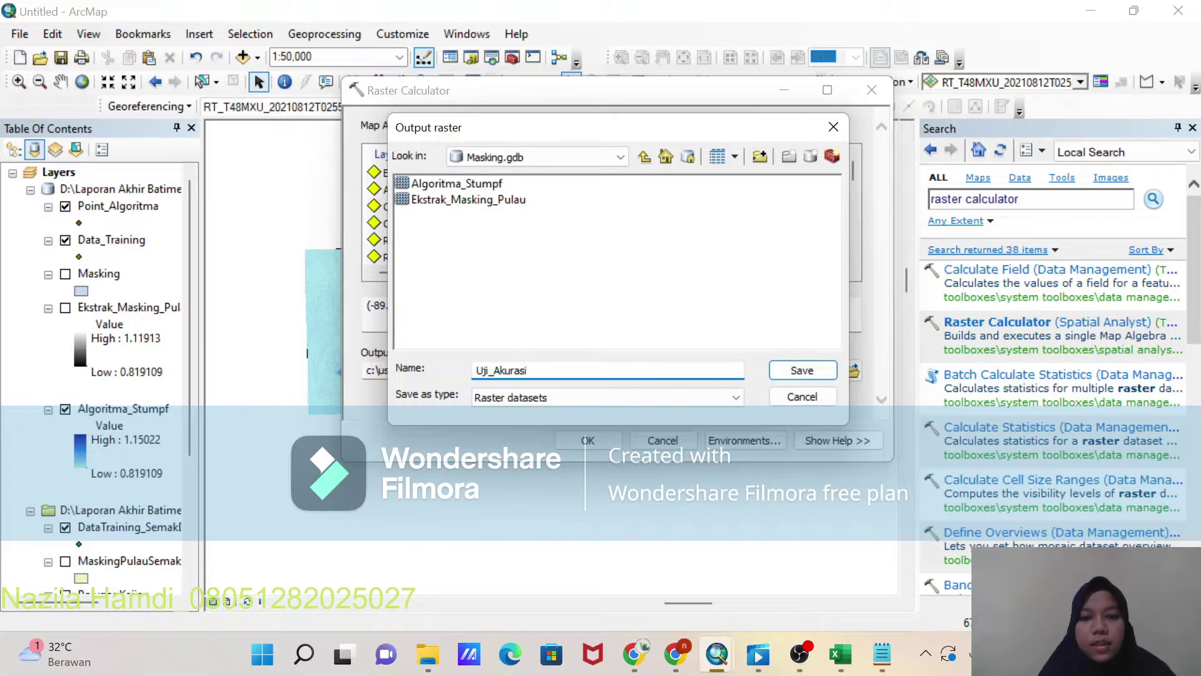
click(782, 375)
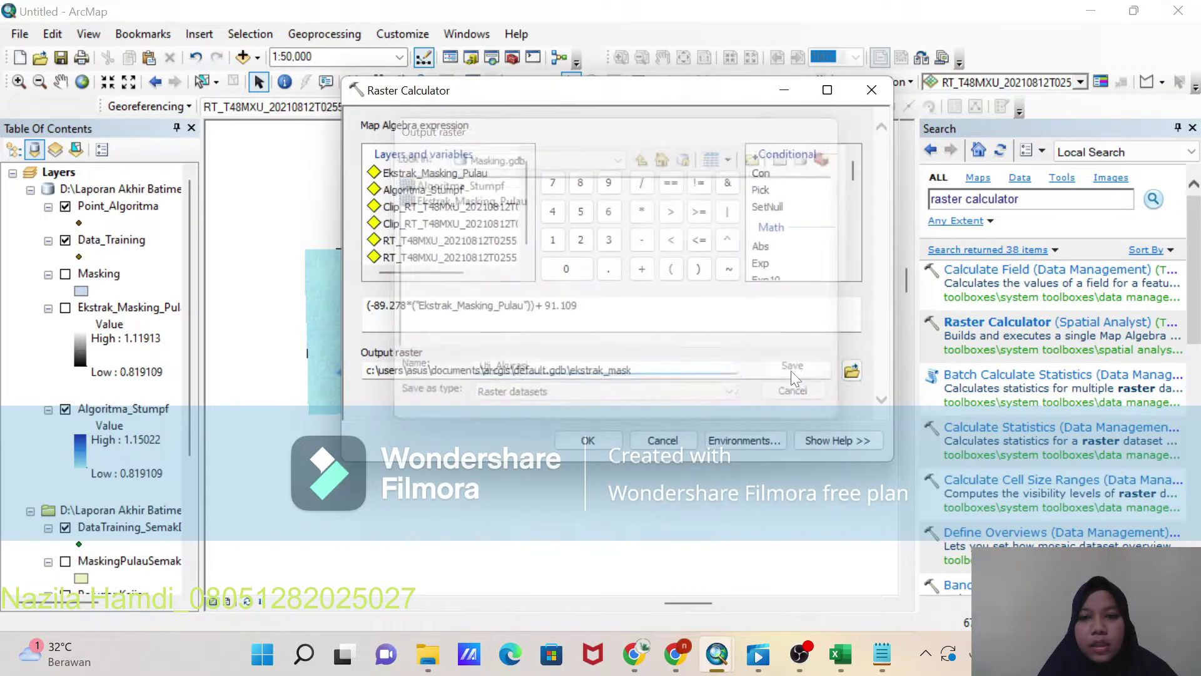
click(588, 441)
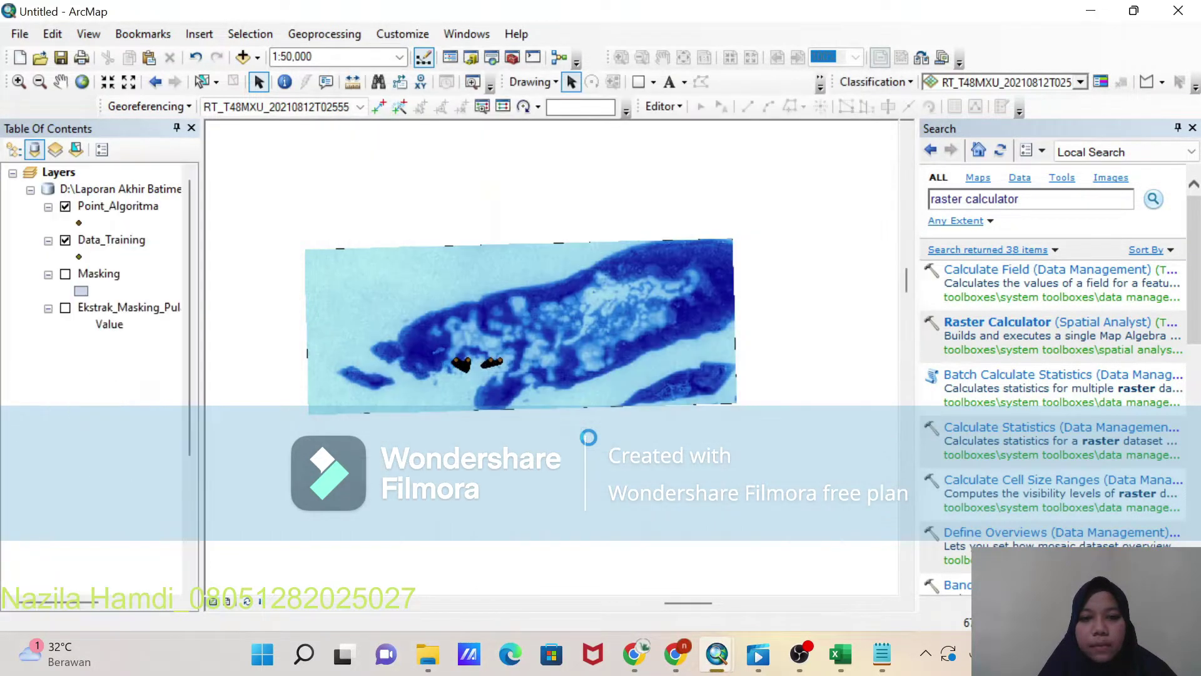
click(881, 655)
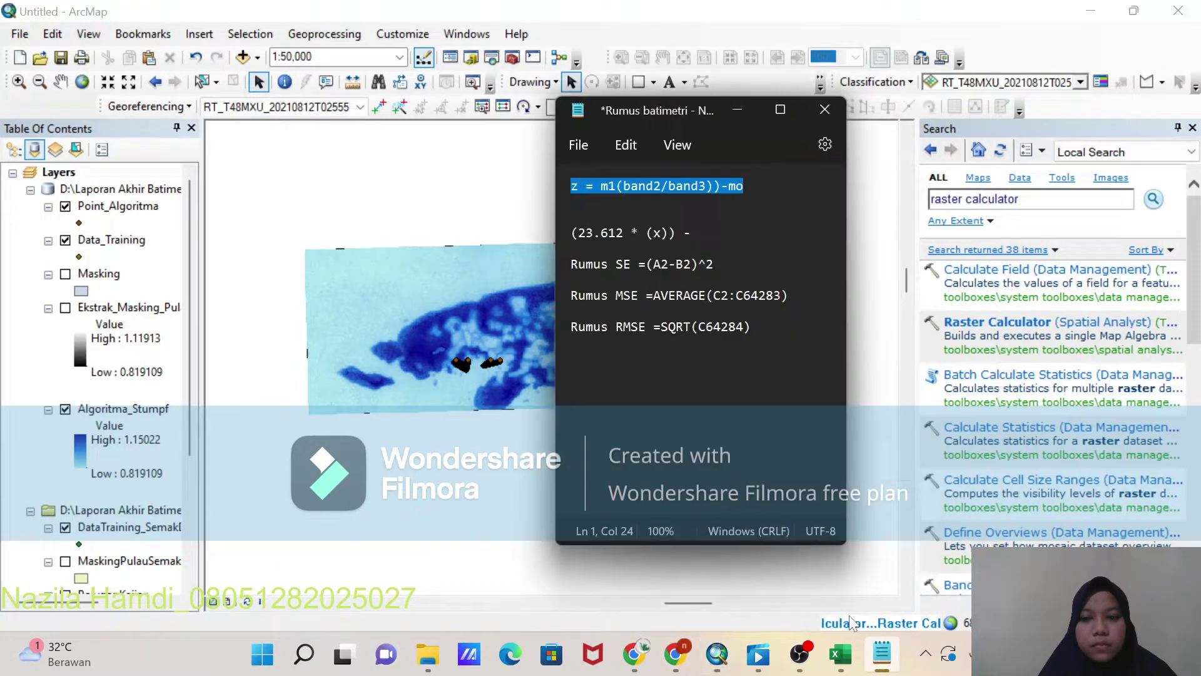
click(737, 112)
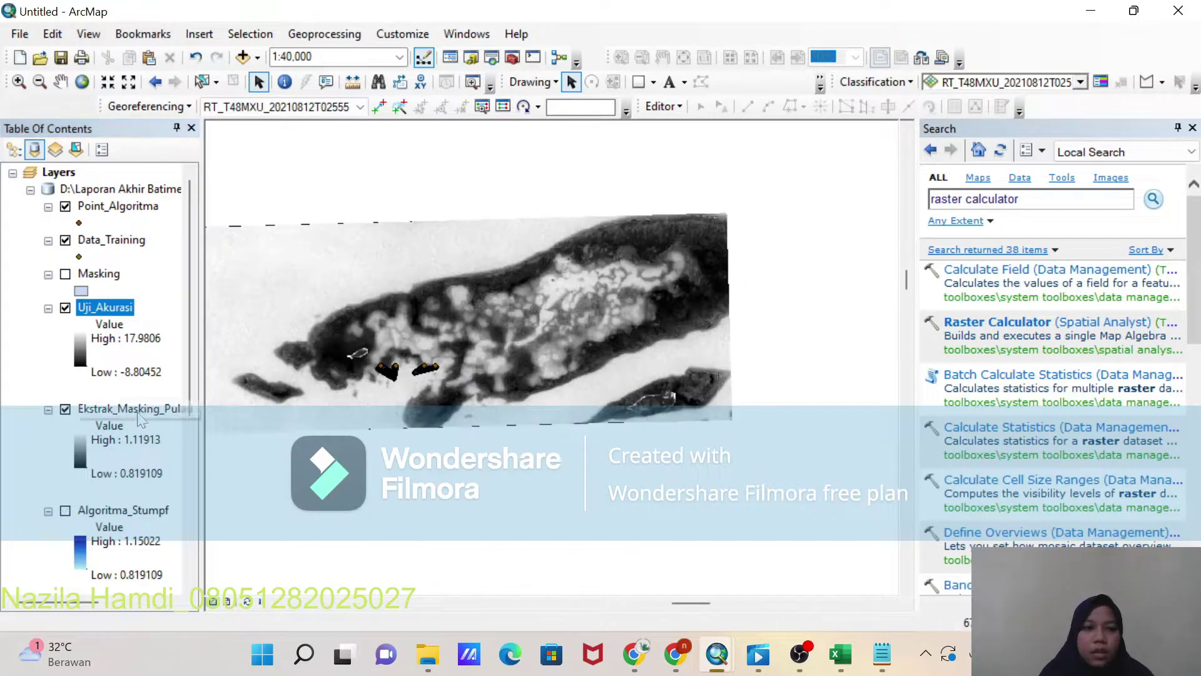
Step: Apply the light-to-dark-blue stretched color ramp to the Ekstrak_Masking_Pulau layer
right_click(139, 413)
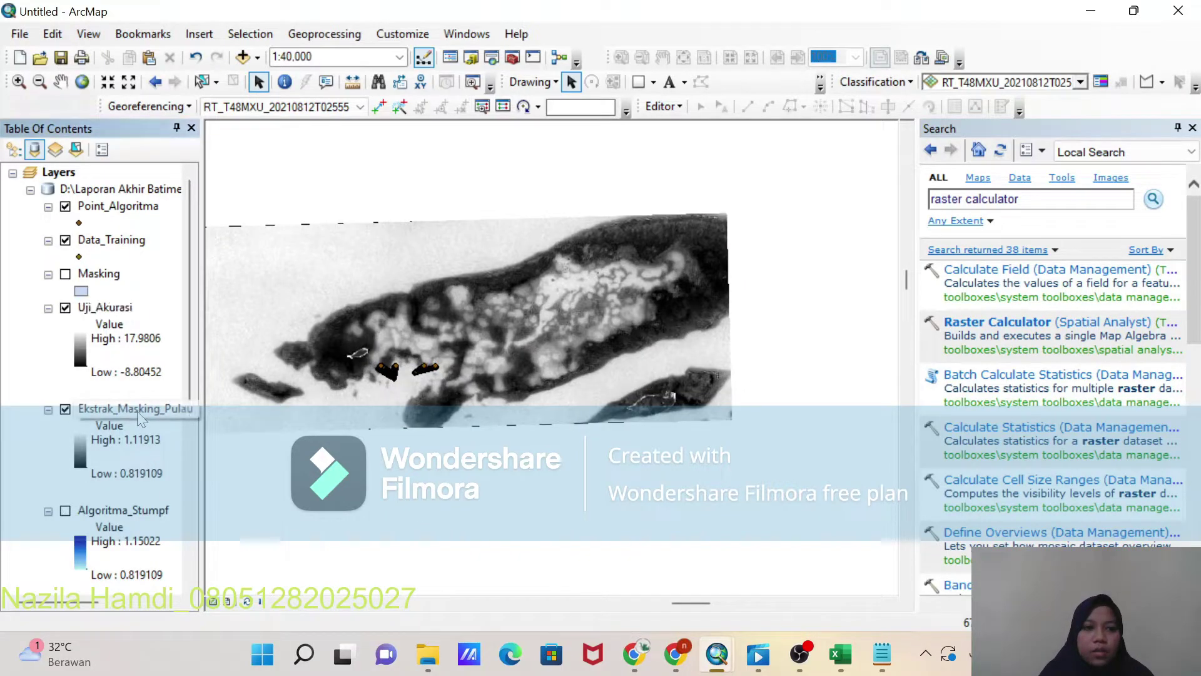
click(234, 399)
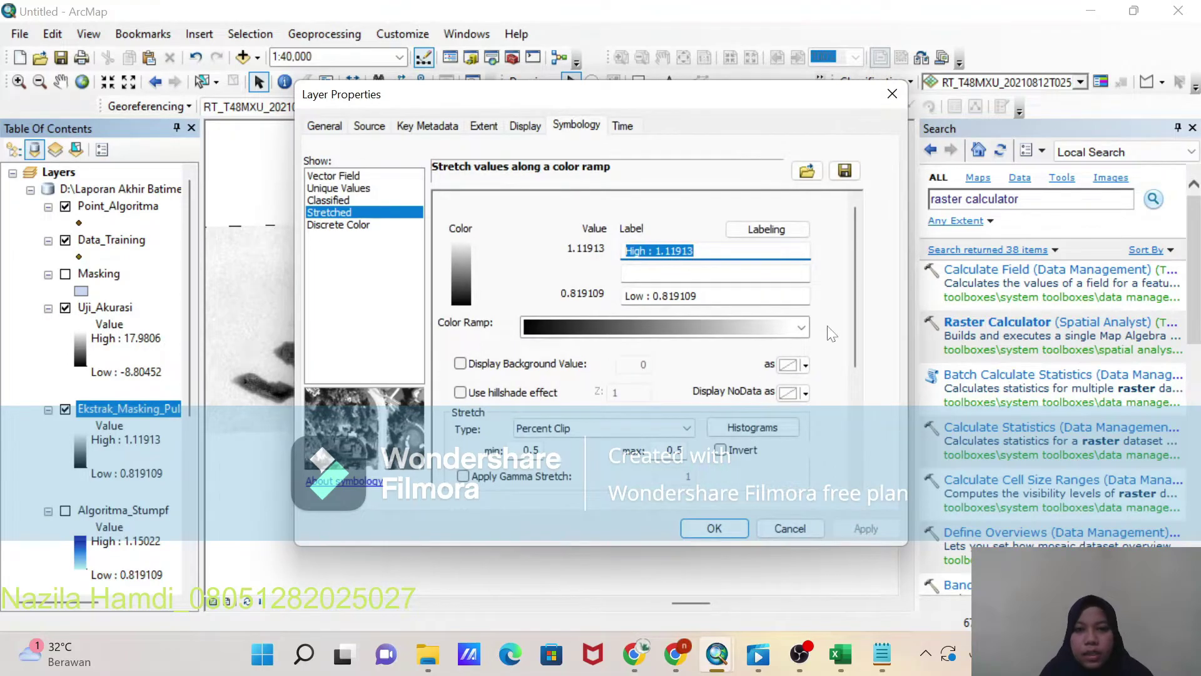
click(802, 327)
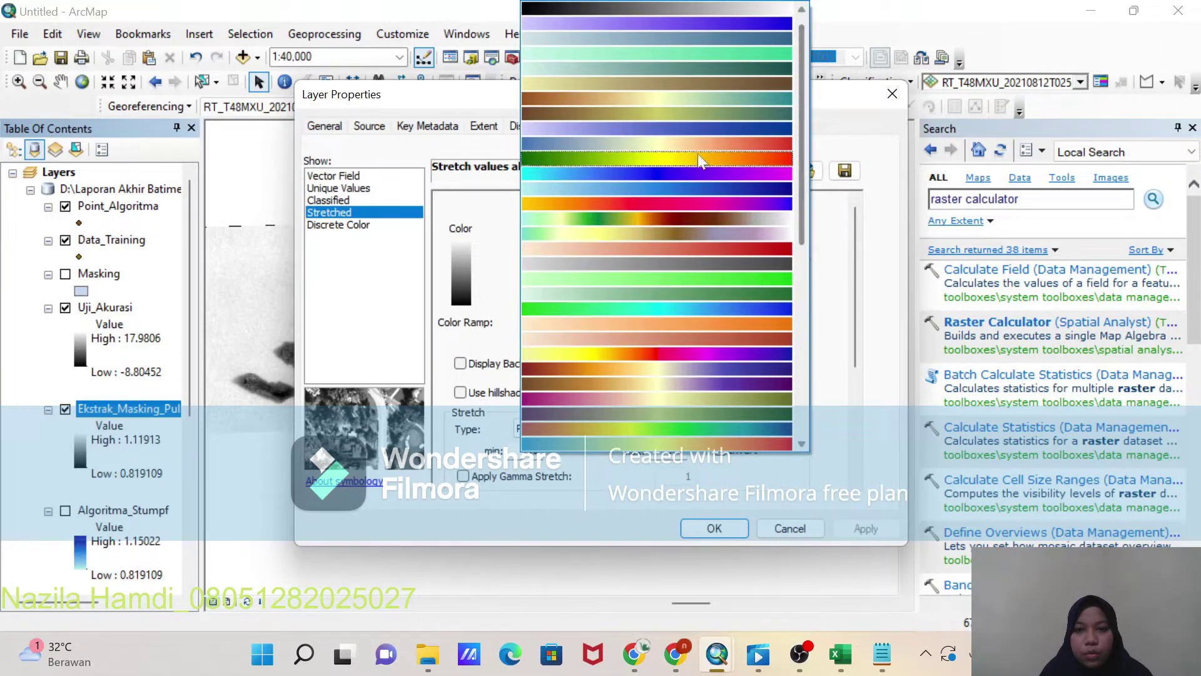
click(688, 190)
click(739, 533)
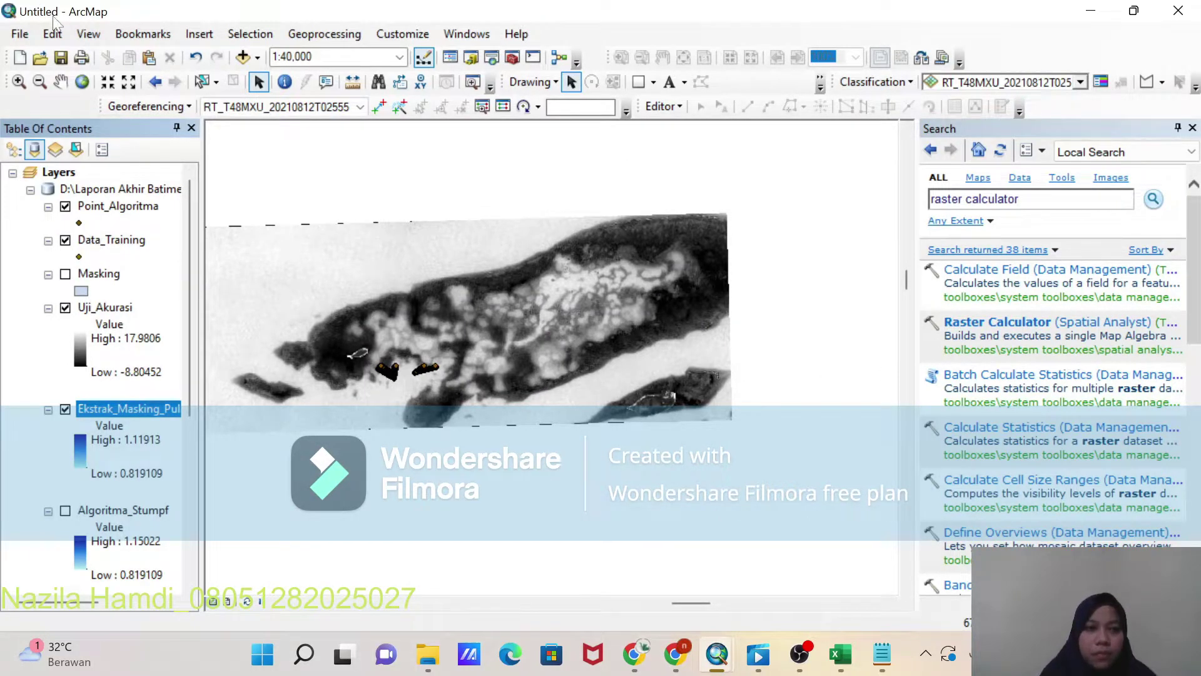
Step: Add the DataValidasi_SemakDaun.shp shapefile from the data folder to the map
click(257, 58)
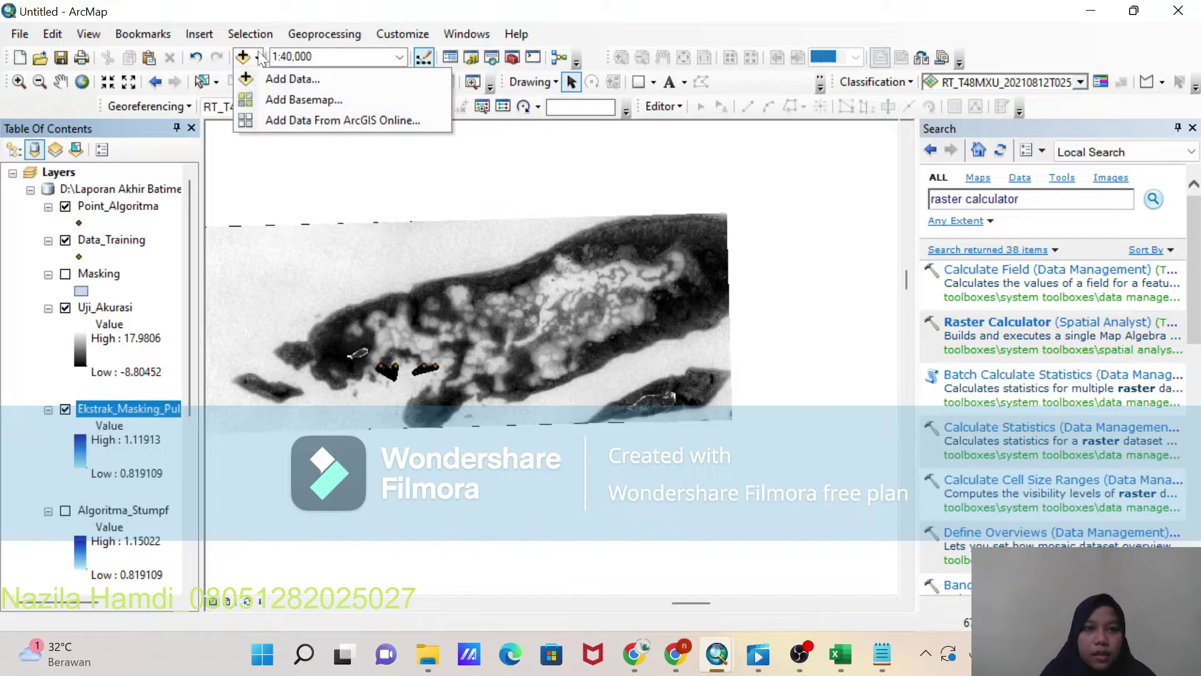
click(276, 77)
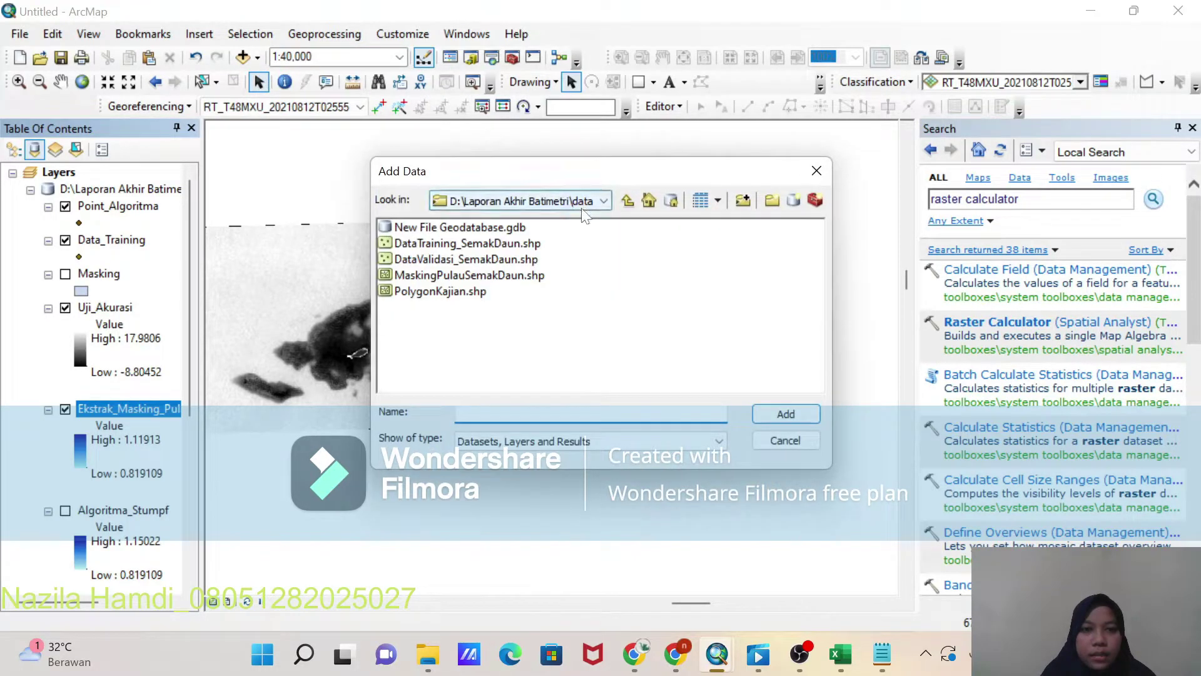
click(439, 259)
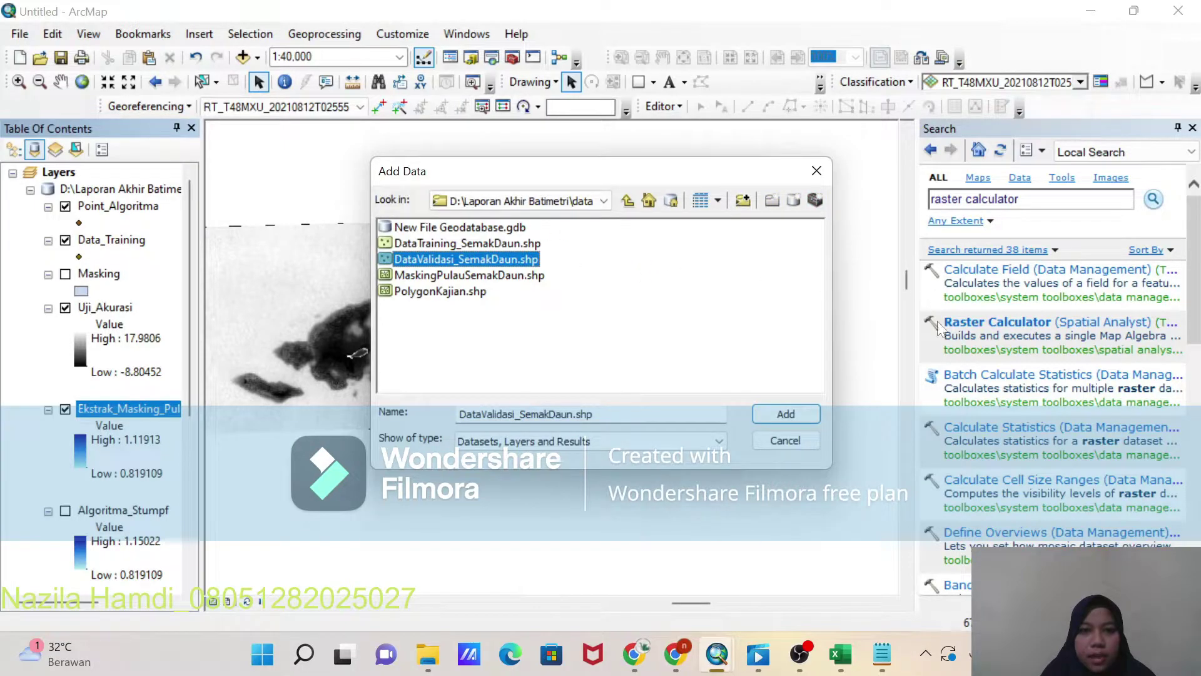
click(772, 413)
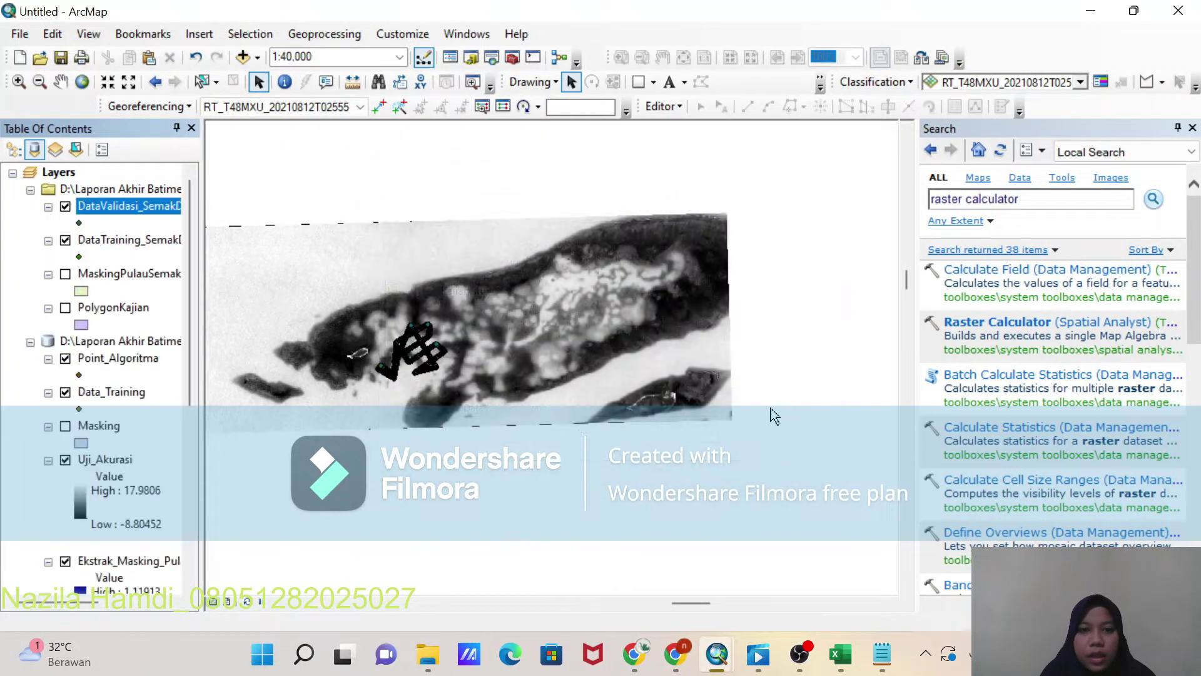
Step: Search the tools for Clip
click(1032, 196)
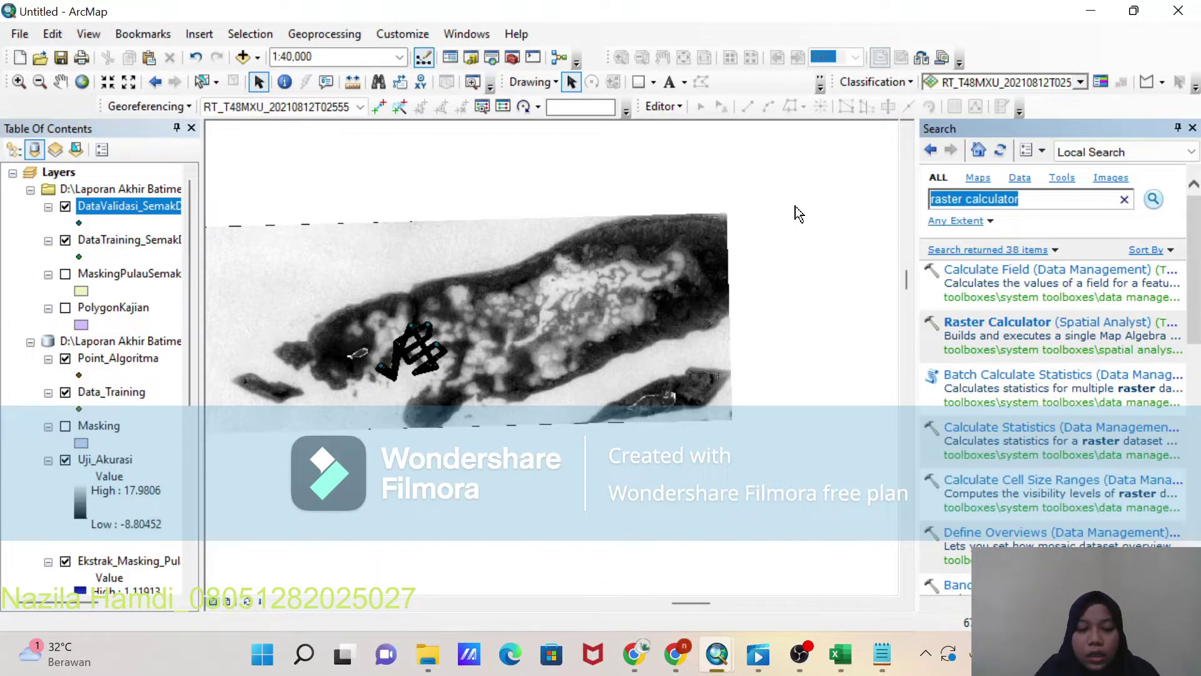
text(Cl)
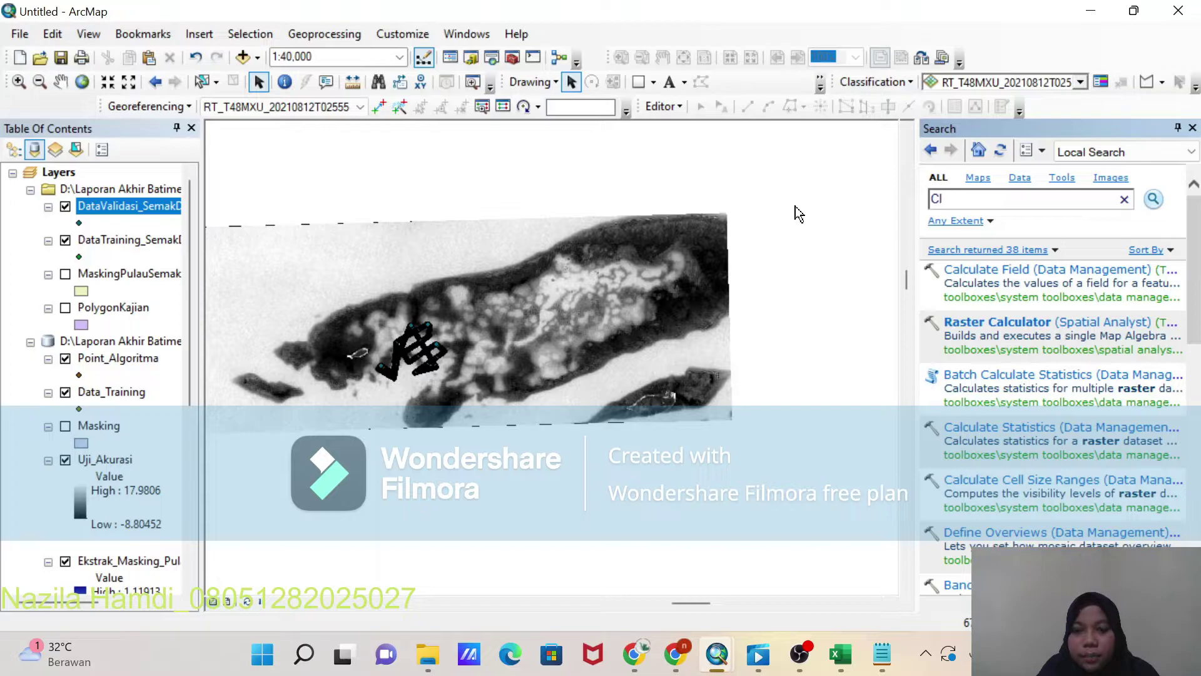
text(ip)
key(Return)
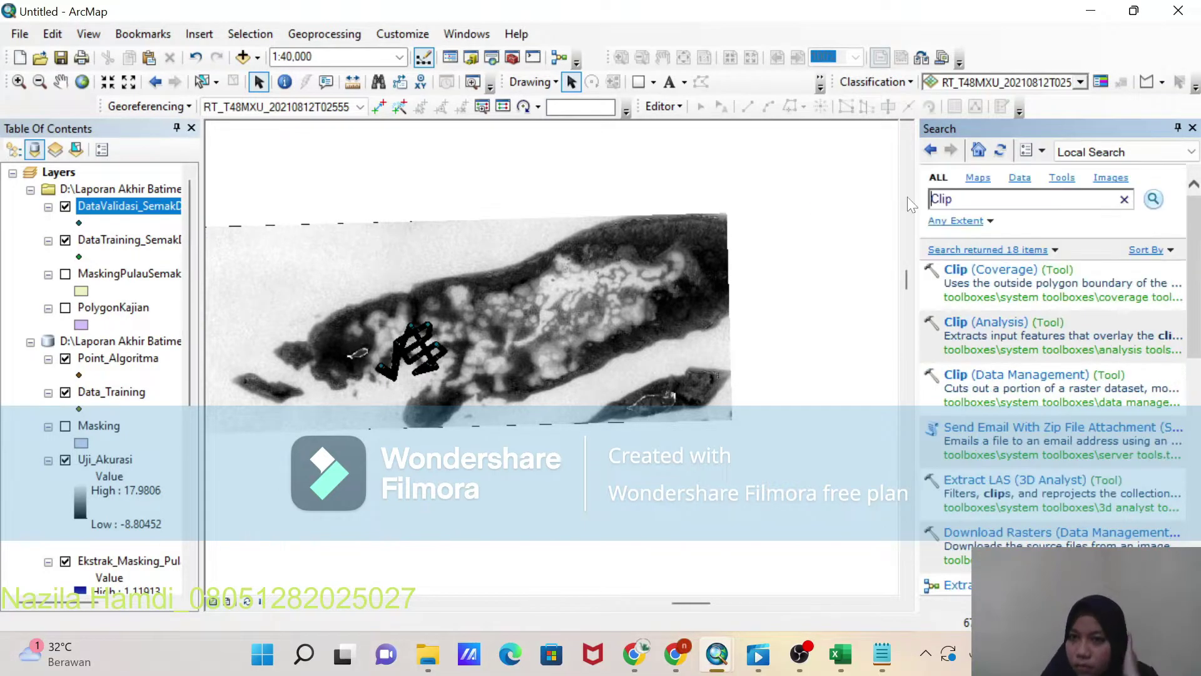
Step: Set up the Analysis Clip tool with DataValidasi_SemakDaun as the input features and PolygonKajian as the clip features
click(996, 320)
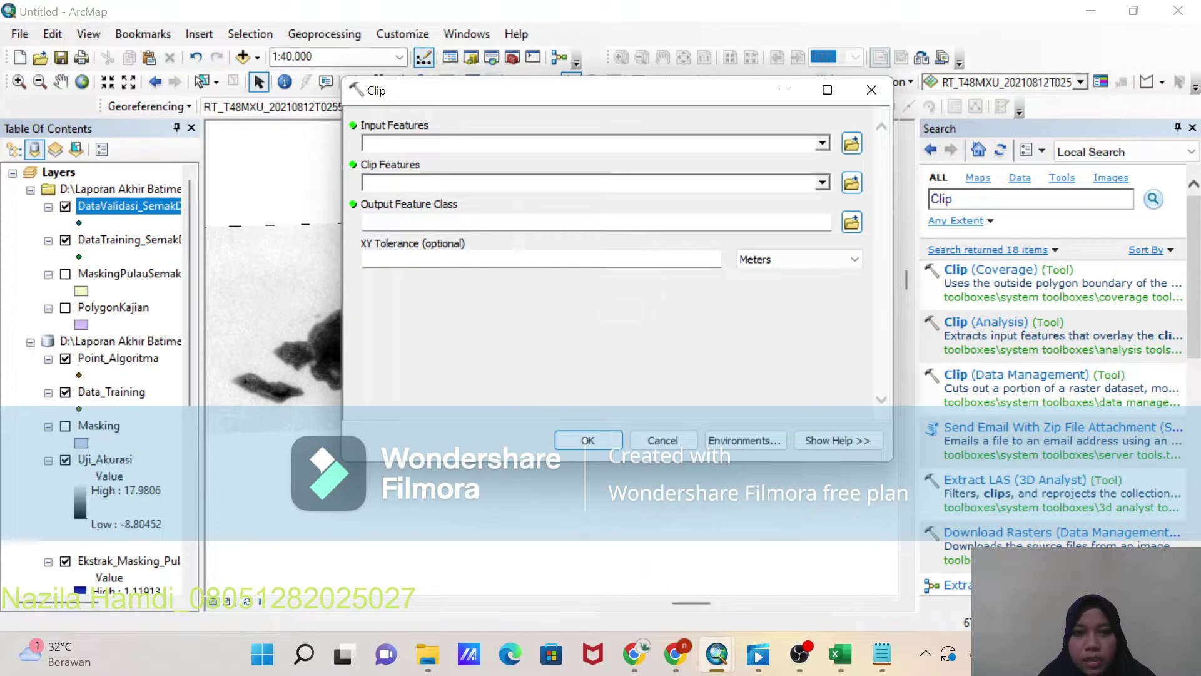
click(822, 143)
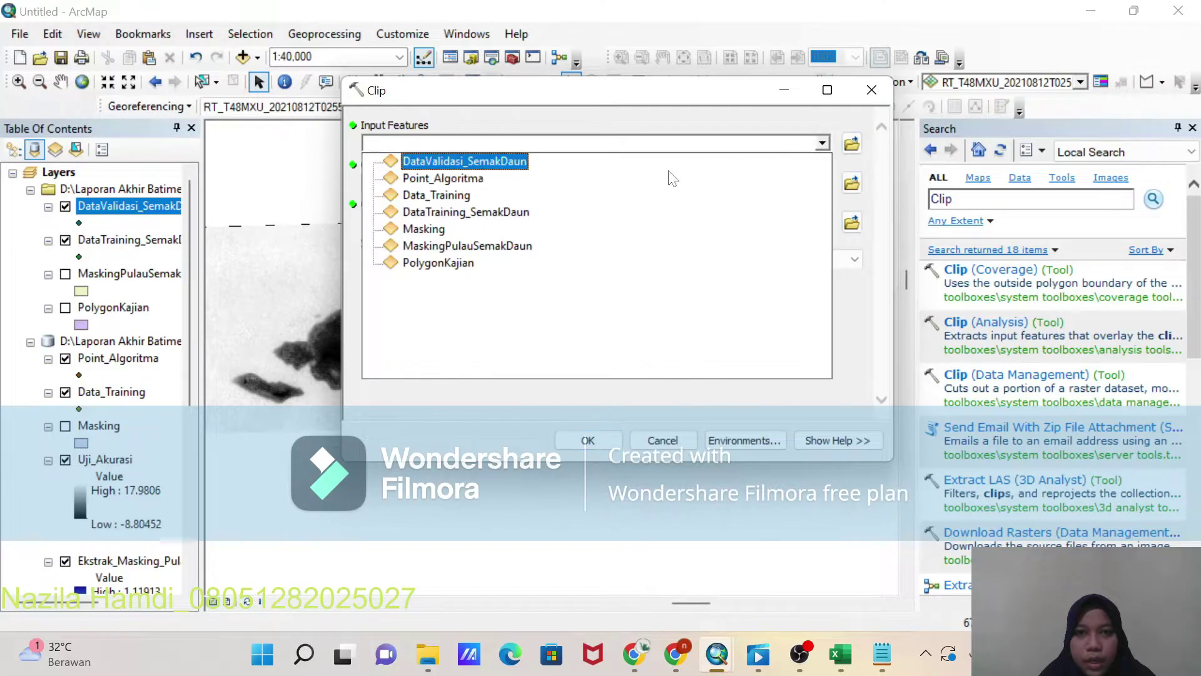
click(471, 161)
click(822, 183)
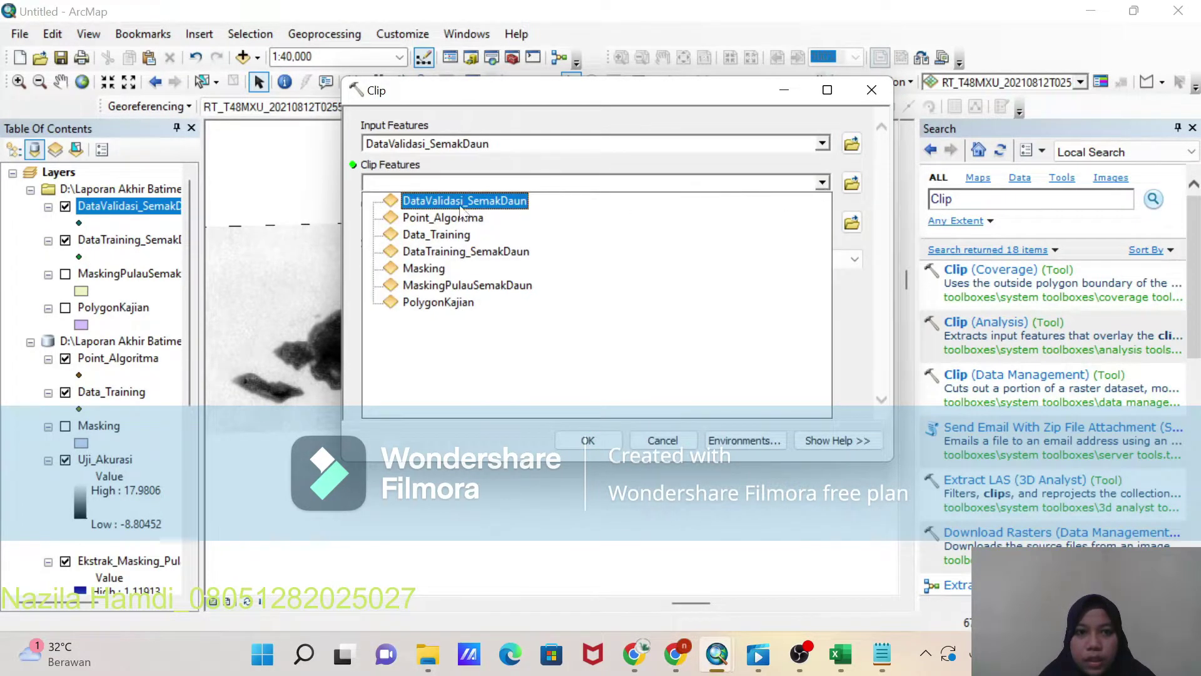
click(456, 302)
Step: Save the clip output as Data_ValidasiClip in Masking.gdb and run the clip
click(852, 222)
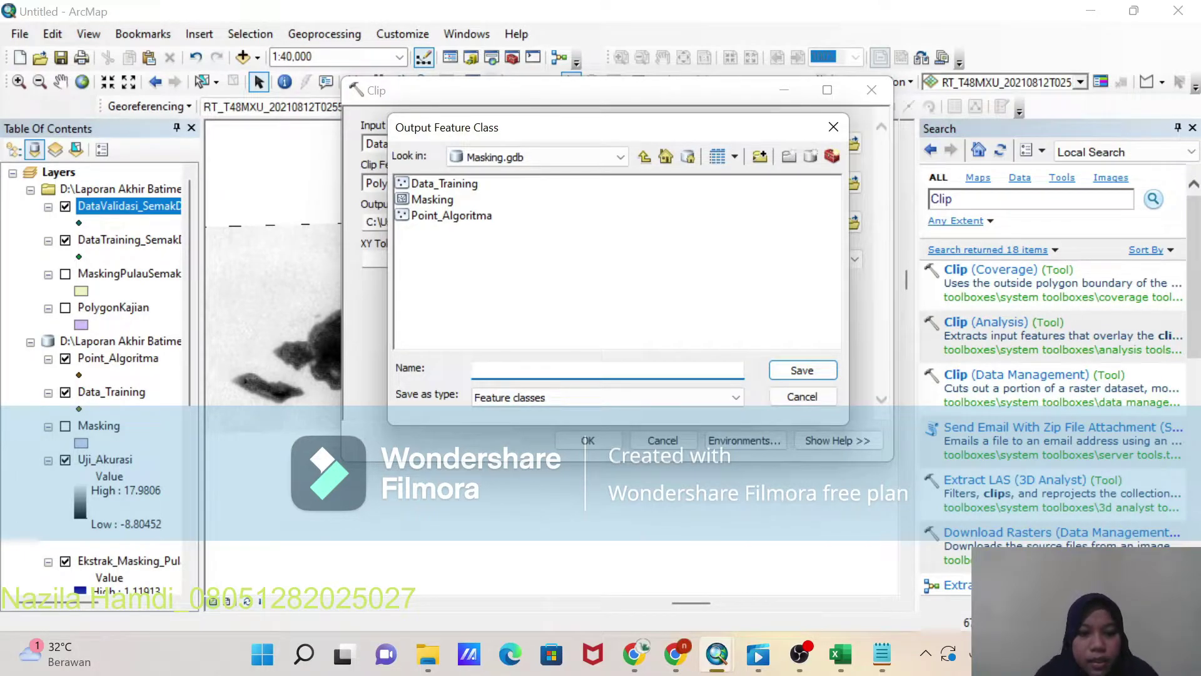
text(Data)
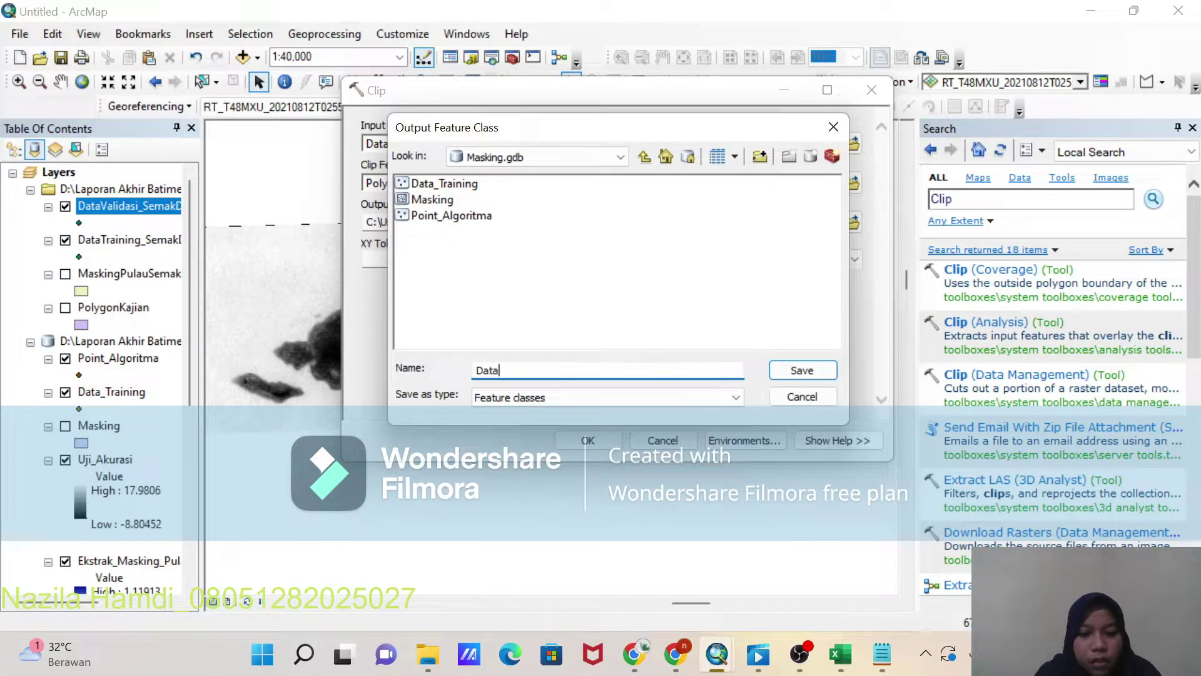
text(-)
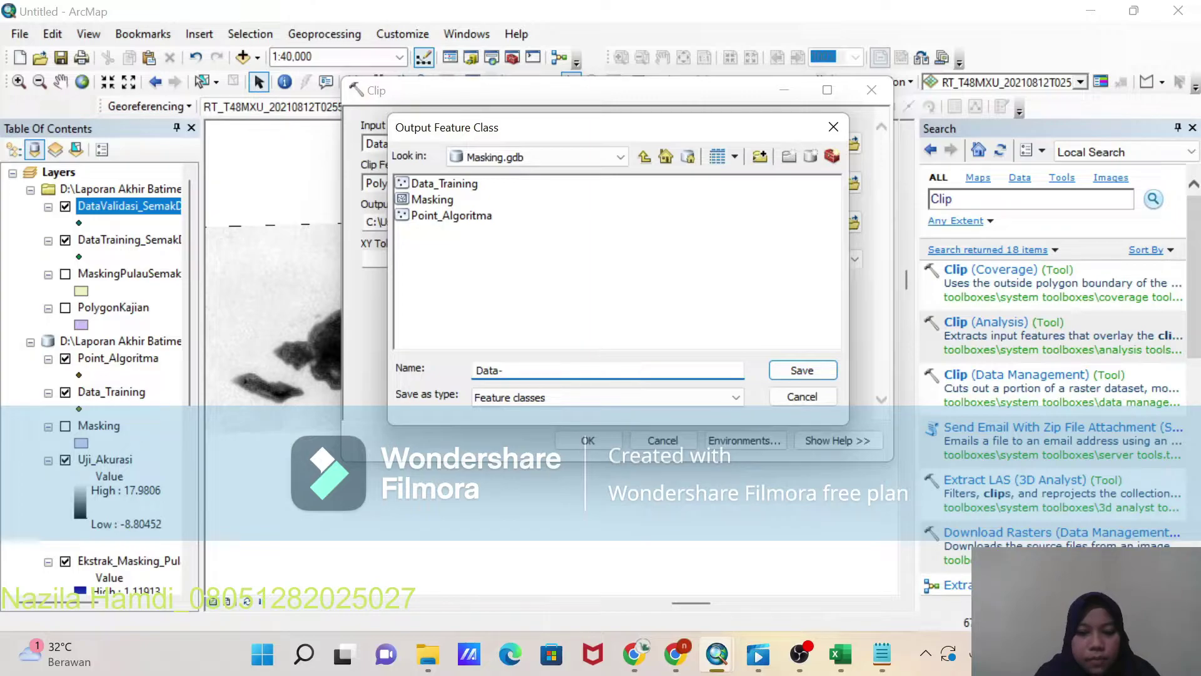
text(Validasi)
key(BackSpace)
key(BackSpace)
key(BackSpace)
key(BackSpace)
key(BackSpace)
key(BackSpace)
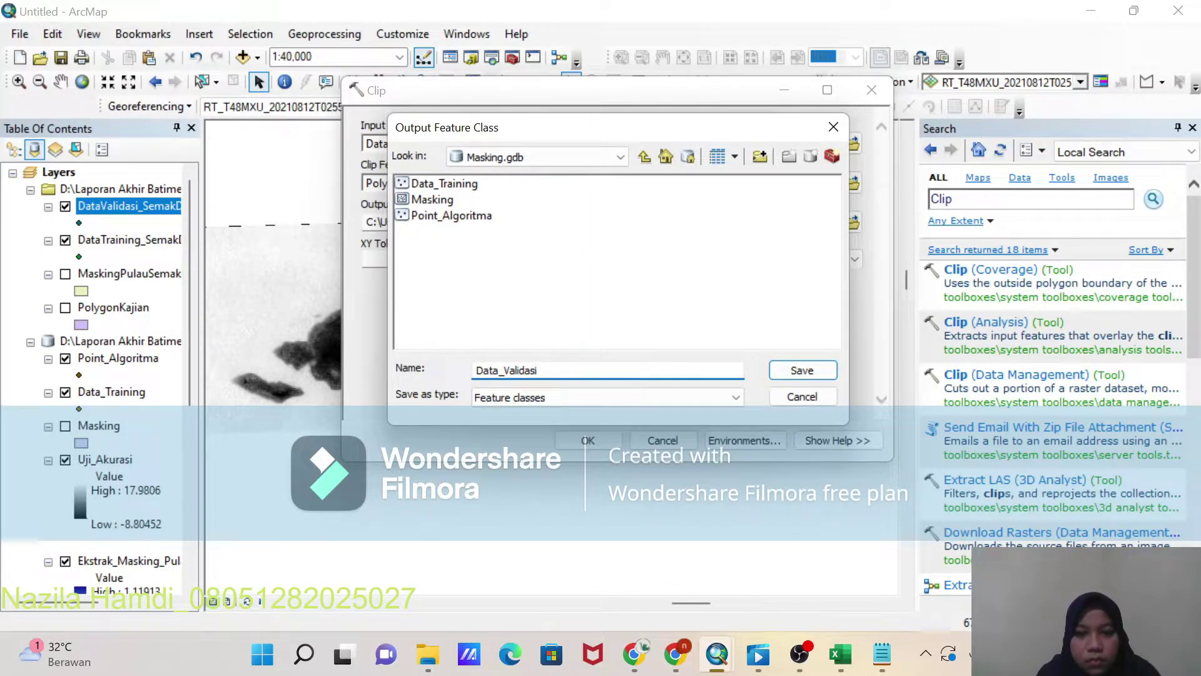
text(_ValidasiClip)
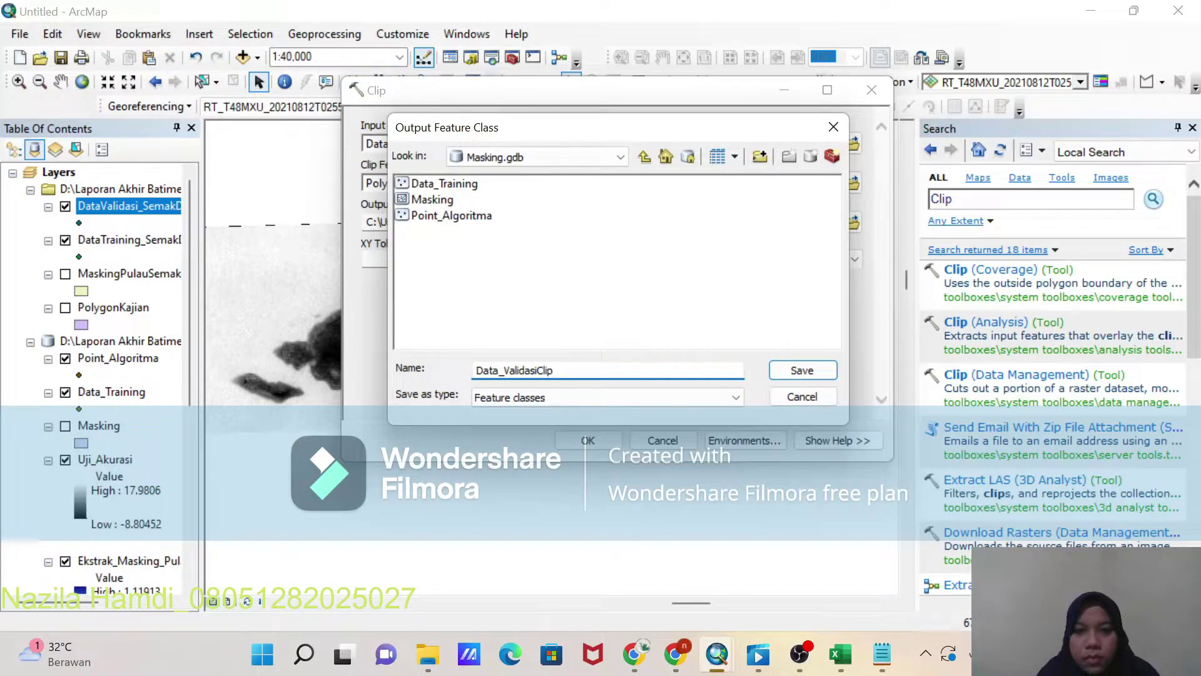
click(786, 371)
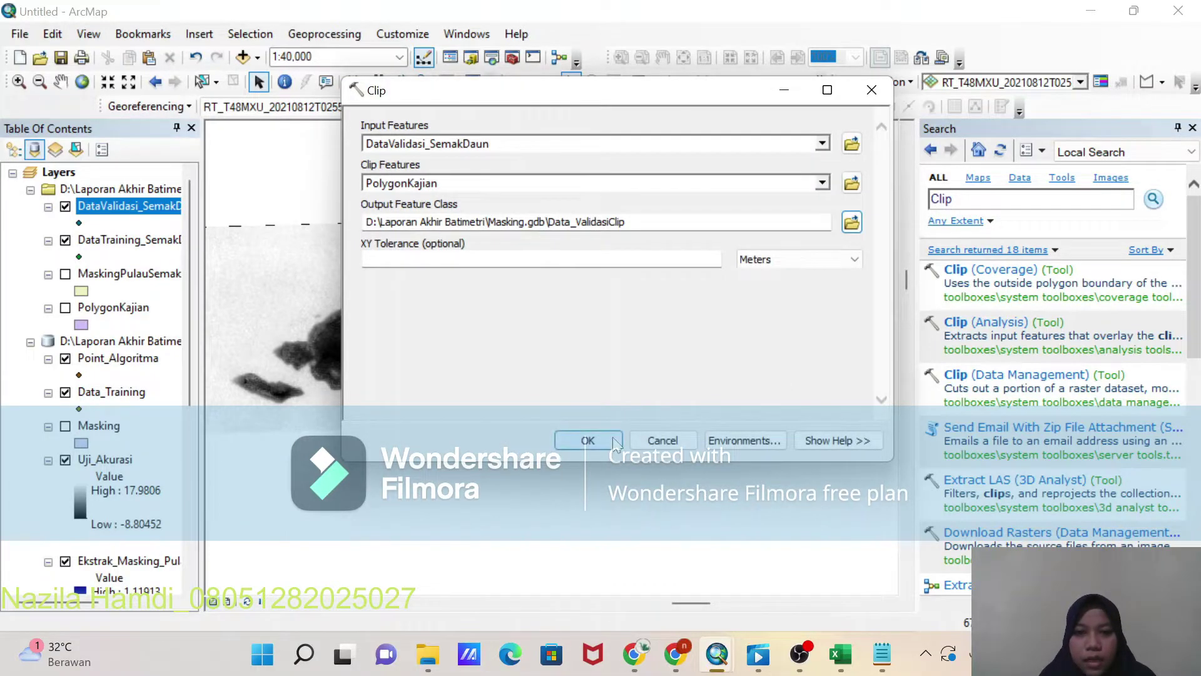
click(587, 441)
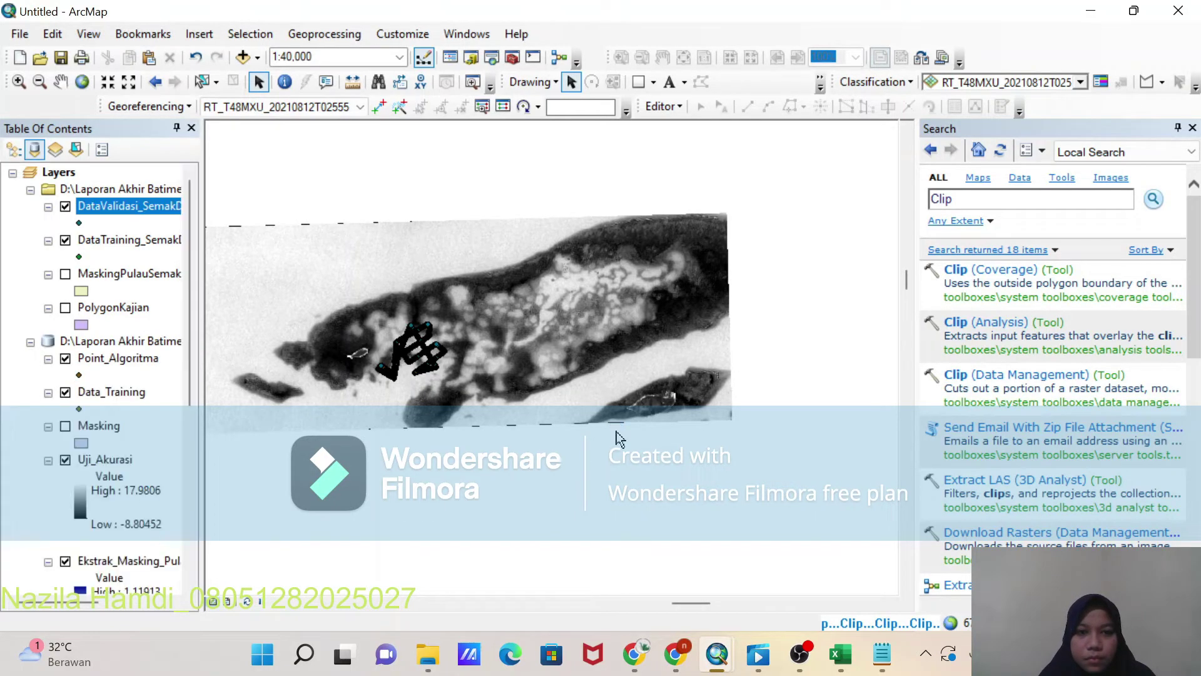
click(799, 654)
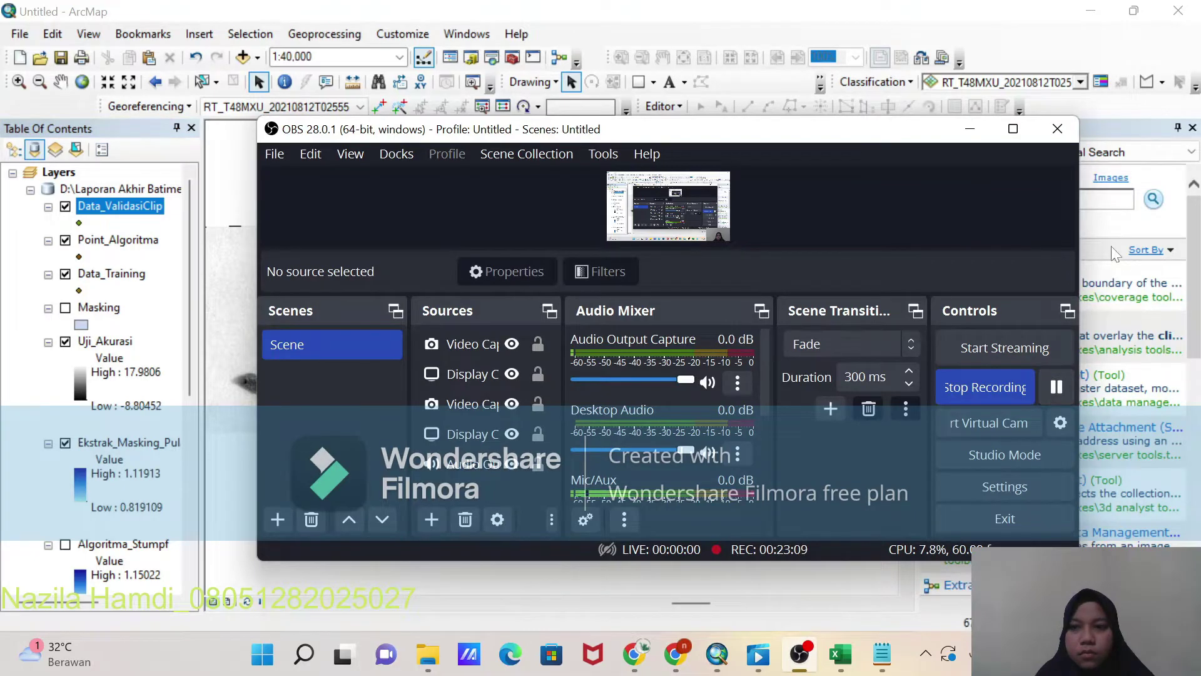
click(1115, 249)
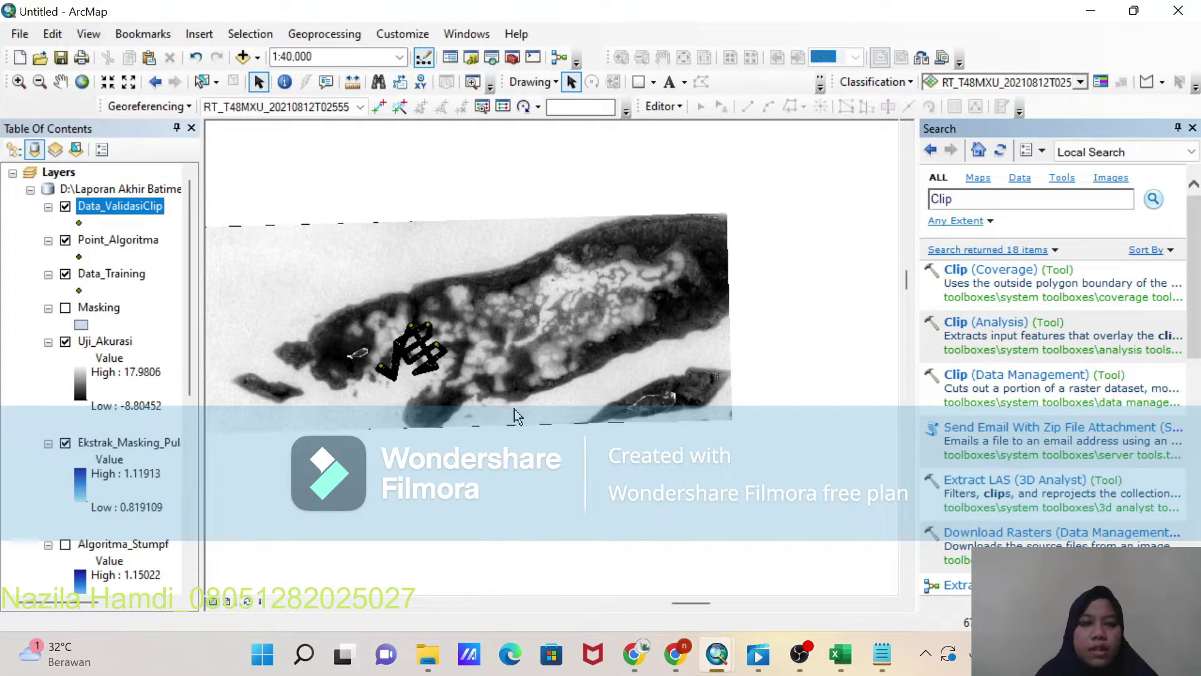
Step: Apply the light-to-dark-blue stretched color ramp to the Uji_Akurasi layer
right_click(93, 343)
click(197, 327)
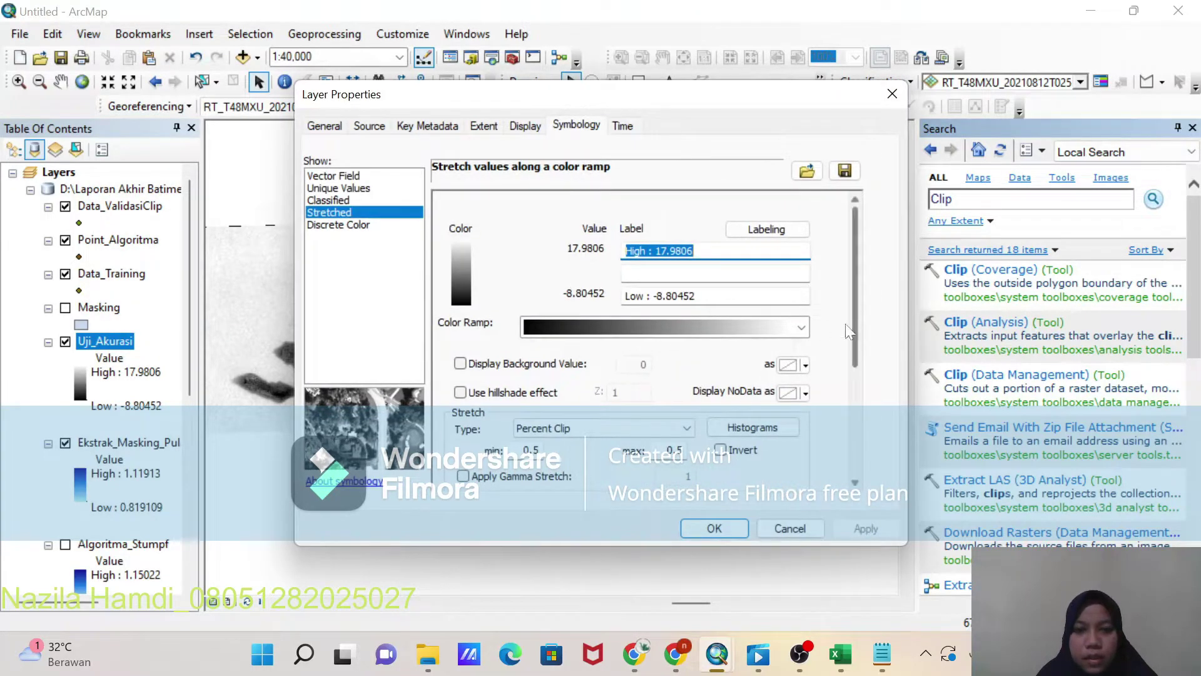
click(789, 328)
click(705, 194)
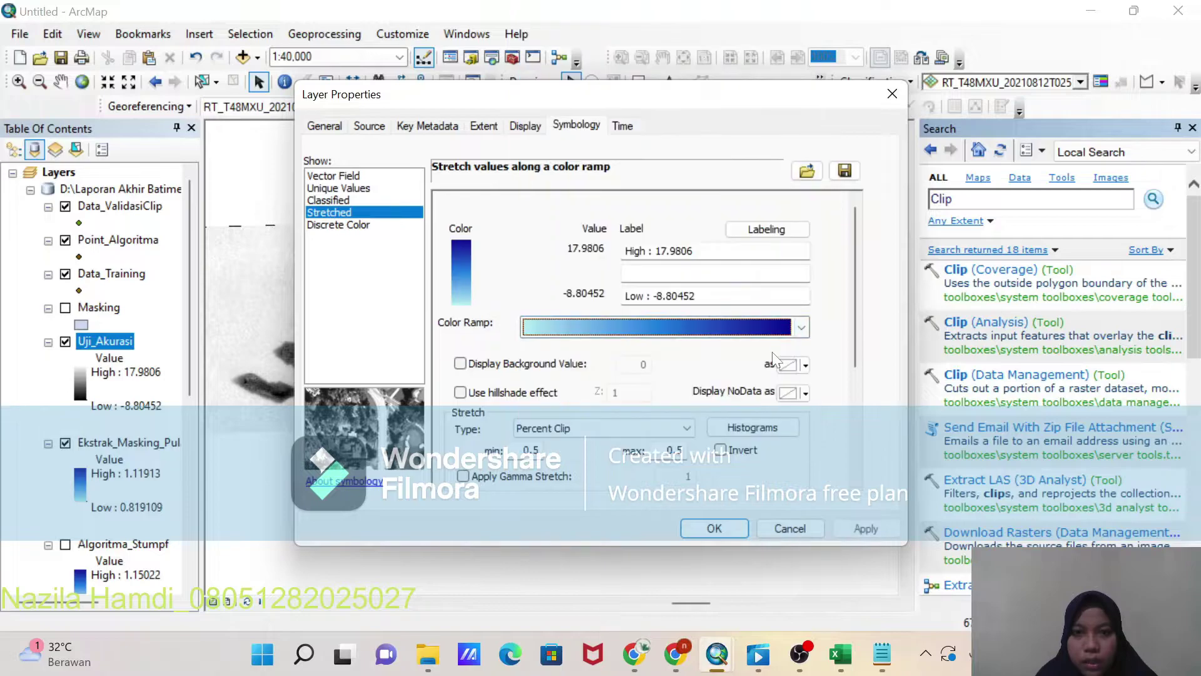
click(714, 529)
click(715, 529)
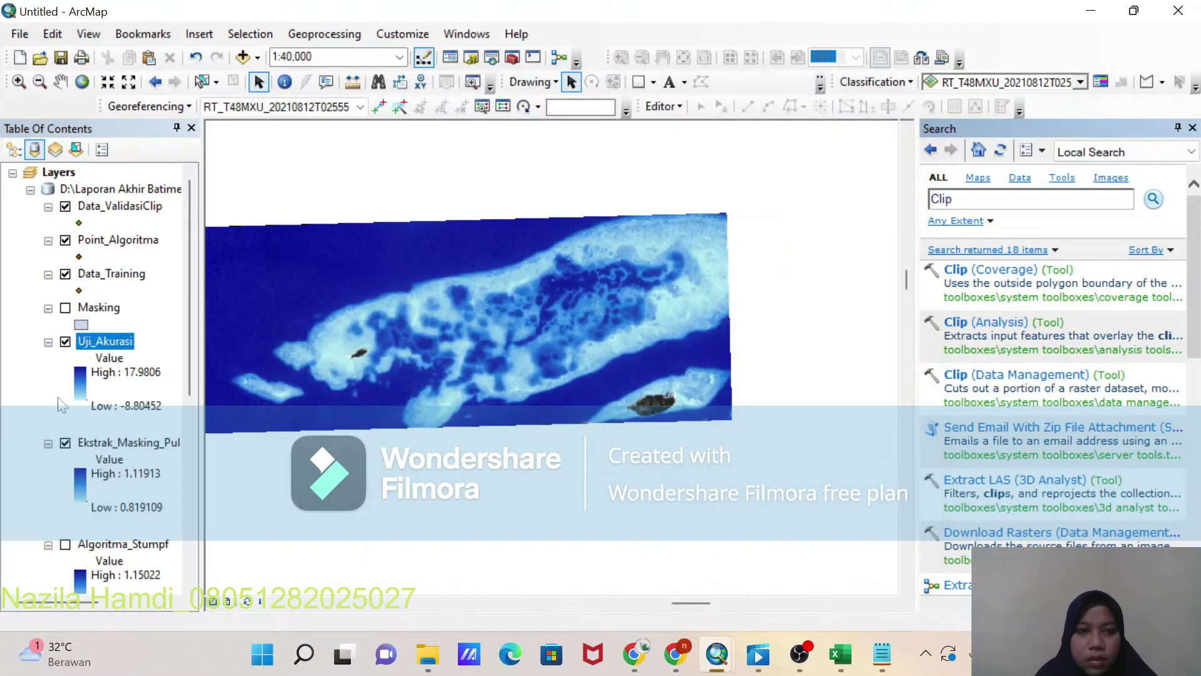
Step: Turn off the display of the Ekstrak_Masking_Pulau, Point_Algoritma and Data_Training layers
click(65, 443)
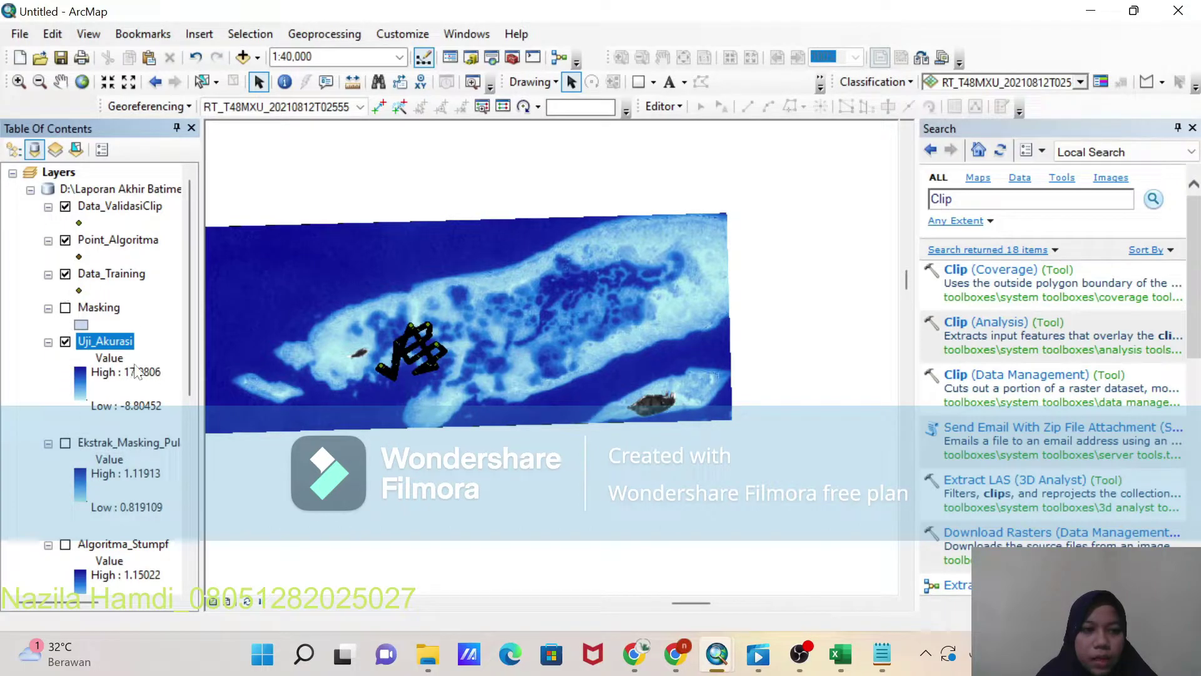
click(65, 240)
click(65, 274)
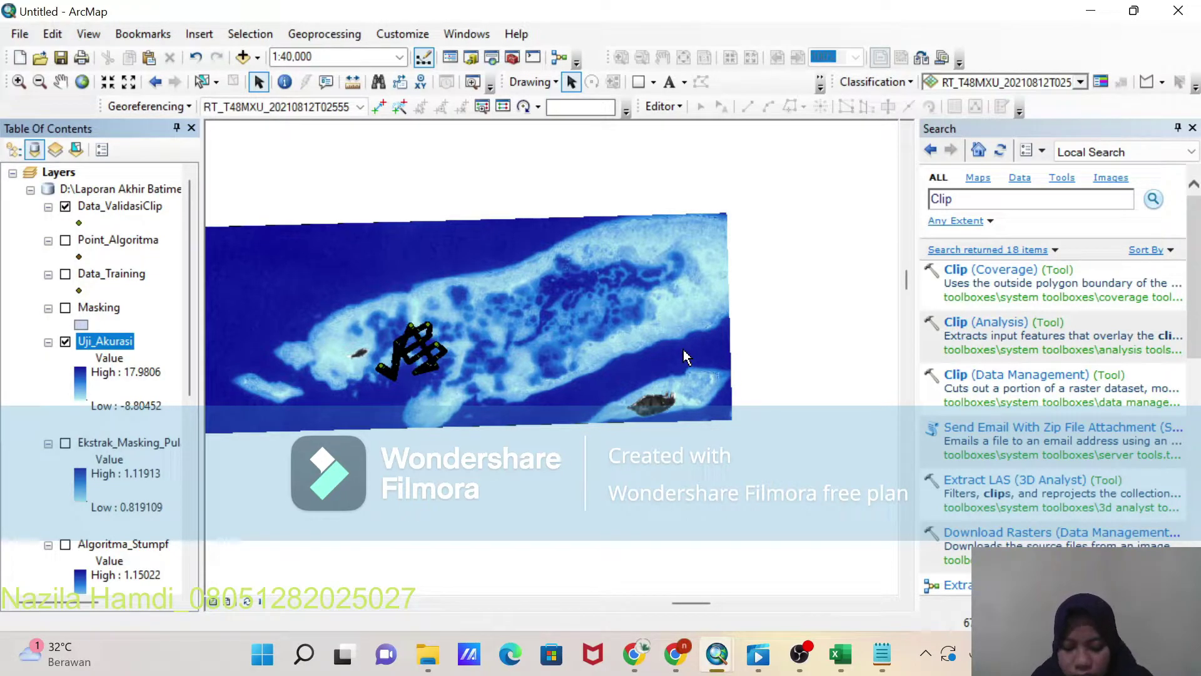
Step: Search the tools for "extract value to point"
click(942, 199)
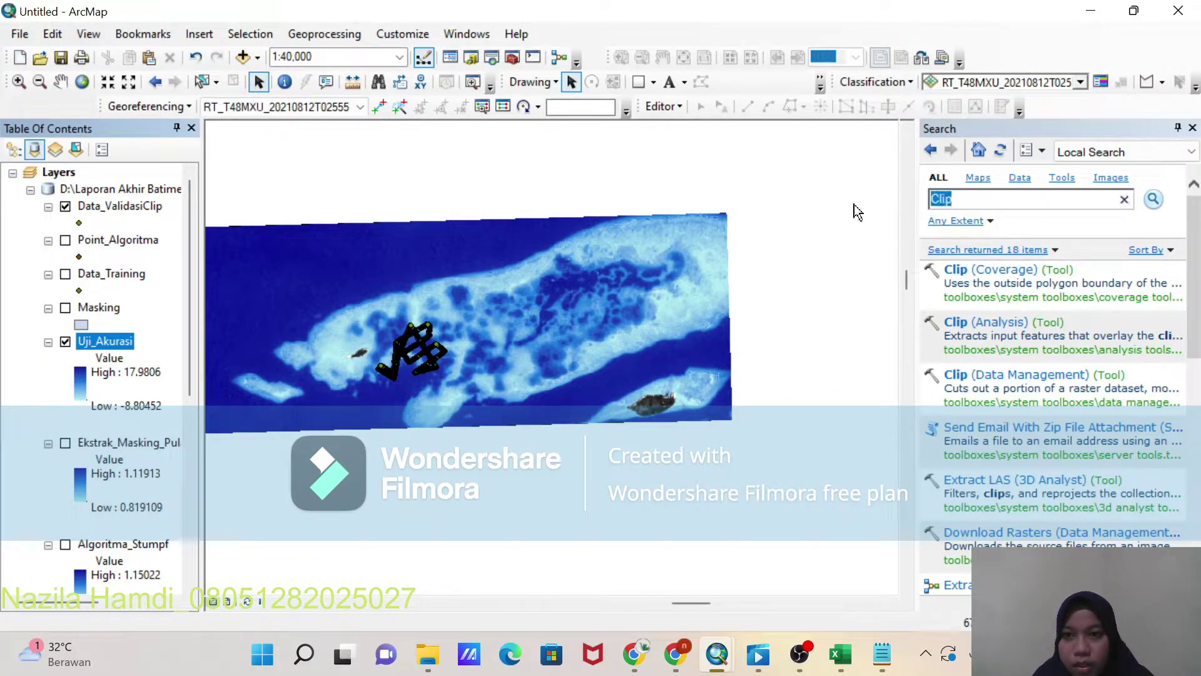
text(ex)
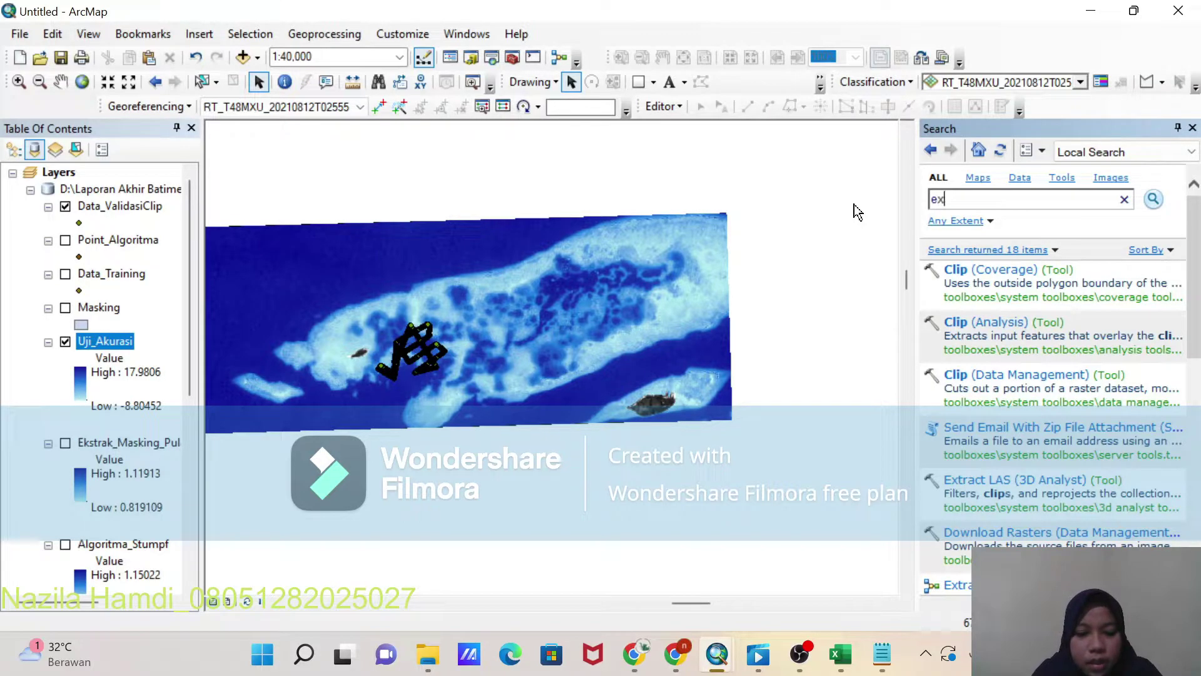
text(tract value )
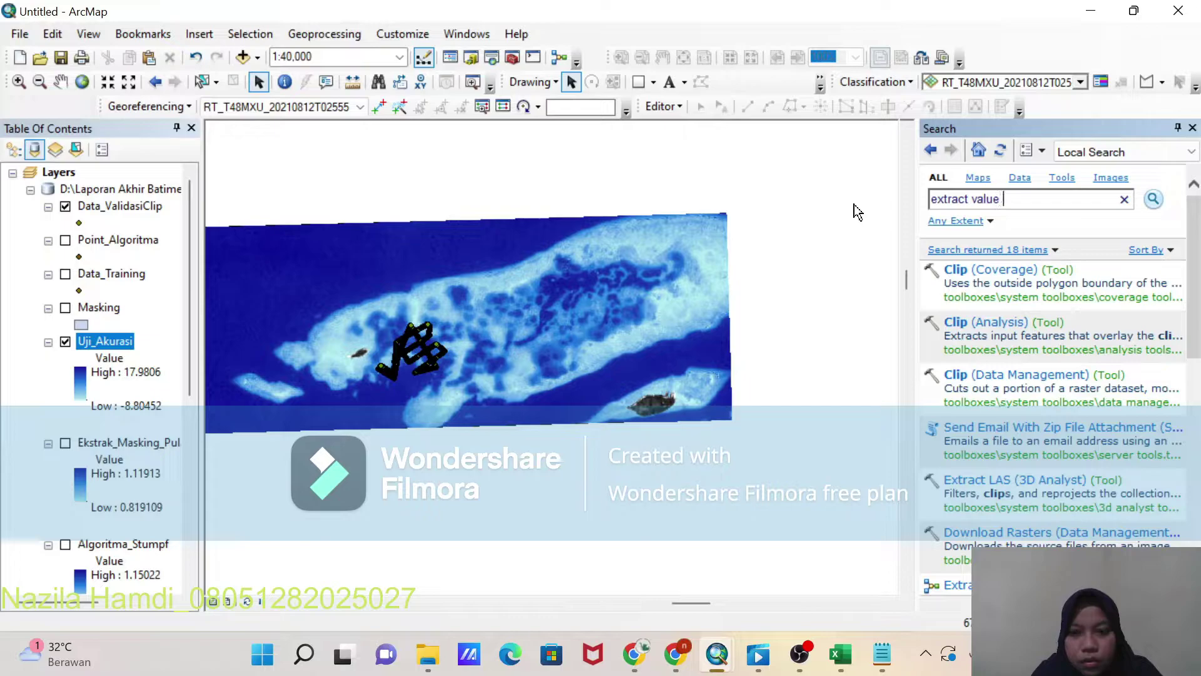
text(to poin)
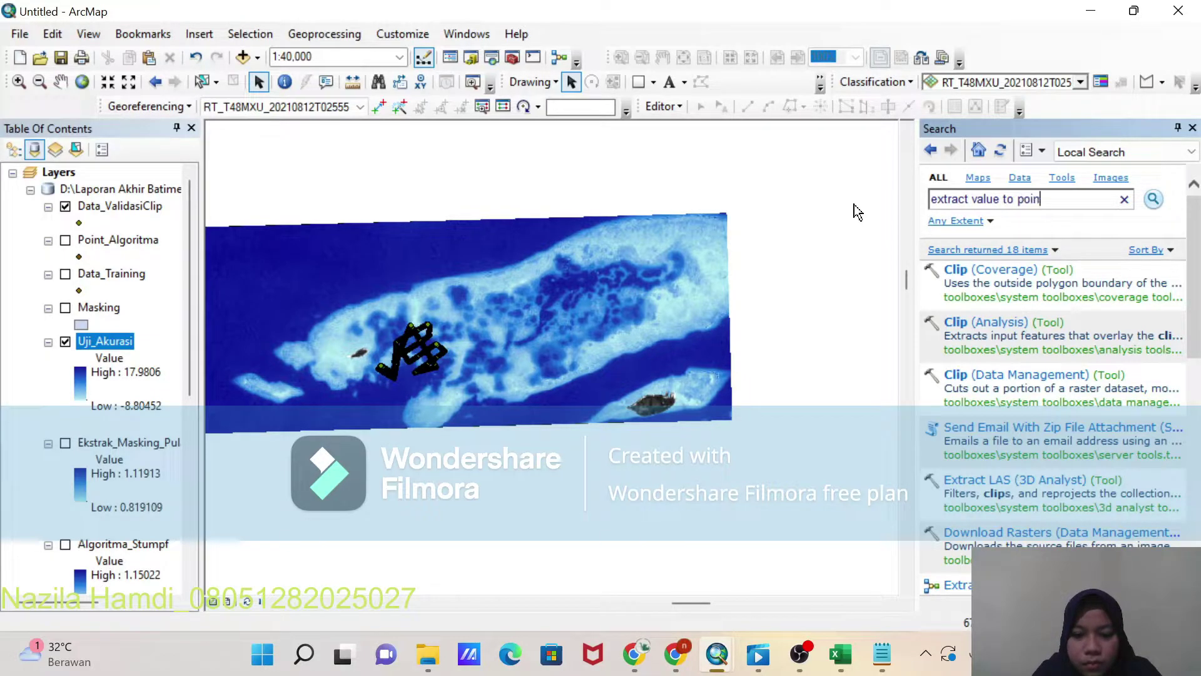
text(t)
key(Return)
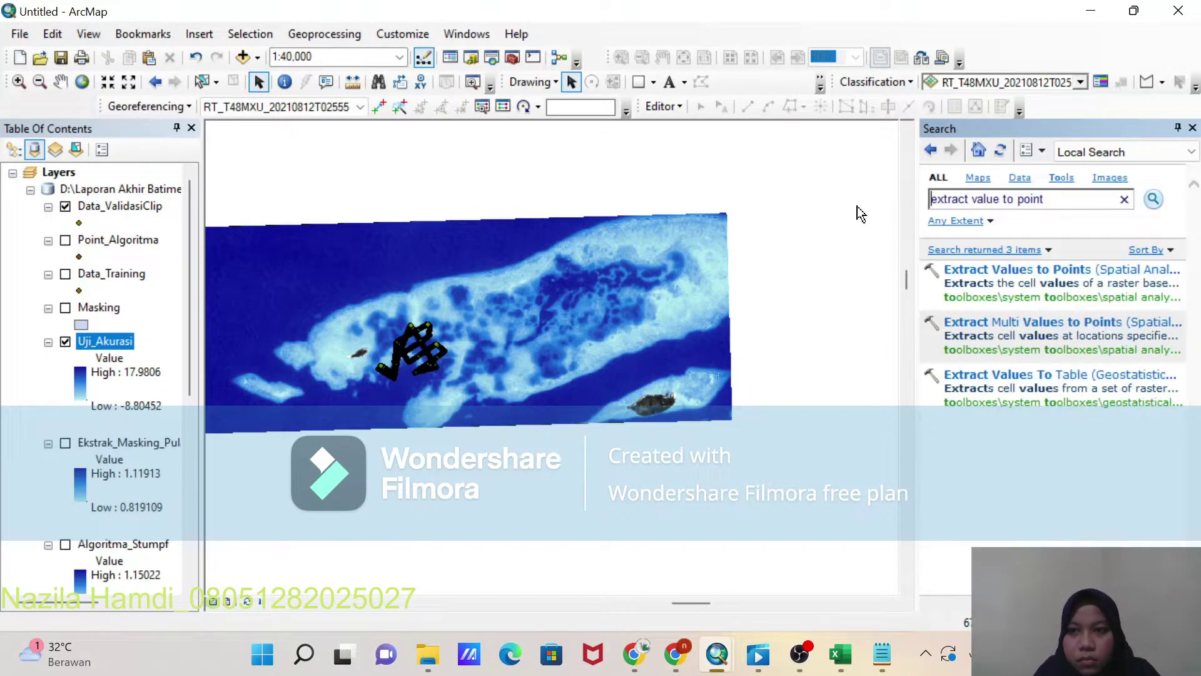
Step: Set up Extract Values to Points with Data_ValidasiClip as the input points and Uji_Akurasi as the input raster
click(1036, 275)
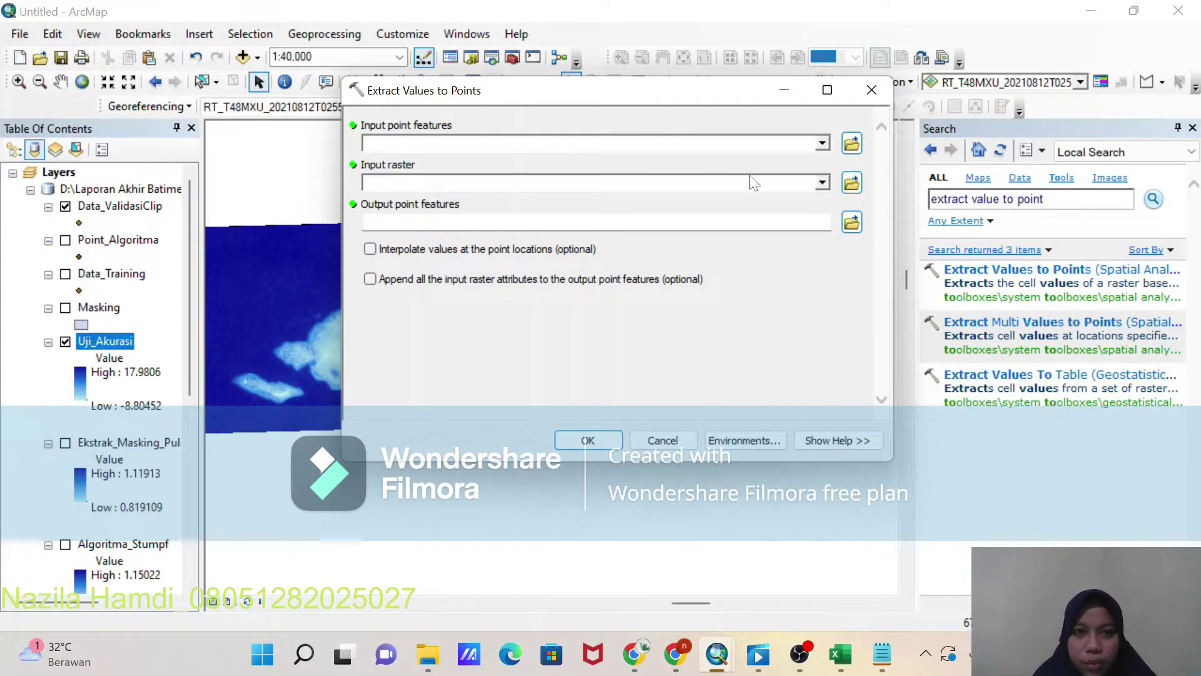
click(821, 144)
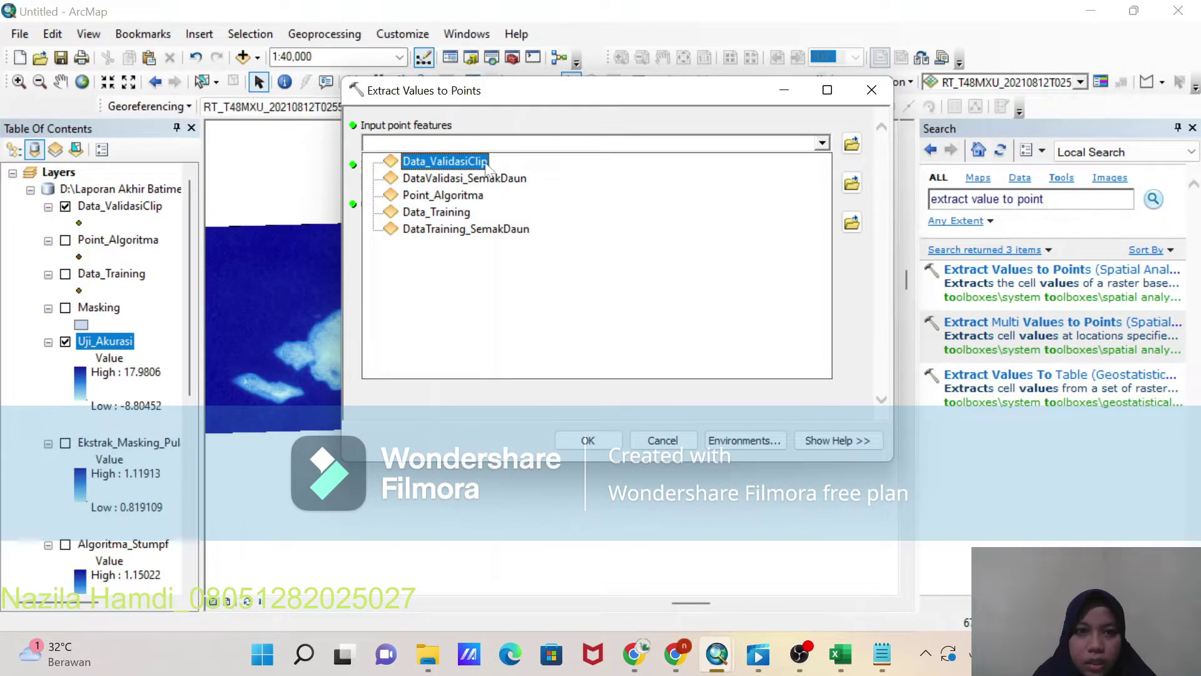
click(449, 161)
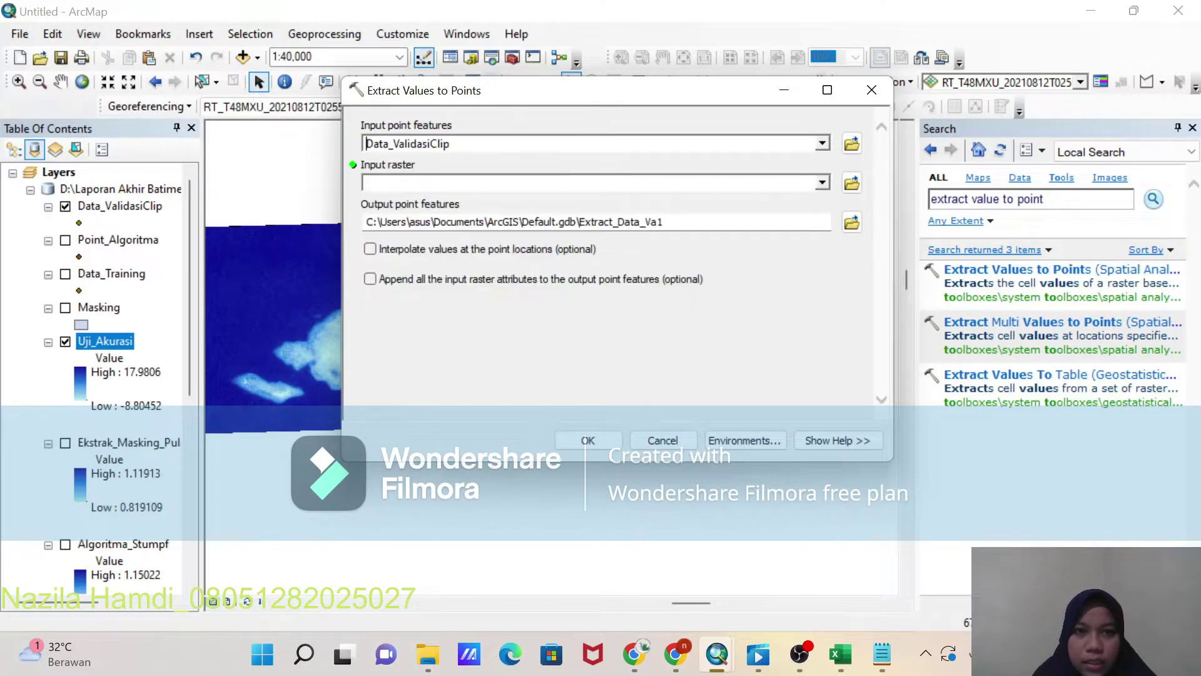
click(822, 183)
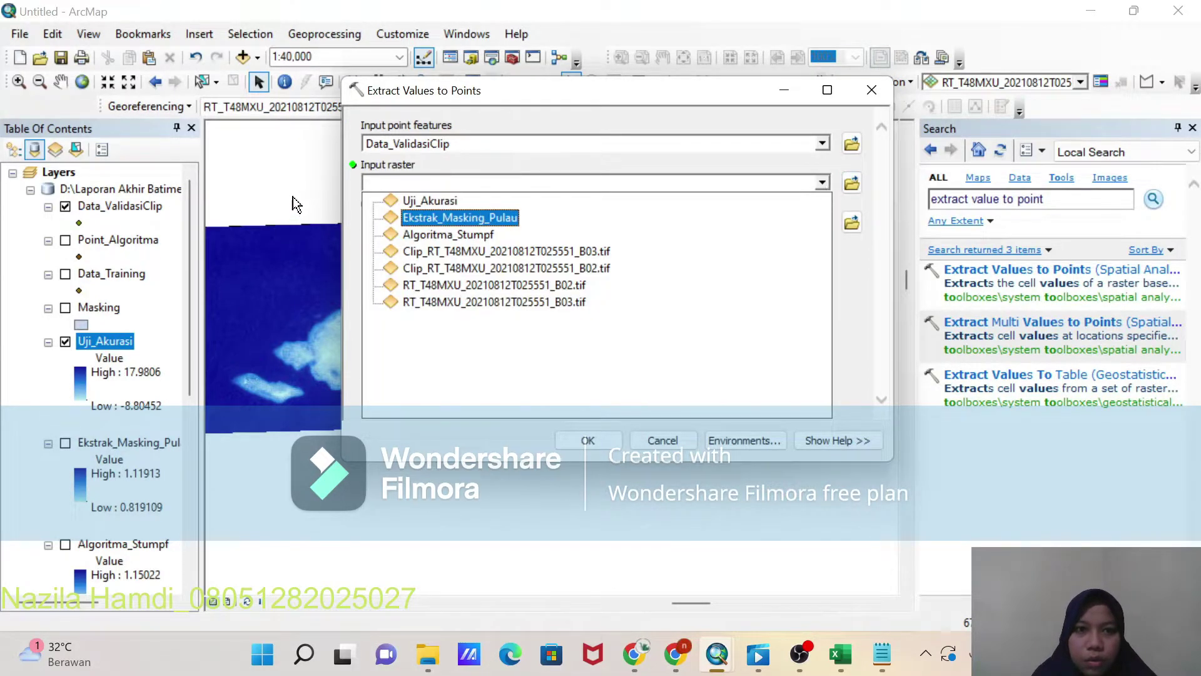
click(432, 201)
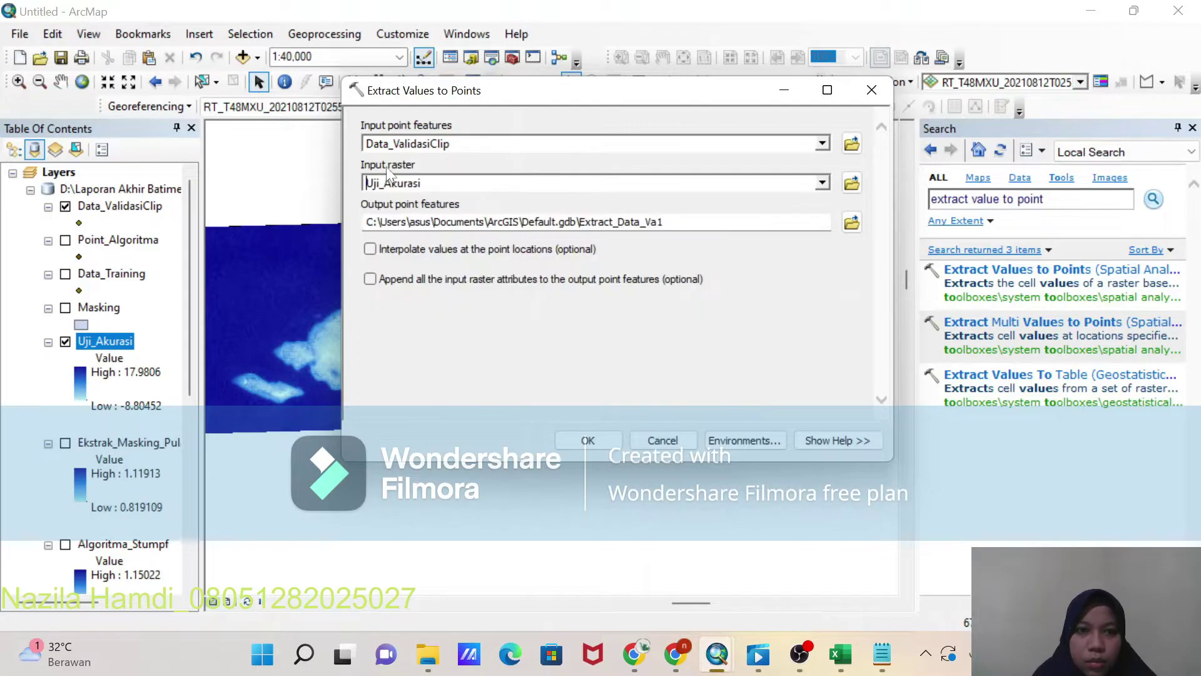
Step: Name the output point features Hasil_Akhir in Masking.gdb and run the value extraction
click(852, 222)
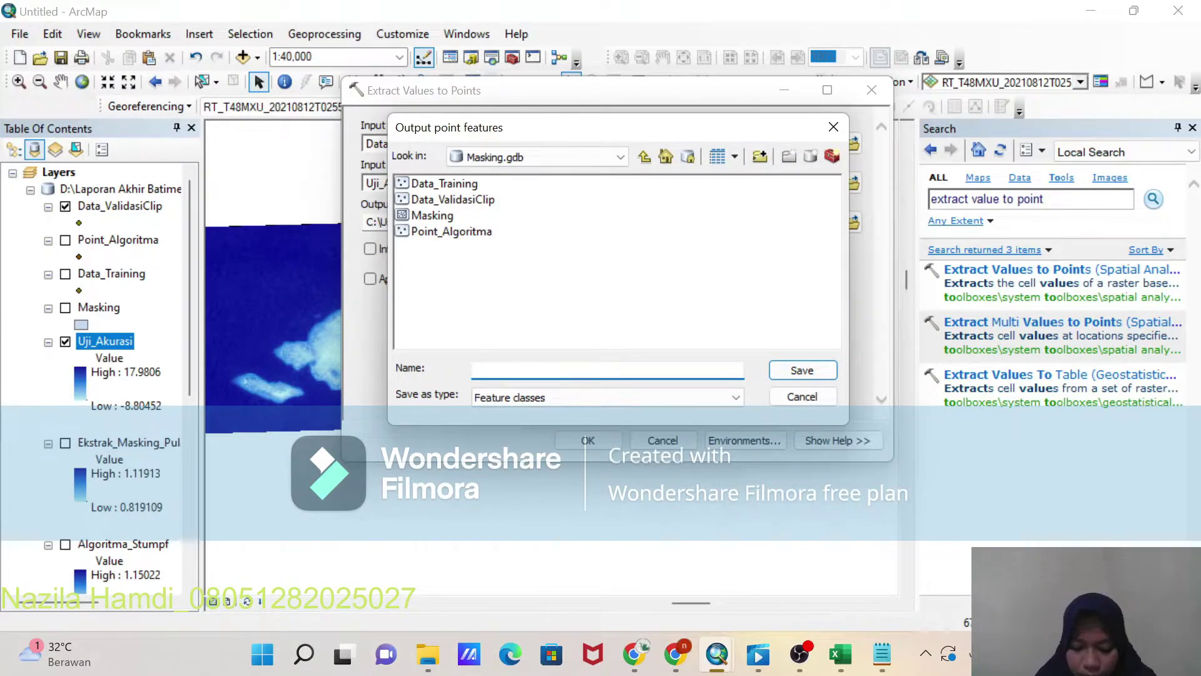
text(Hasil_Akhir)
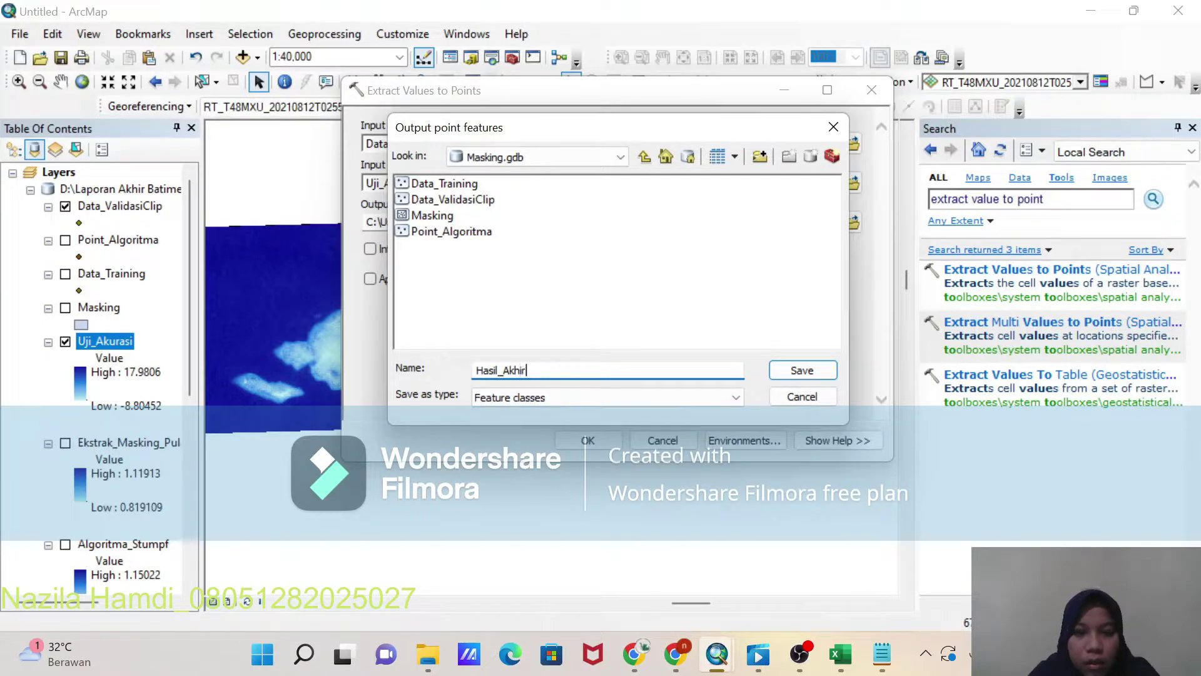
click(786, 376)
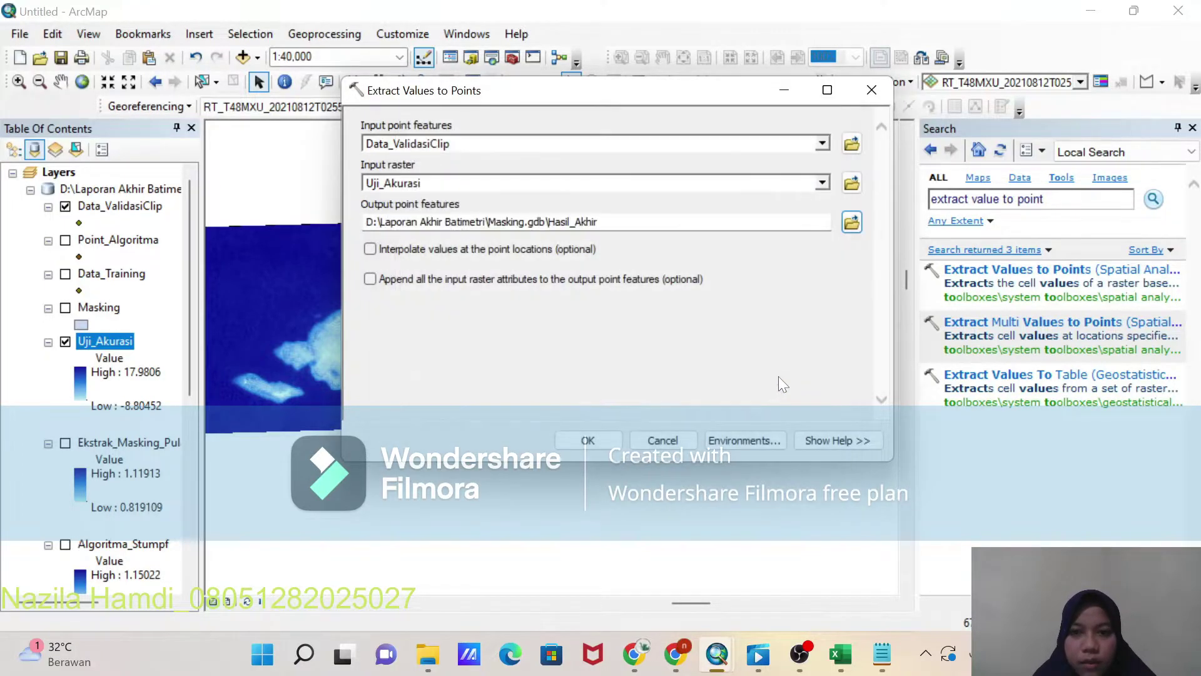
click(588, 441)
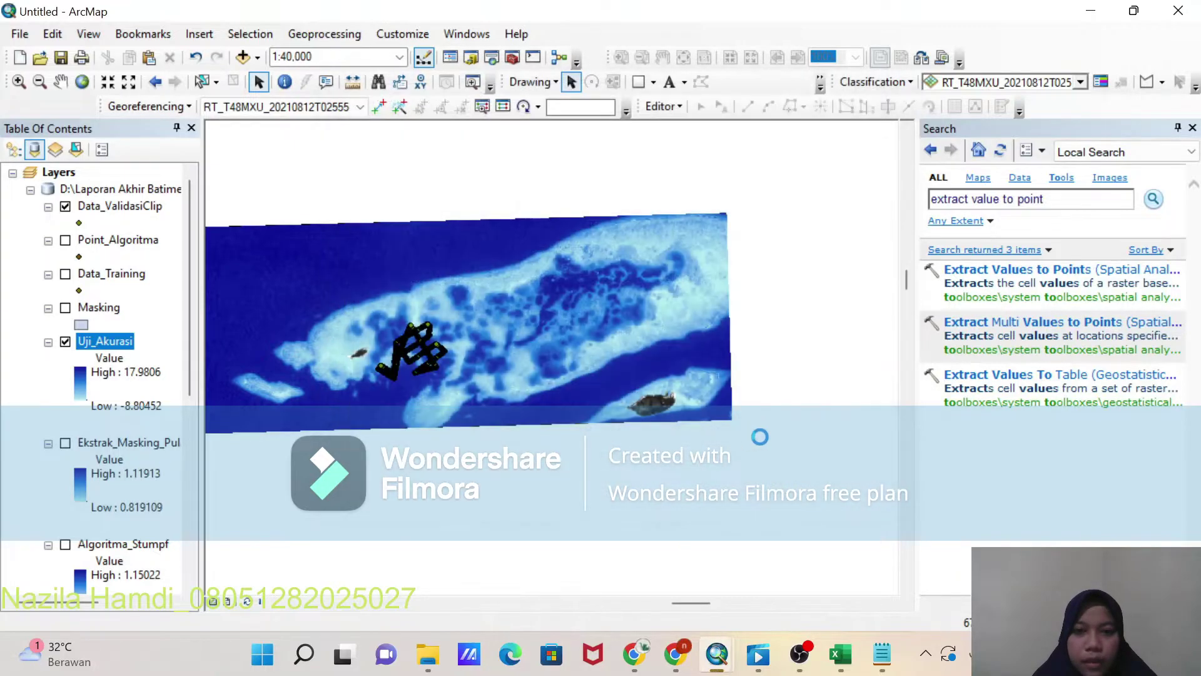
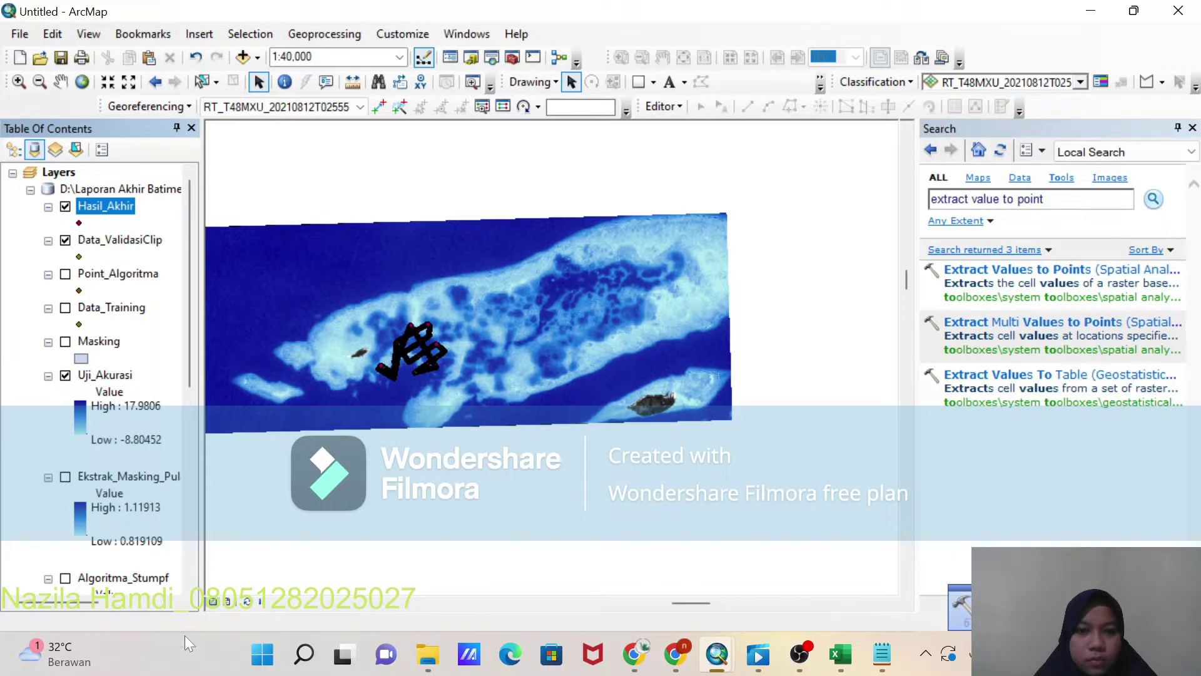
Step: Hide the FID, Shape, X and Y fields of the Hasil_Akhir layer, keeping Z_Koreksi and RASTERVALU visible
scroll(424, 269, up, 2)
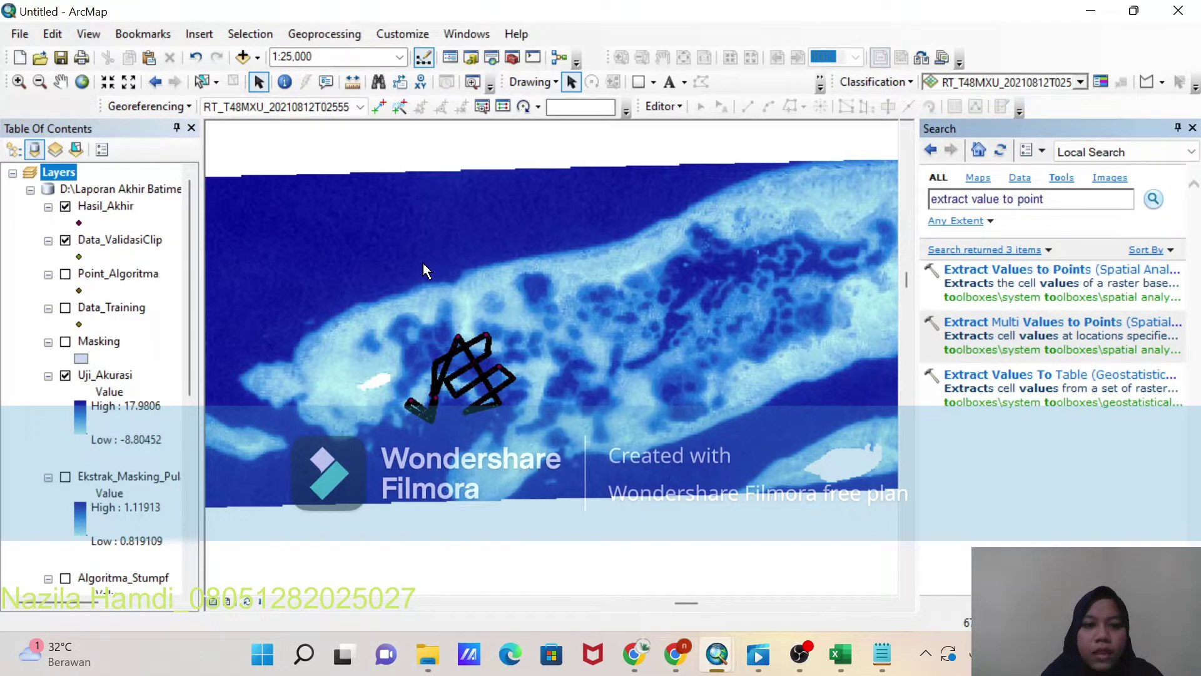
right_click(118, 210)
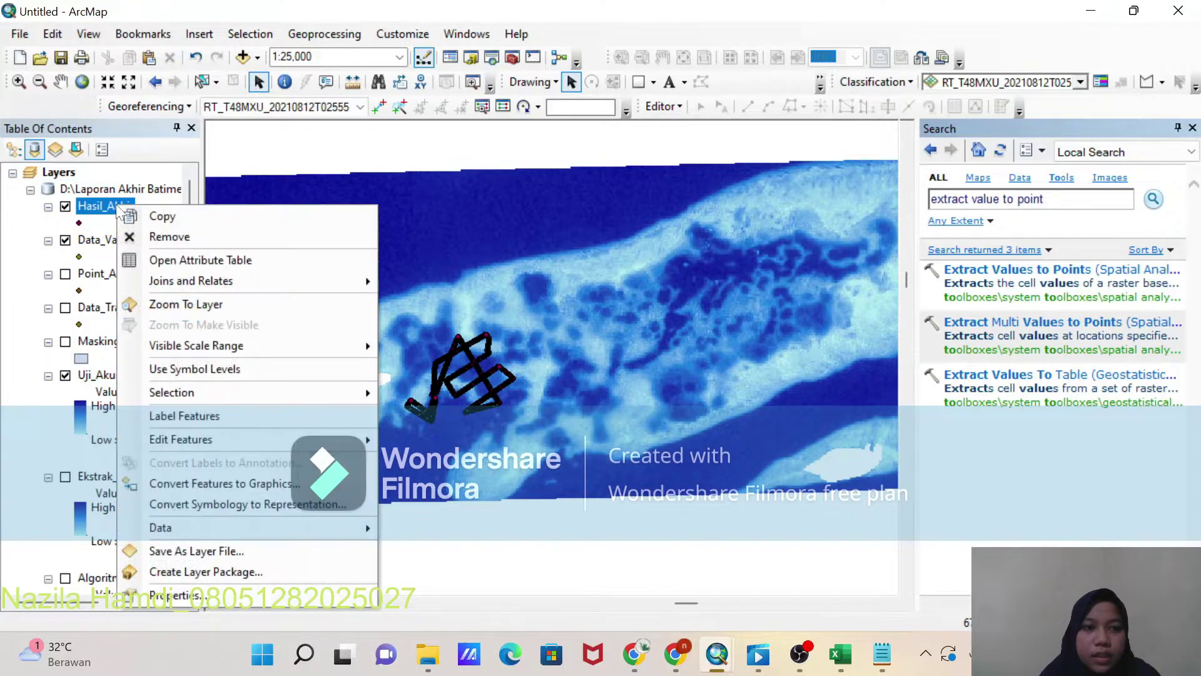
click(187, 595)
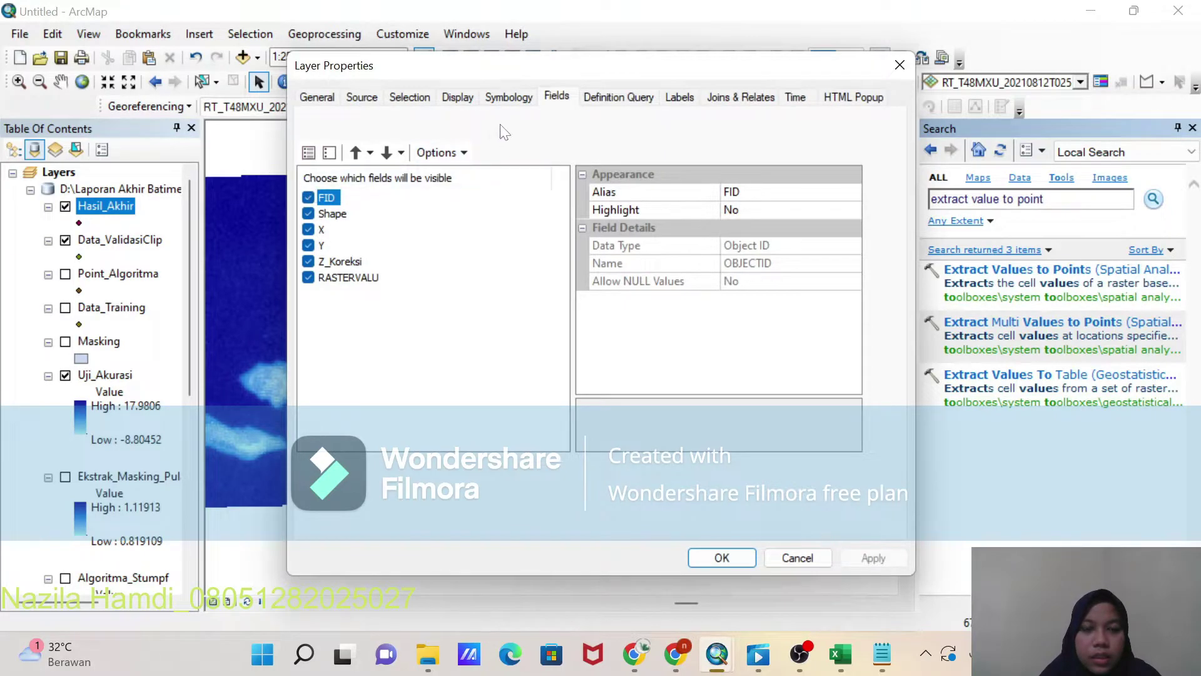
click(307, 197)
click(308, 214)
click(309, 229)
click(308, 245)
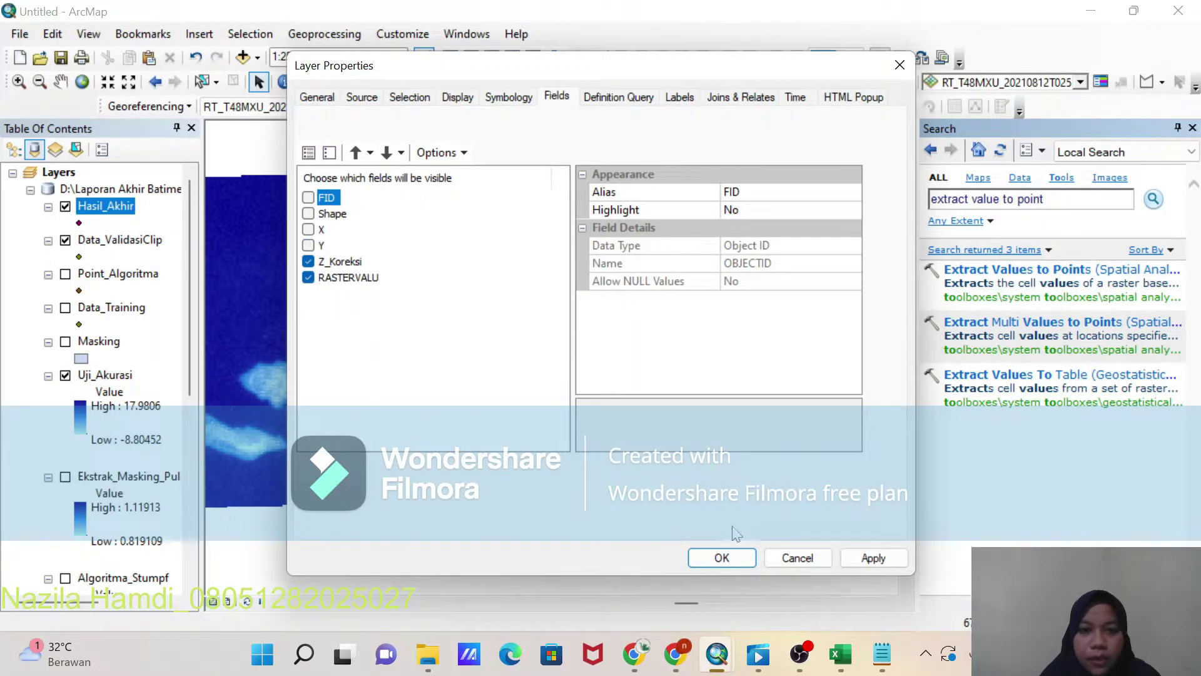
click(874, 557)
click(721, 557)
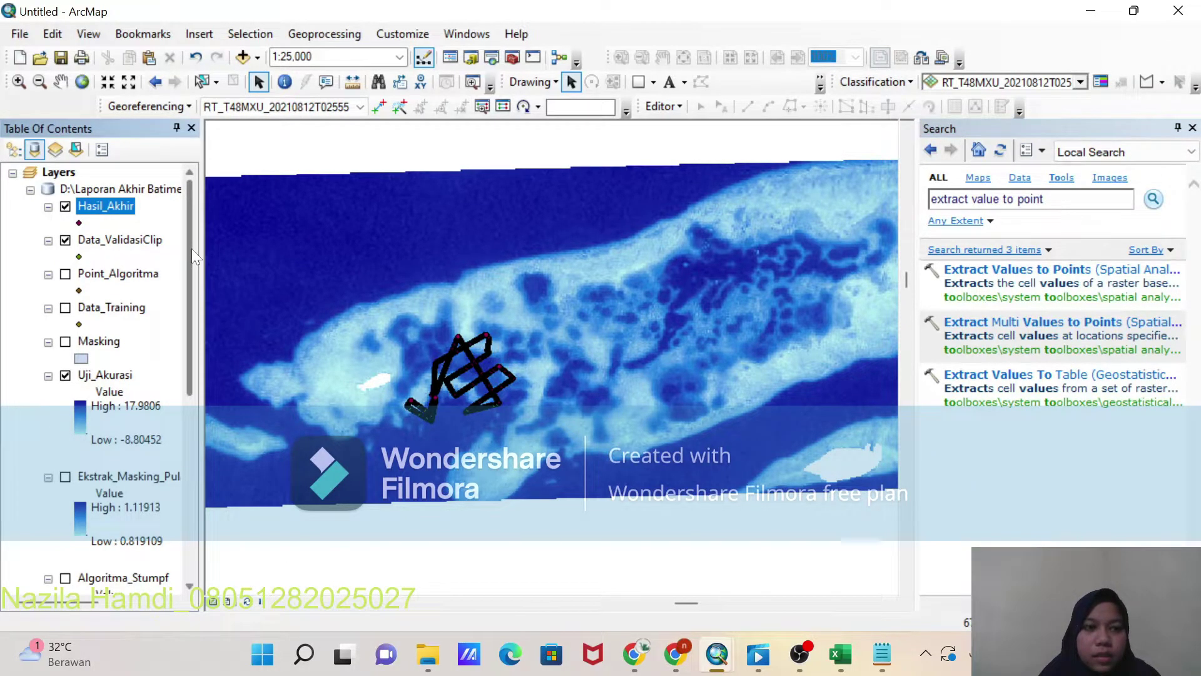
Step: Open the attribute table of Hasil_Akhir and start exporting all its records
right_click(128, 209)
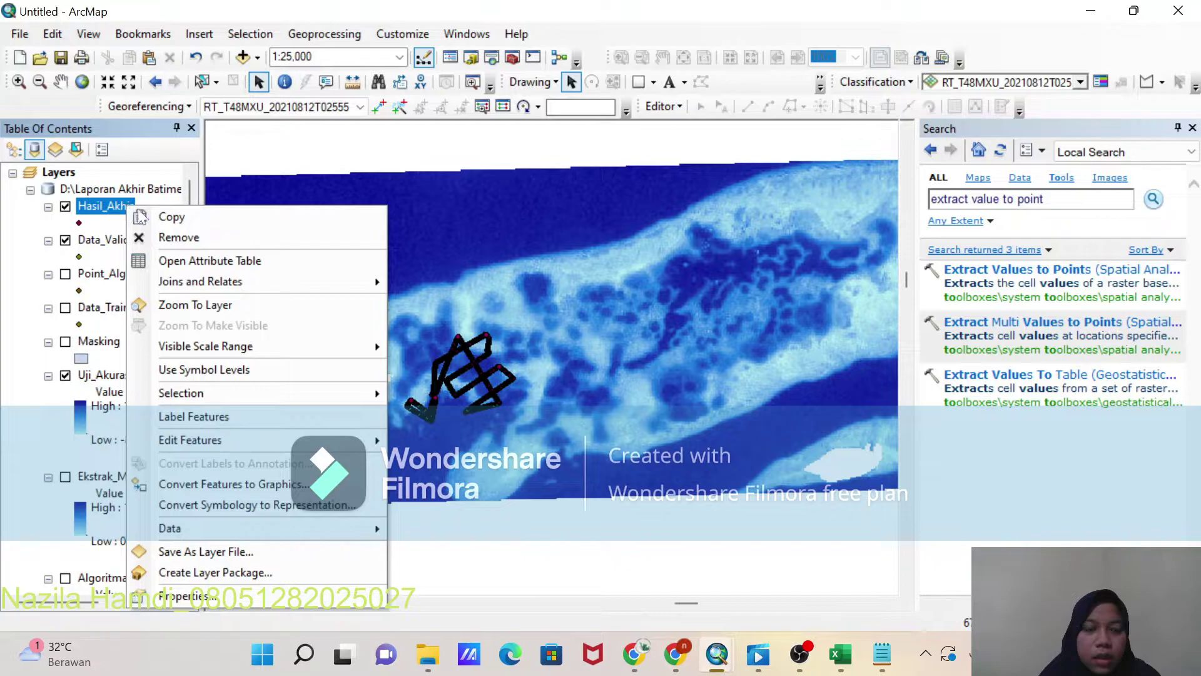
click(268, 263)
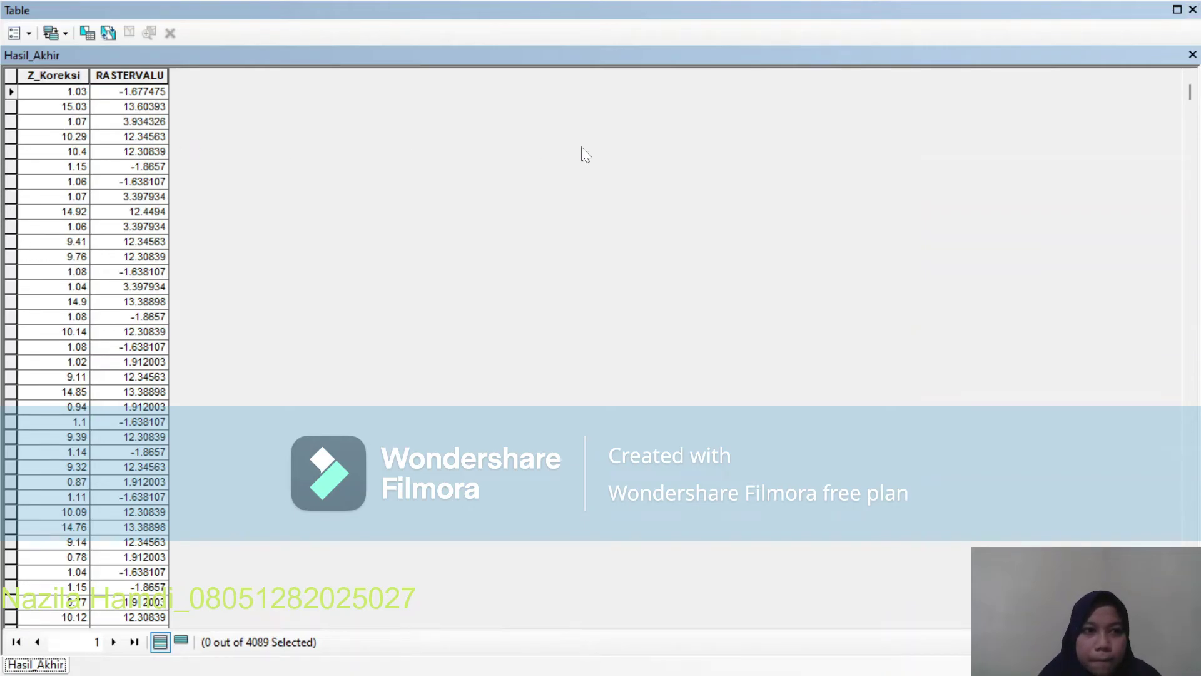
click(28, 39)
click(115, 458)
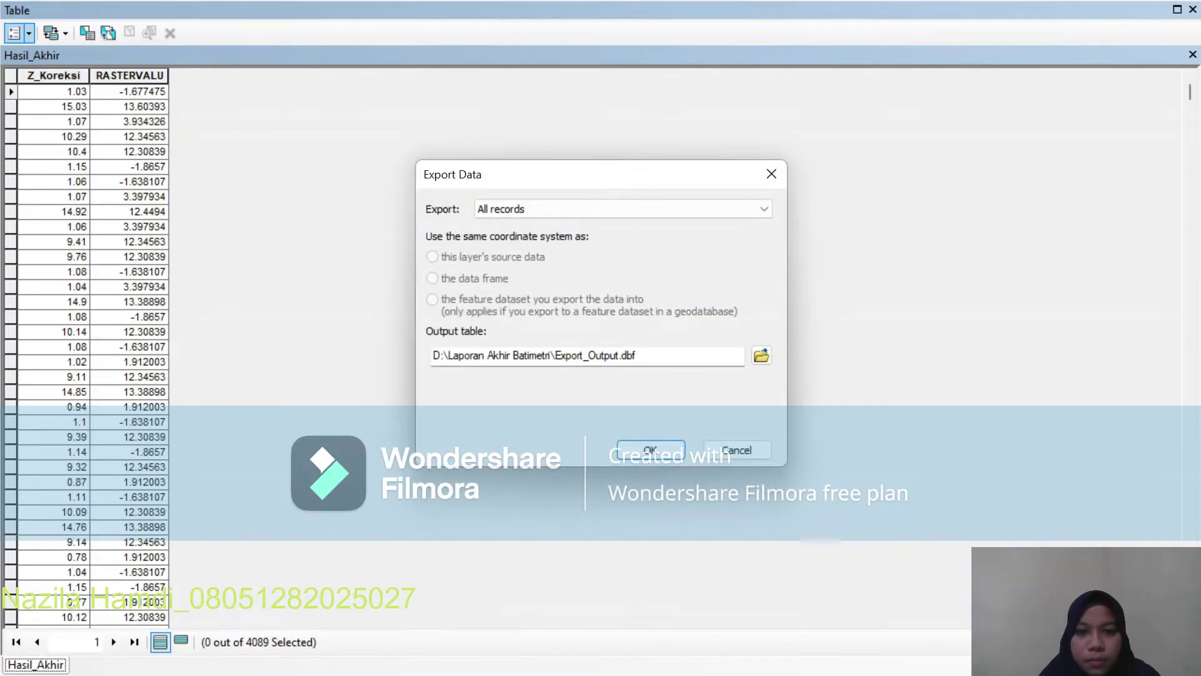
Step: Export the table as dBASE file Hasil_Validasi.dbf in D:\Laporan Akhir Batimetri without adding it to the map, and close the table
click(762, 355)
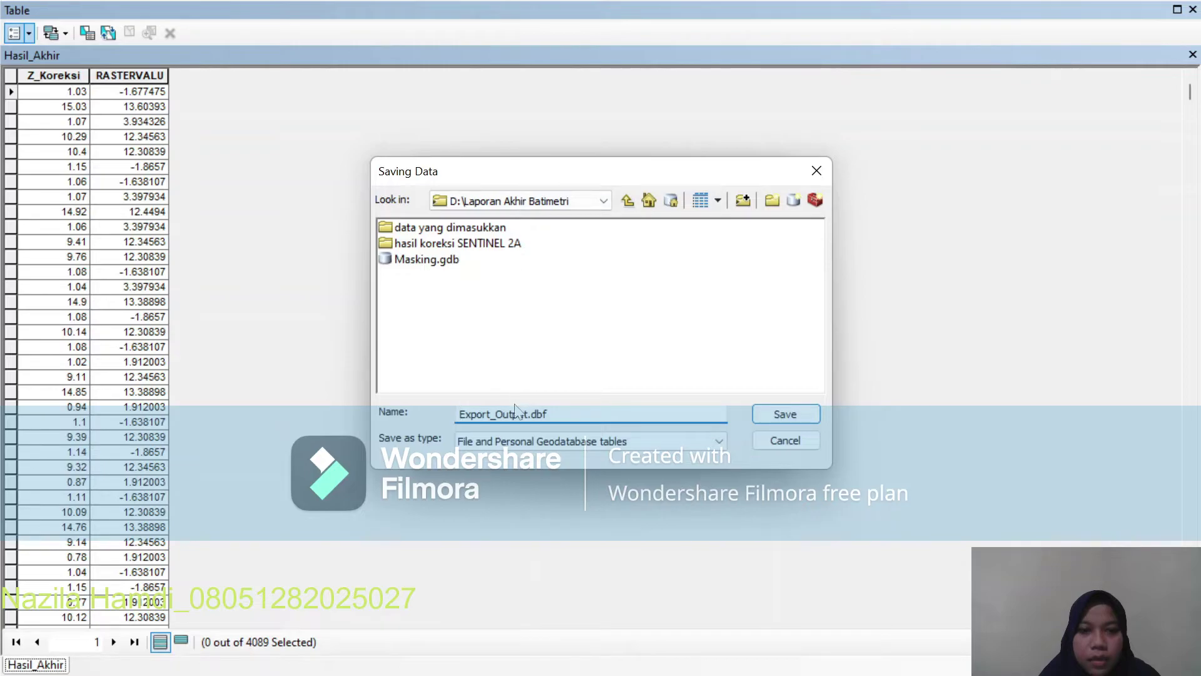
double_click(528, 413)
drag(460, 414, 548, 414)
text(Hasil_Validasi)
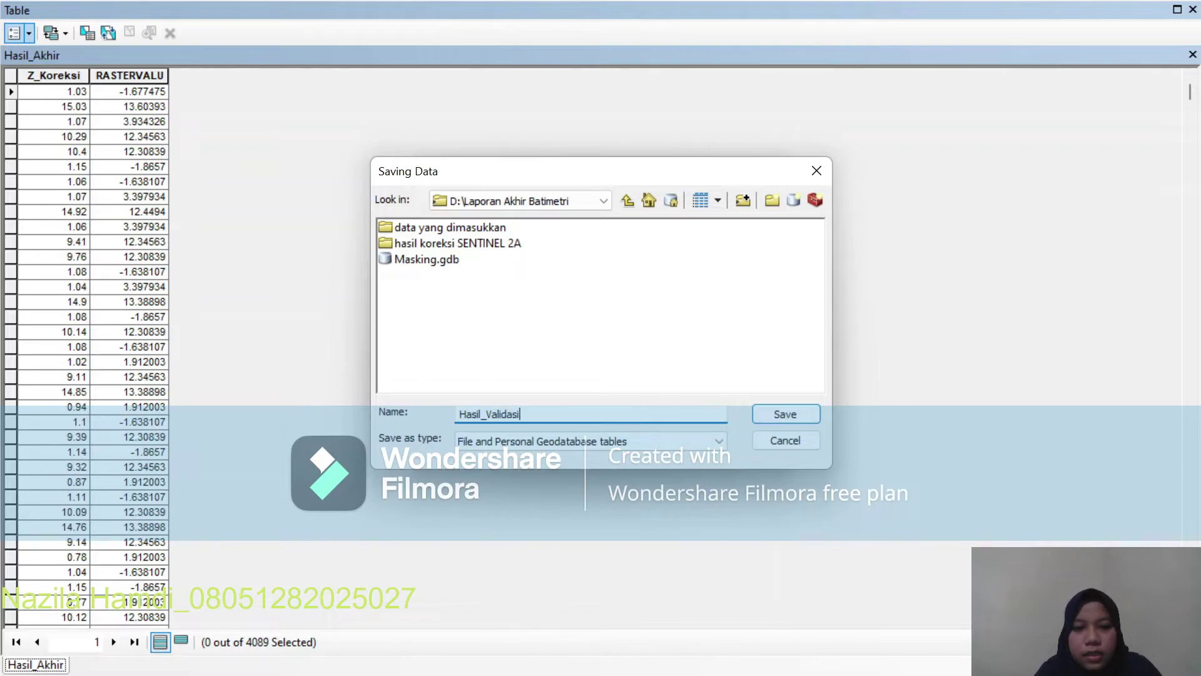
click(522, 445)
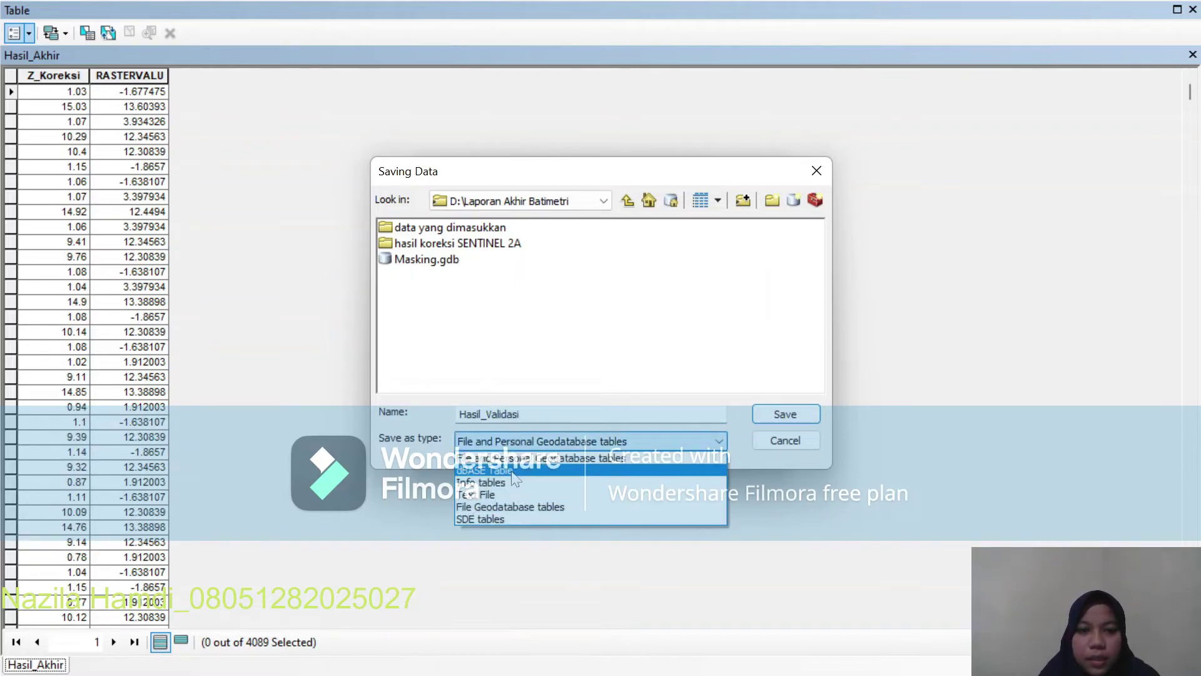
click(512, 471)
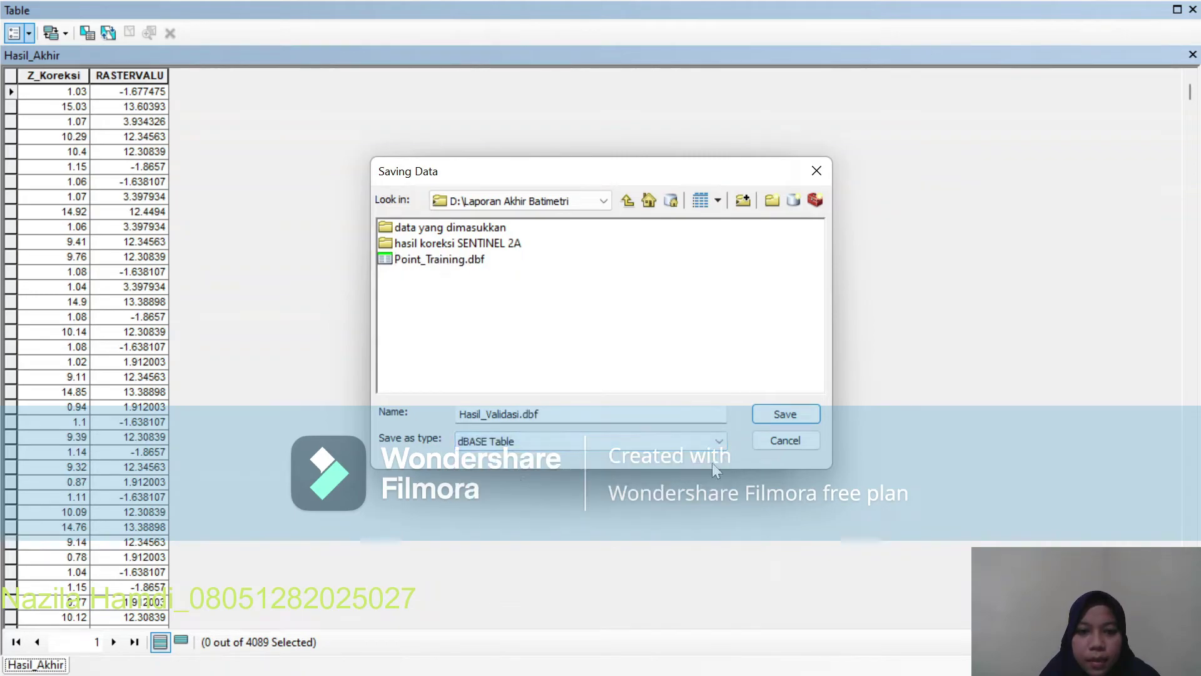
click(790, 413)
click(651, 449)
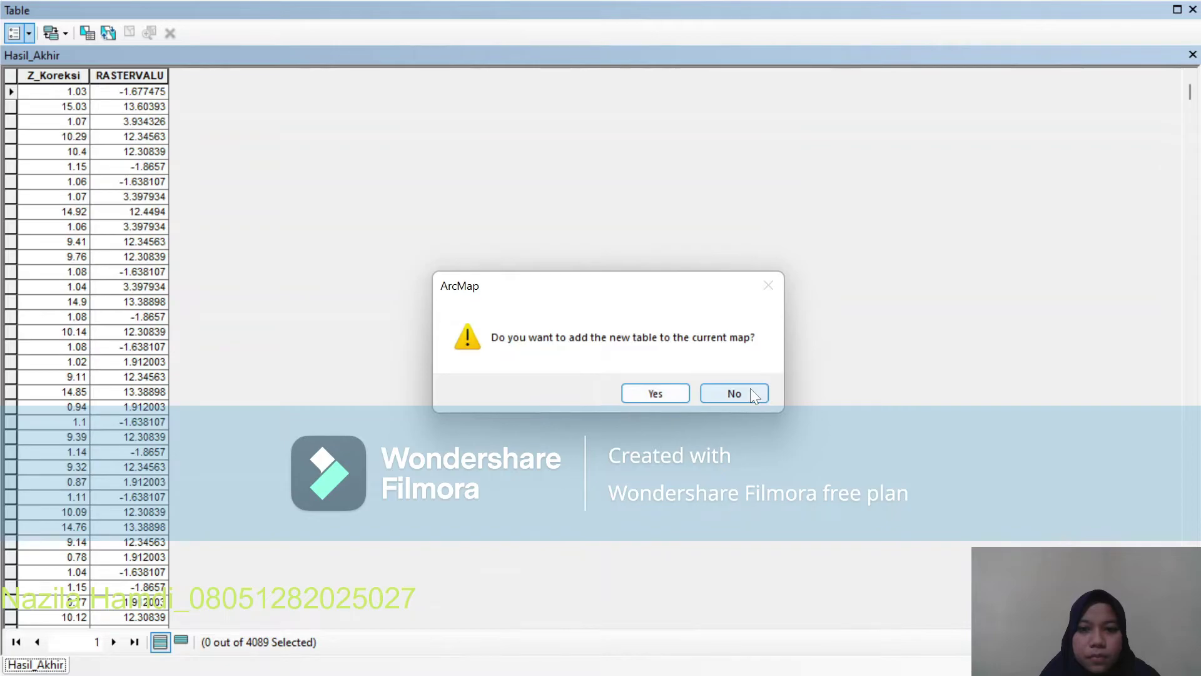
click(753, 394)
click(1194, 9)
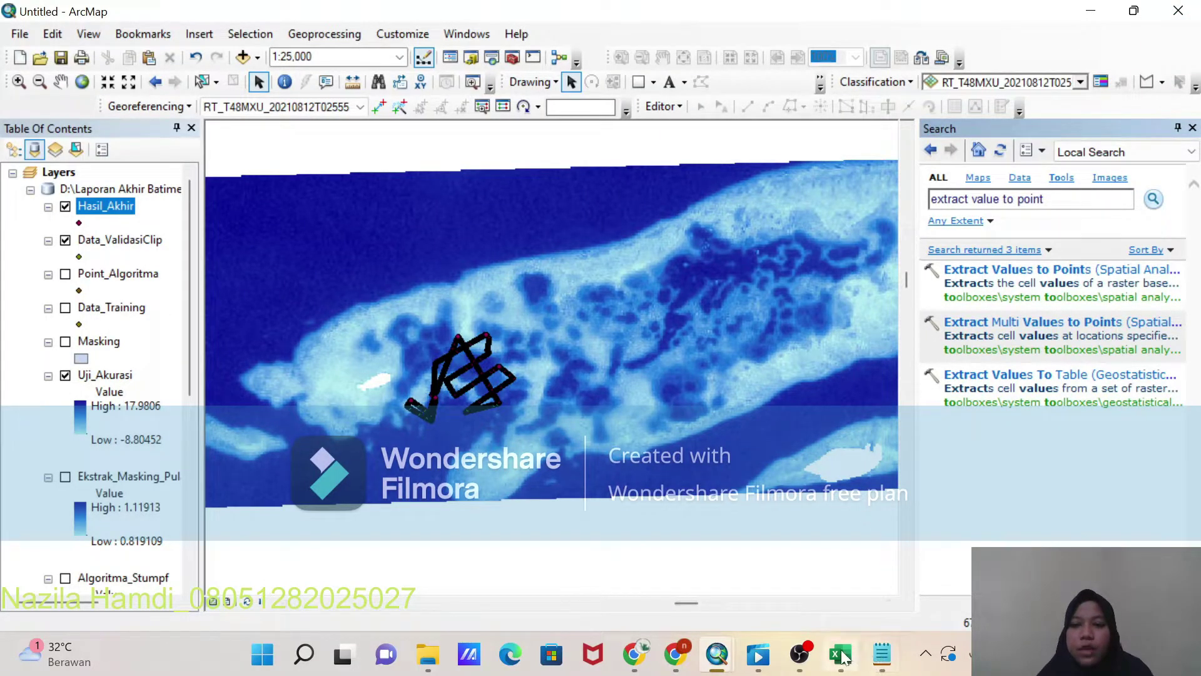
Step: Switch to the Point_Training workbook in Excel and add a blank worksheet
mouse_move(845, 656)
click(856, 563)
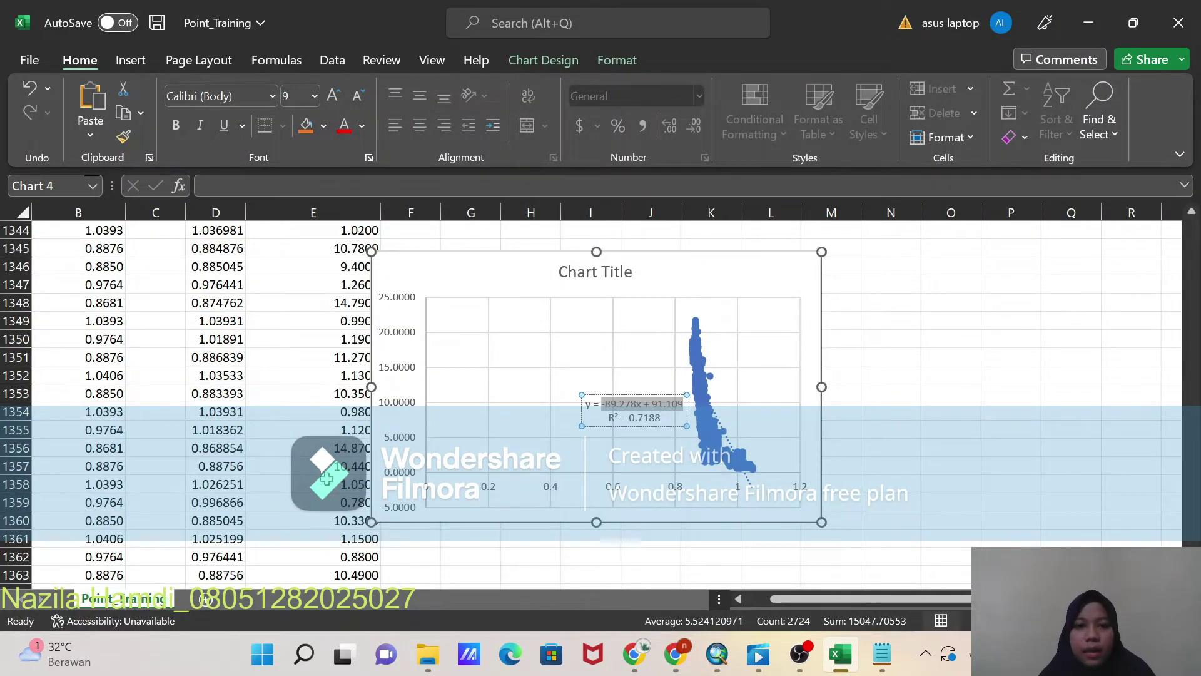
click(205, 599)
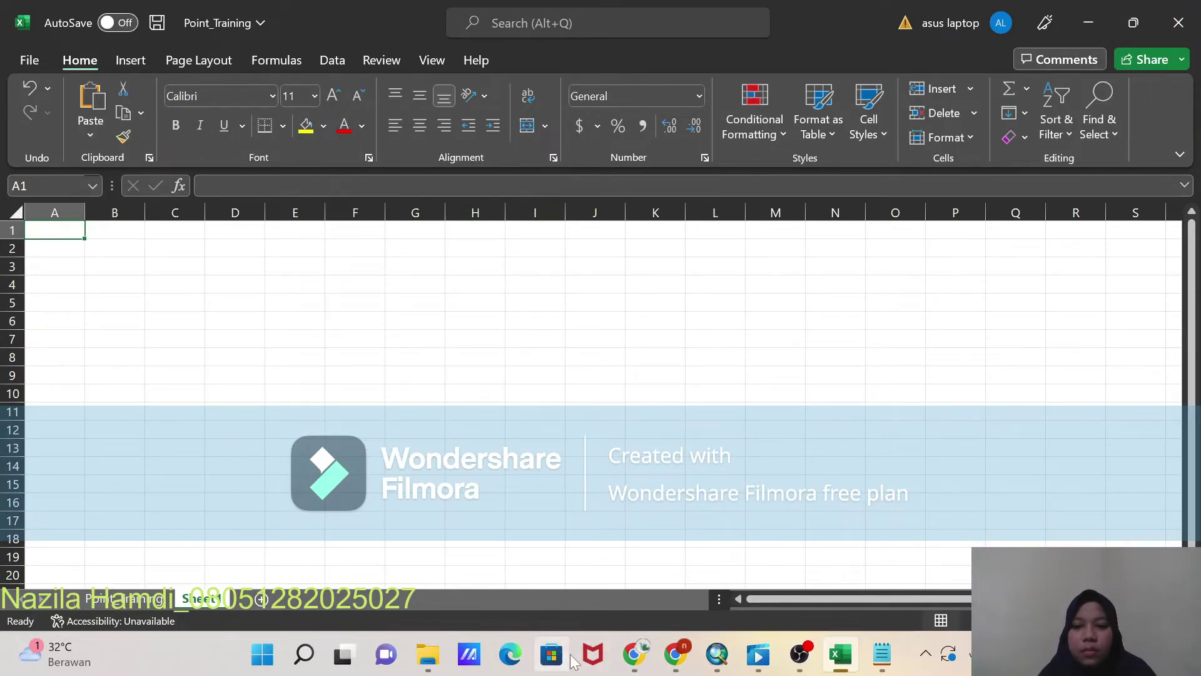
Step: Arrange the Excel window side by side with the File Explorer window of the Data Prak PJ materi BATIMETRI folder
click(1131, 13)
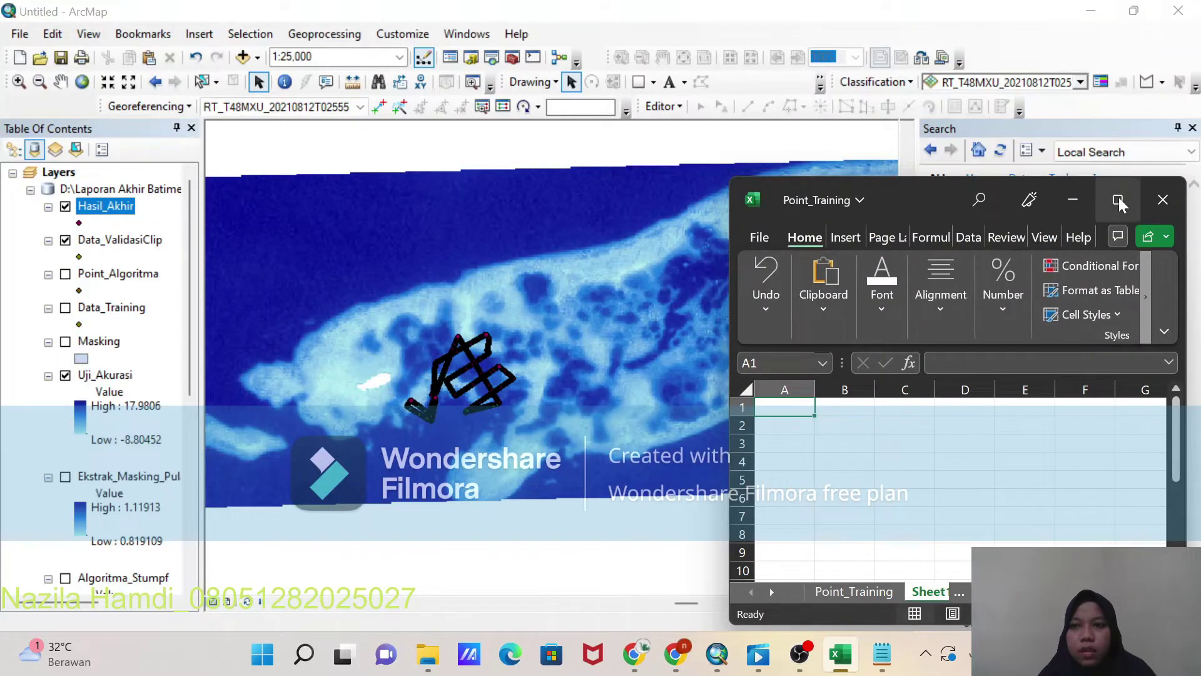
mouse_move(1118, 199)
click(1079, 241)
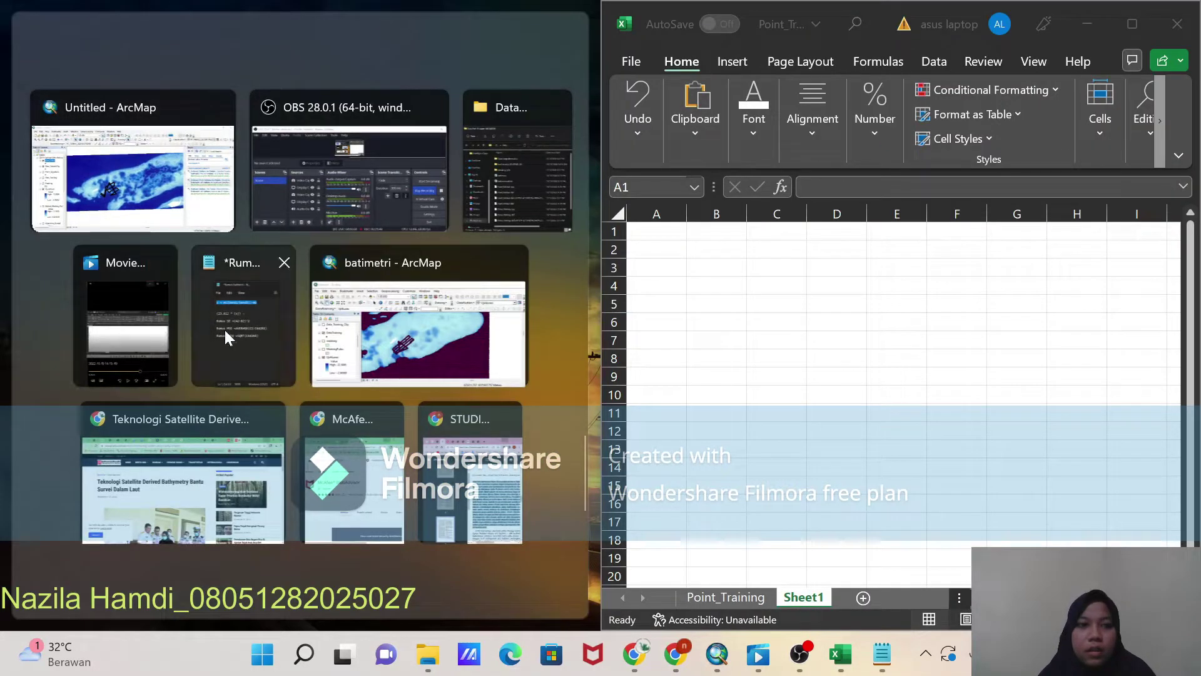
click(554, 179)
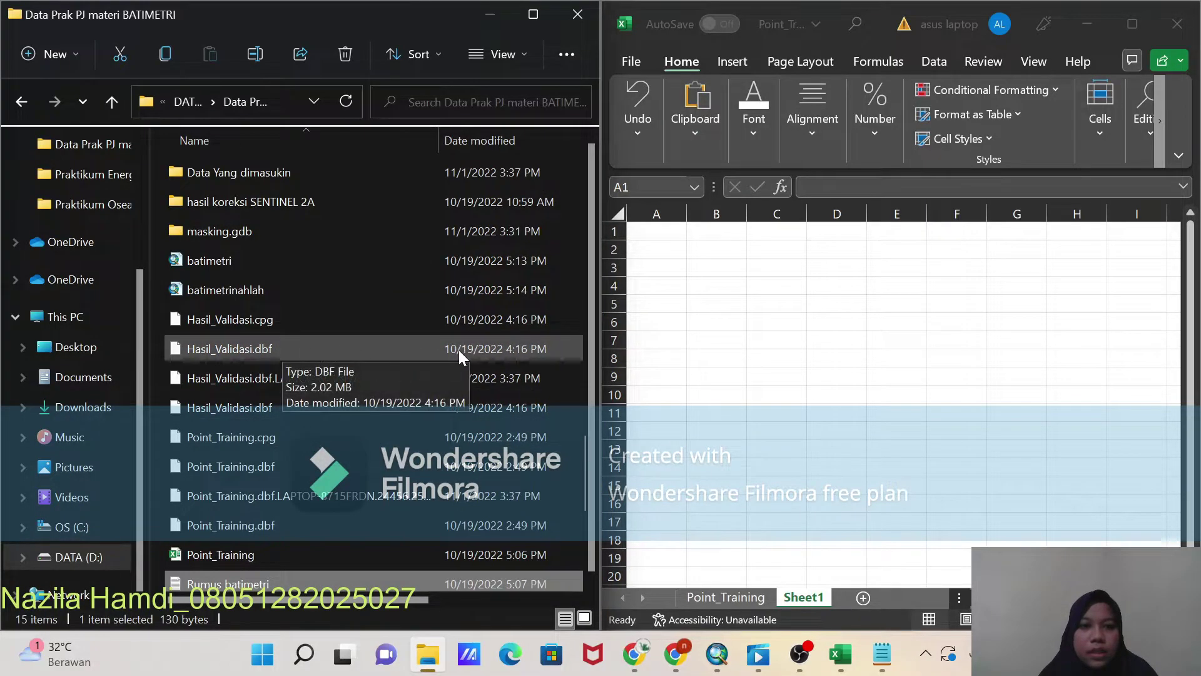
Step: Bring Hasil_Validasi.dbf from the folder into Excel as a Hasil_Validasi sheet
drag(426, 594, 448, 603)
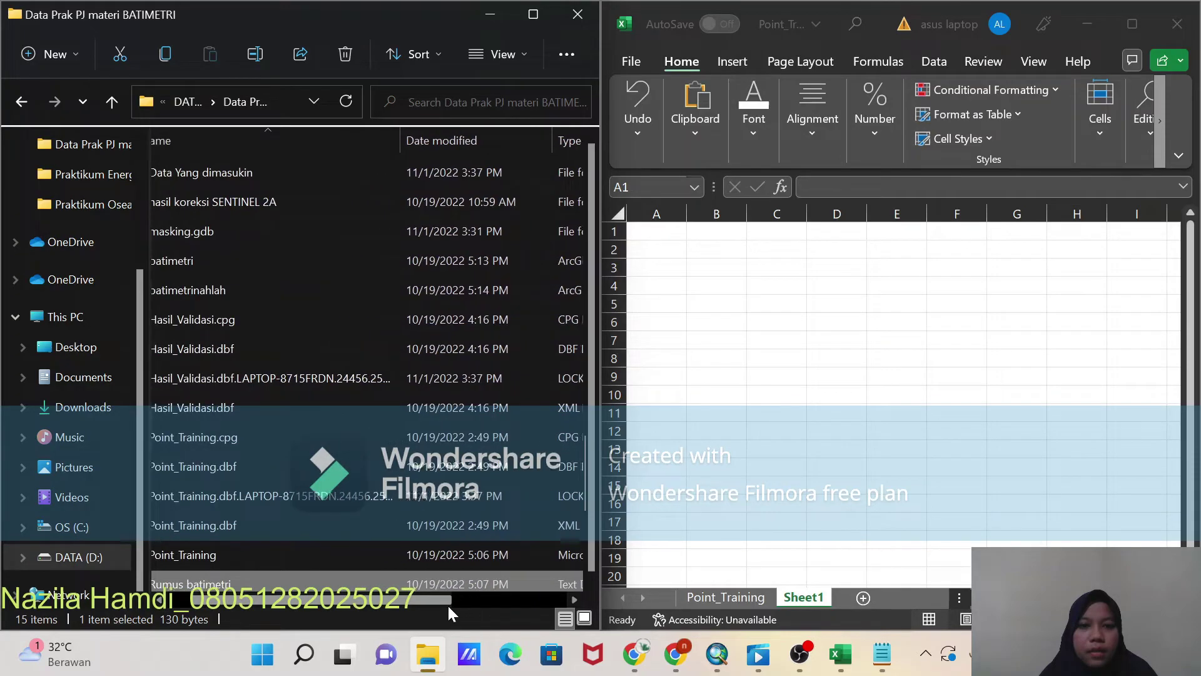
click(299, 351)
scroll(380, 355, right, 5)
drag(381, 347, 663, 348)
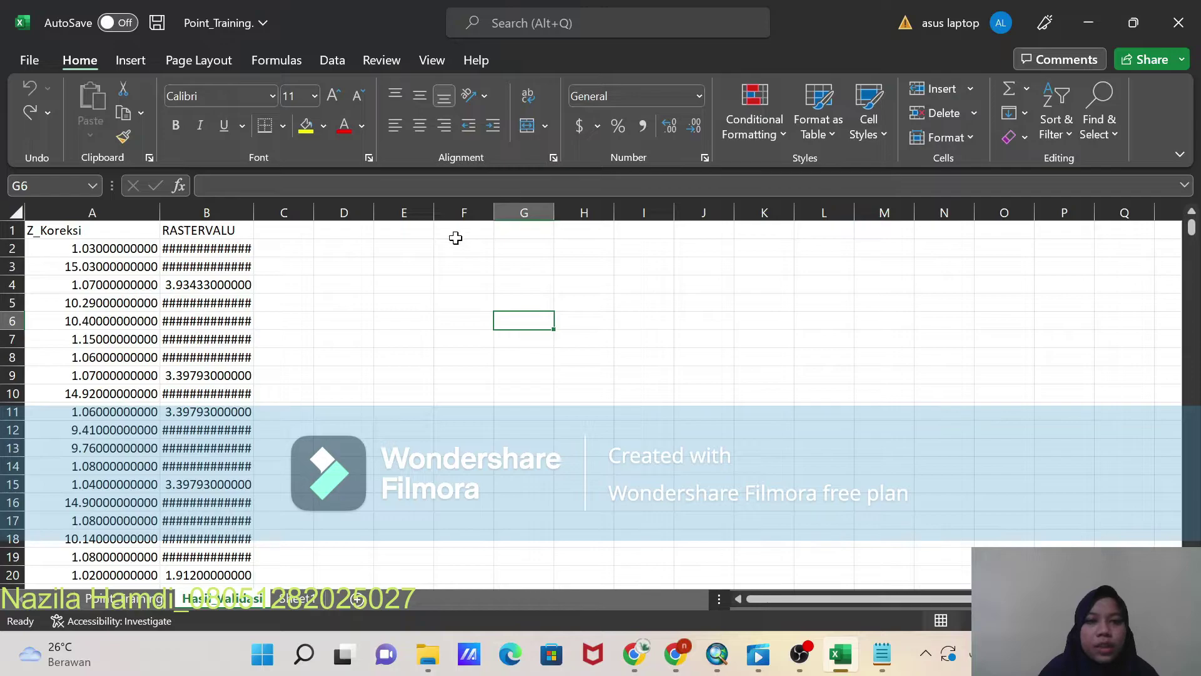
Step: Format the Z_Koreksi and RASTERVALU columns to show four decimal places
drag(69, 213, 207, 212)
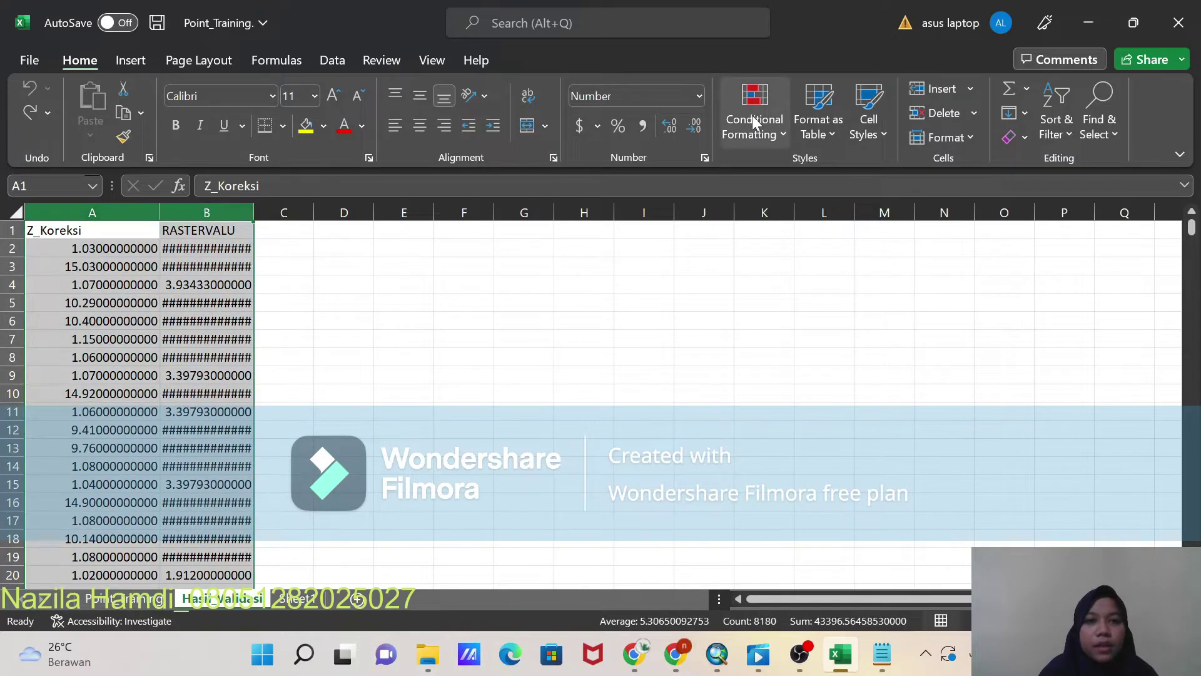
click(701, 125)
click(701, 126)
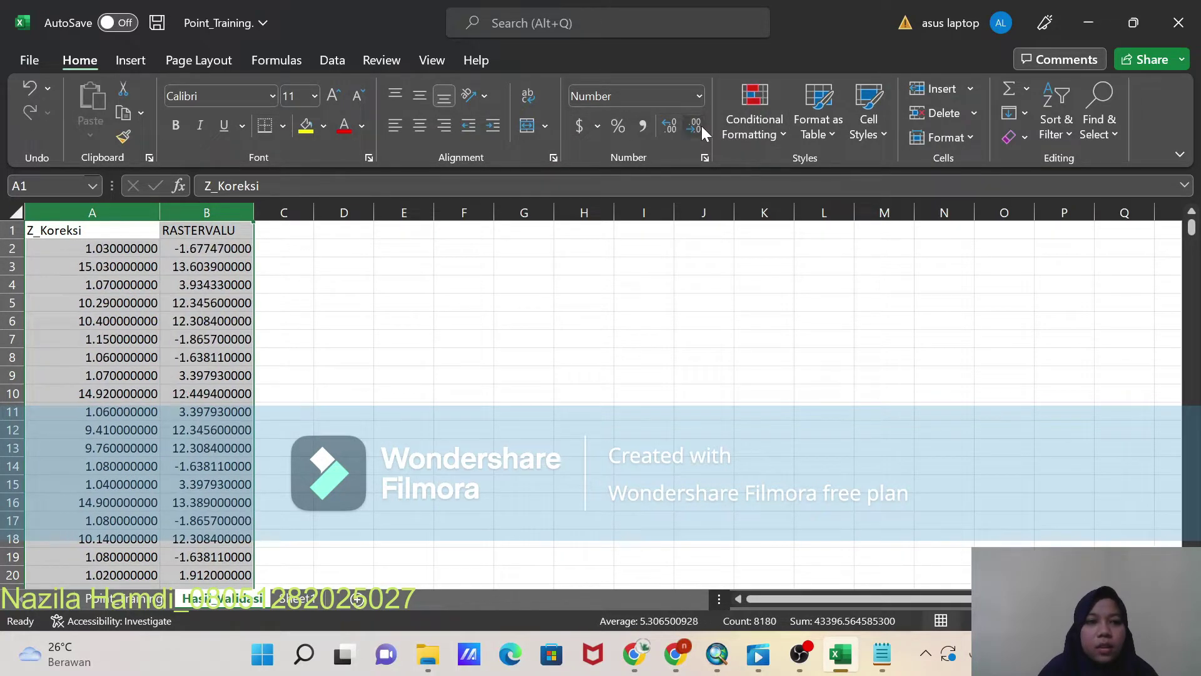
click(701, 125)
click(701, 126)
click(701, 126)
click(701, 126)
click(701, 126)
click(701, 126)
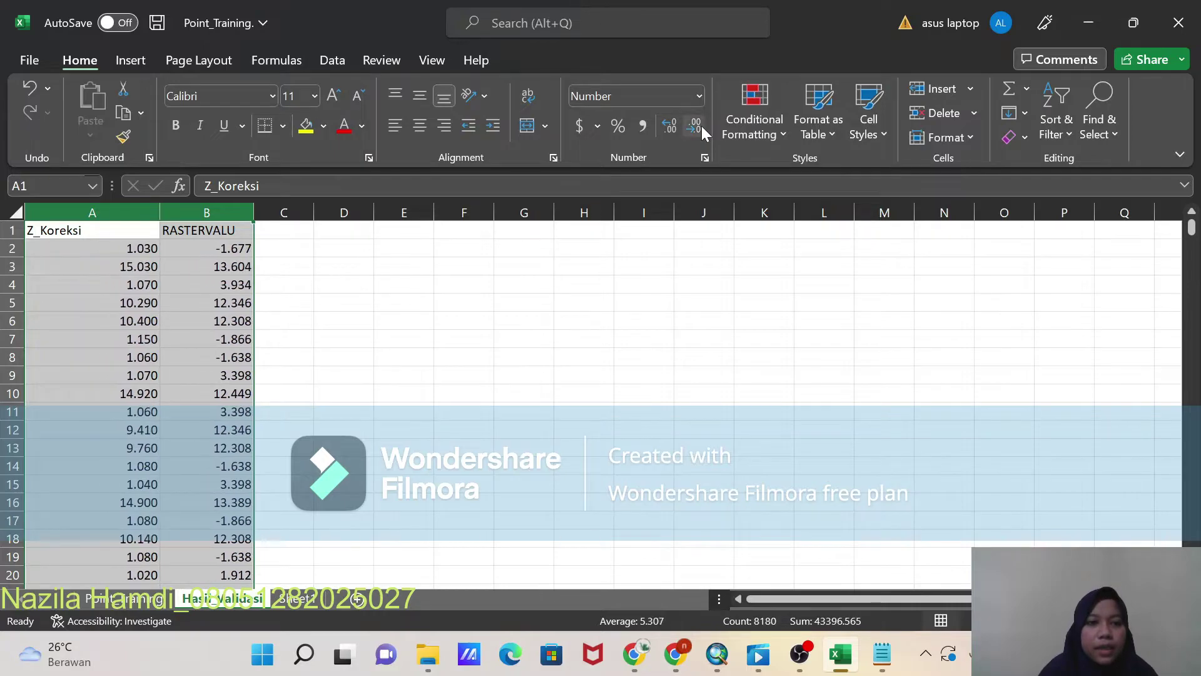
click(666, 127)
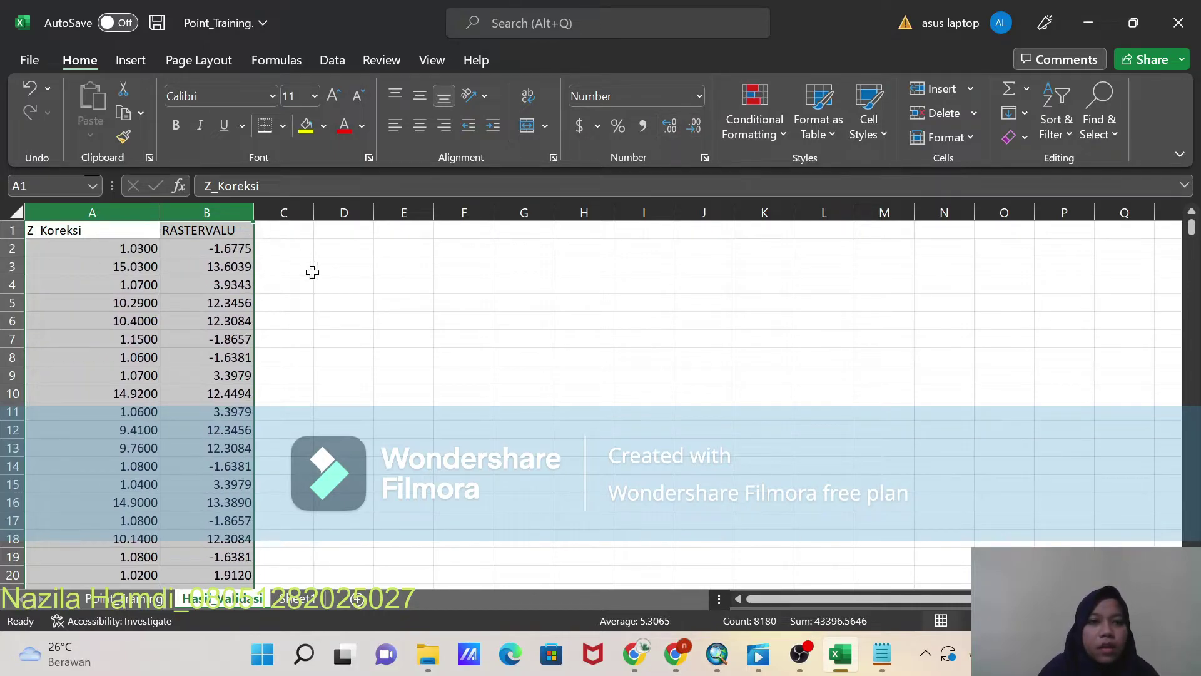
Step: Add the column heading SE in cell C1
click(292, 231)
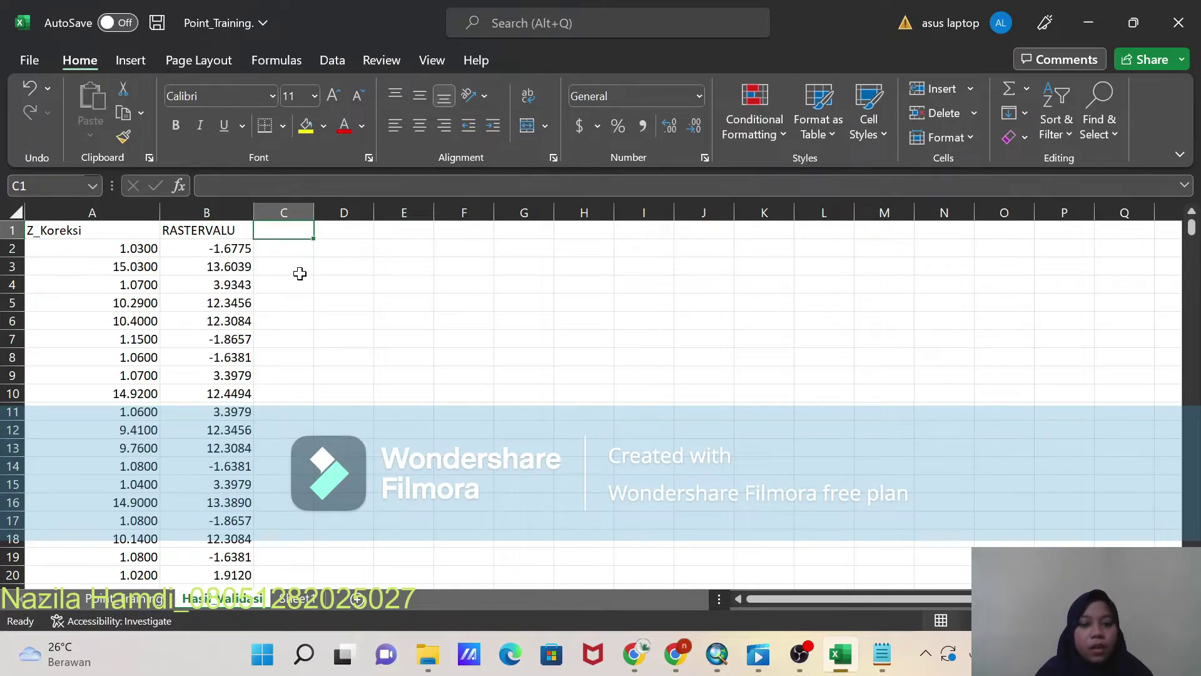
text(SE)
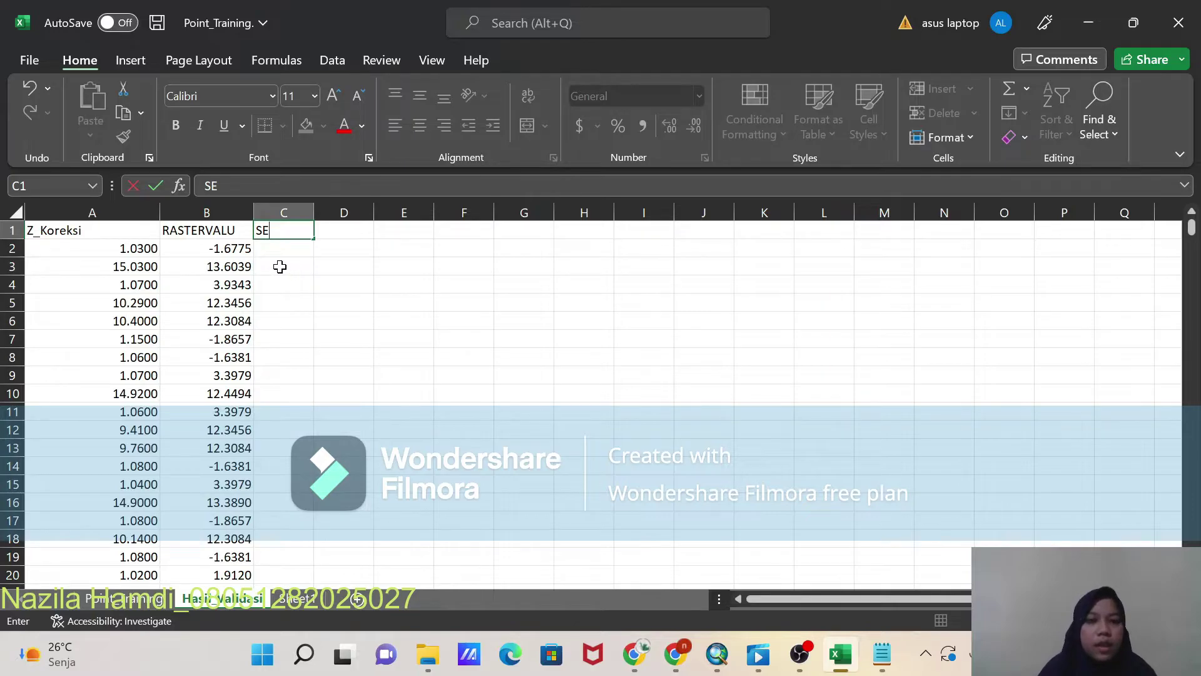
key(Return)
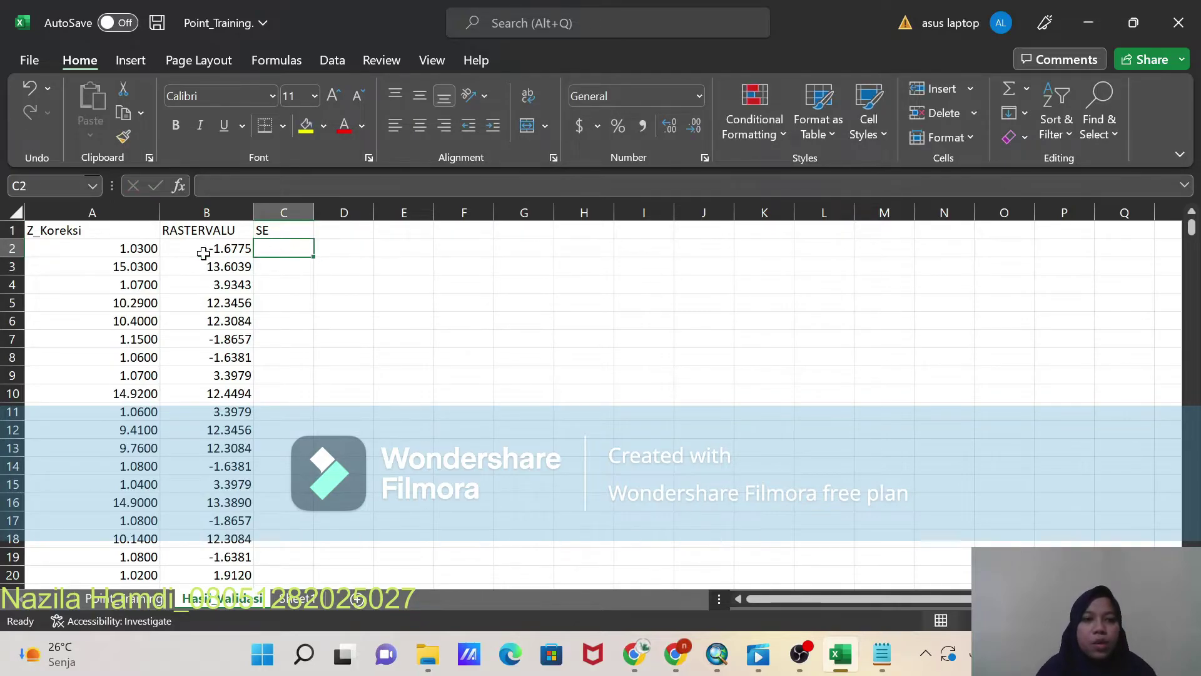
Step: Check the SE formula in the Rumus batimetri notes and enter =(A2-B2)^2 in cell C2
click(881, 654)
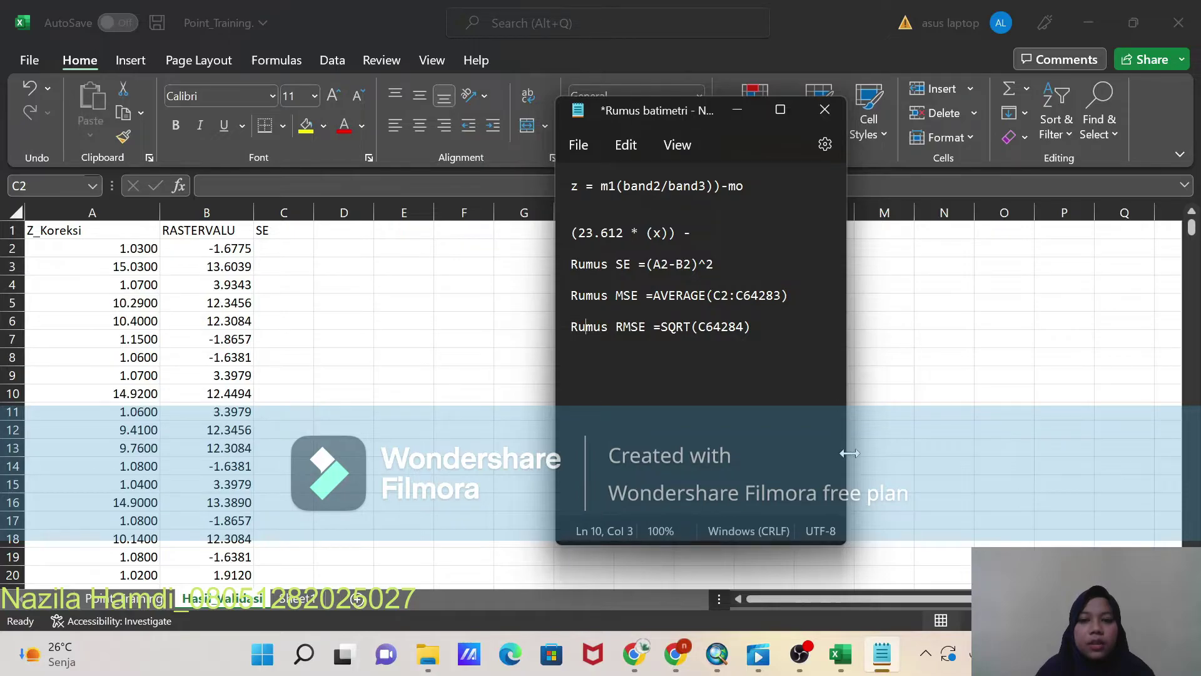
key(alt+Tab)
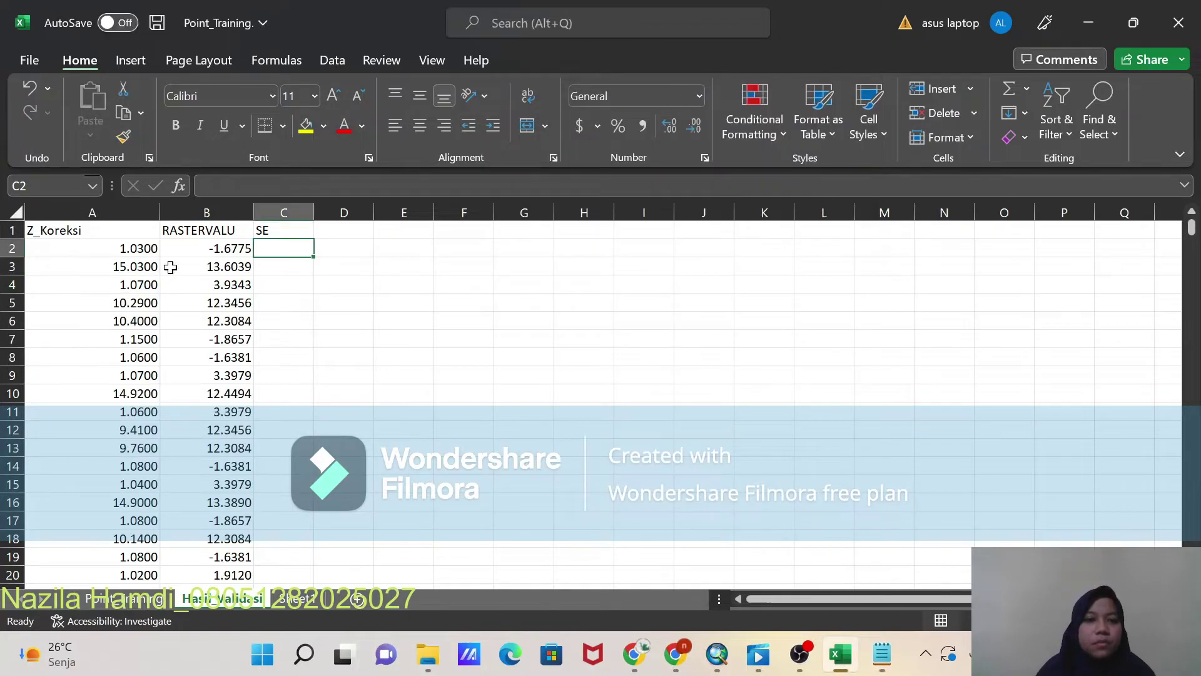
text(=)
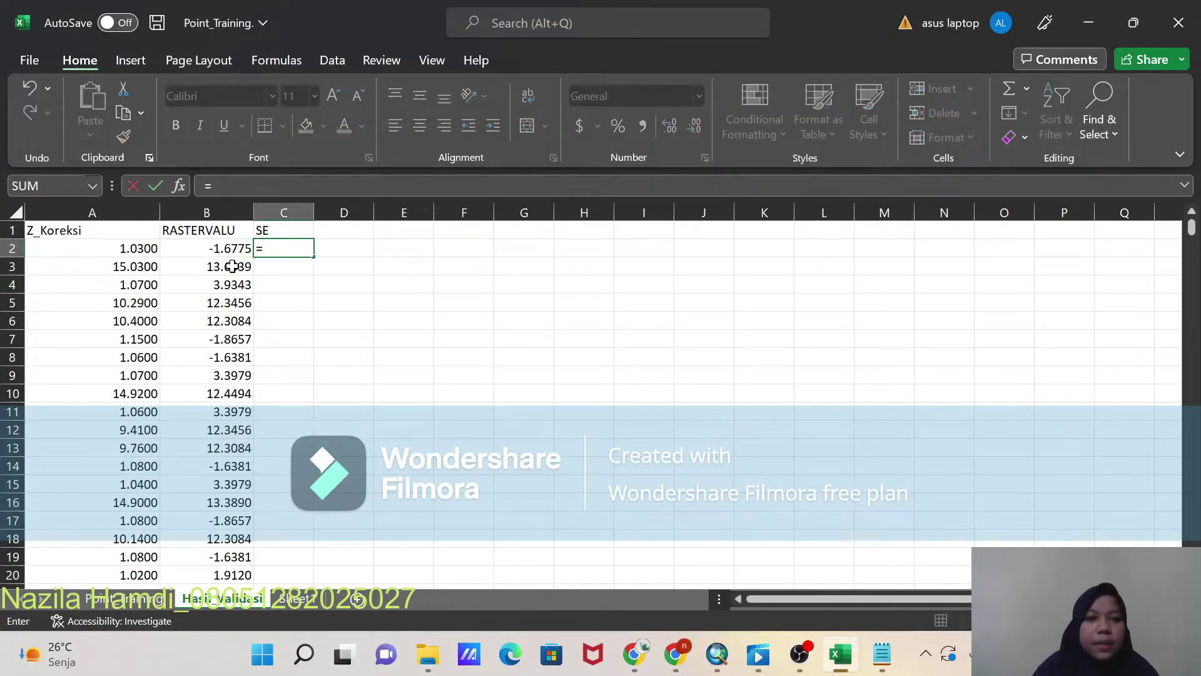
text(()
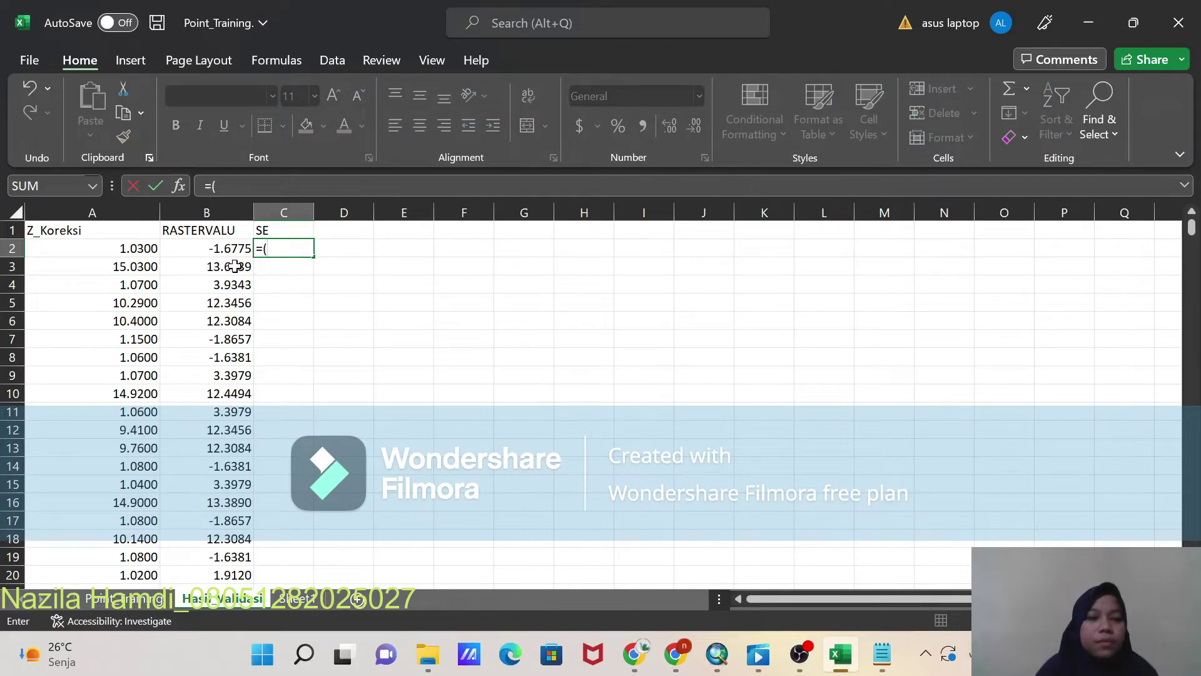
click(157, 248)
text(-)
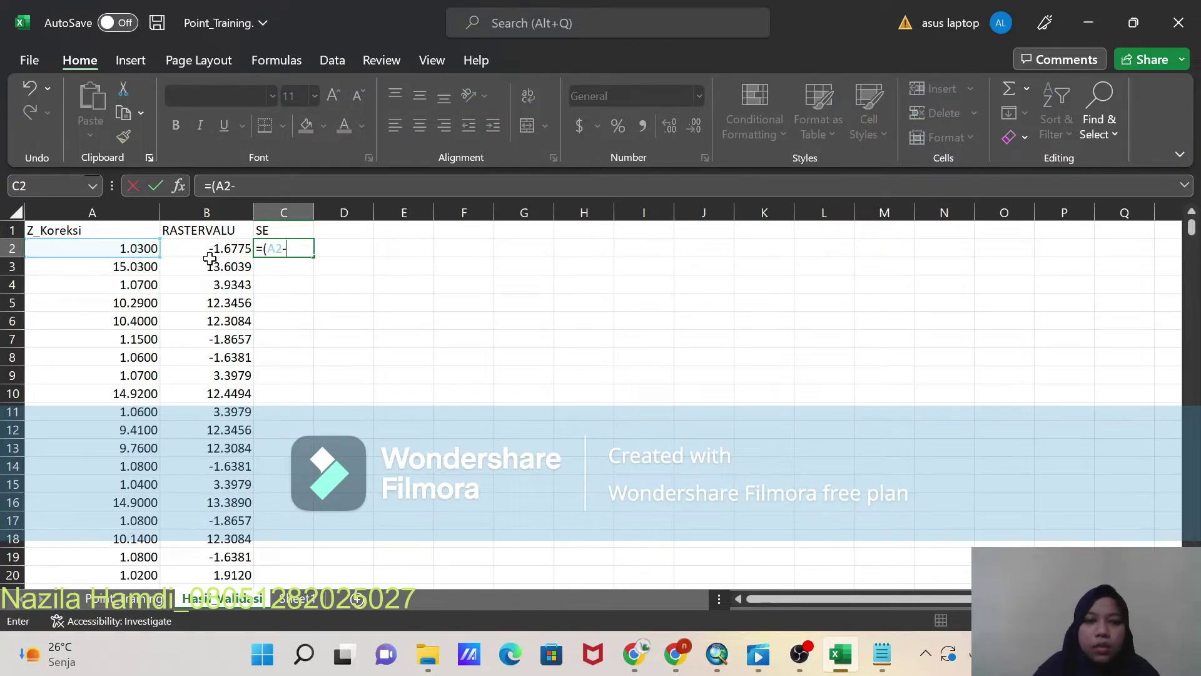
click(195, 254)
text(0)
key(BackSpace)
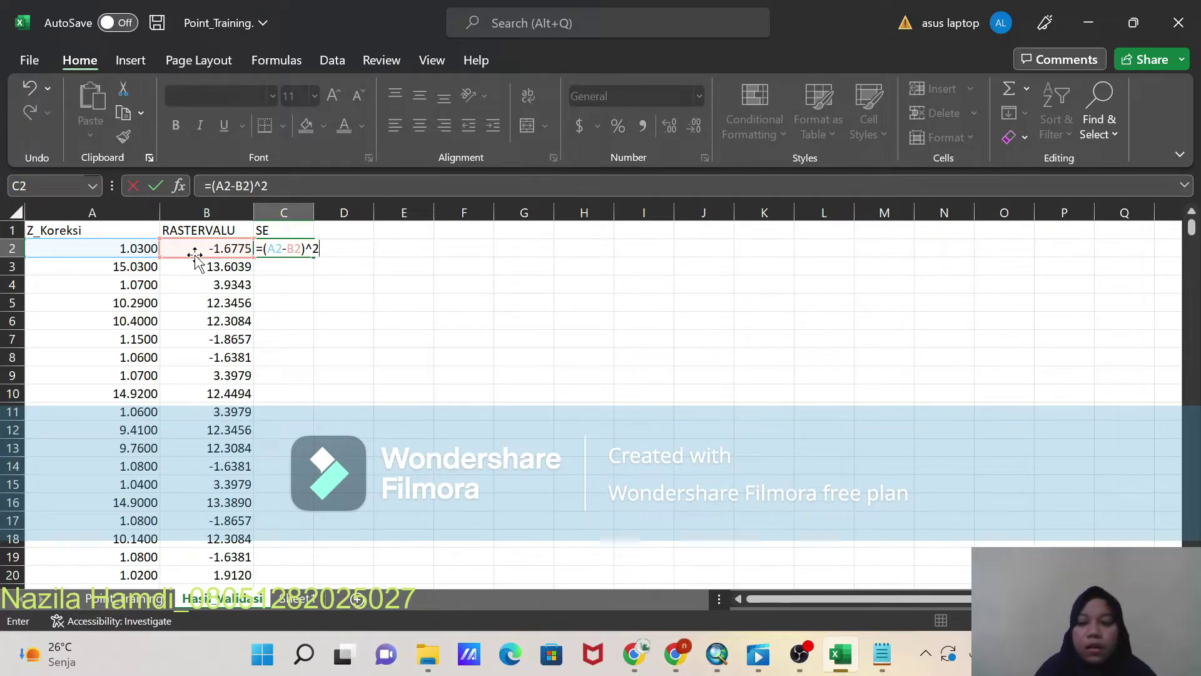
key(Return)
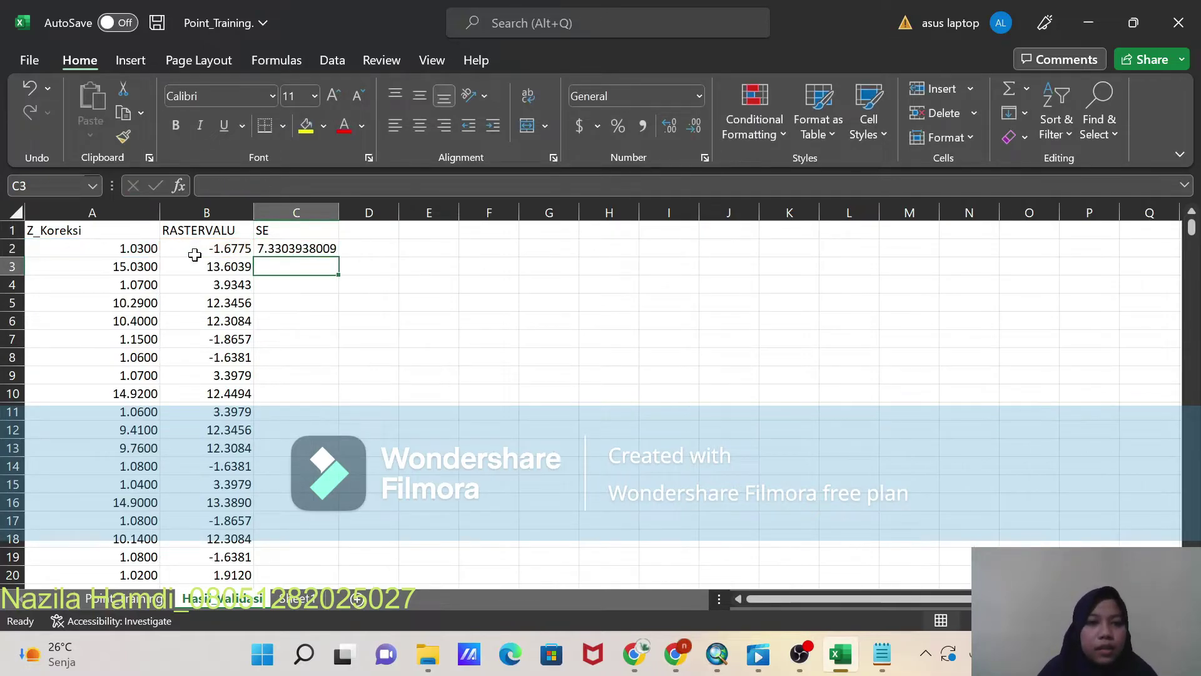
Step: Format the SE result in C2 to four decimal places and fill its formula down to the last data row
click(306, 249)
click(694, 127)
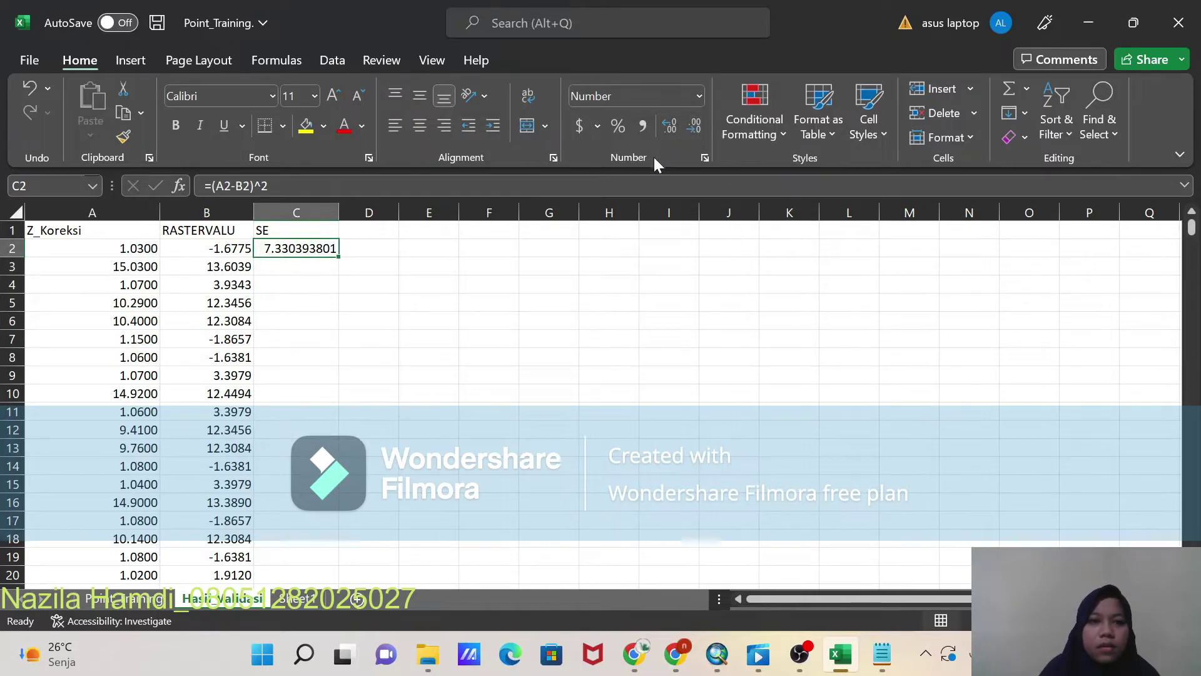
click(694, 127)
click(694, 128)
click(693, 128)
click(694, 127)
click(694, 127)
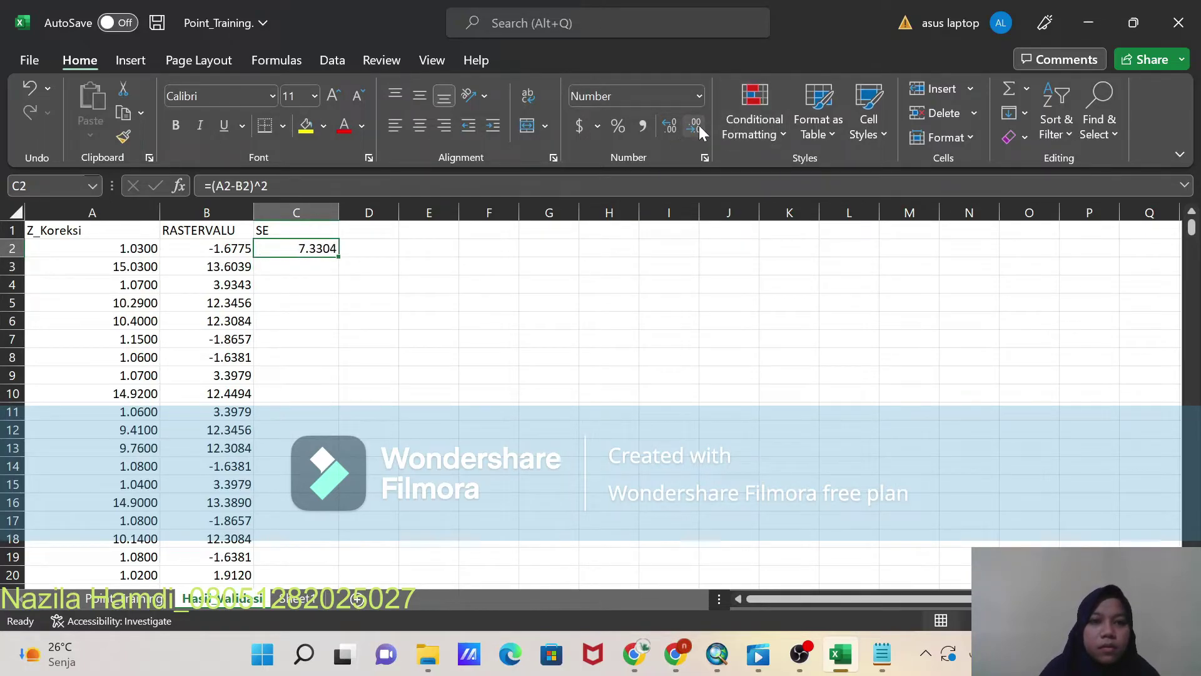
double_click(337, 256)
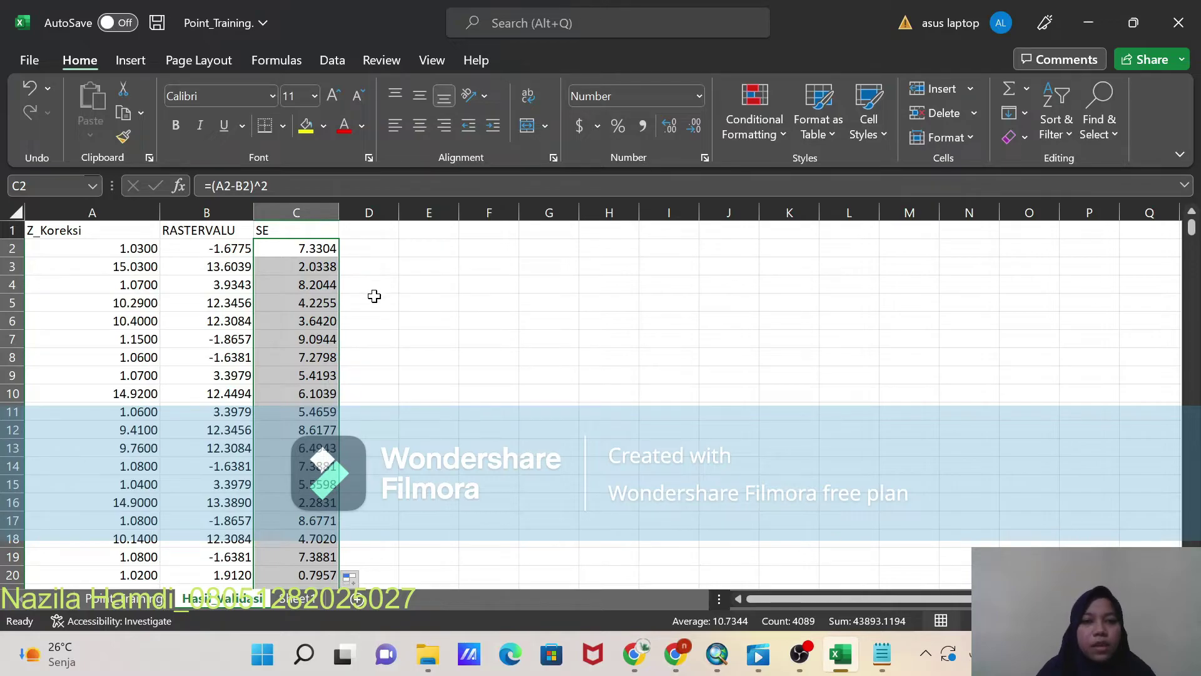
click(417, 248)
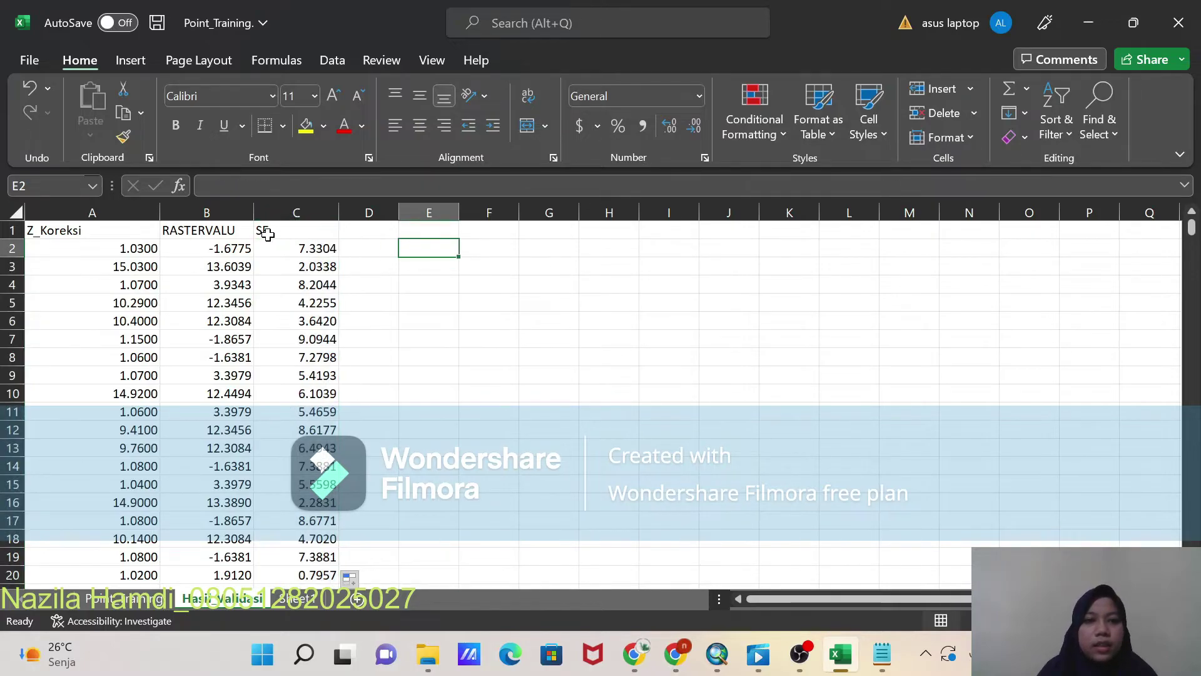
Step: Label cells B4091 and B4092 below the last data row as MSE and RMSE
click(298, 244)
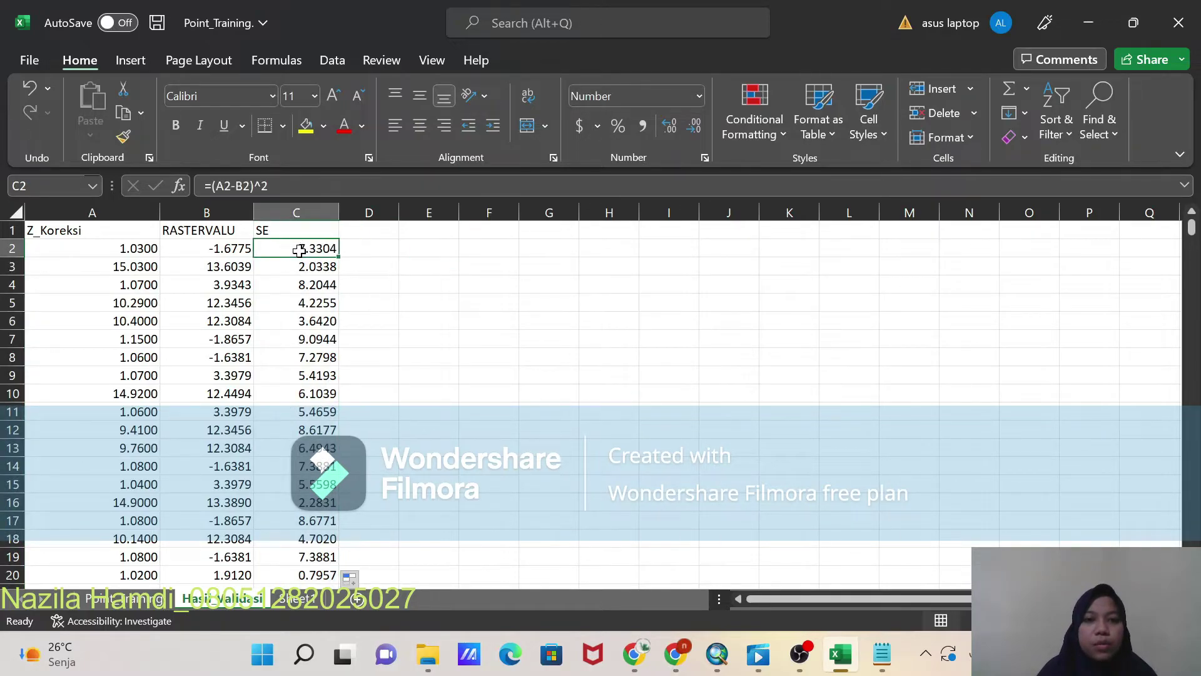
key(ctrl+shift+Down)
scroll(388, 287, up, 1)
scroll(415, 442, down, 1)
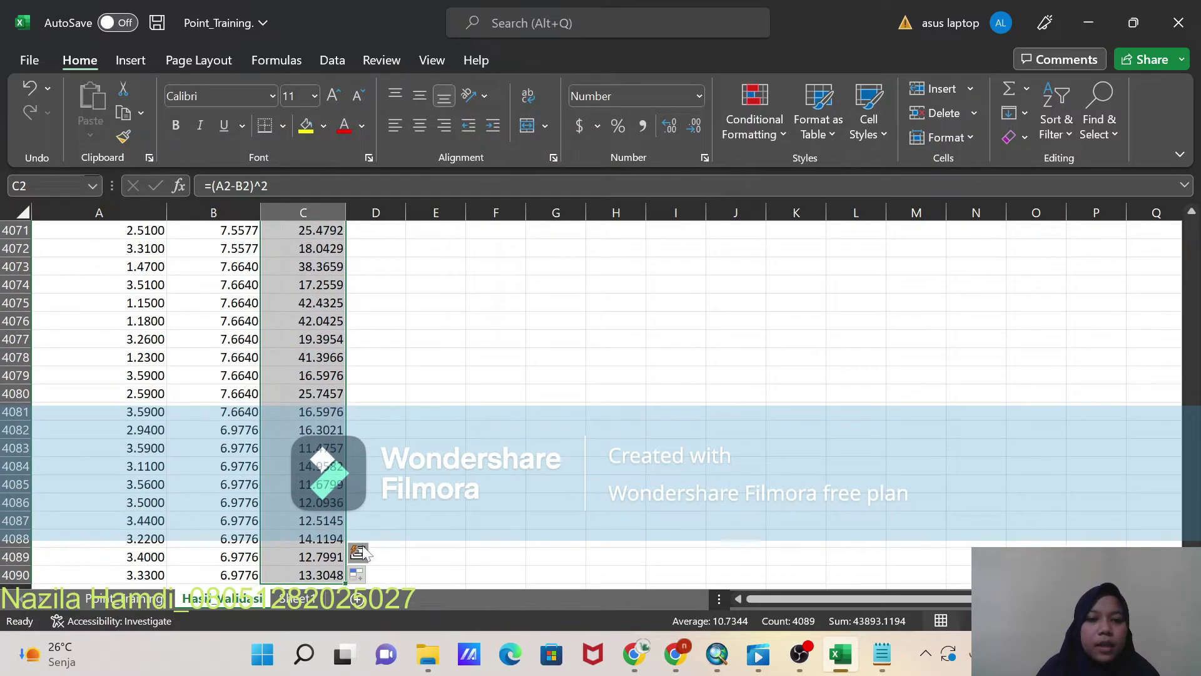
scroll(309, 540, down, 4)
scroll(280, 486, up, 1)
click(215, 430)
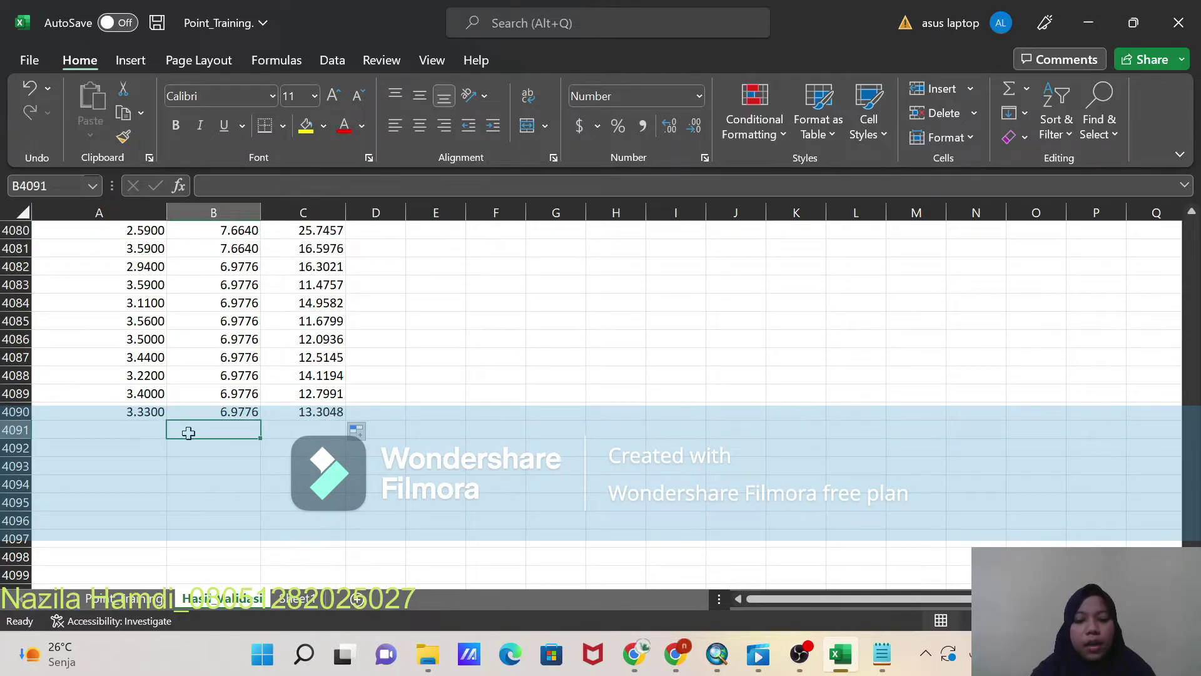
text(mse)
key(BackSpace)
key(BackSpace)
key(BackSpace)
text(MSE)
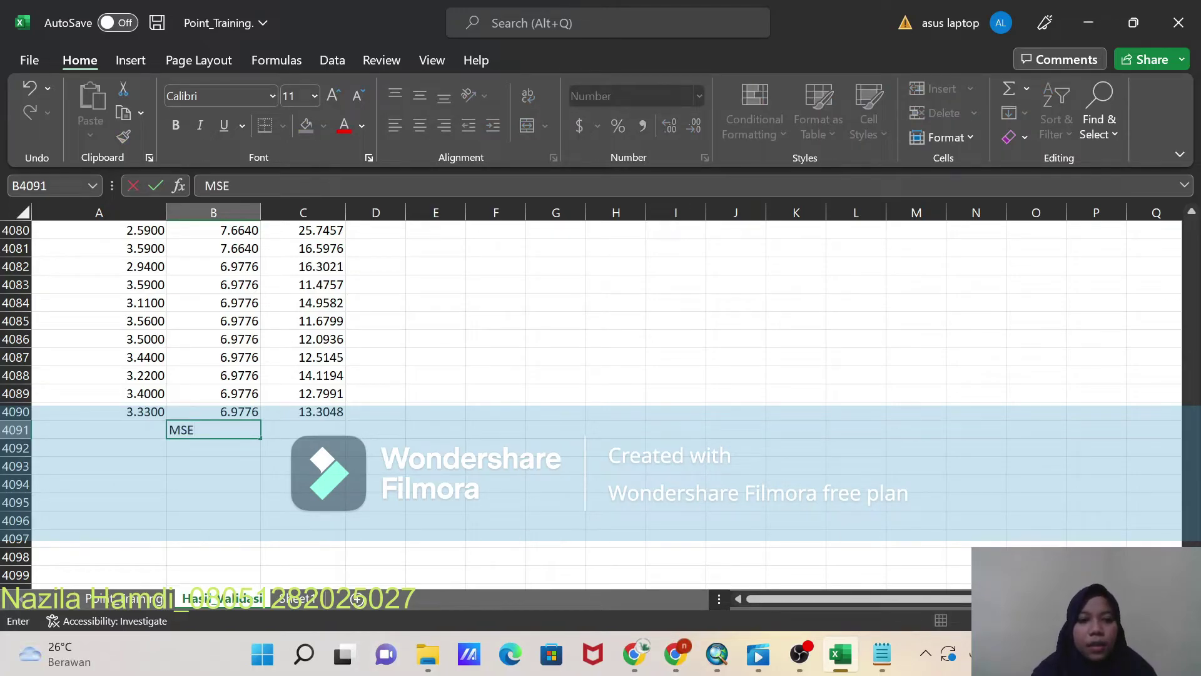
key(Return)
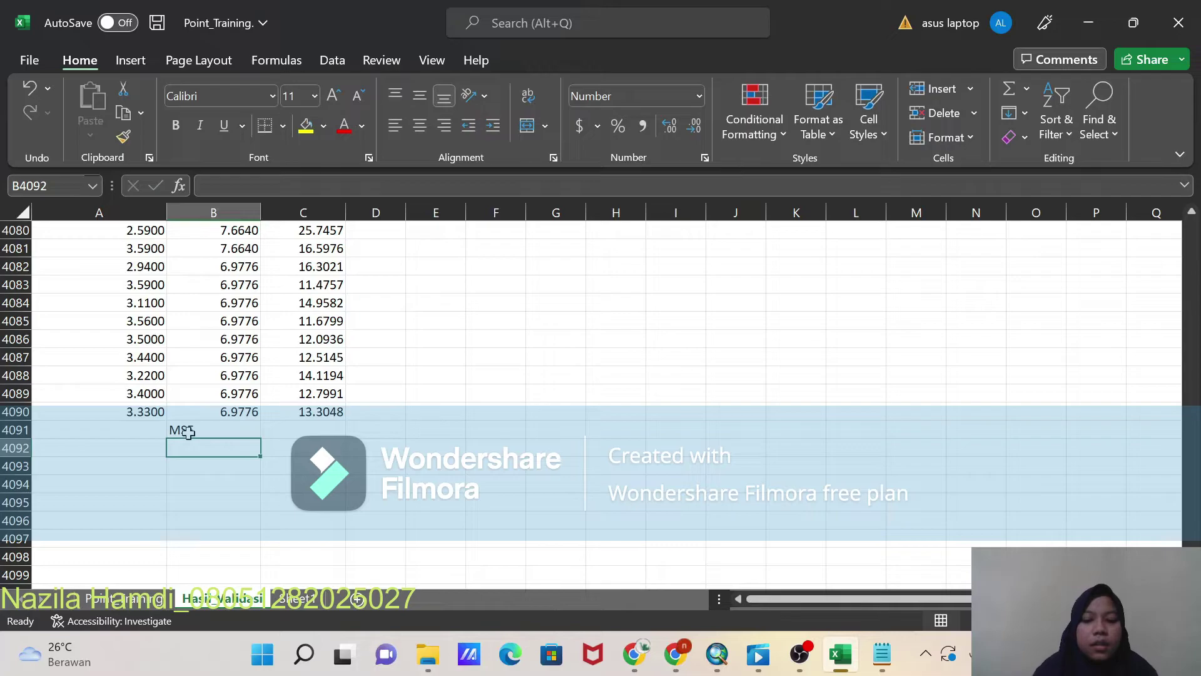
text(RMSE)
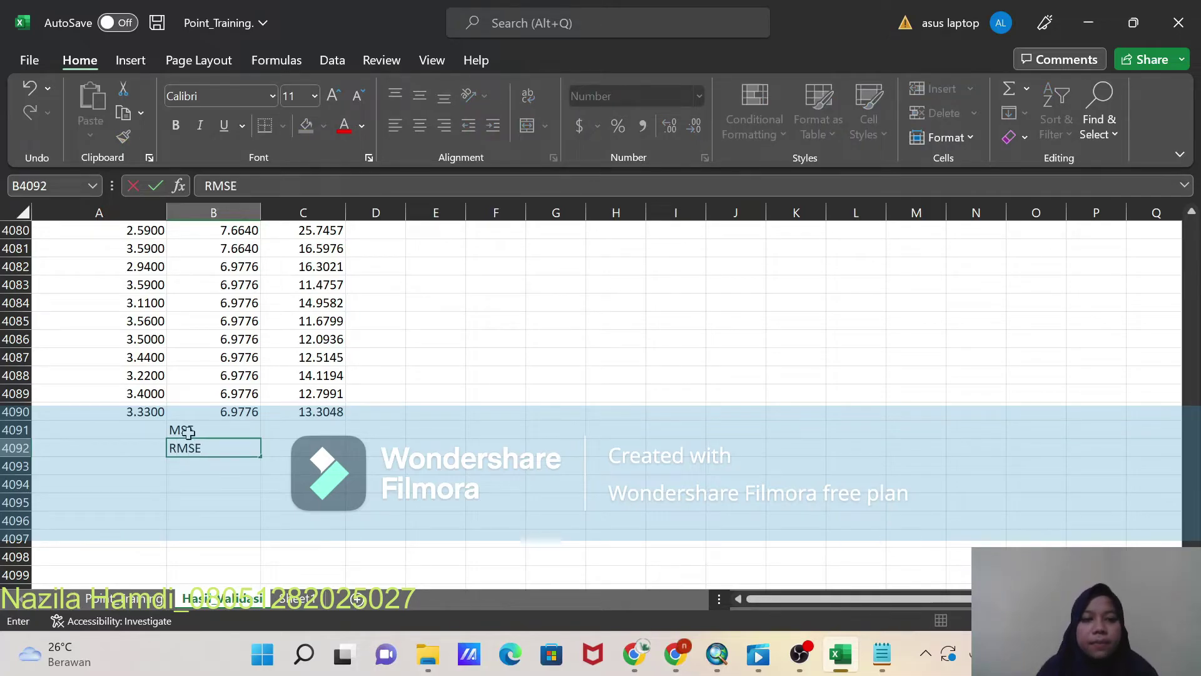
Step: Check the MSE formula in the Rumus batimetri notes and enter =AVERAGE(C2:C4090) in cell C4091
click(283, 428)
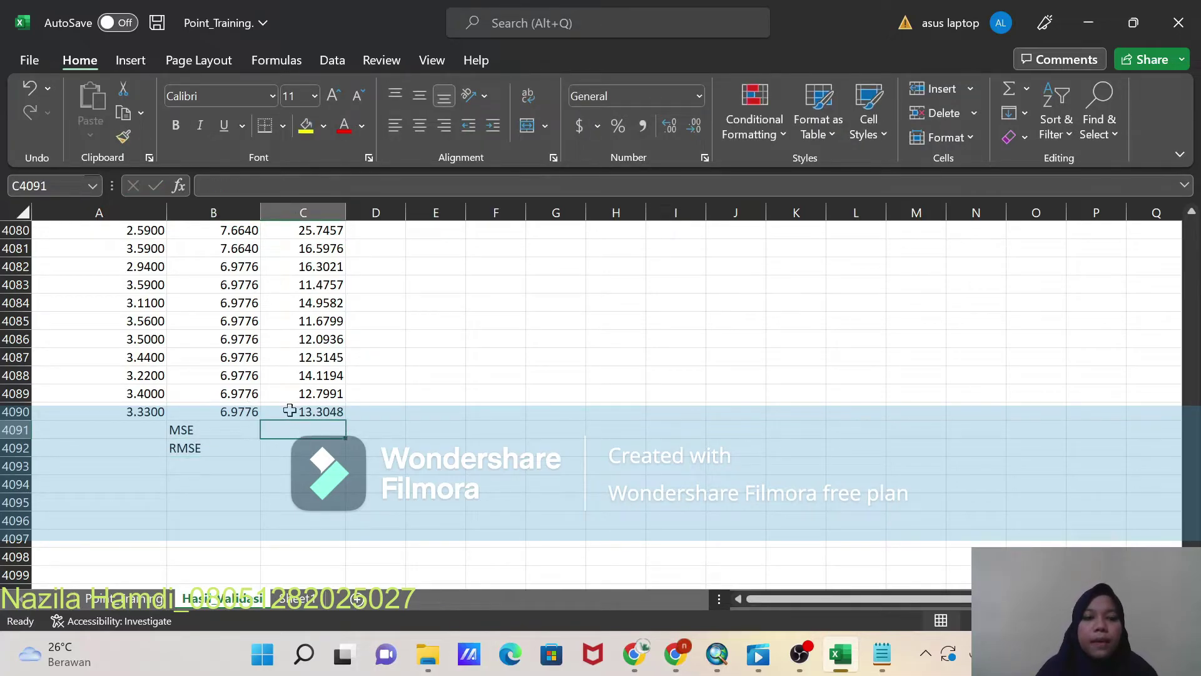
click(882, 654)
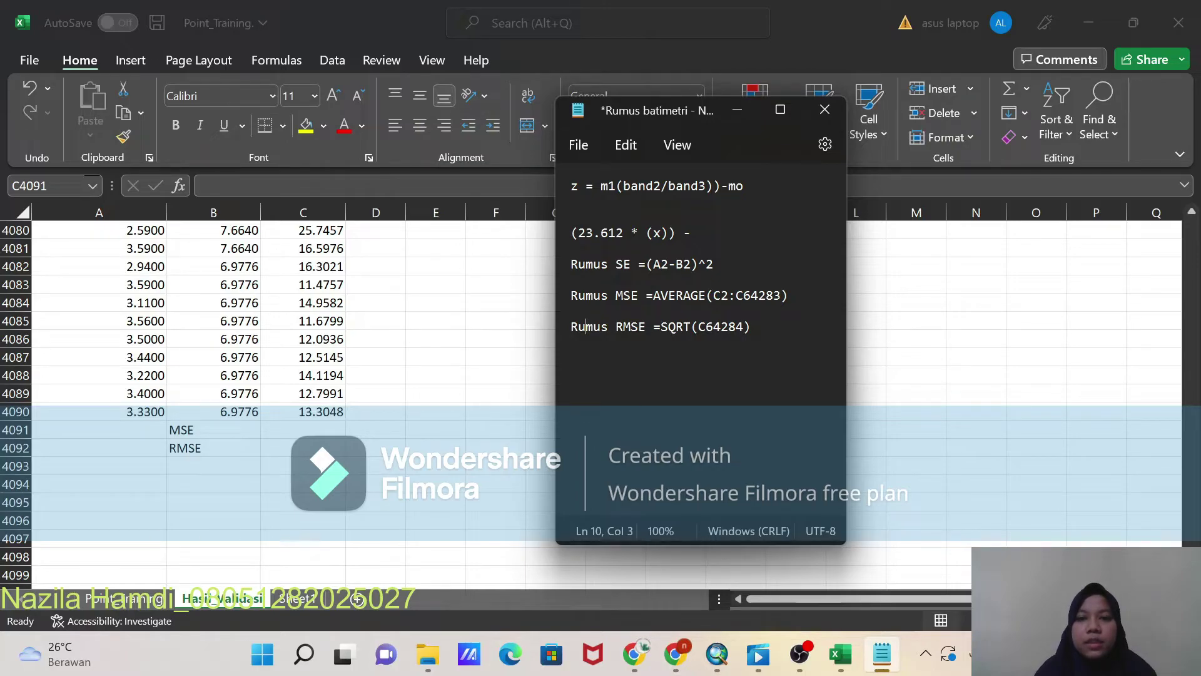
click(732, 116)
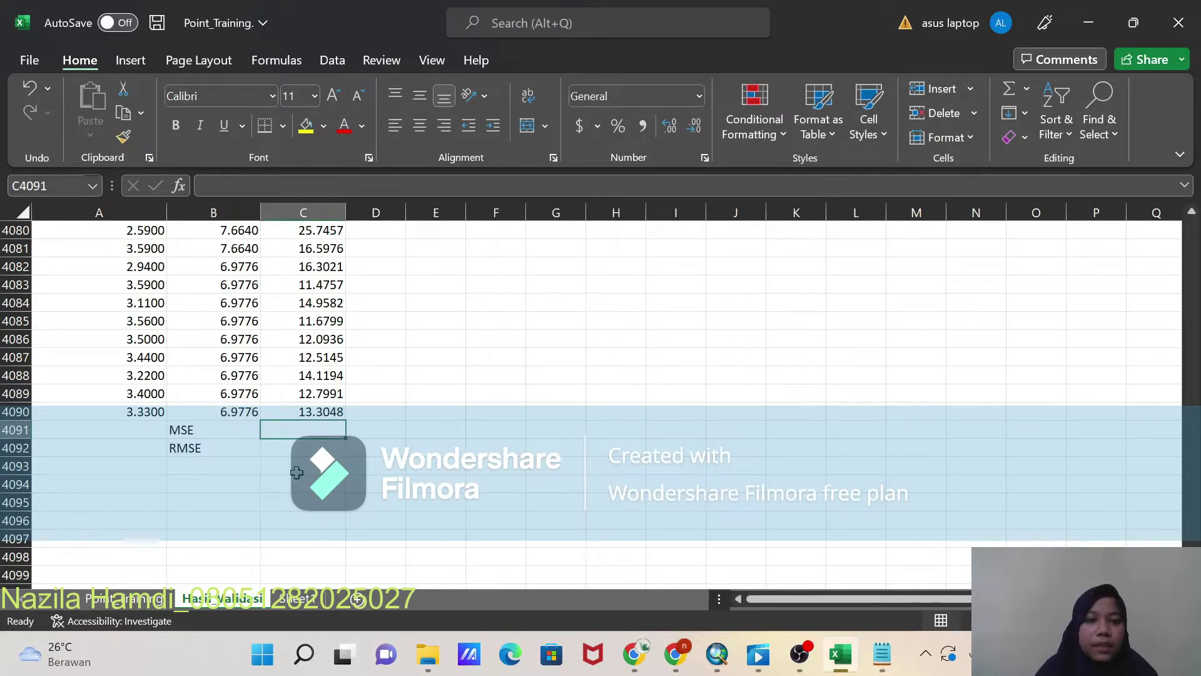
text(=)
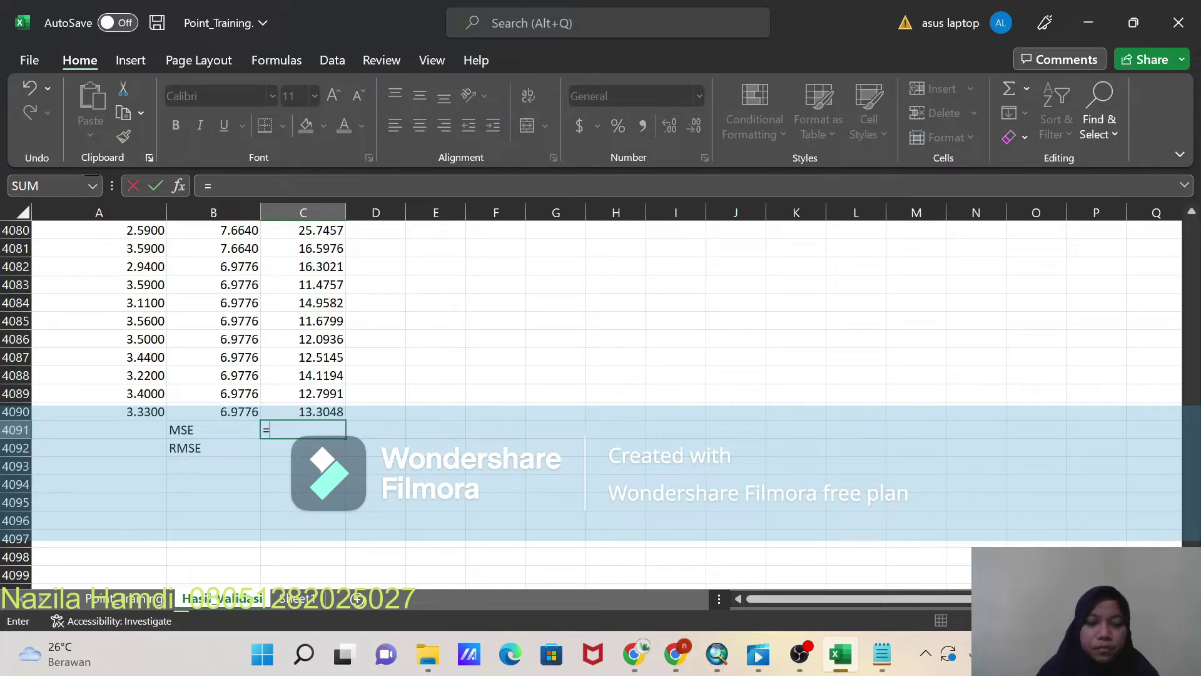
text(AVERAGE)
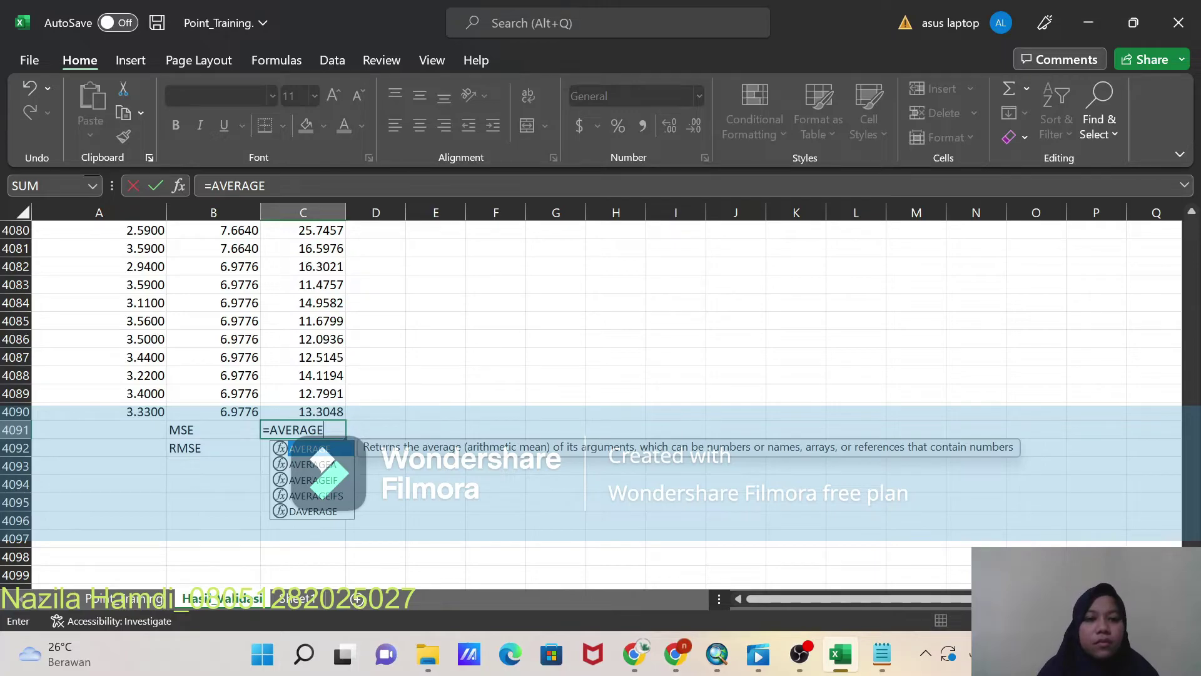
key(F2)
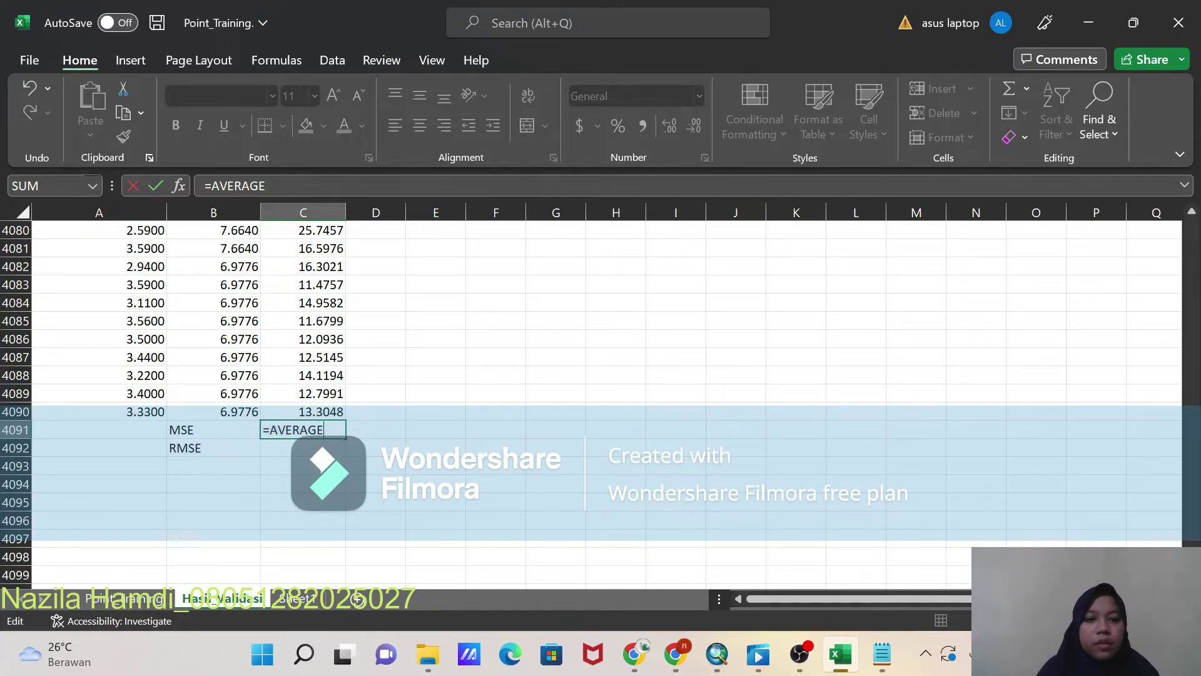
key(BackSpace)
text(E()
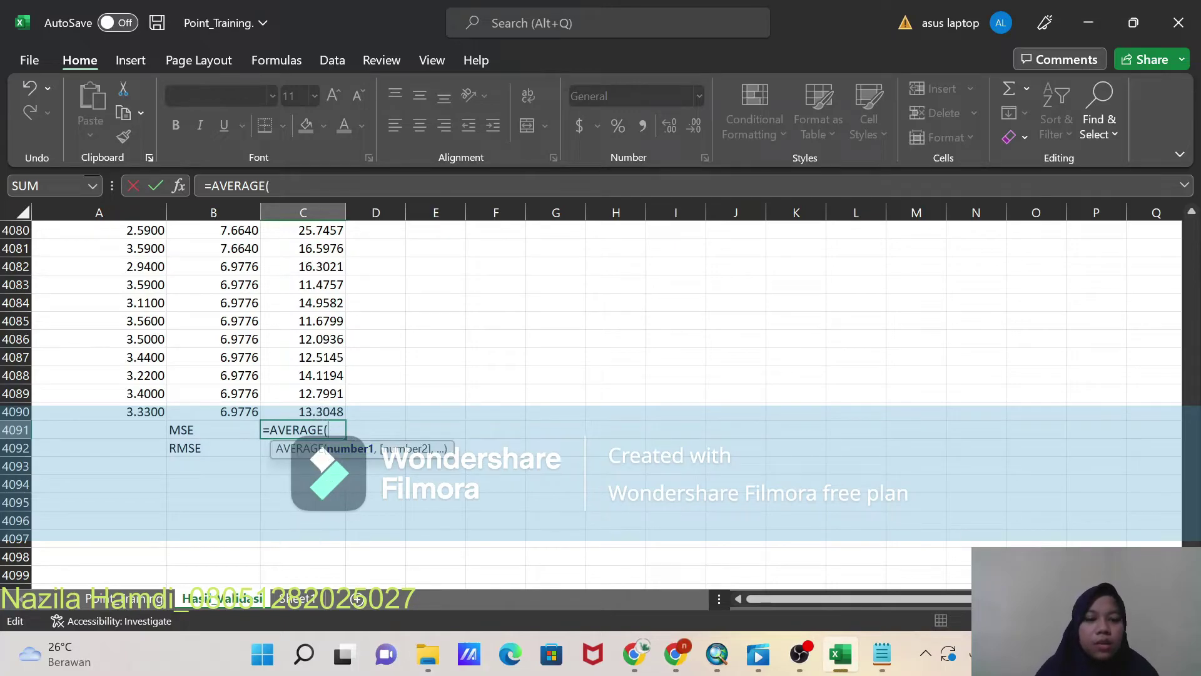
text(C2)
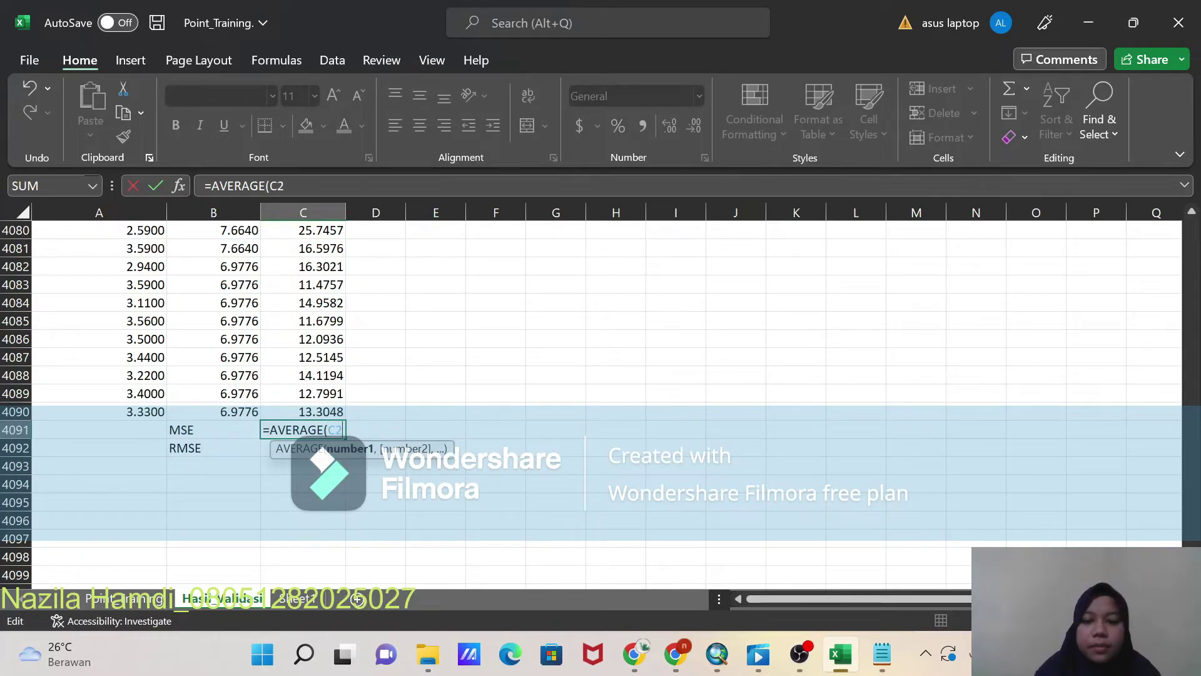
text(:)
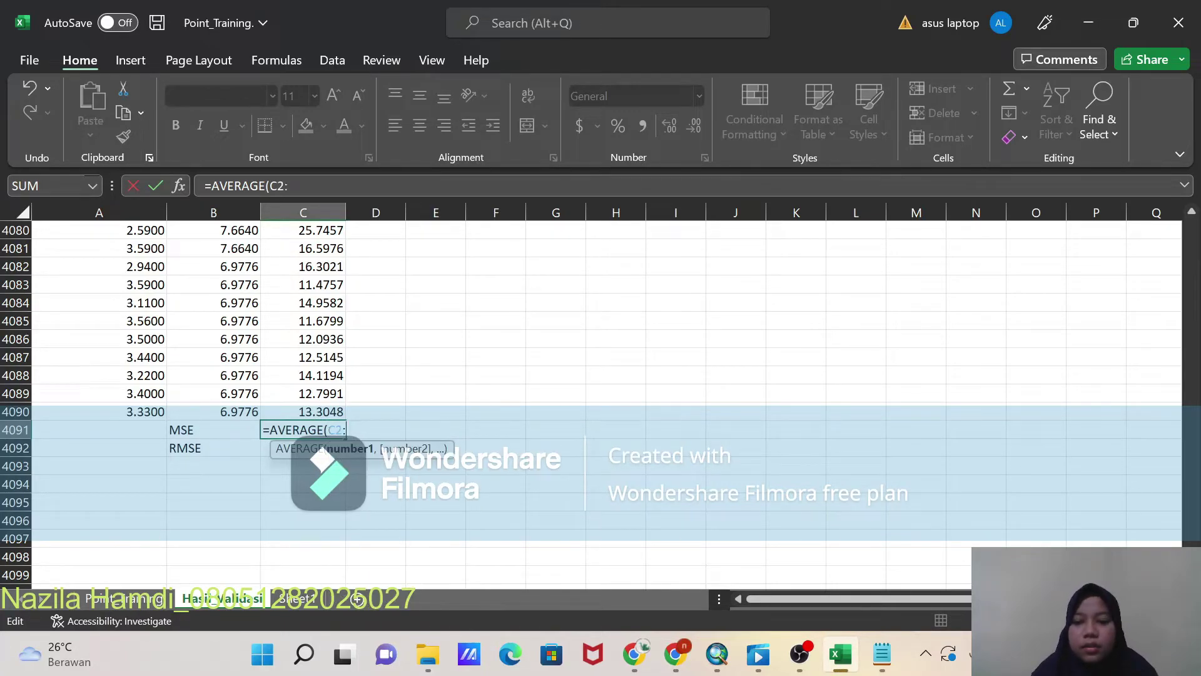
click(305, 411)
text())
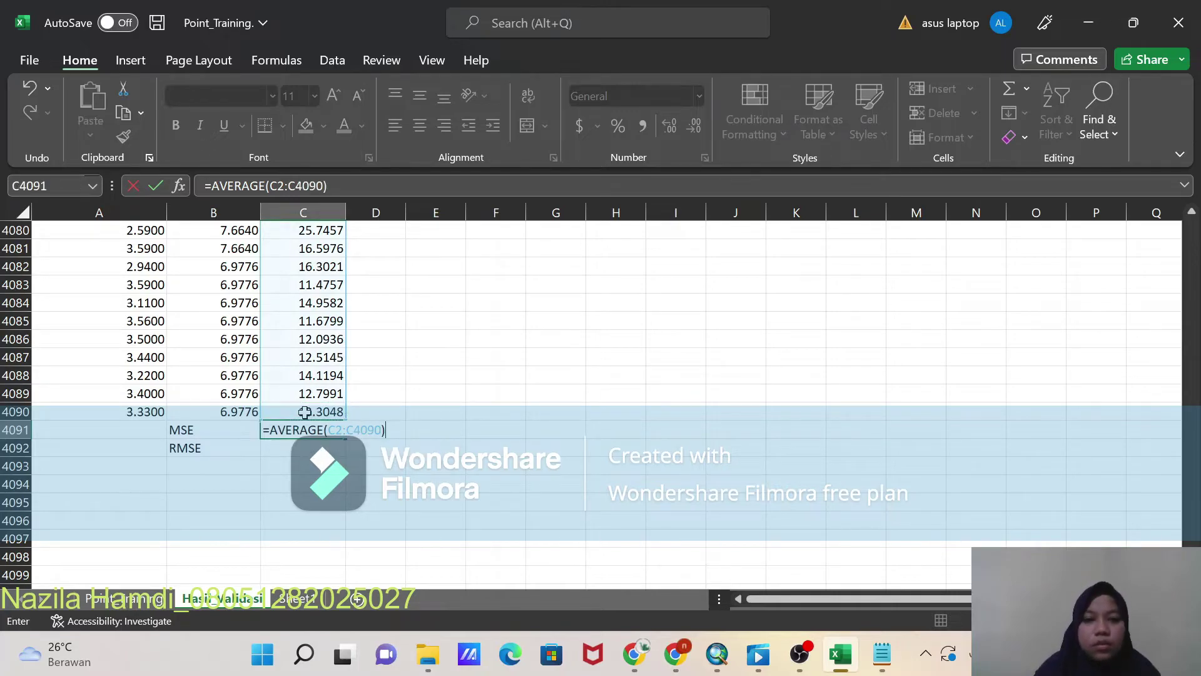
key(Return)
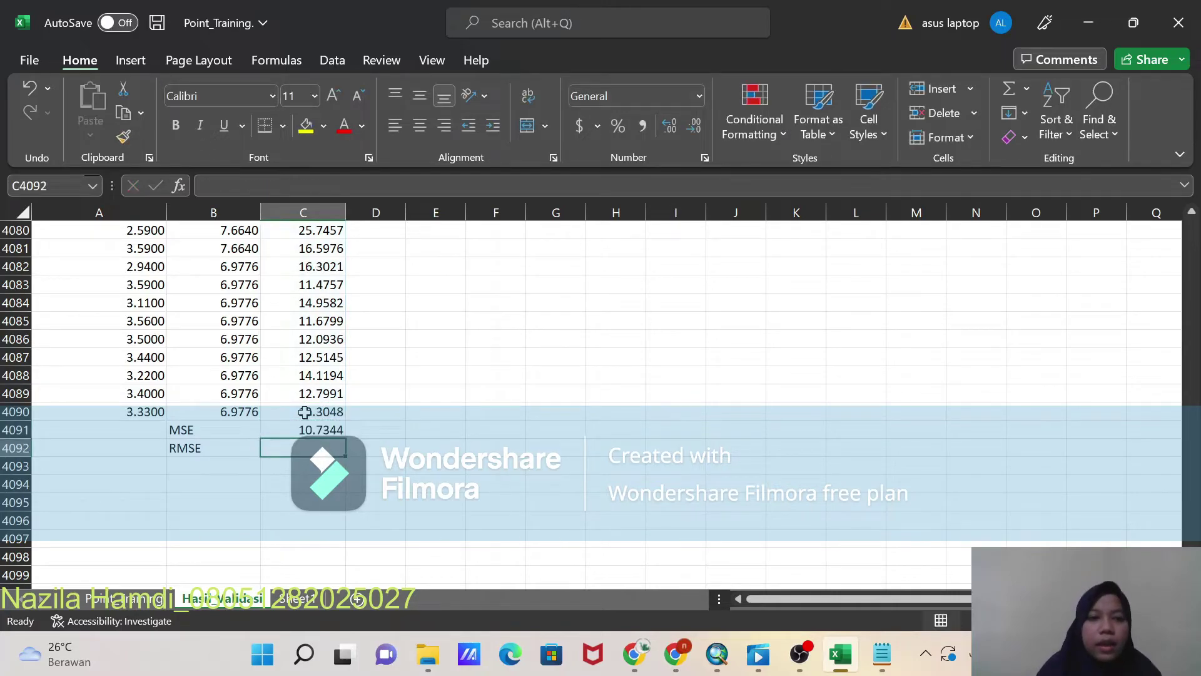
Step: Calculate the RMSE in cell C4092 with the formula =SQRT(C4091)
click(189, 457)
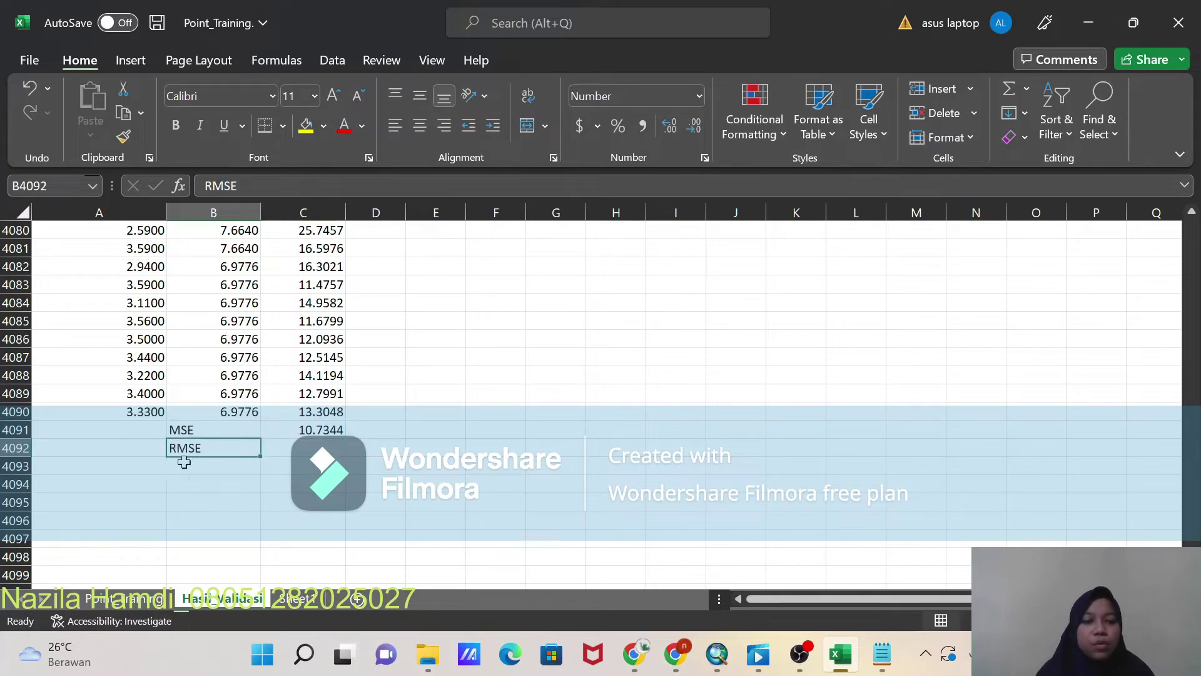
click(285, 445)
text(=S)
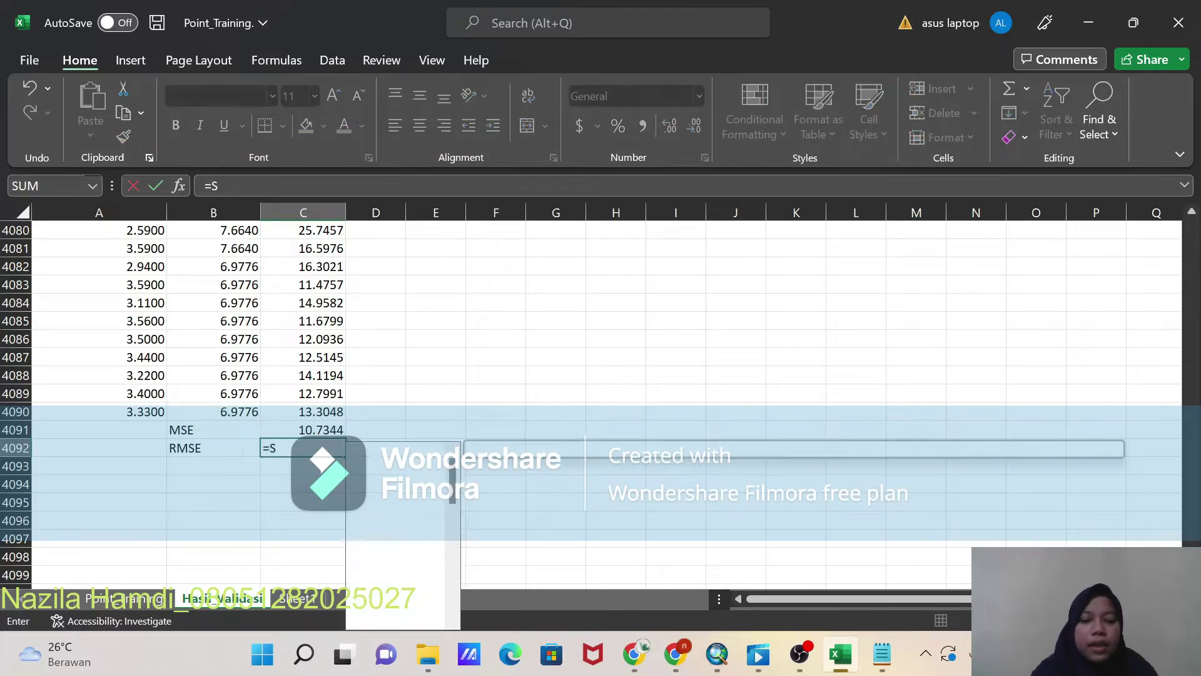
text(QRT)
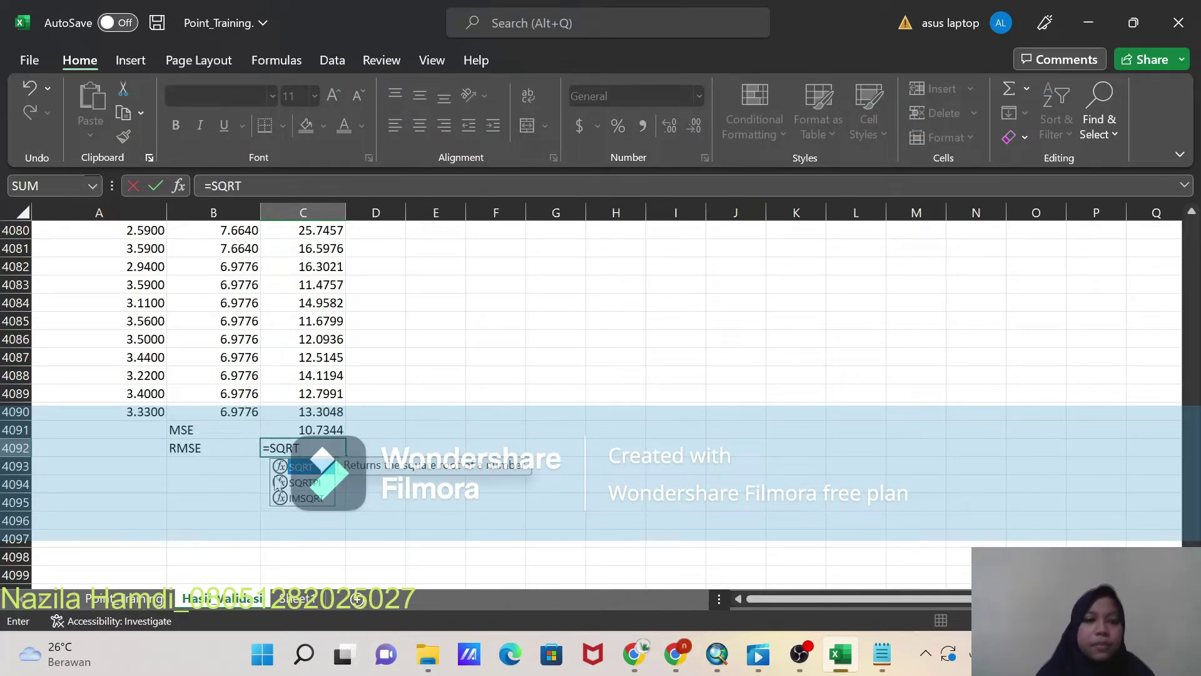
double_click(290, 471)
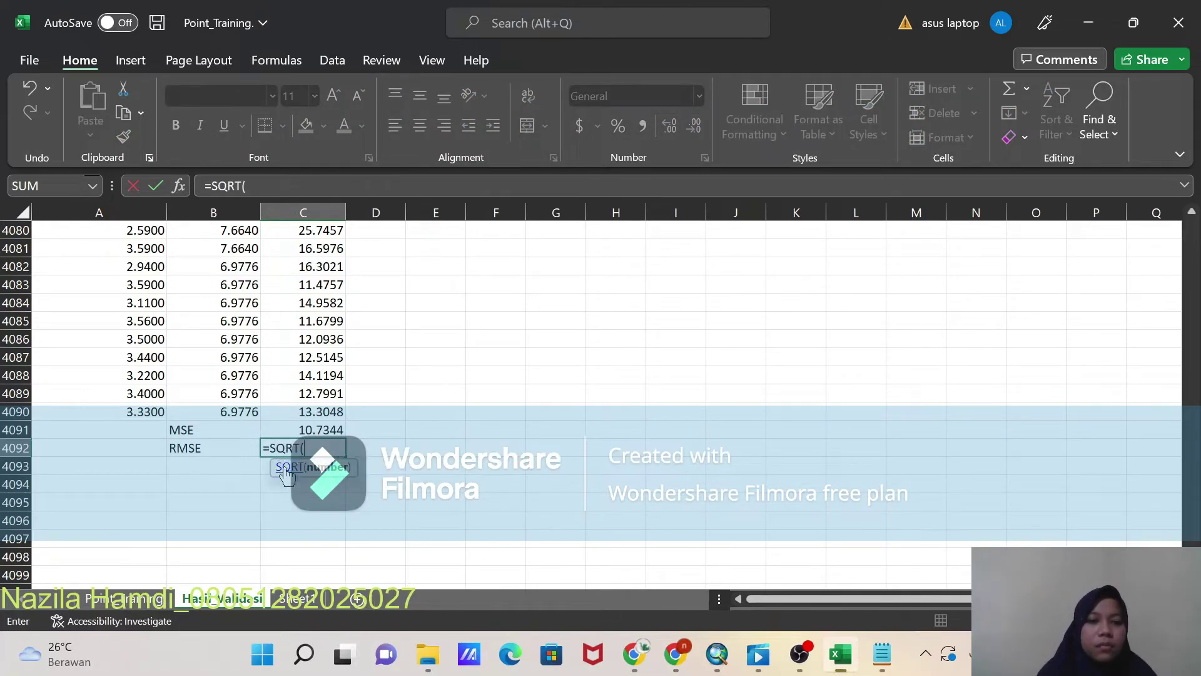
click(323, 431)
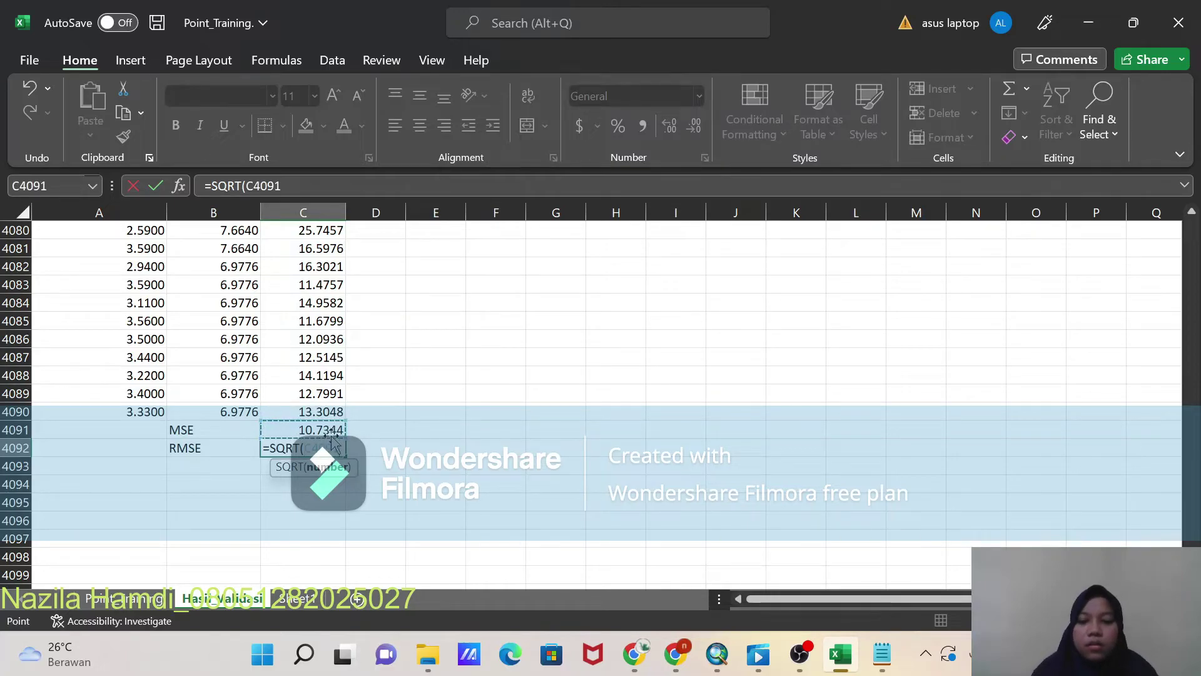
text())
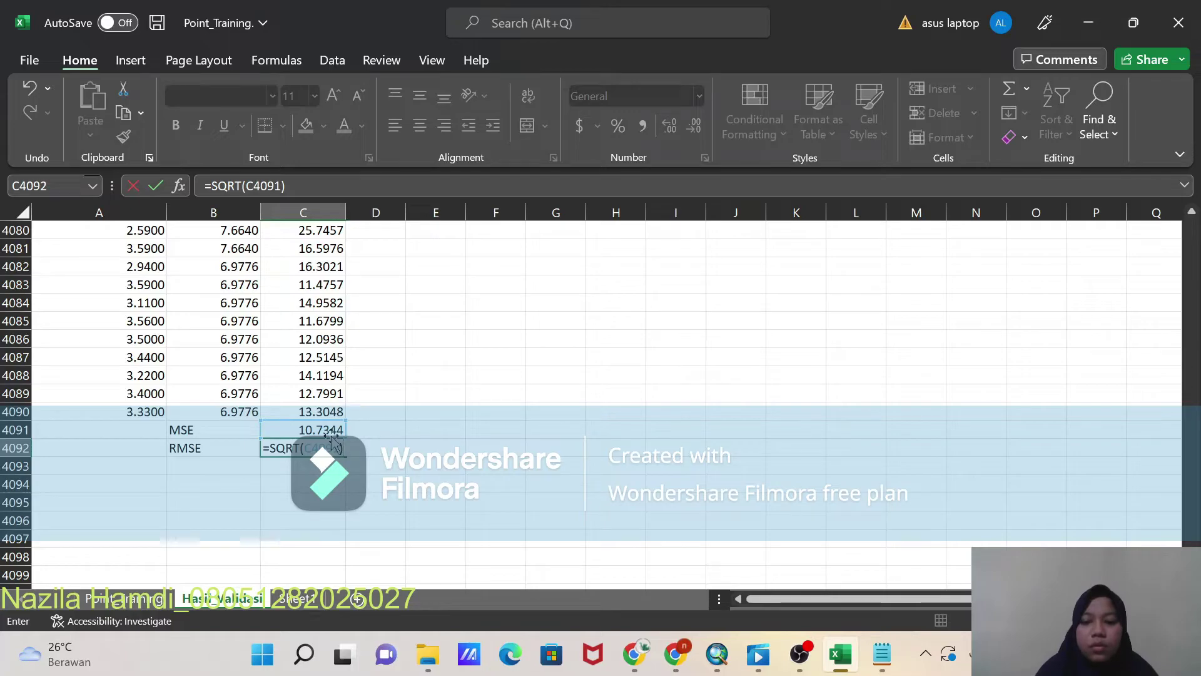
key(Return)
Step: Add a new worksheet and rename the existing blank sheet beside Hasil_Validasi as Kedalaman 10 m
key(shift+F11)
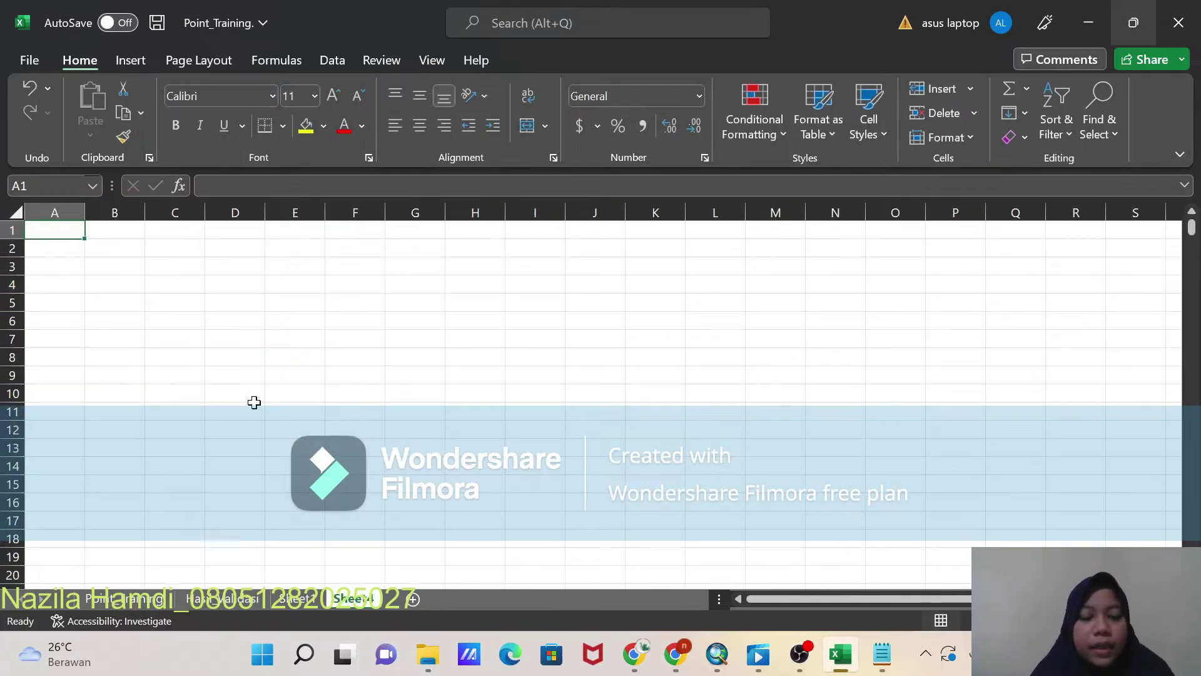
click(301, 599)
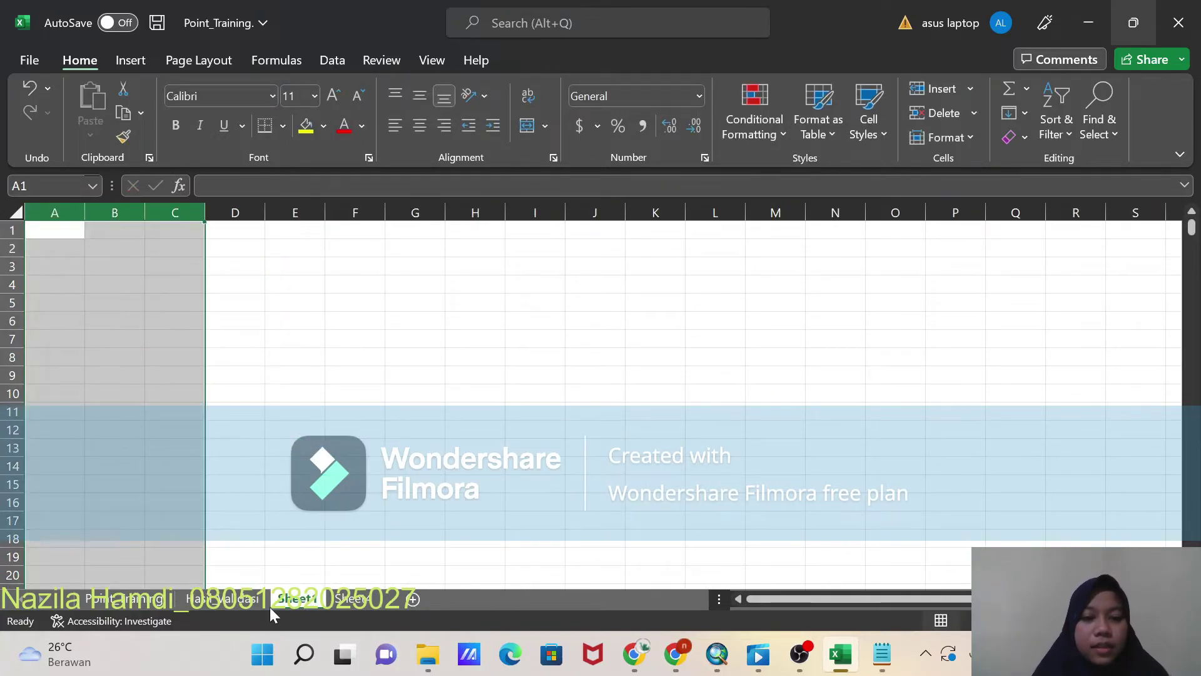
right_click(300, 601)
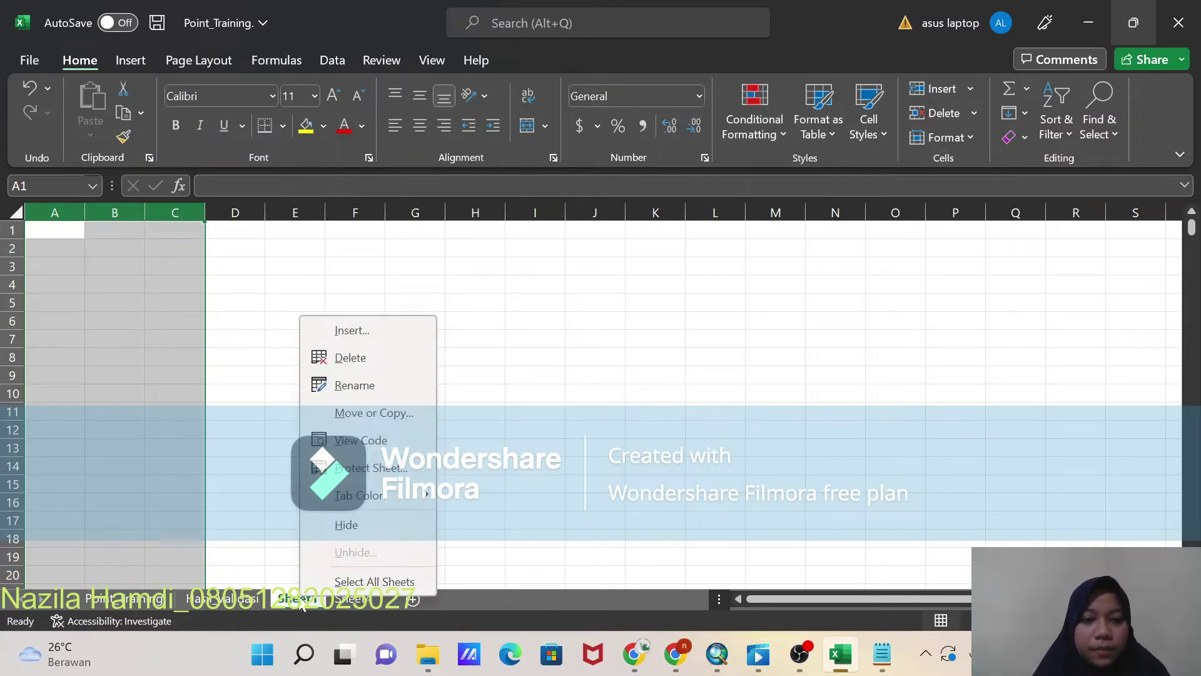
click(342, 385)
text(Kedalaman)
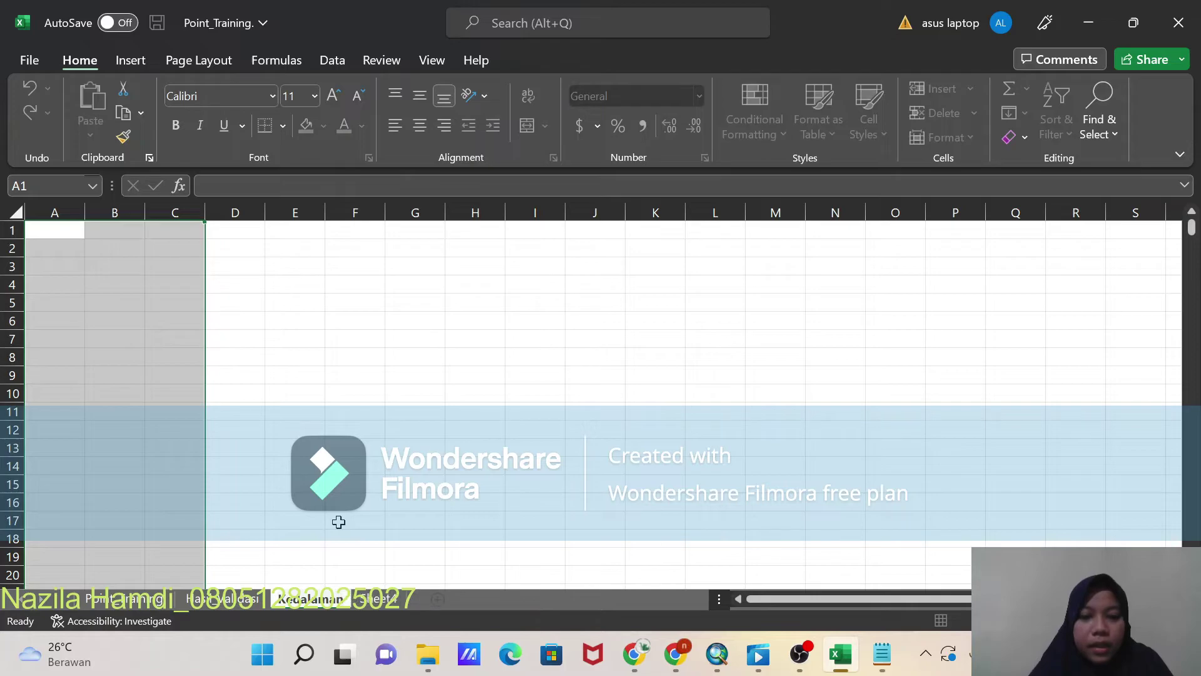
text( 10 m)
Step: Rename the blank worksheet Sheet4 as Kedalaman 20 m
click(407, 600)
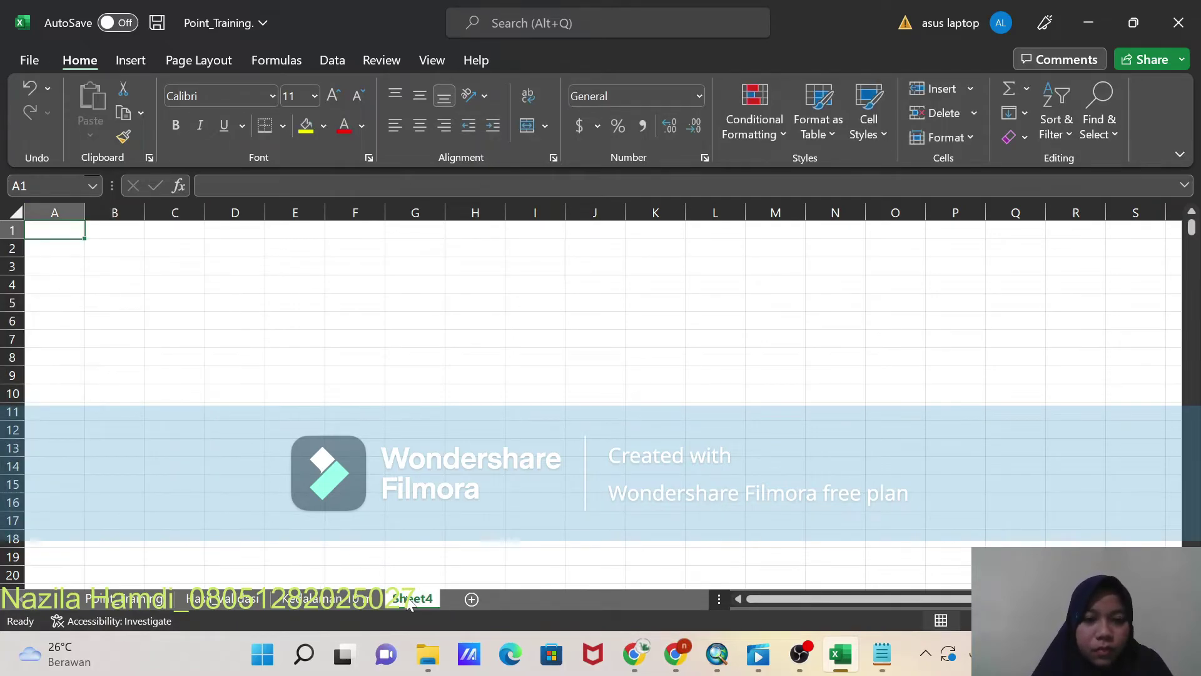
right_click(407, 599)
click(439, 382)
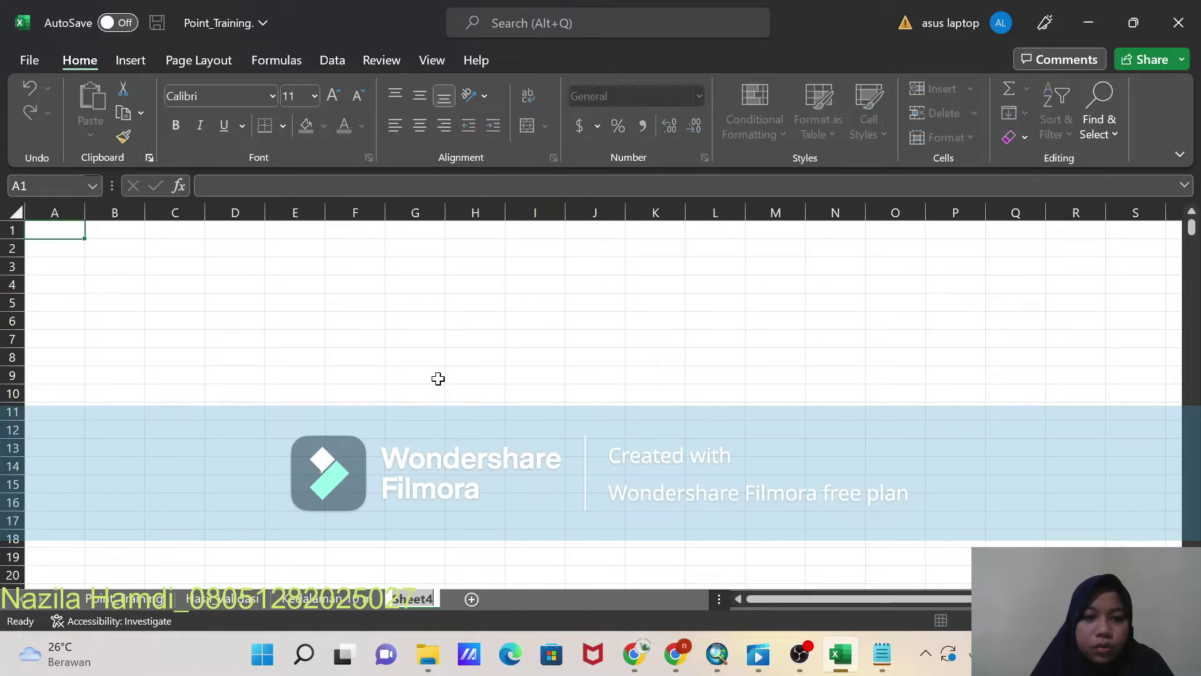
text(Keda)
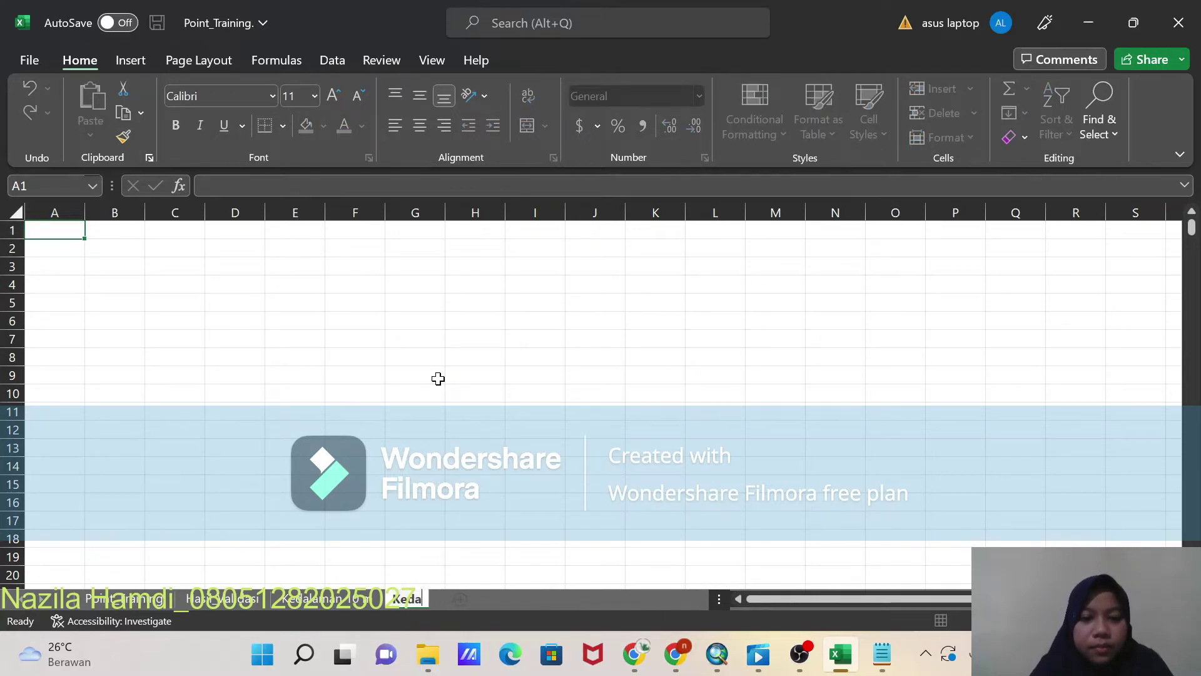
text(laman)
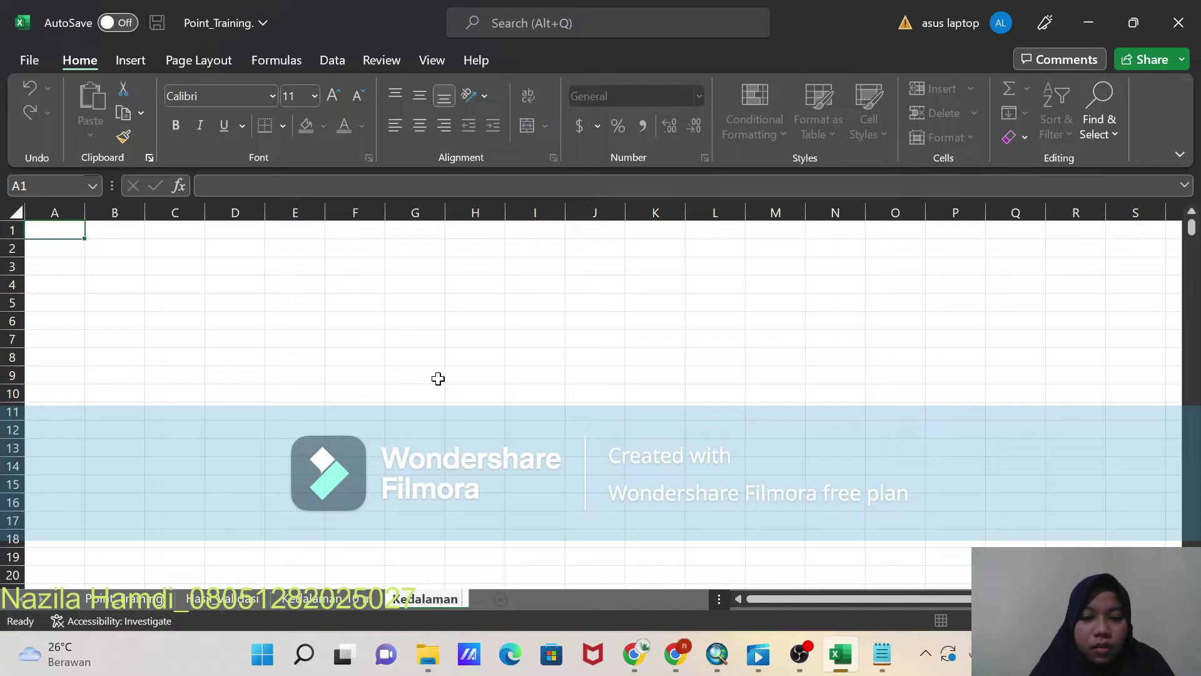
text( 20 m)
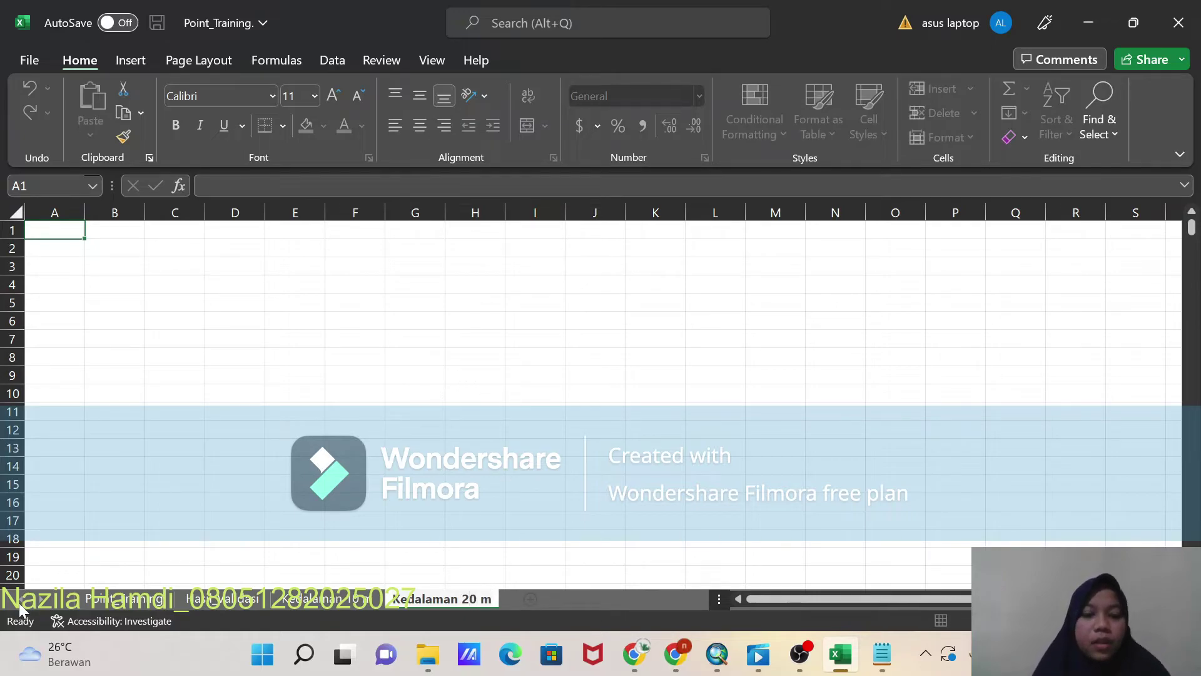
Step: Remove the existing filter from the data on the Hasil_Validasi sheet
click(227, 604)
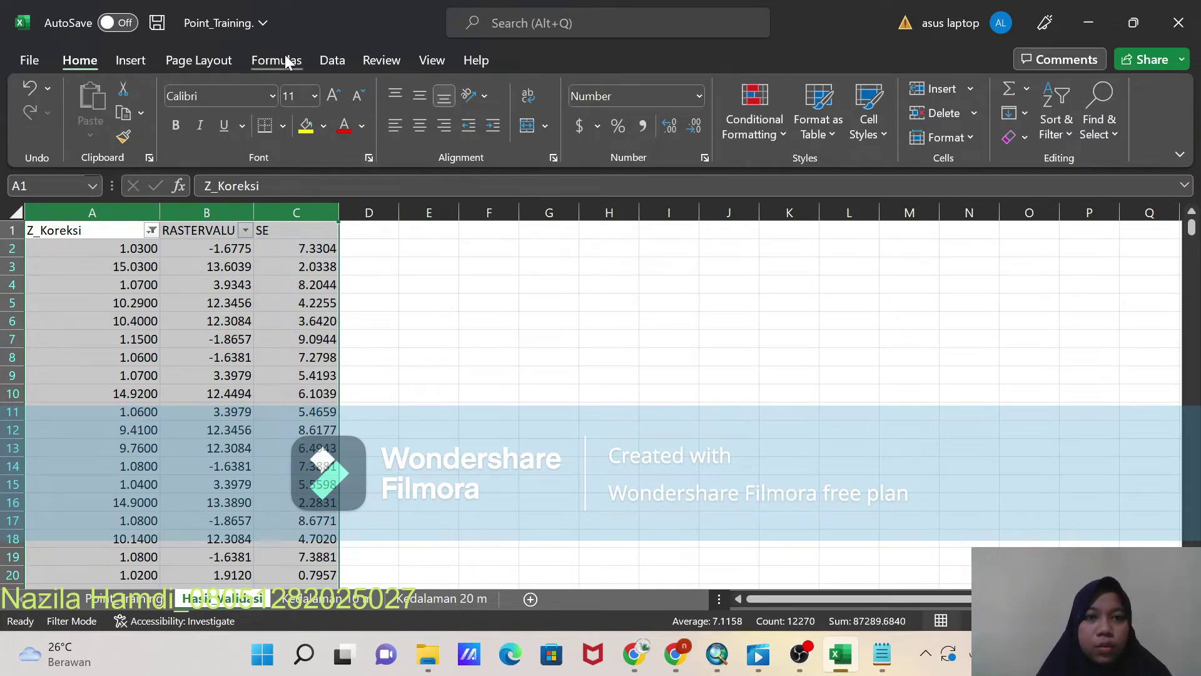
click(329, 61)
click(621, 100)
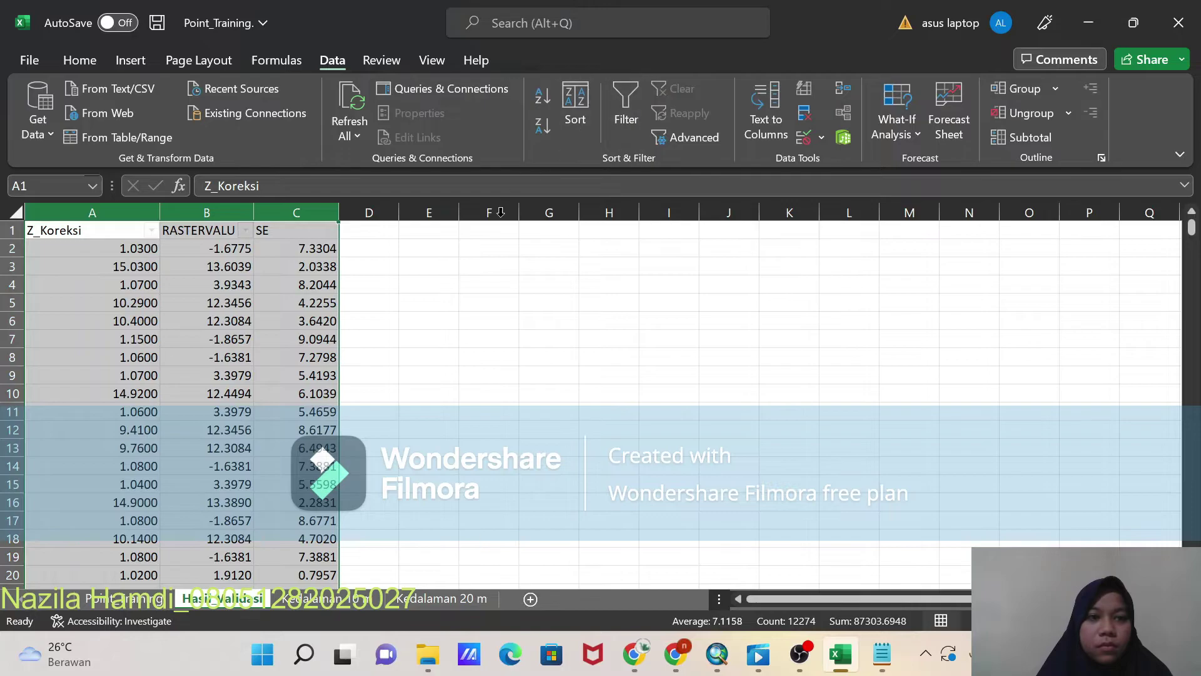
click(484, 251)
click(113, 244)
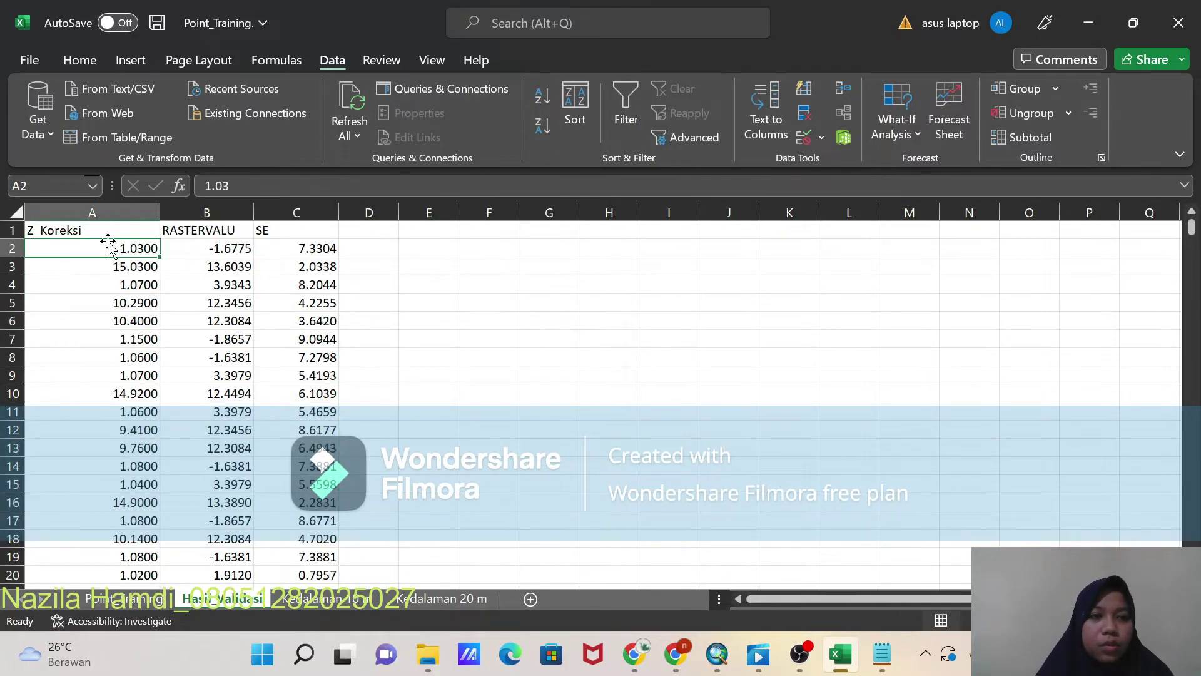
Step: Filter the Z_Koreksi column on Hasil_Validasi to values less than or equal to 10.0
click(146, 232)
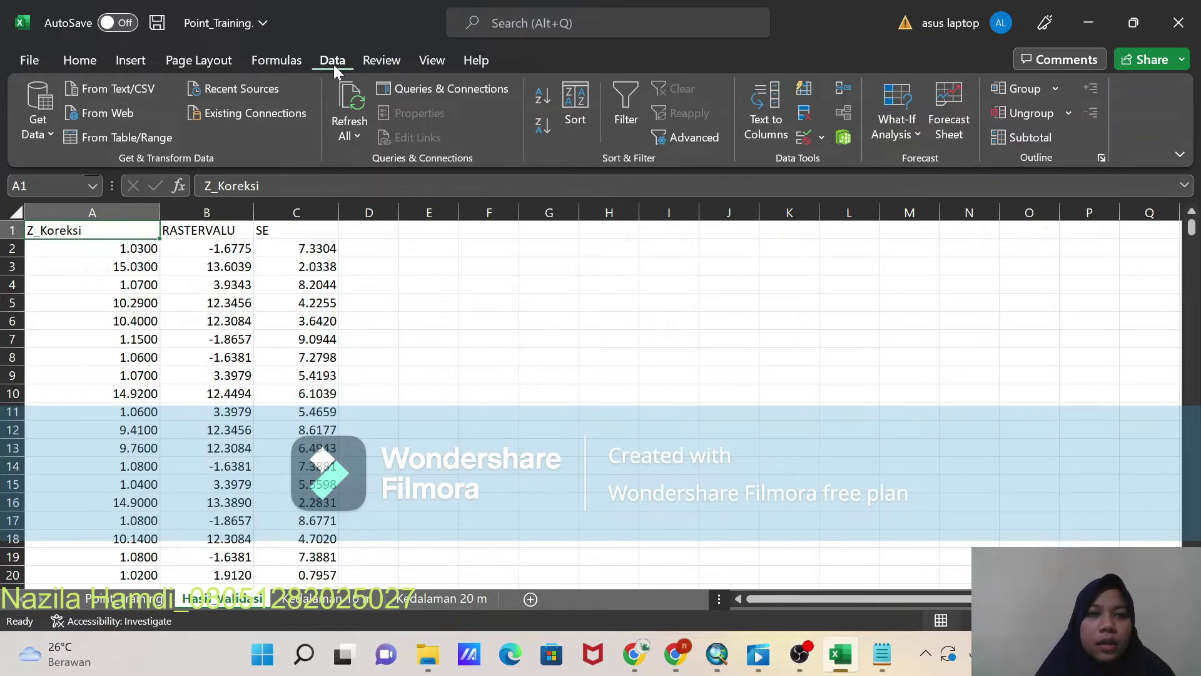
click(626, 118)
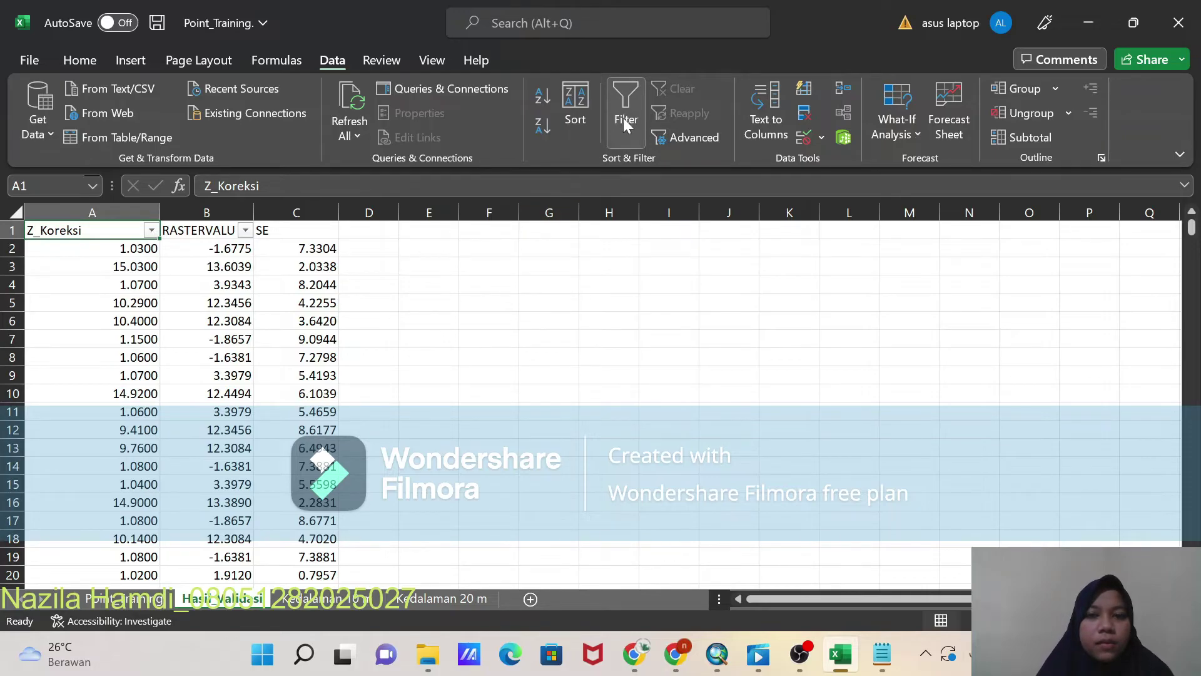
click(152, 231)
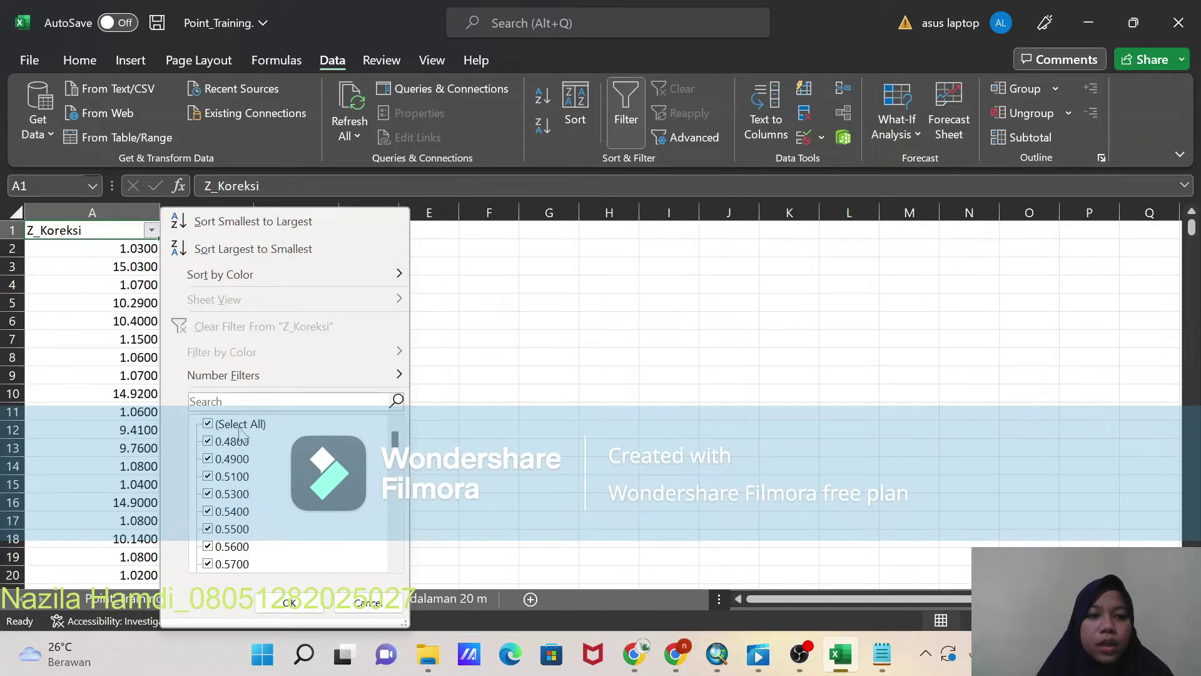
mouse_move(291, 379)
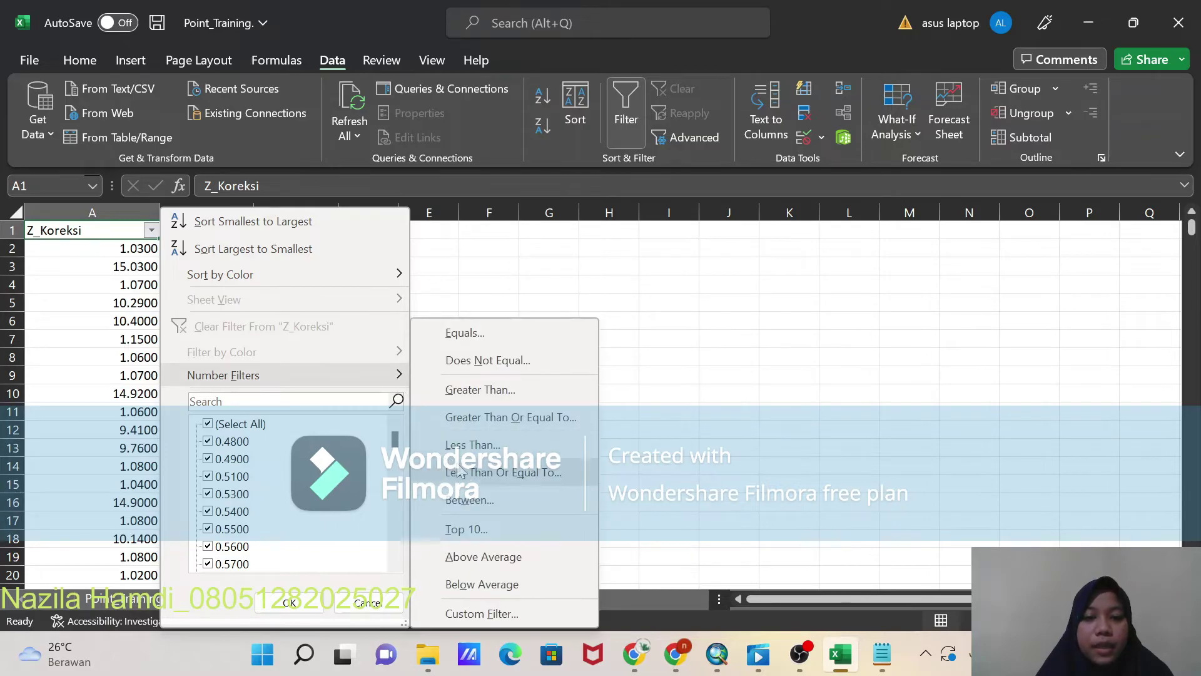
click(502, 480)
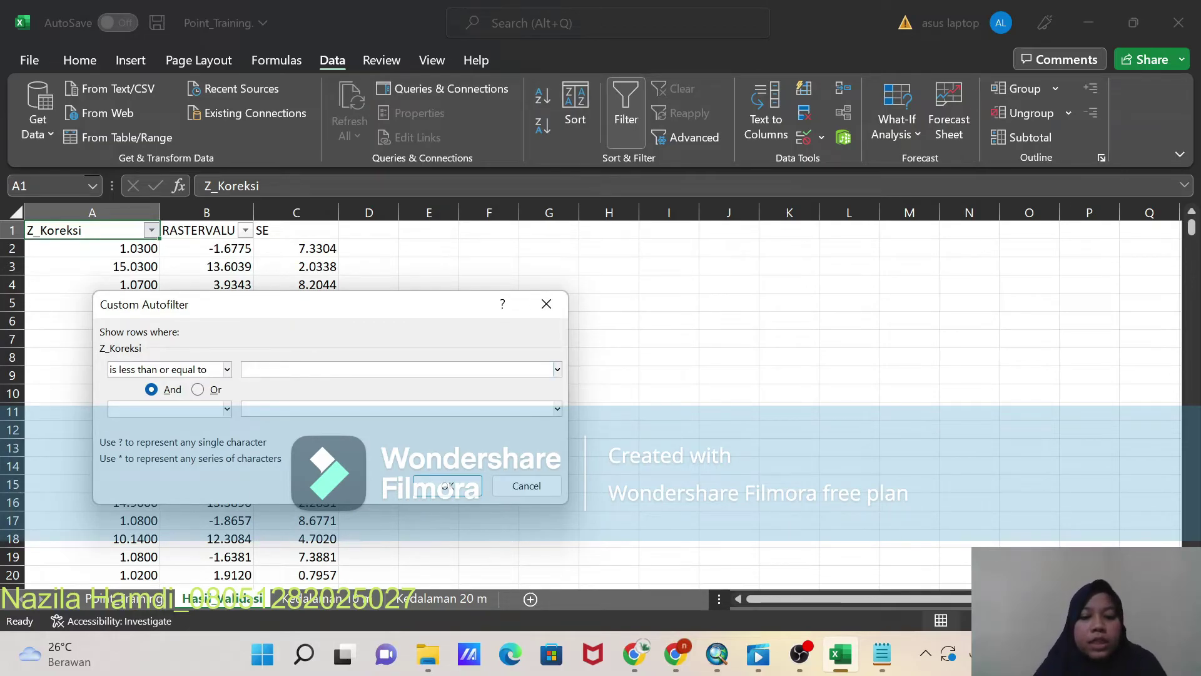
text(10.0)
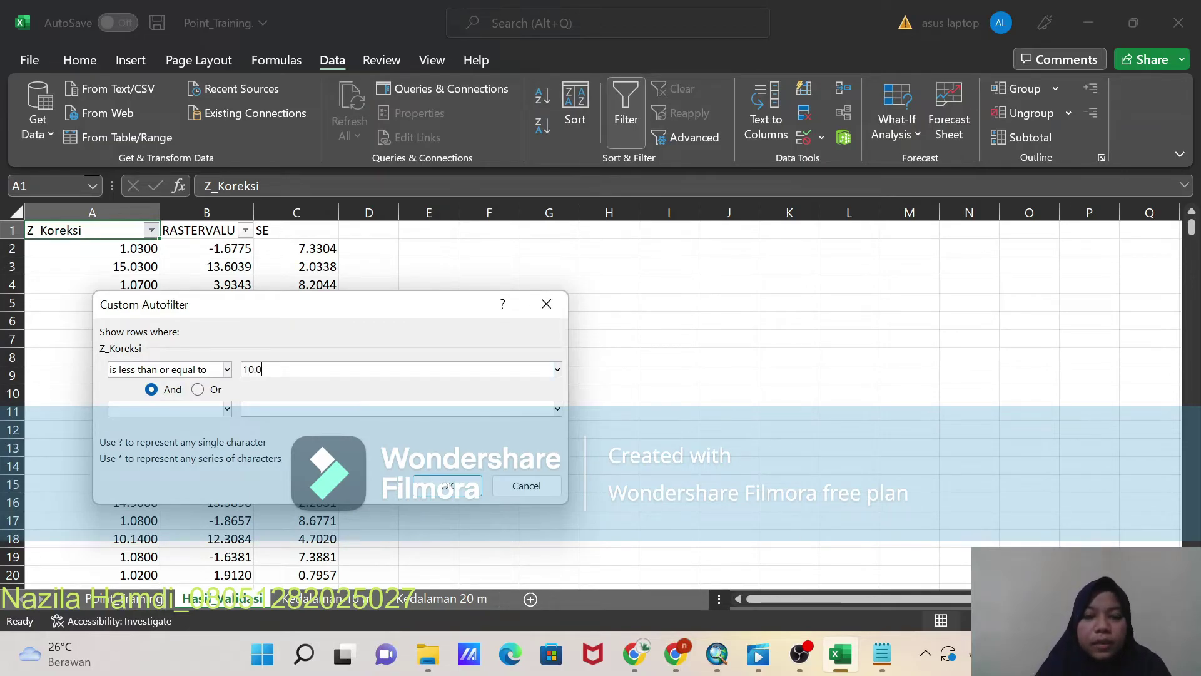
click(447, 486)
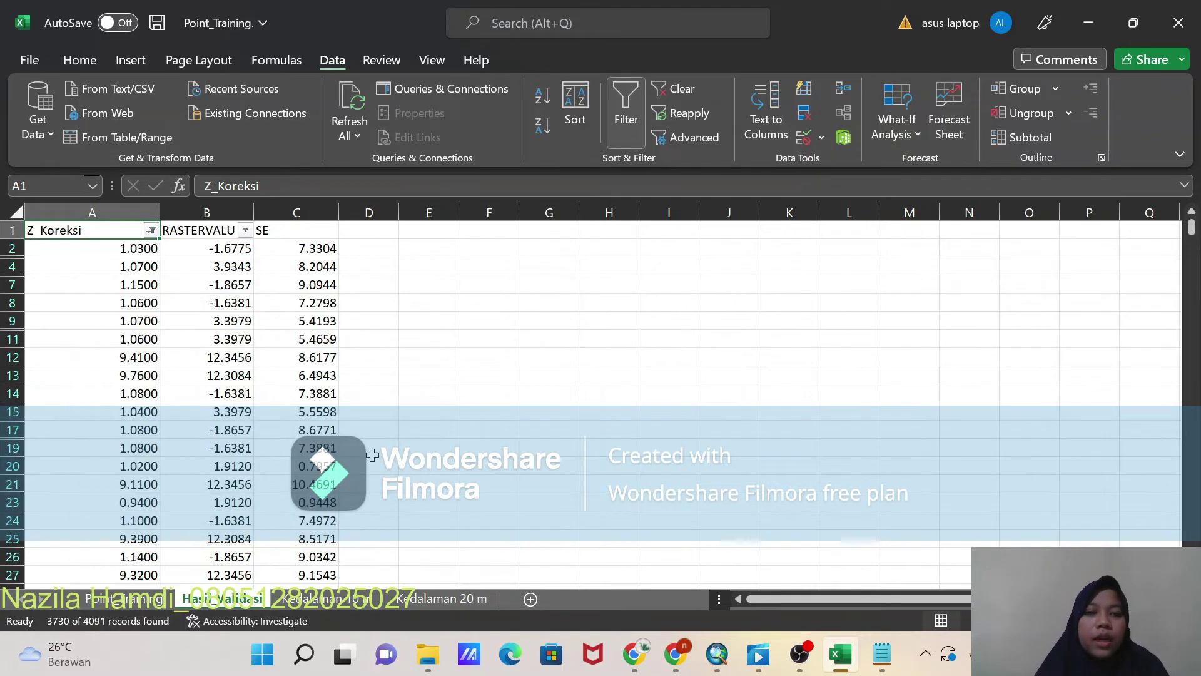
Step: Copy the filtered columns A to C from Hasil_Validasi and paste them at cell A1 of the Kedalaman 10 m sheet
click(113, 210)
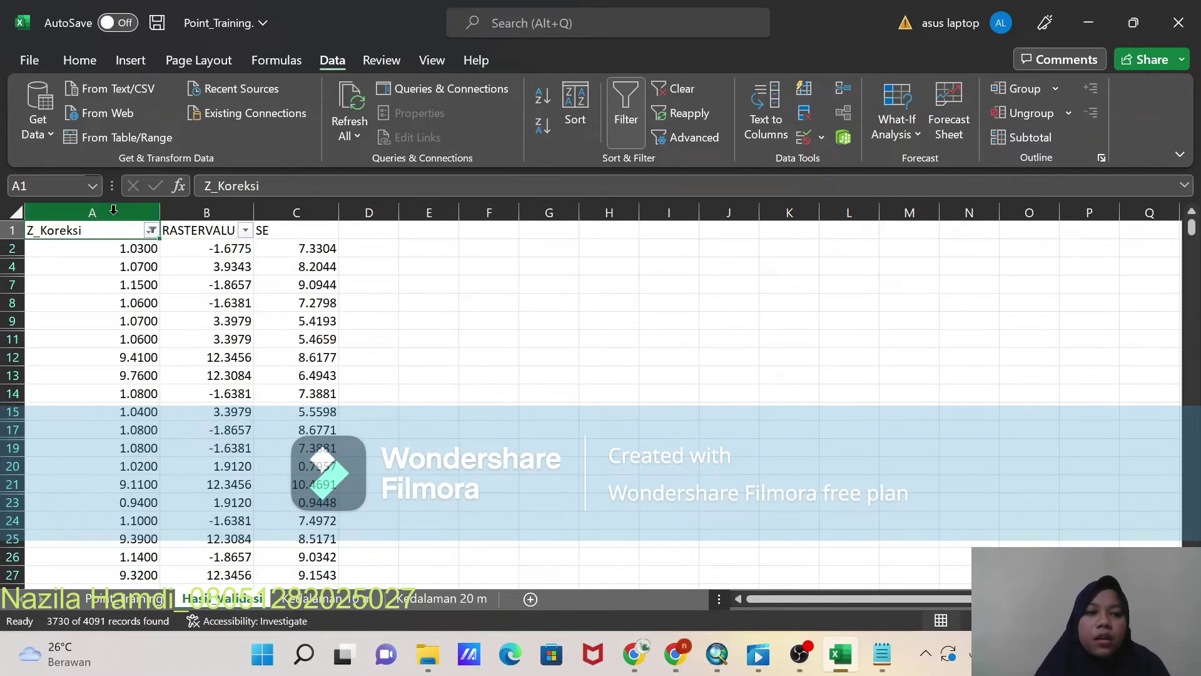
drag(113, 209, 281, 223)
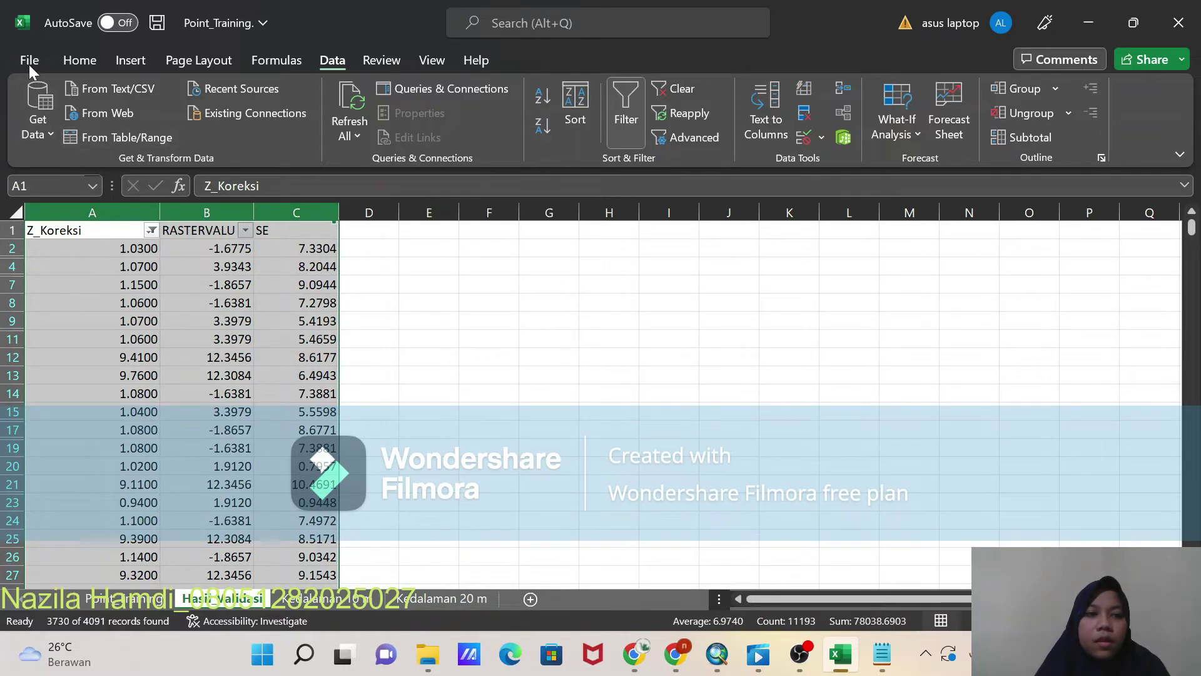
click(81, 67)
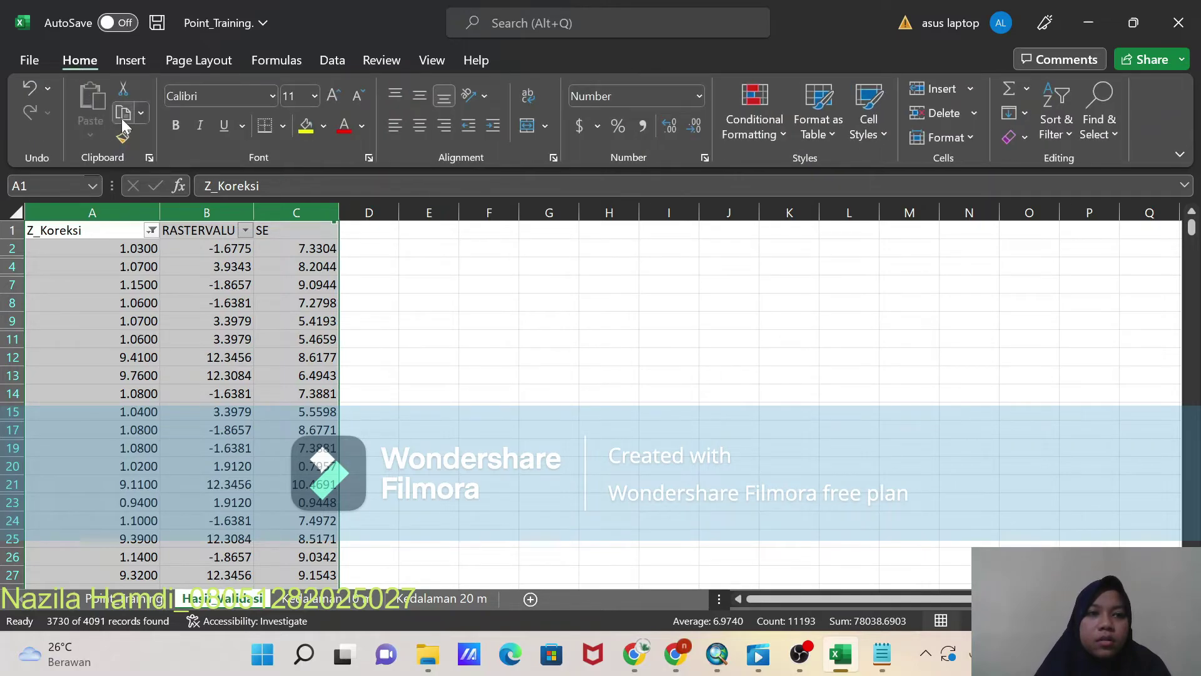
click(123, 112)
click(329, 599)
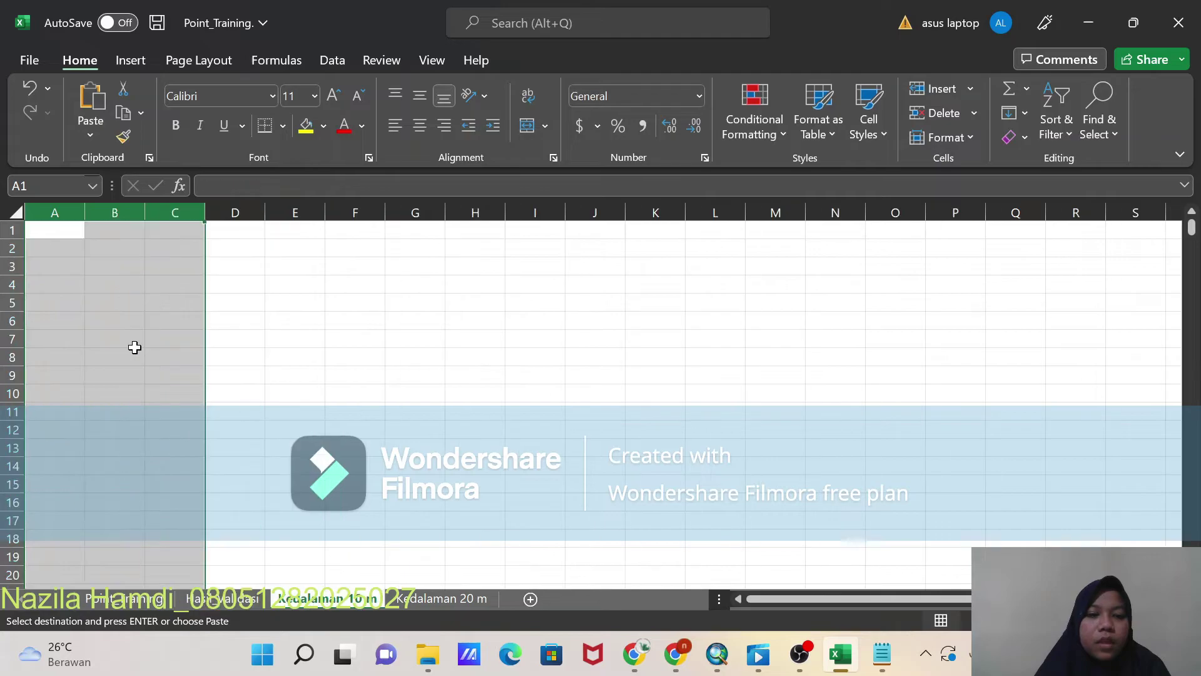
click(54, 232)
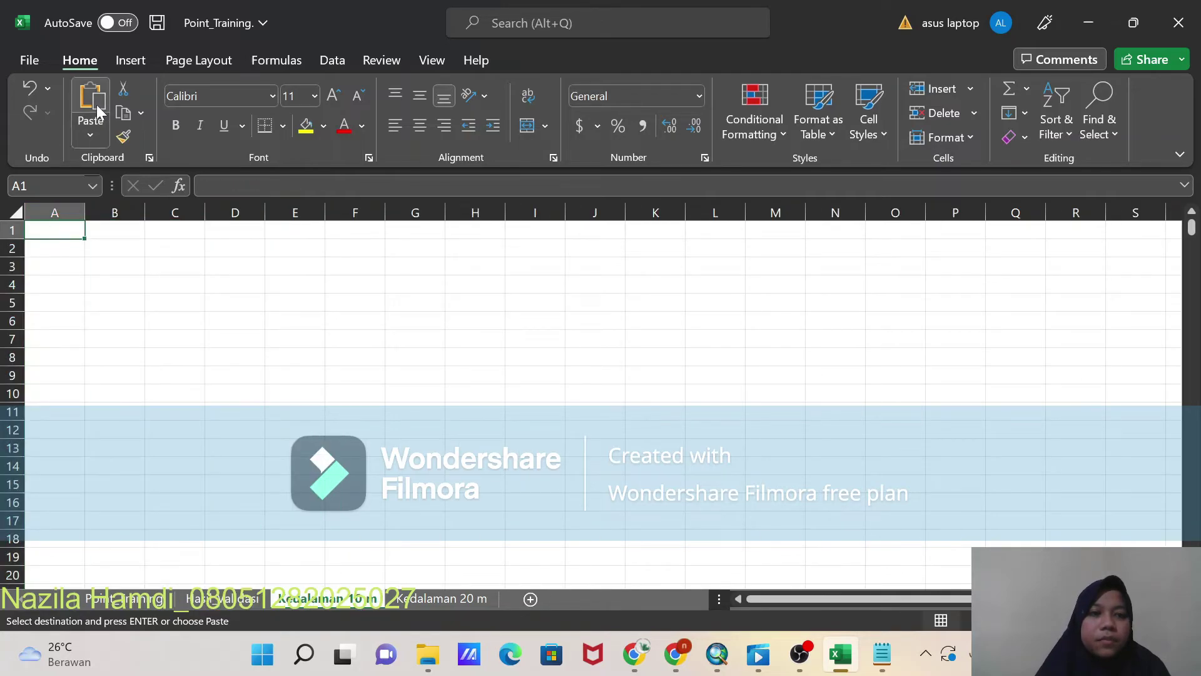
click(88, 101)
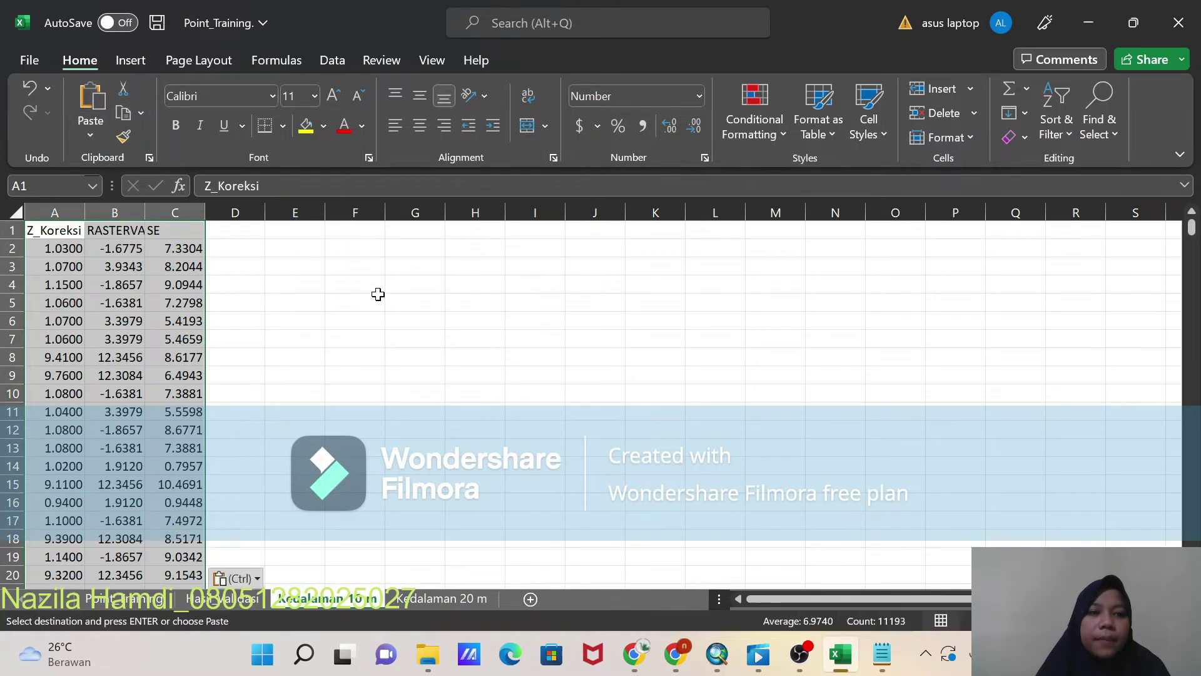
Step: Fit the widths of columns A to C on the Kedalaman 10 m sheet to their contents
double_click(144, 214)
double_click(223, 216)
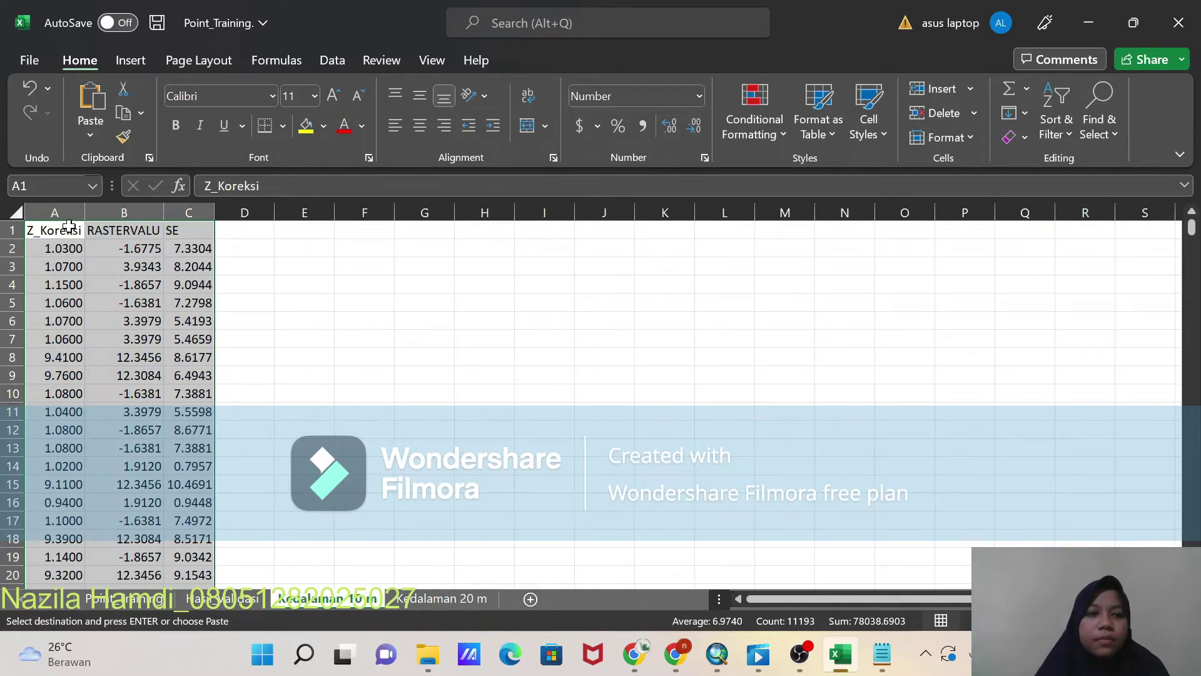
double_click(82, 214)
Step: Change the Z_Koreksi filter on Hasil_Validasi to values less than or equal to 20.0
click(249, 601)
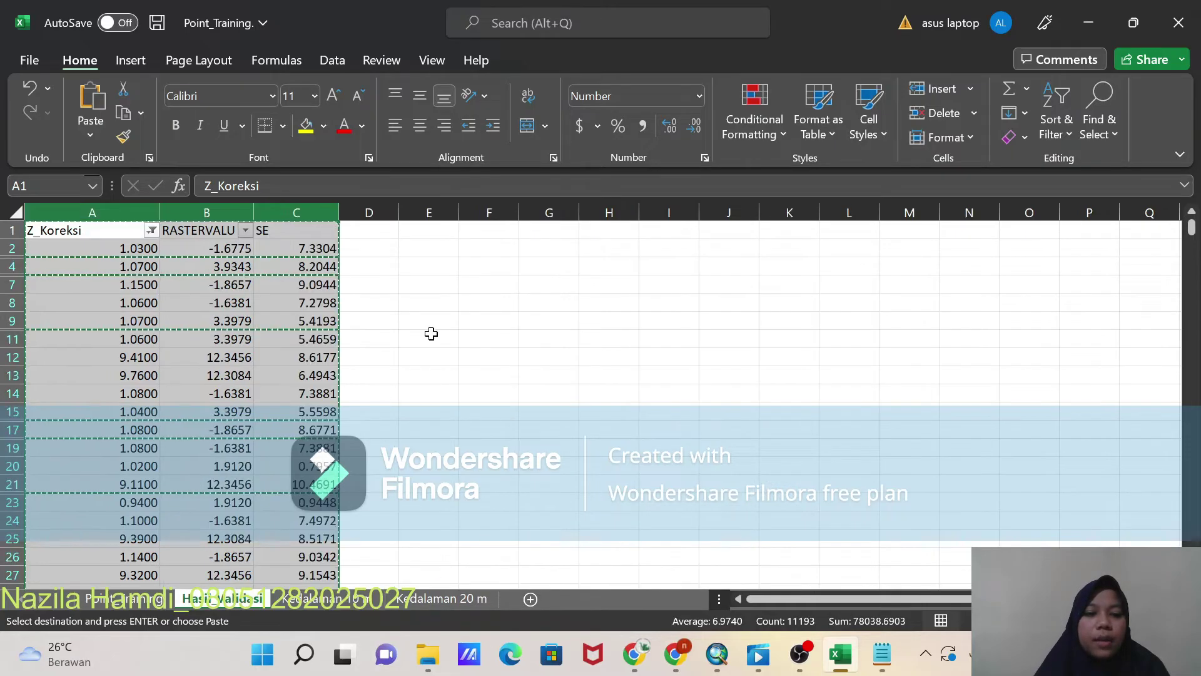
click(363, 232)
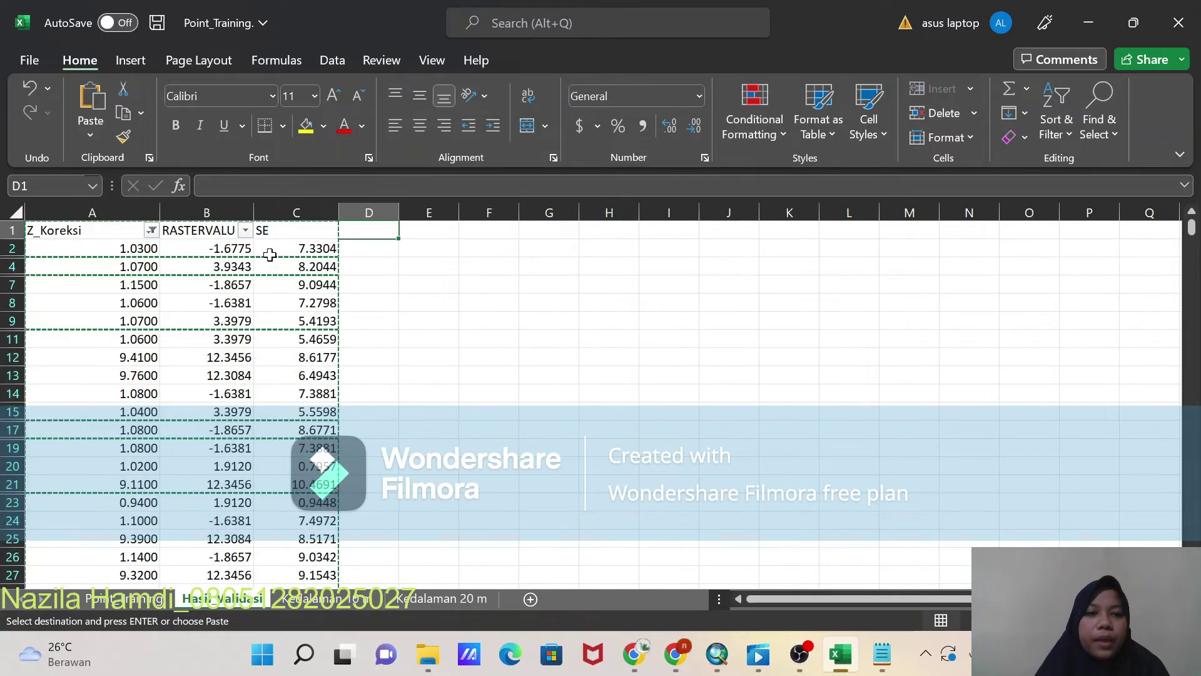
click(153, 231)
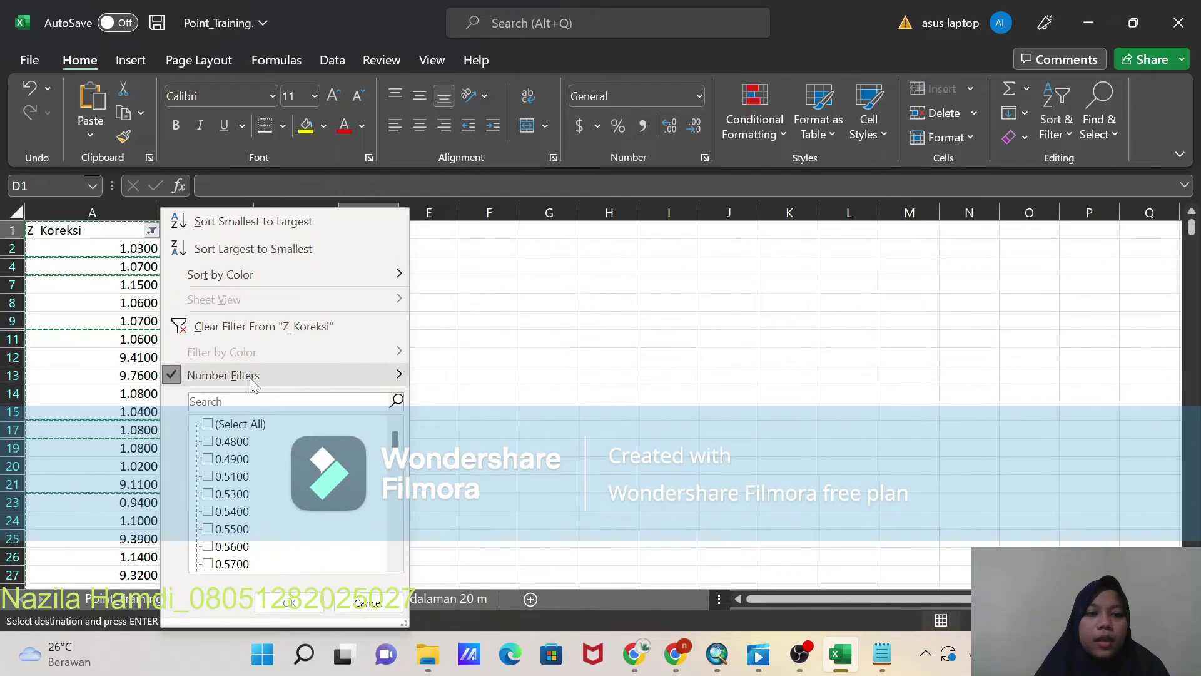
mouse_move(252, 382)
click(476, 477)
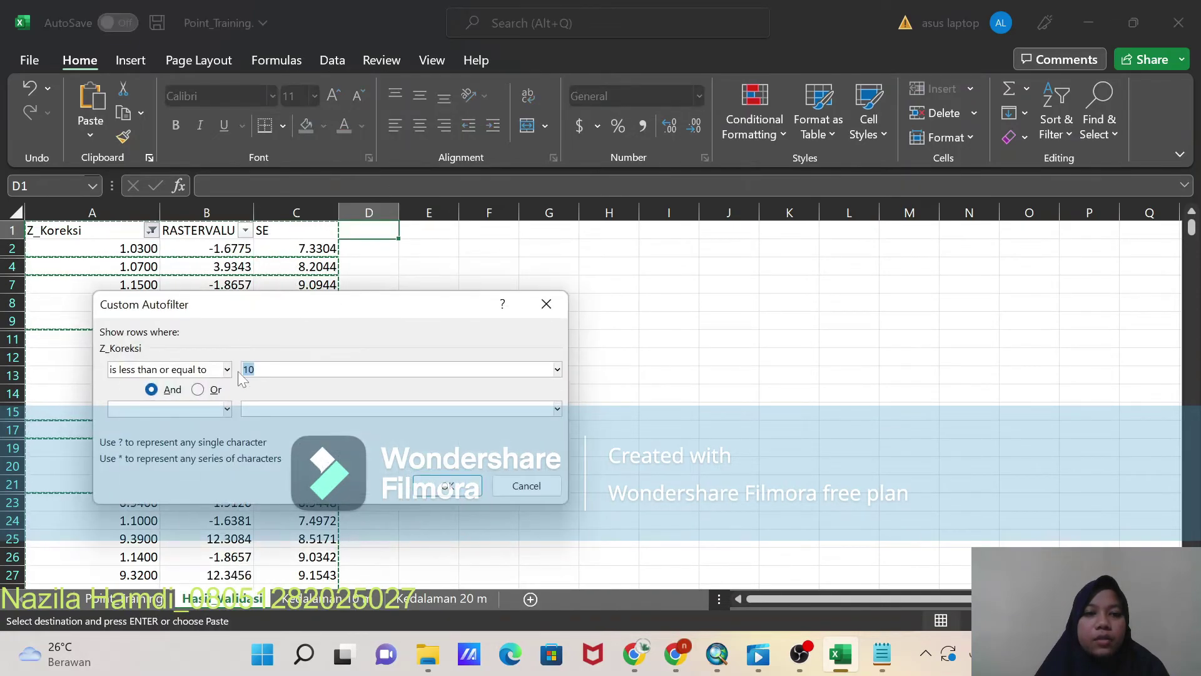
text(20)
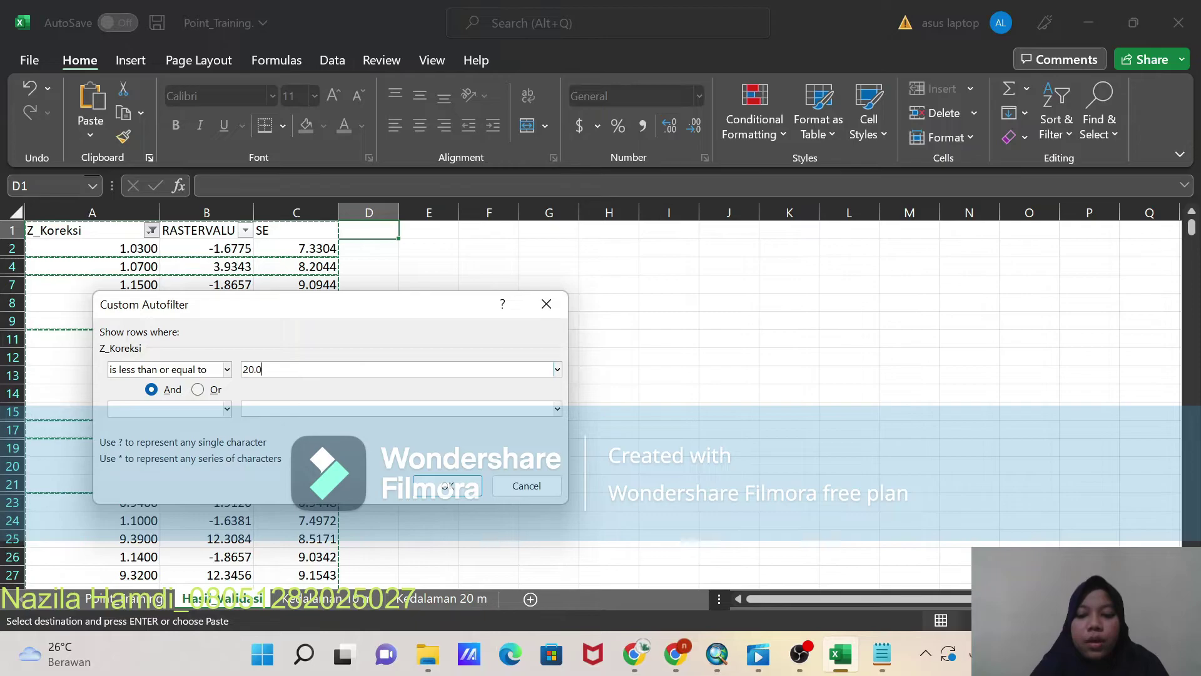
click(440, 483)
Step: Copy the filtered columns A to C from Hasil_Validasi into the Kedalaman 20 m sheet starting at cell A1
drag(77, 206, 296, 213)
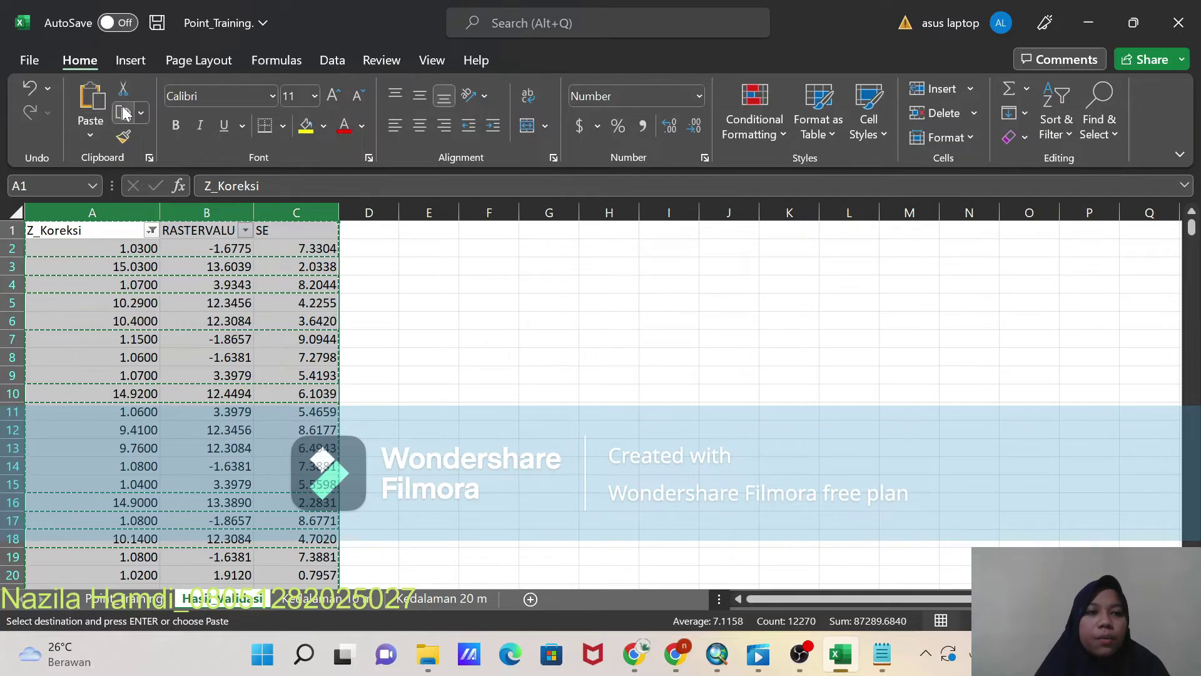
click(418, 602)
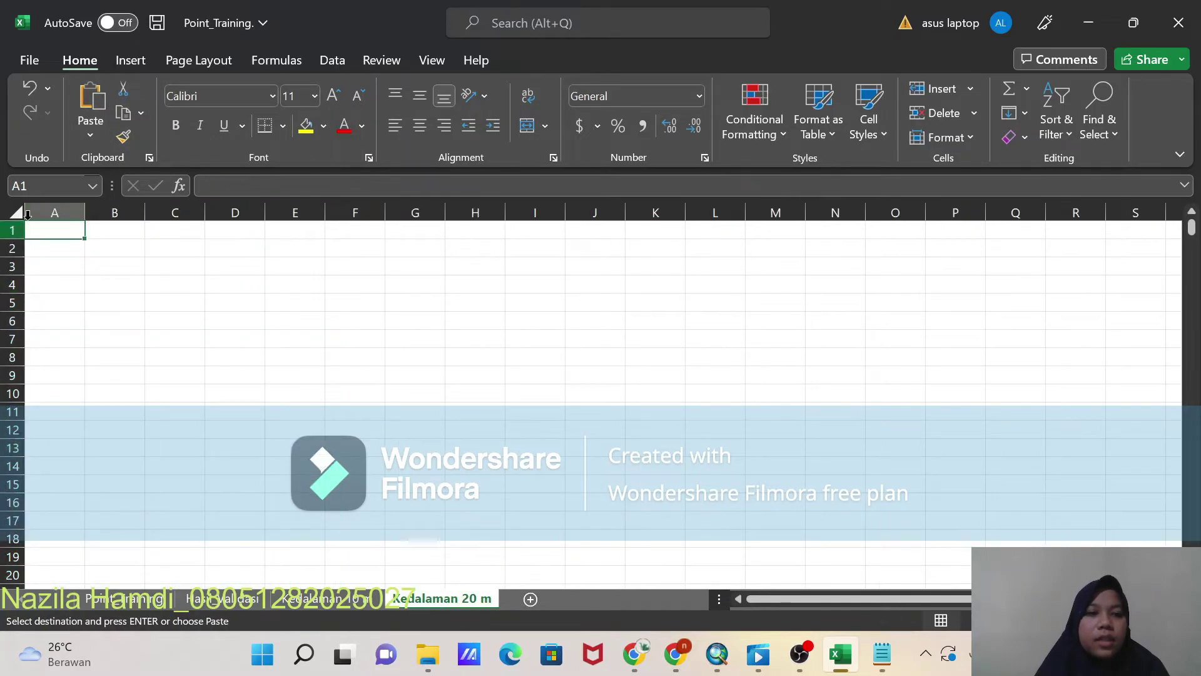
click(89, 100)
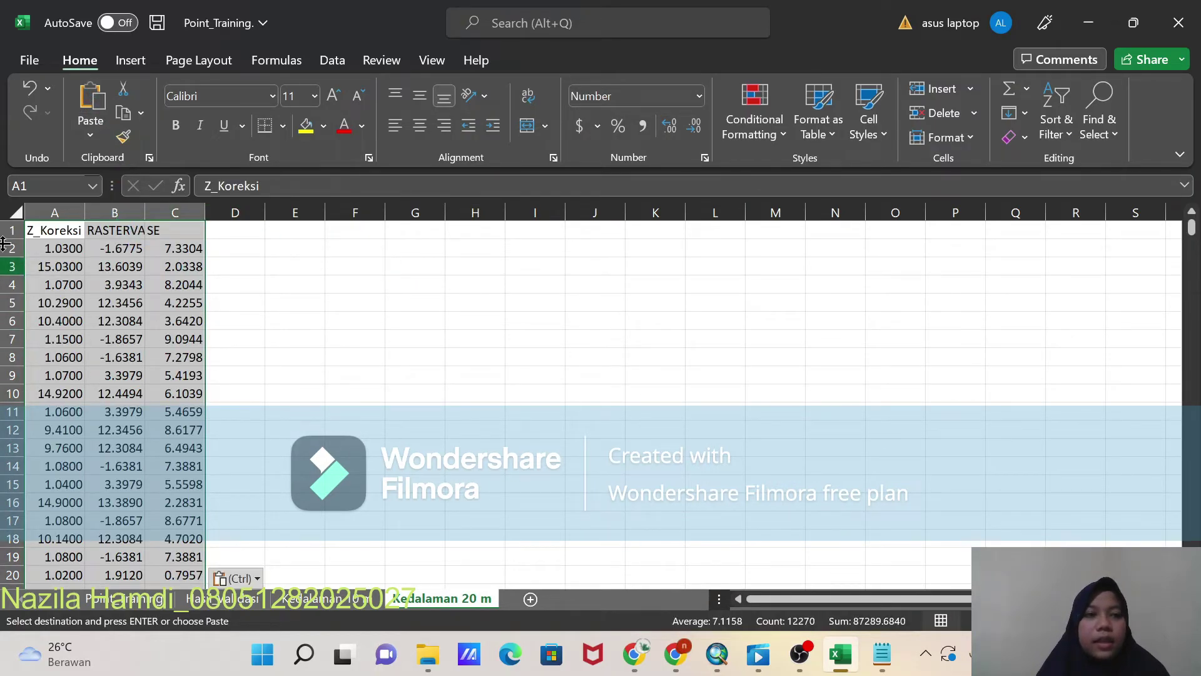
Step: Add the labels MSE and RMSE in cells B3732 and B3733, below the data on the Kedalaman 10 m sheet
click(336, 602)
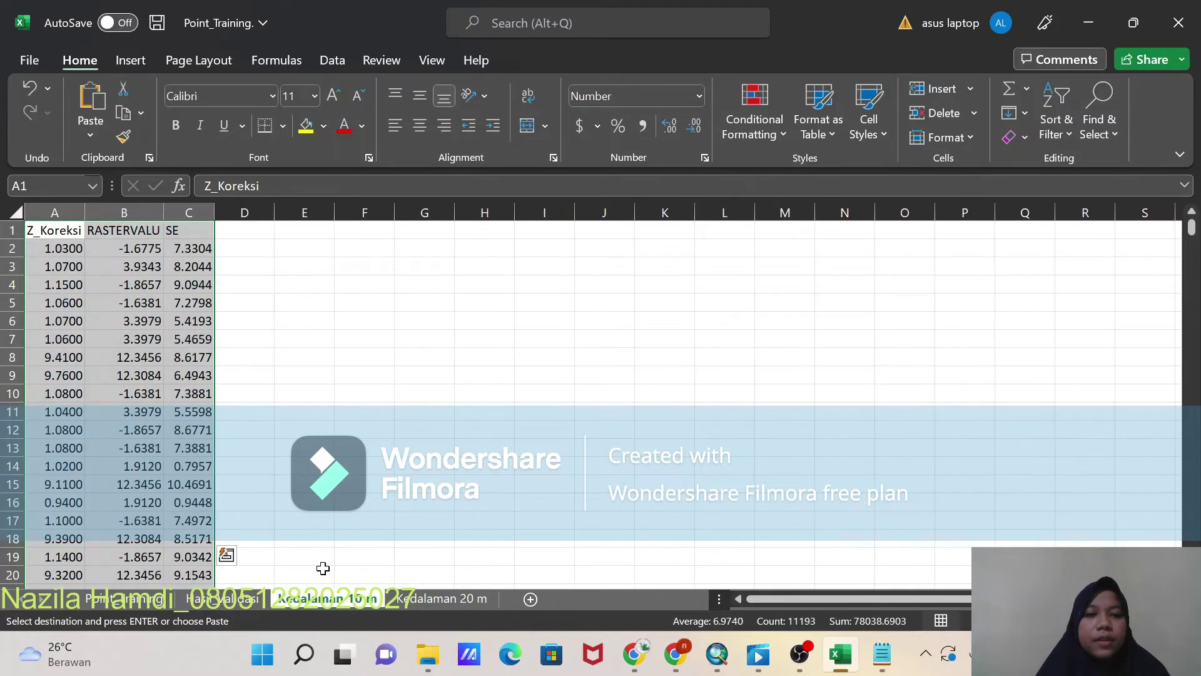
click(236, 249)
key(Left)
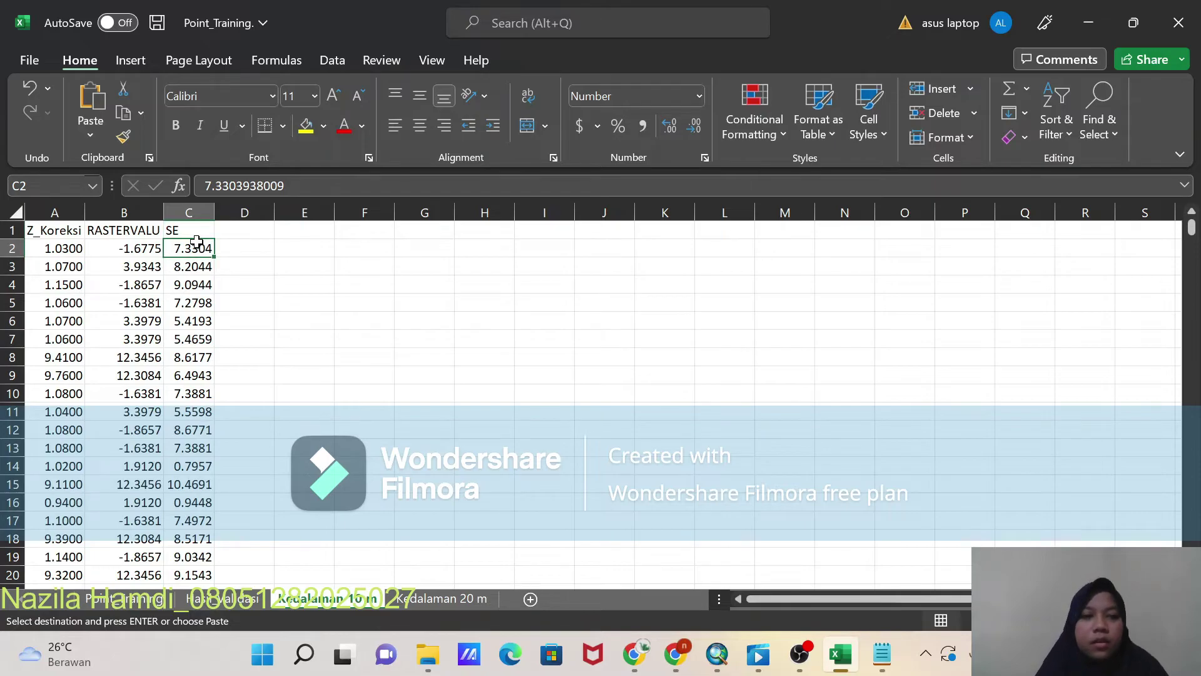
key(ctrl+shift+Down)
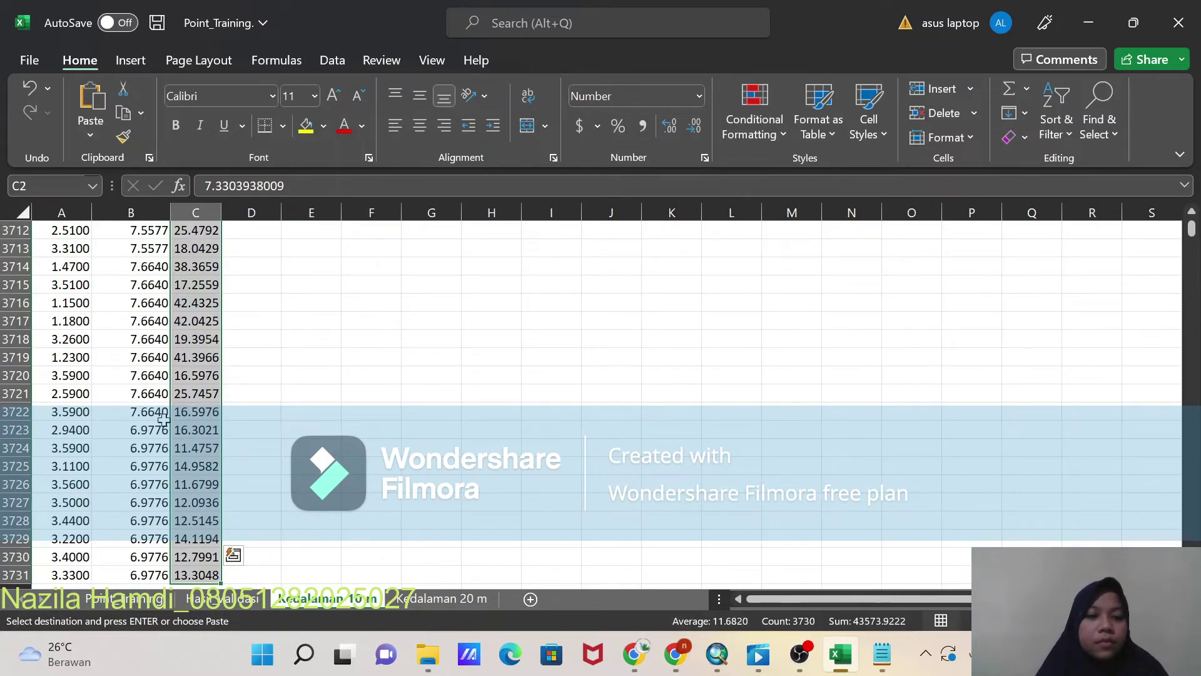
click(197, 536)
scroll(193, 560, up, 1)
scroll(187, 563, down, 2)
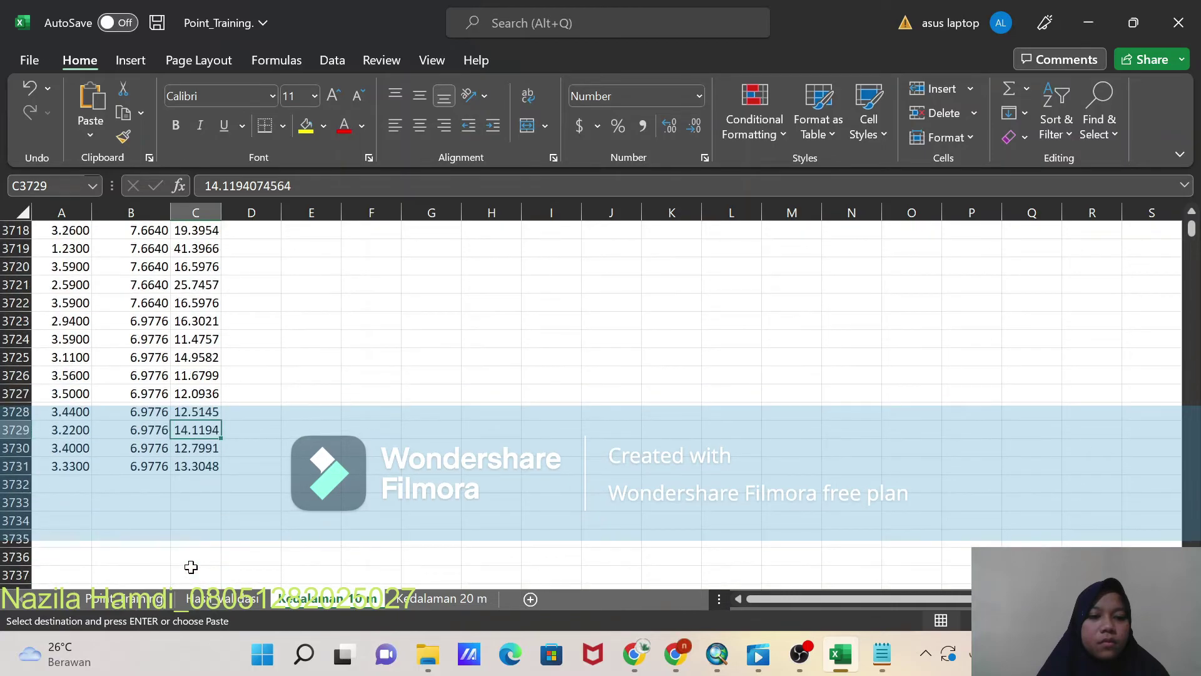
click(134, 481)
text(MSE)
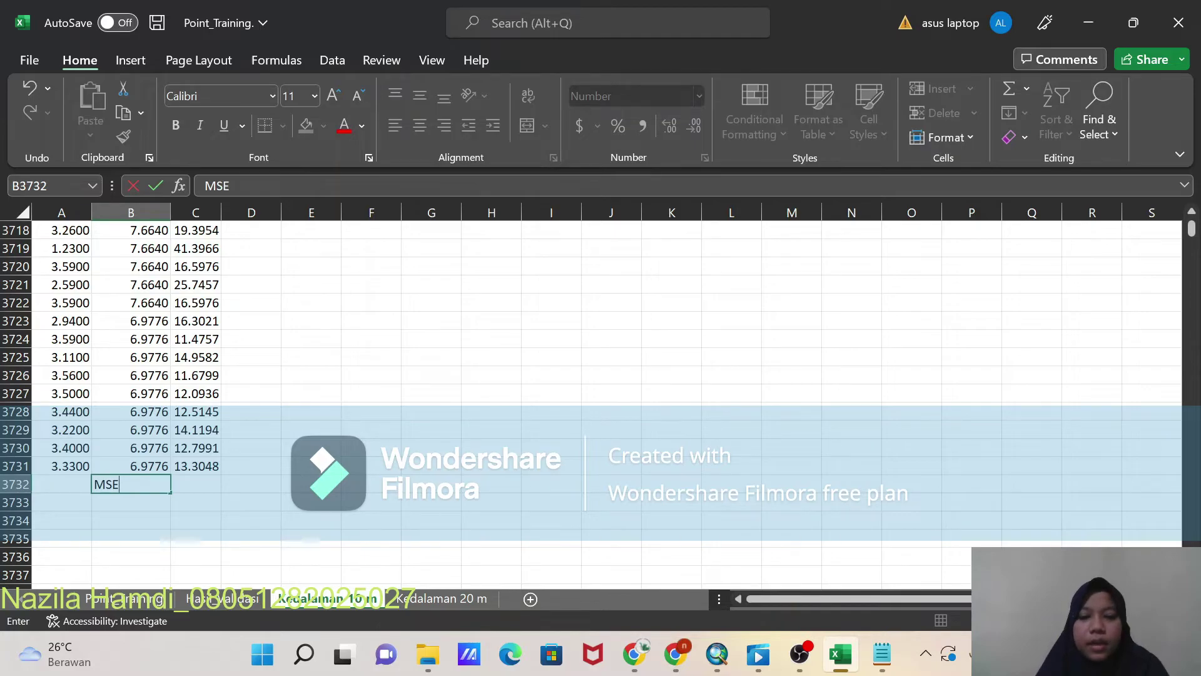
key(Return)
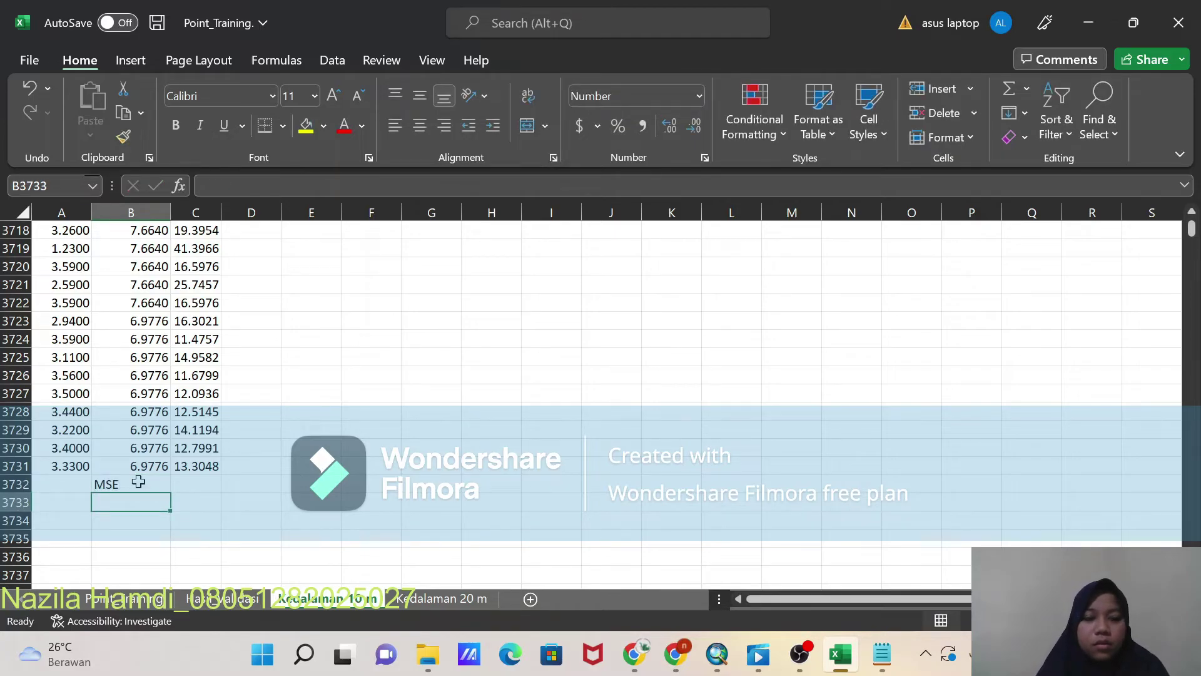
text(RMSE)
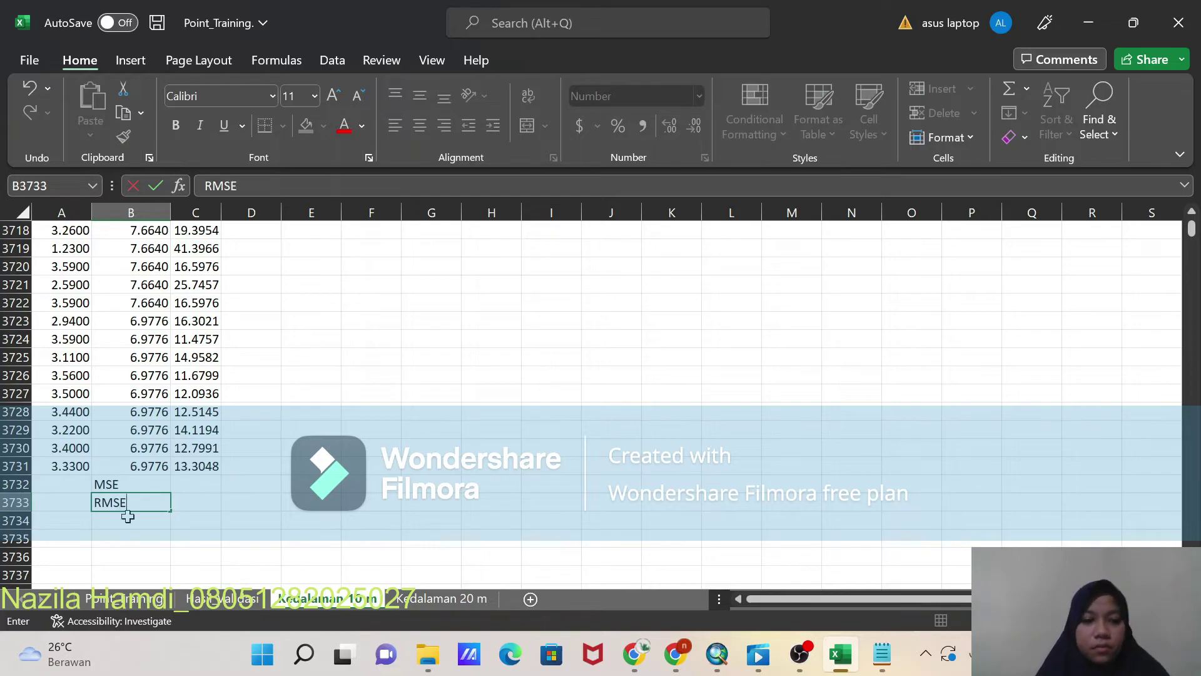
Step: Check the MSE formula in the Rumus batimetri note in Notepad, and enter =AVERAGE(C2:C3731) in cell C3732 of the Kedalaman 10 m sheet in Excel
click(191, 487)
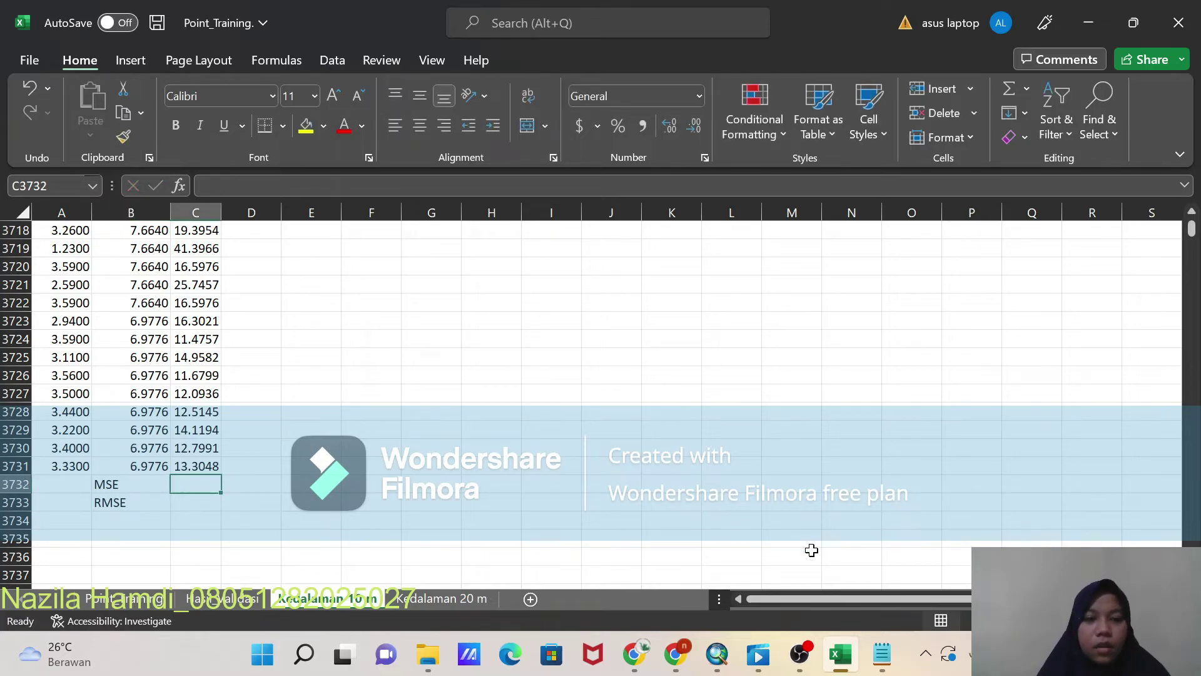
click(882, 654)
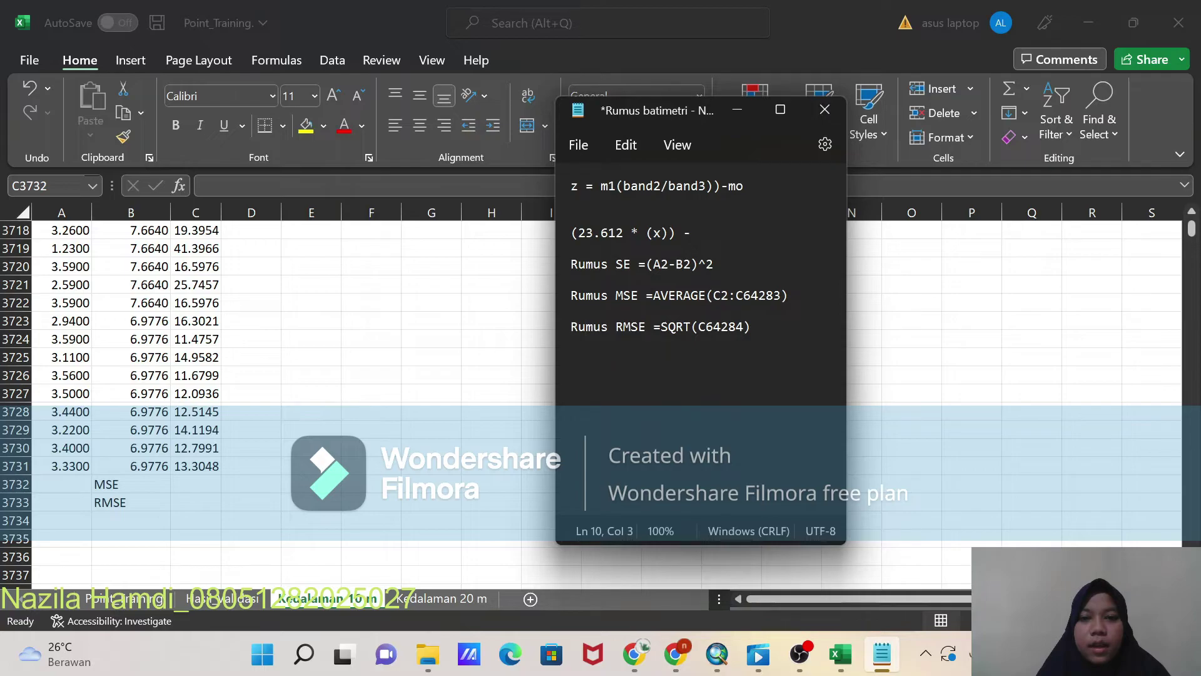
drag(647, 296, 787, 296)
drag(572, 295, 787, 296)
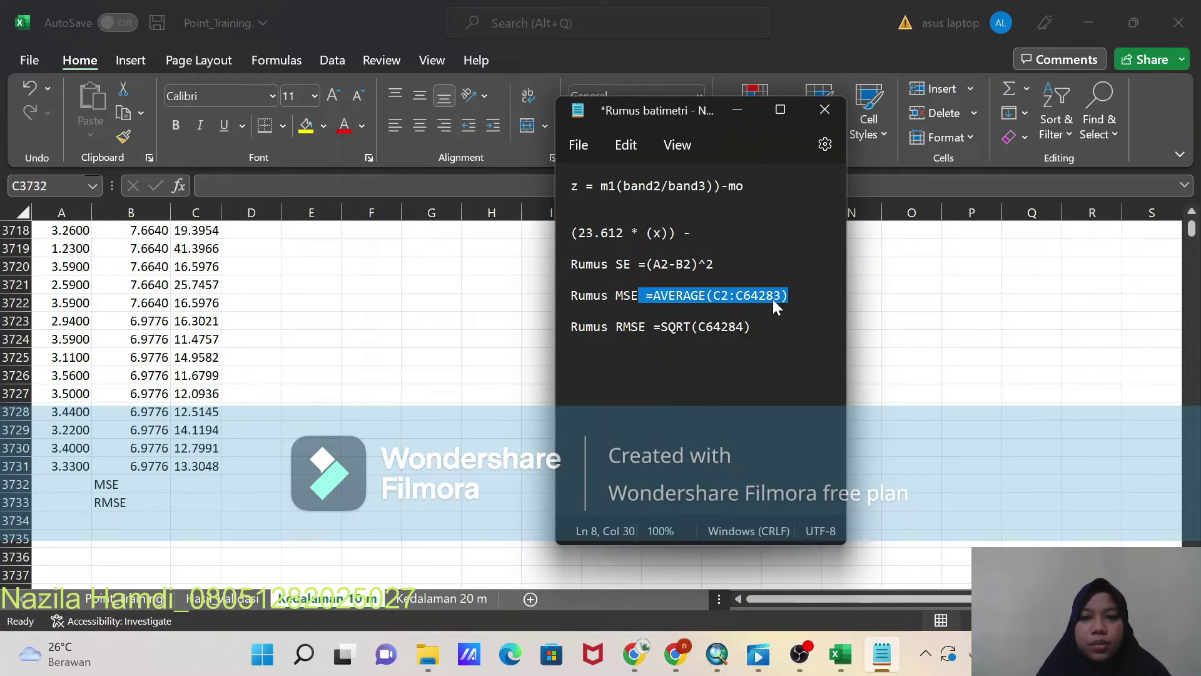
key(alt+Tab)
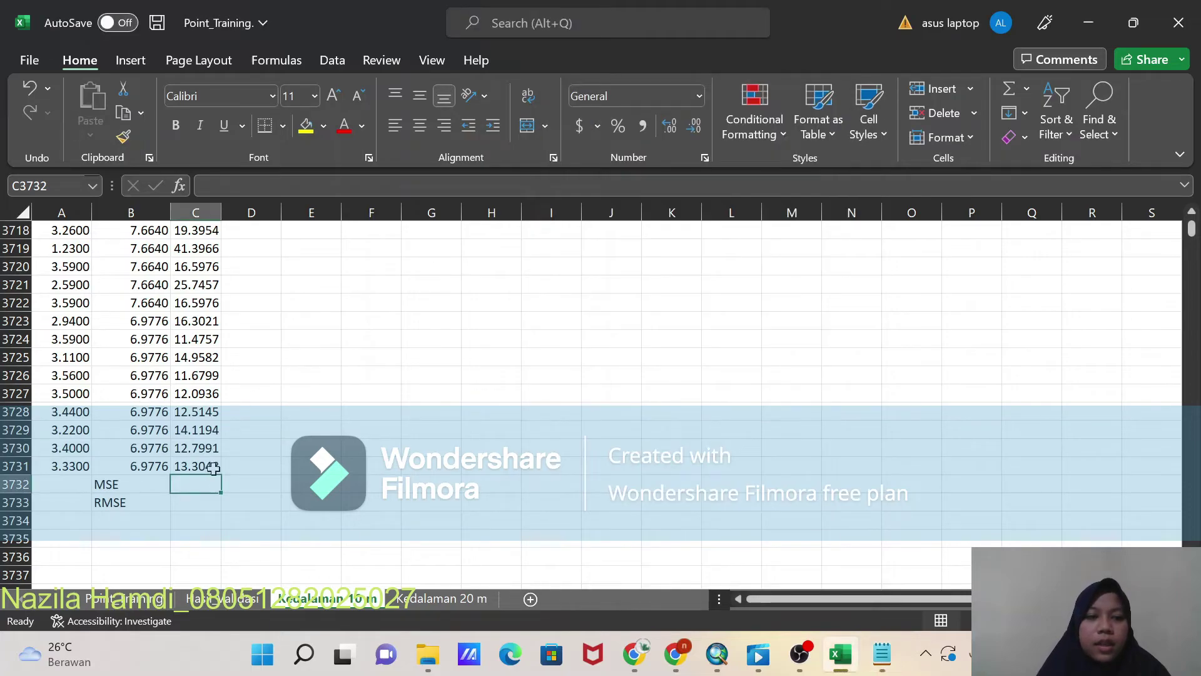
text(=)
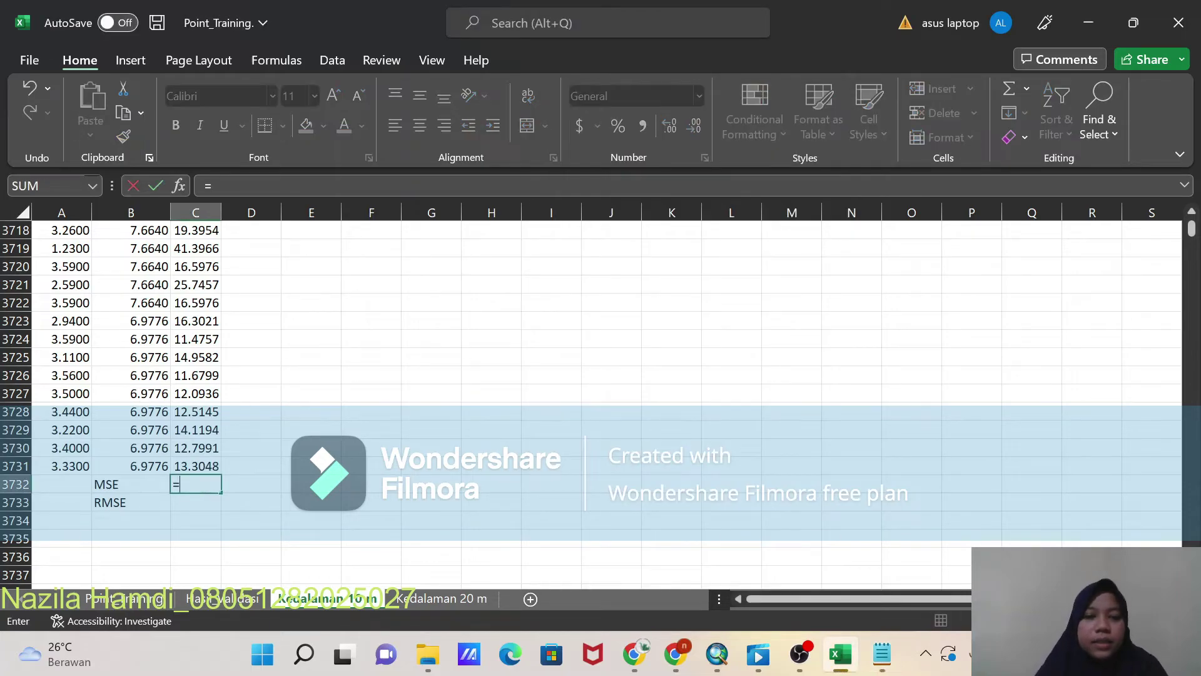
text(AVERA)
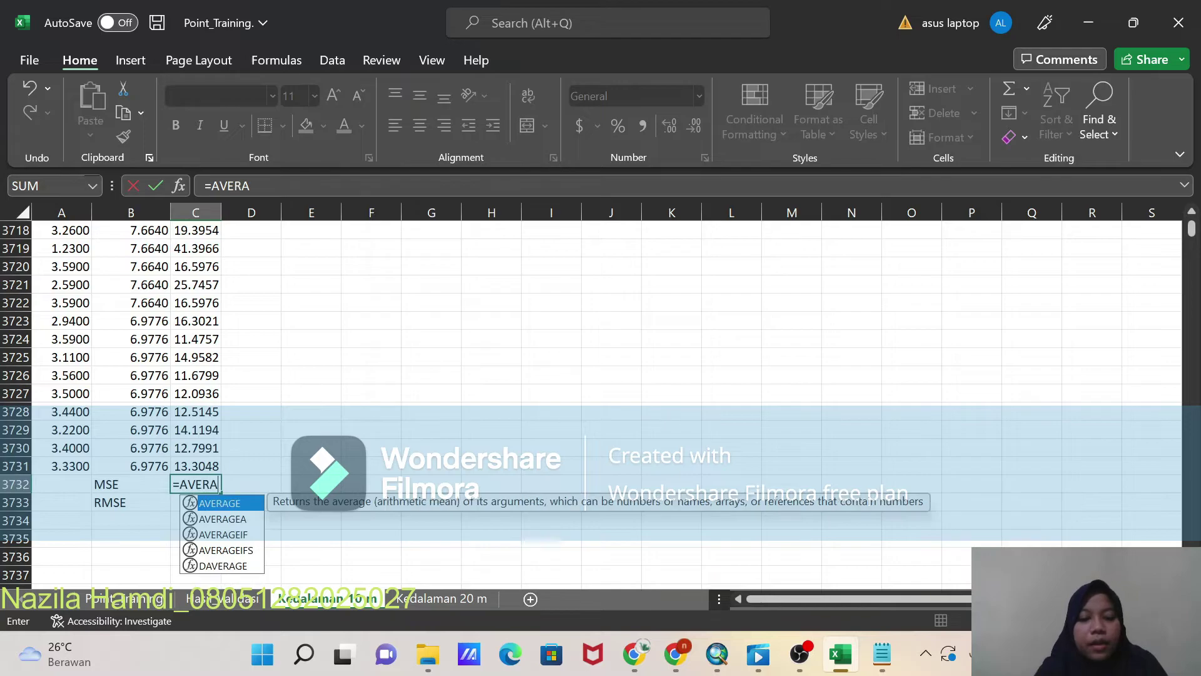
text(GE()
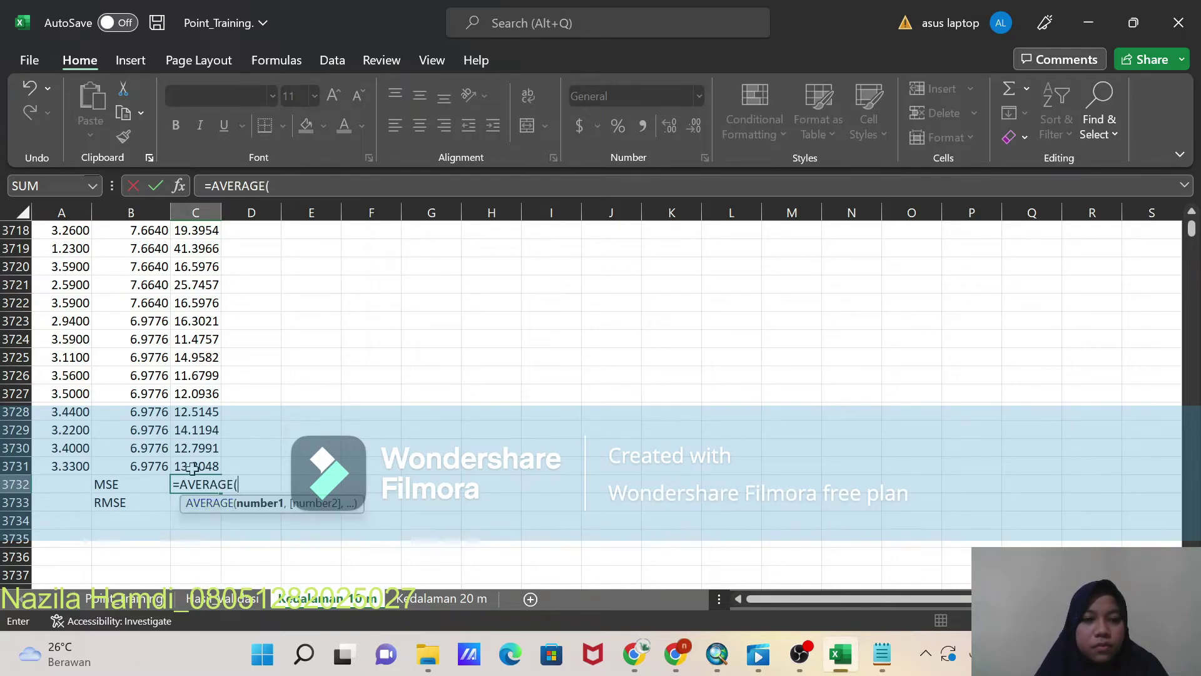
text(C2:)
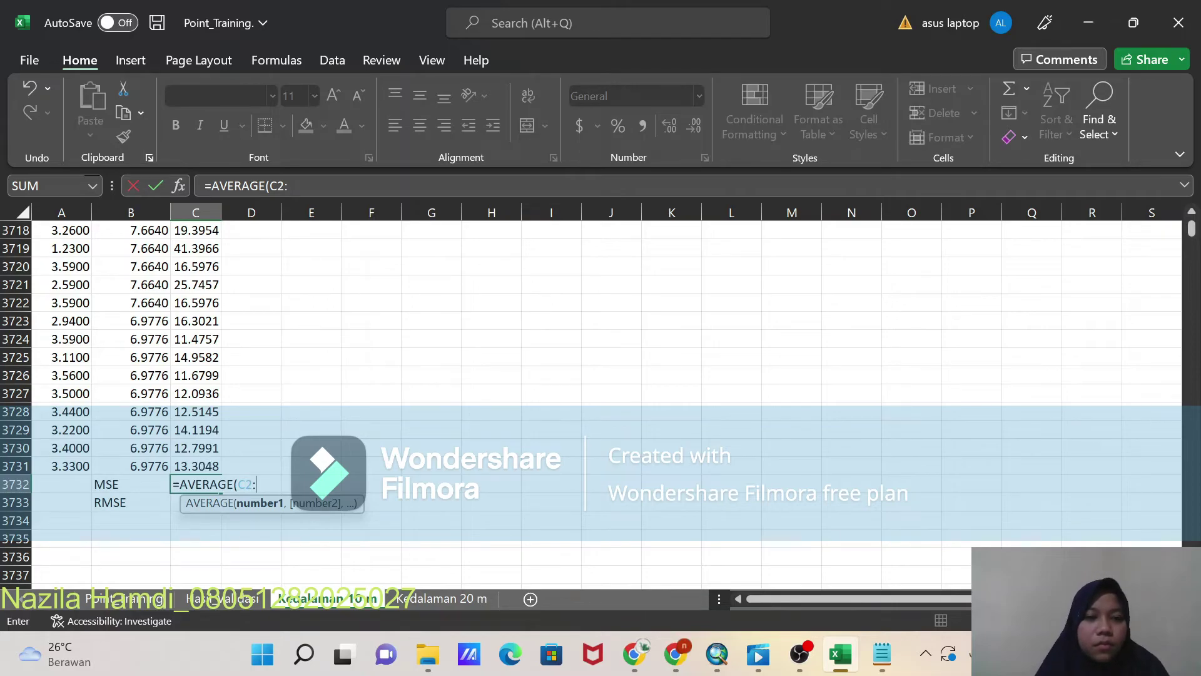
click(199, 465)
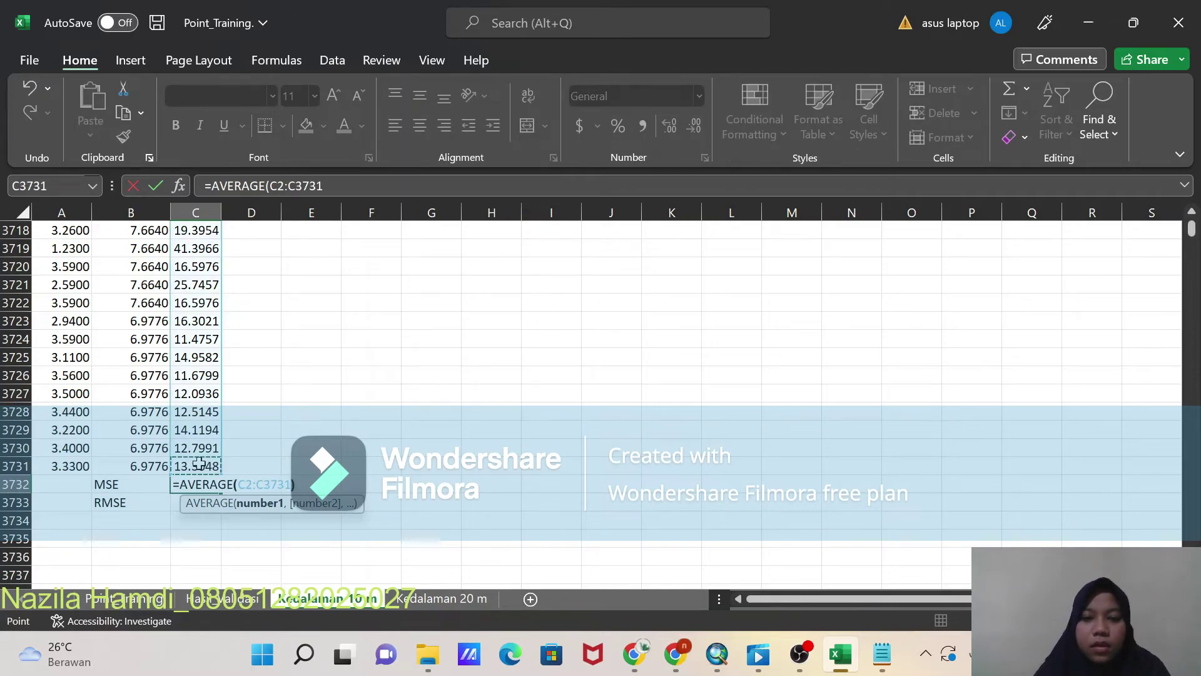
text())
key(Return)
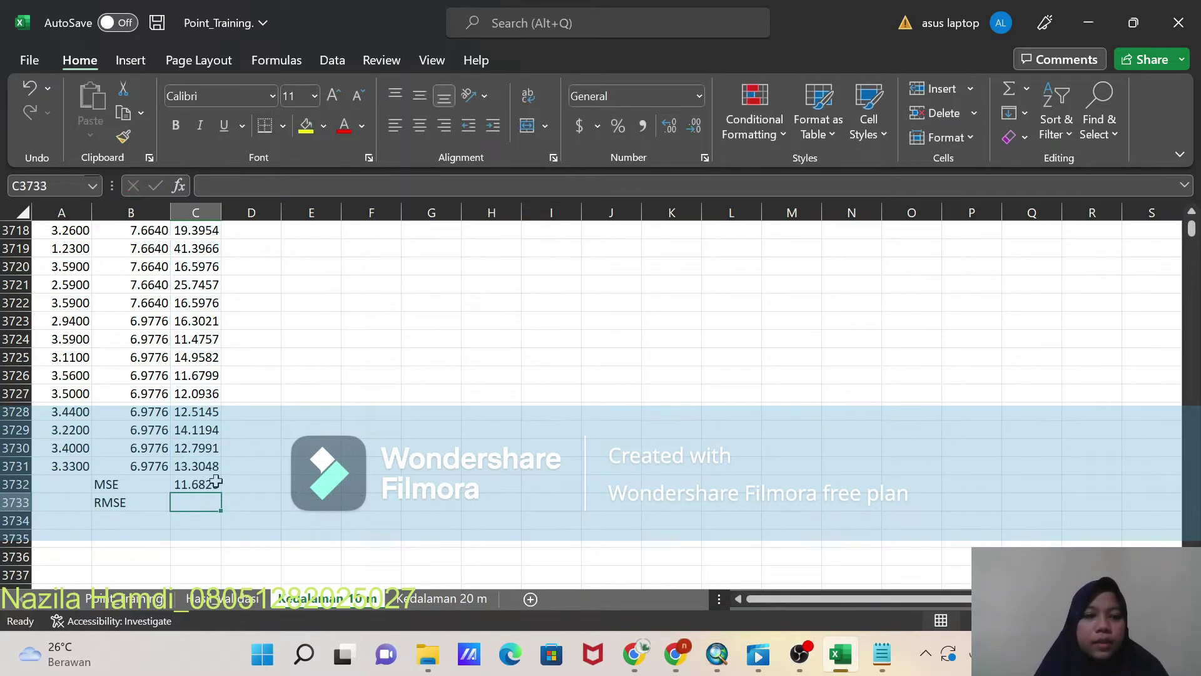
Step: Calculate the RMSE in cell C3733 of the Kedalaman 10 m sheet with =SQRT(C3732)
click(108, 502)
click(188, 502)
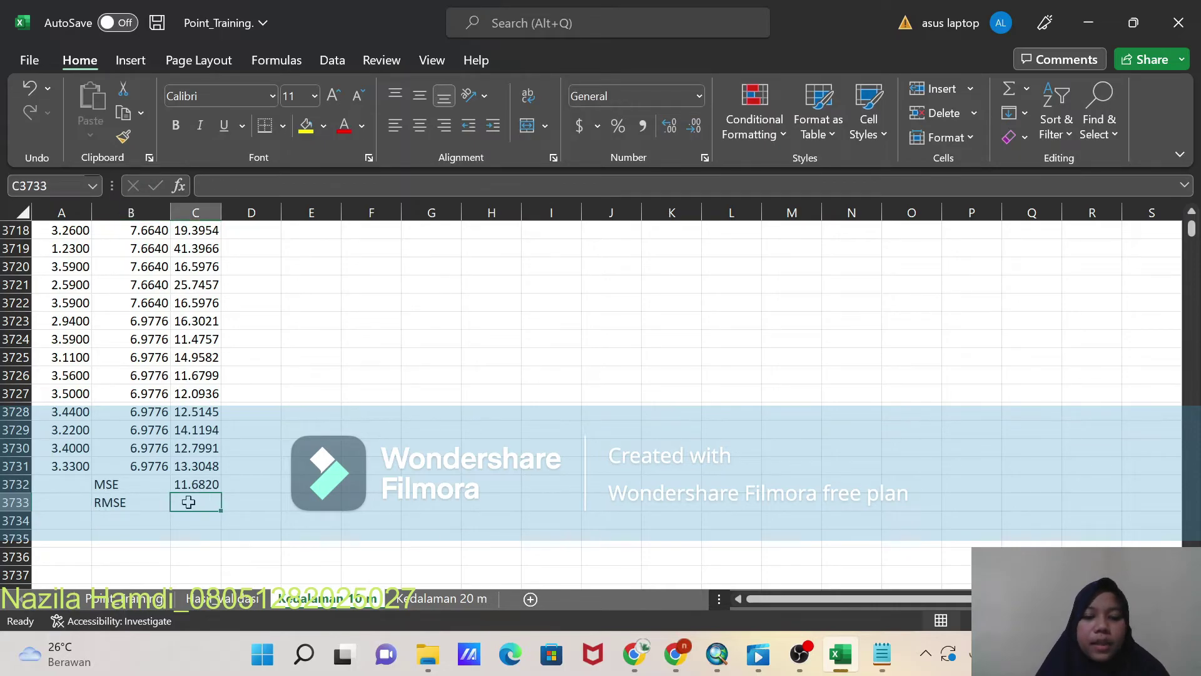
text(=)
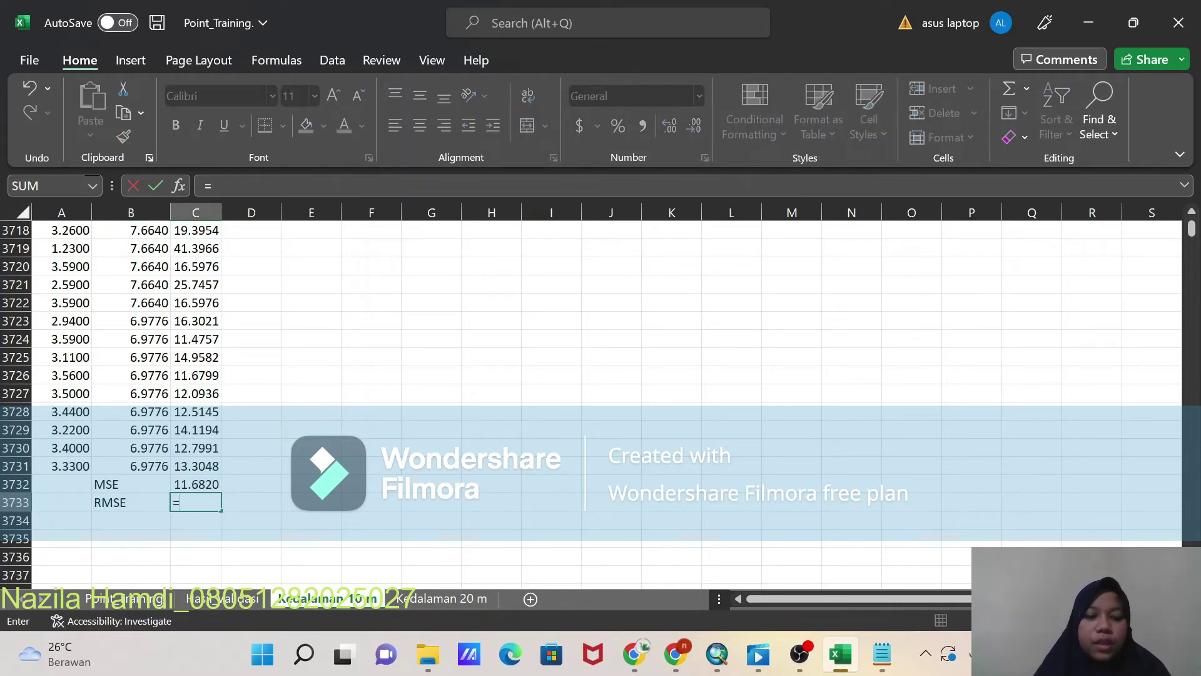
text(SQ)
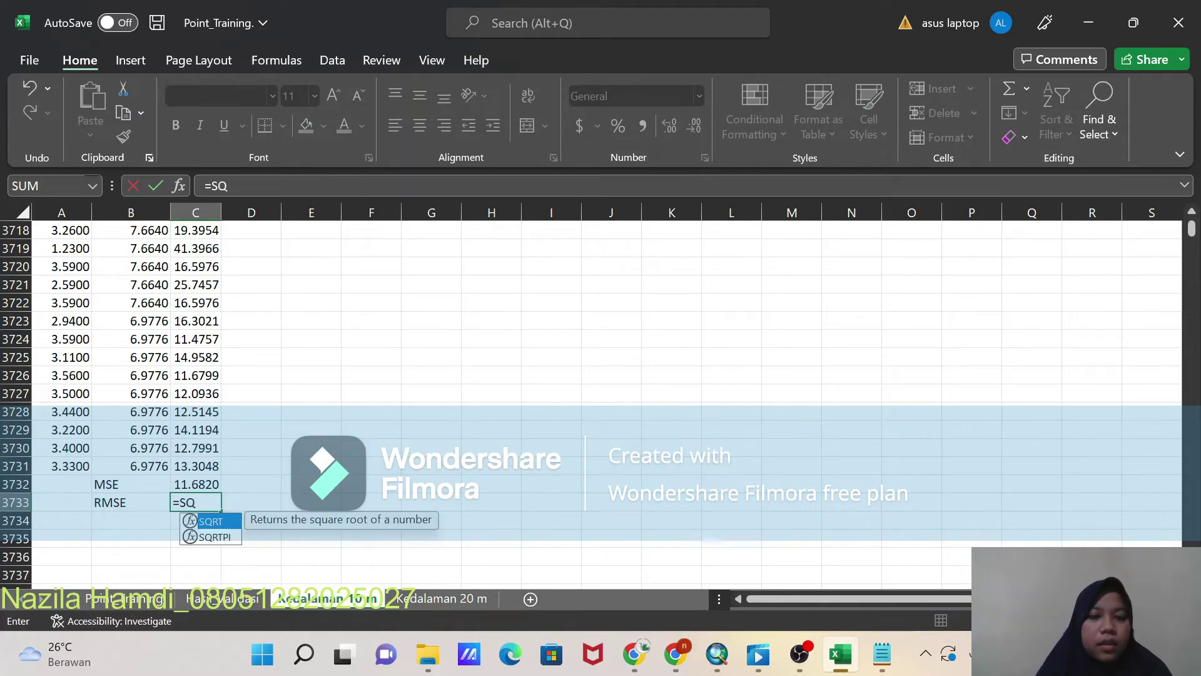
double_click(202, 522)
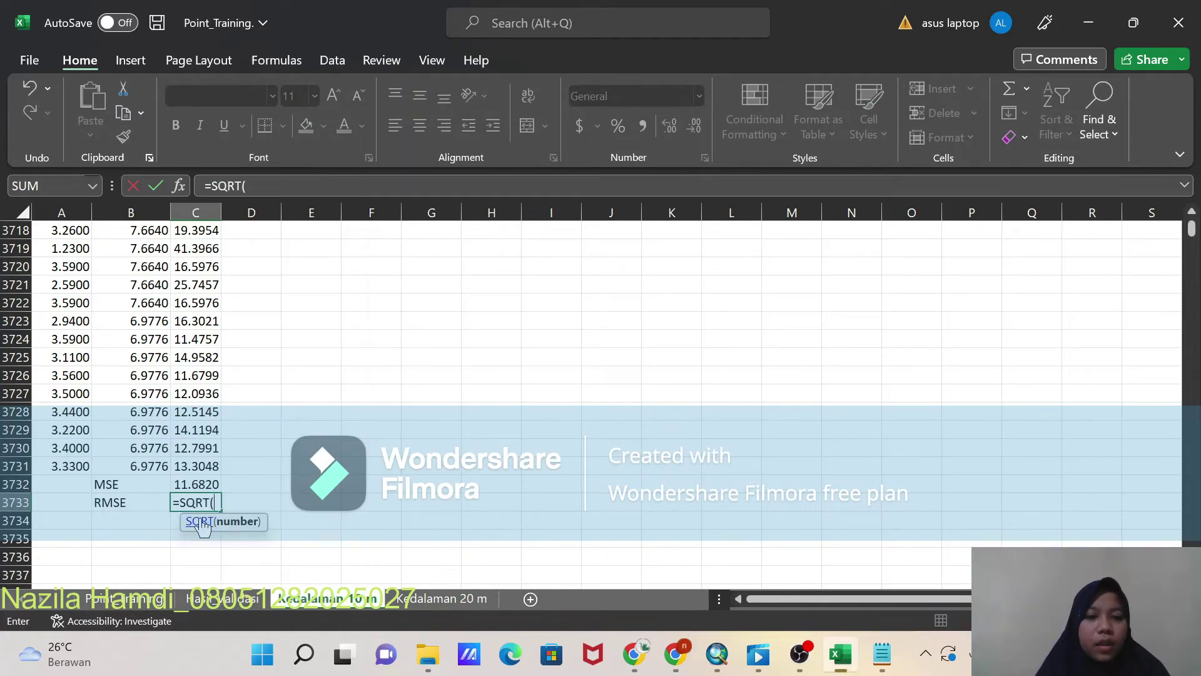
click(189, 485)
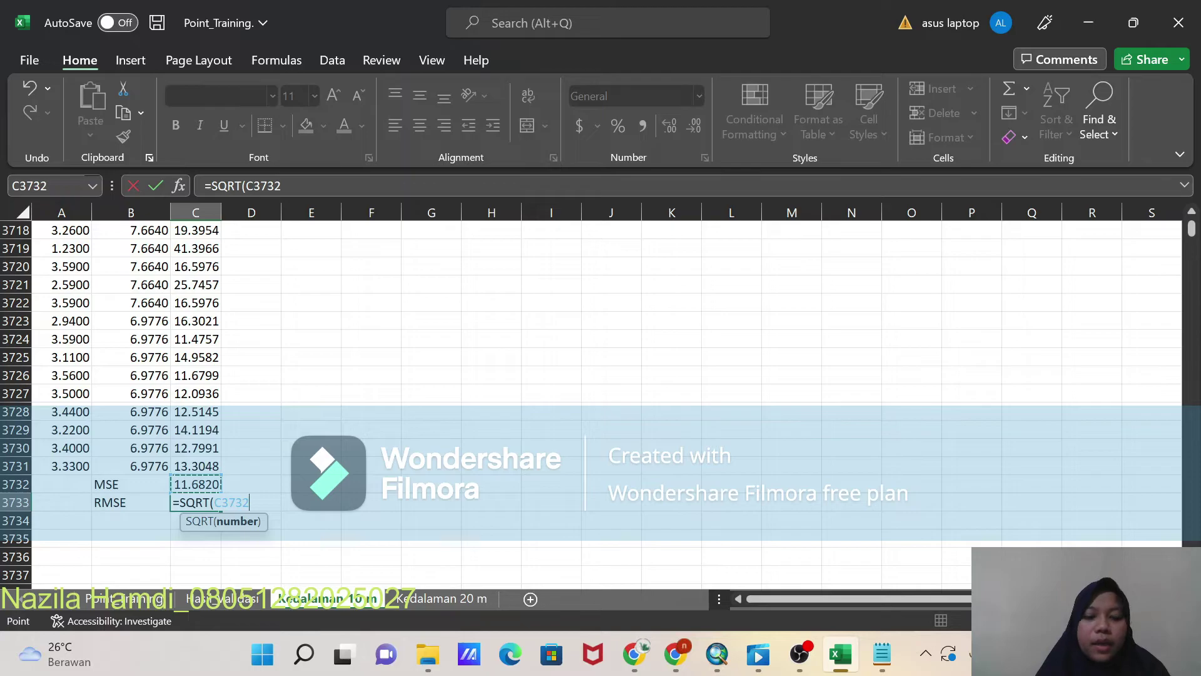
text())
key(Return)
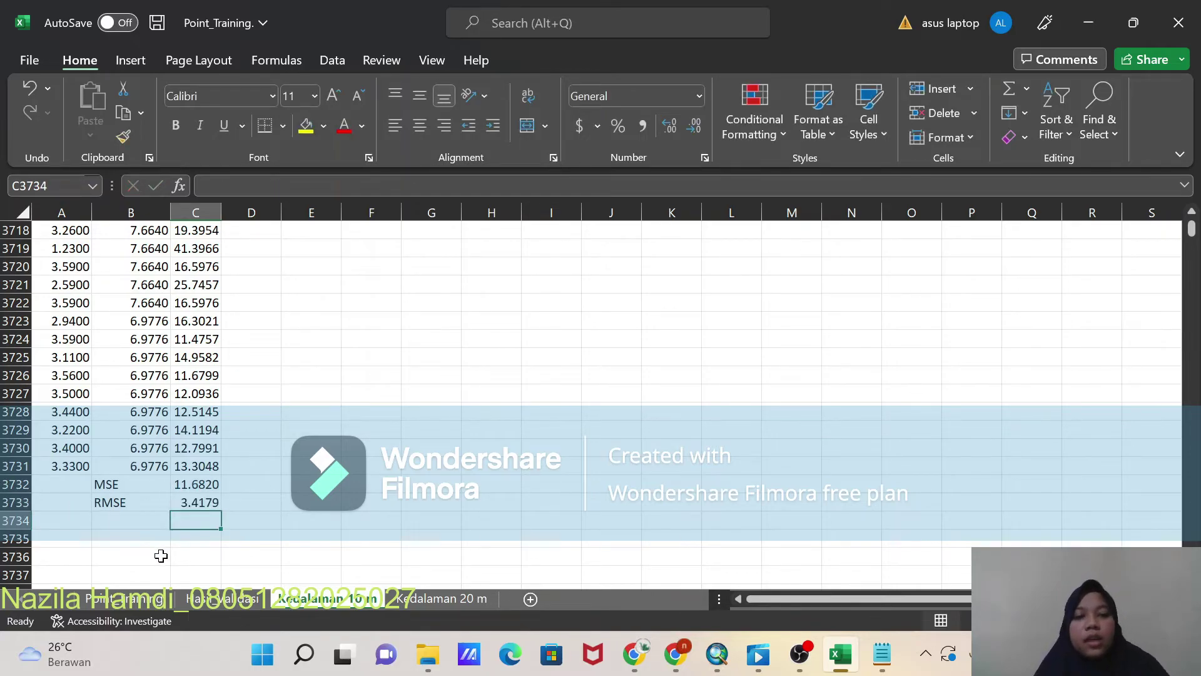
Step: Add the labels MSE and RMSE in cells B4091 and B4092, below the data on the Kedalaman 20 m sheet
click(433, 598)
click(188, 253)
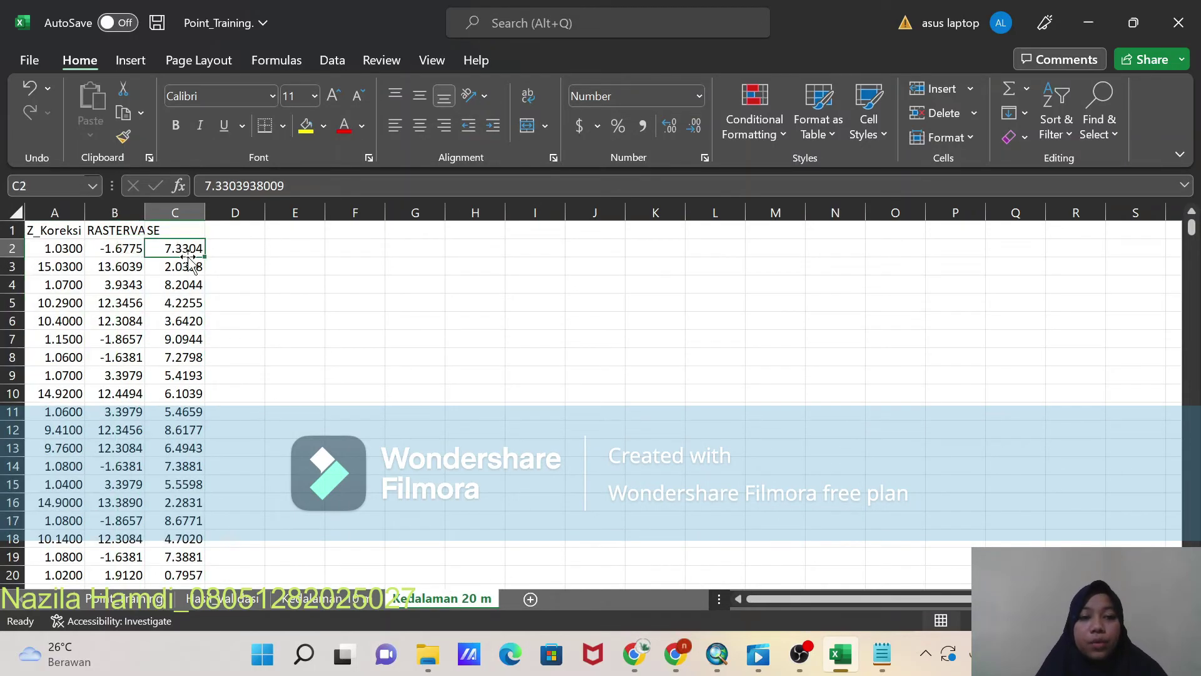
key(ctrl+shift+Down)
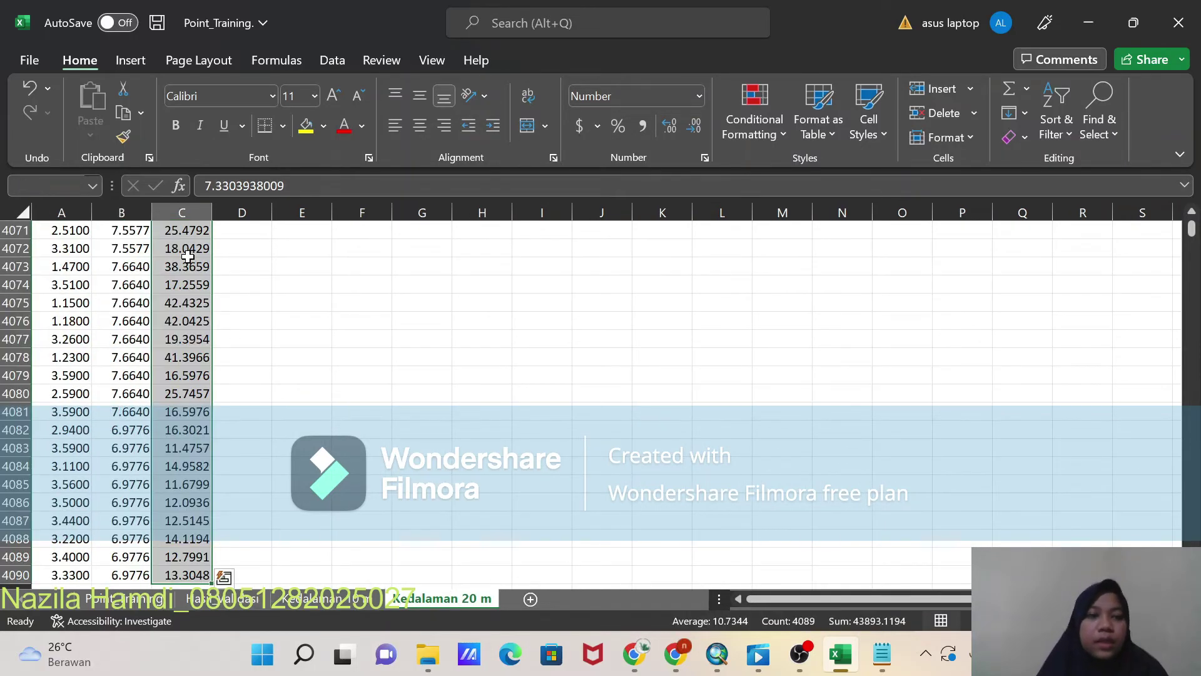
scroll(250, 376, down, 4)
click(124, 379)
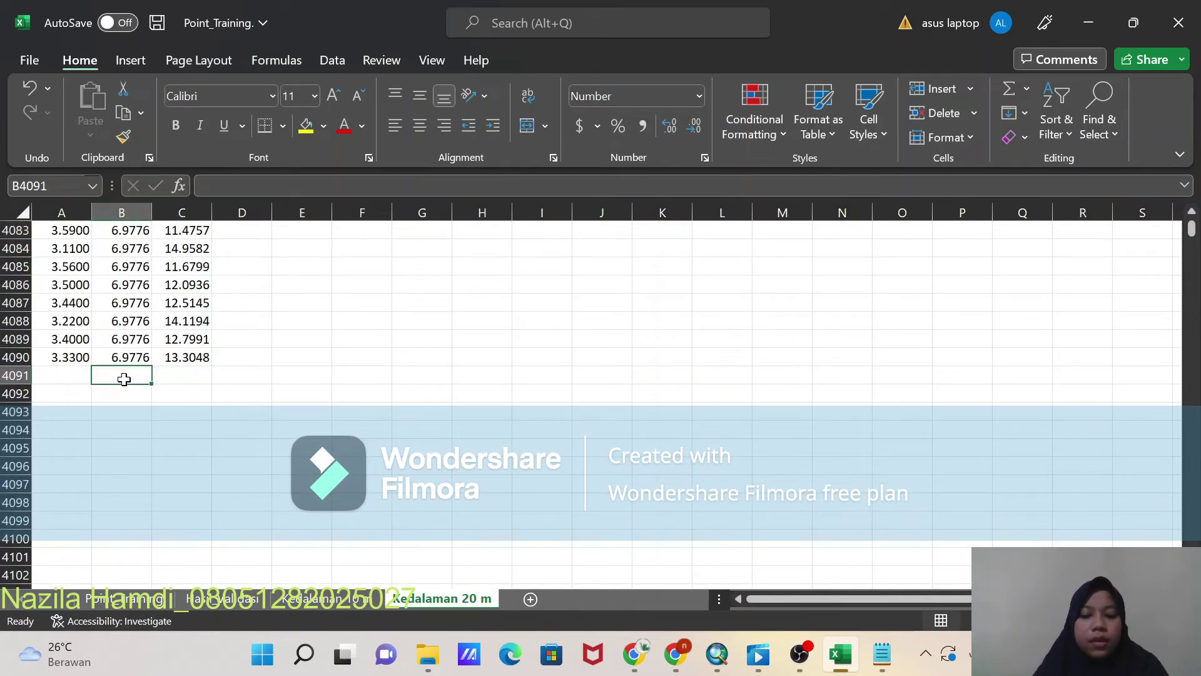
text(MSE)
key(Return)
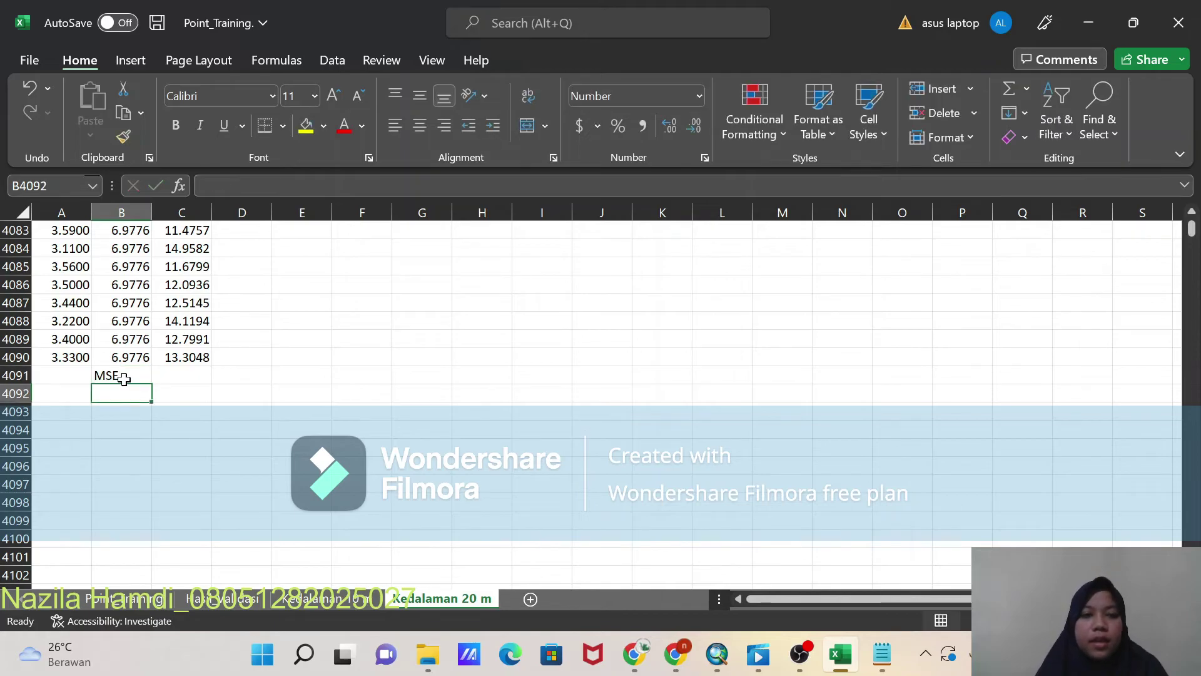
text(RMSE)
Step: Calculate the MSE in cell C4091 of the Kedalaman 20 m sheet with =AVERAGE(C2:C4090)
click(185, 380)
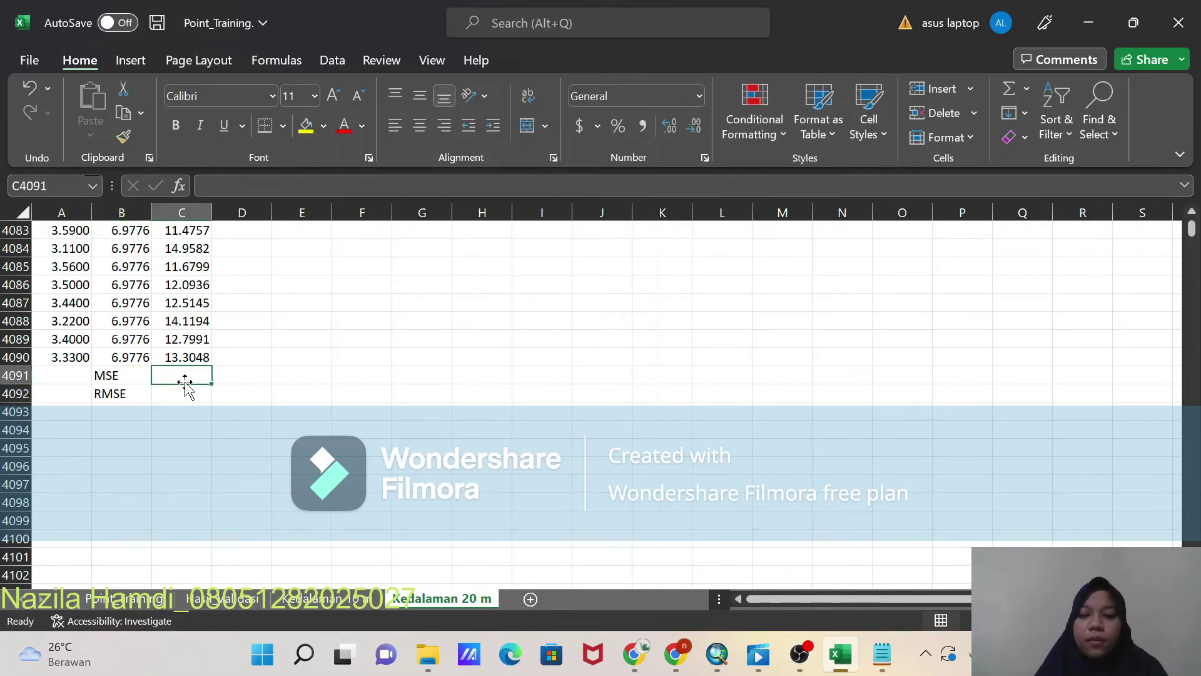
text(=AVER)
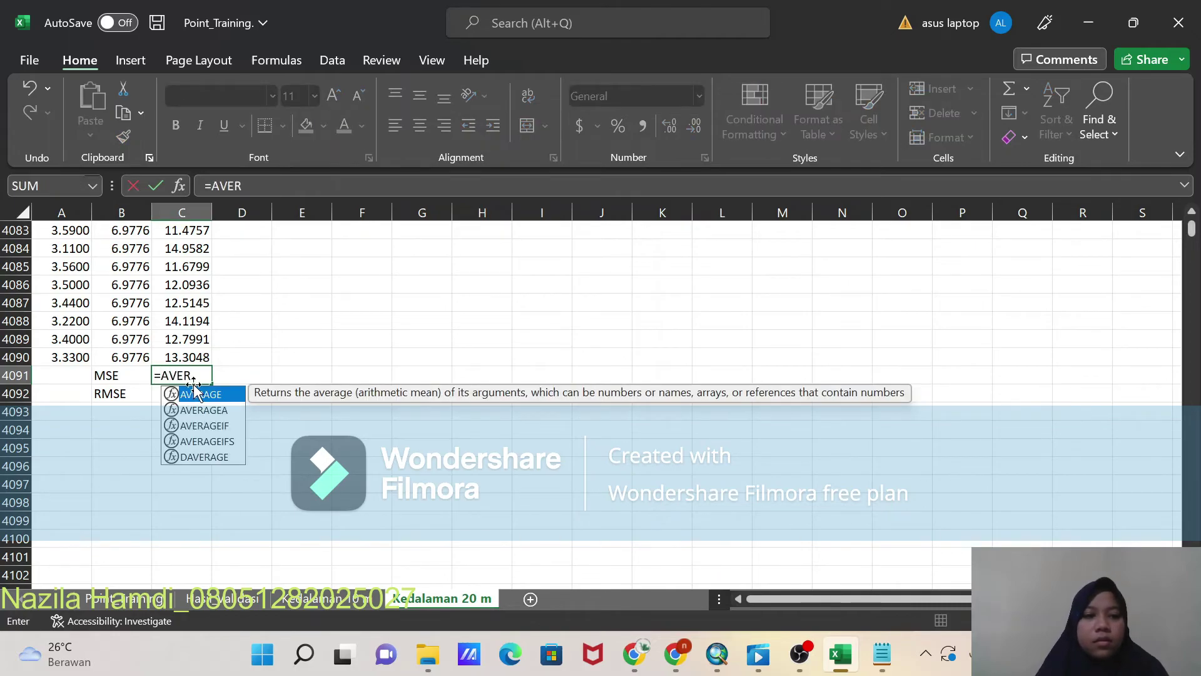
double_click(210, 394)
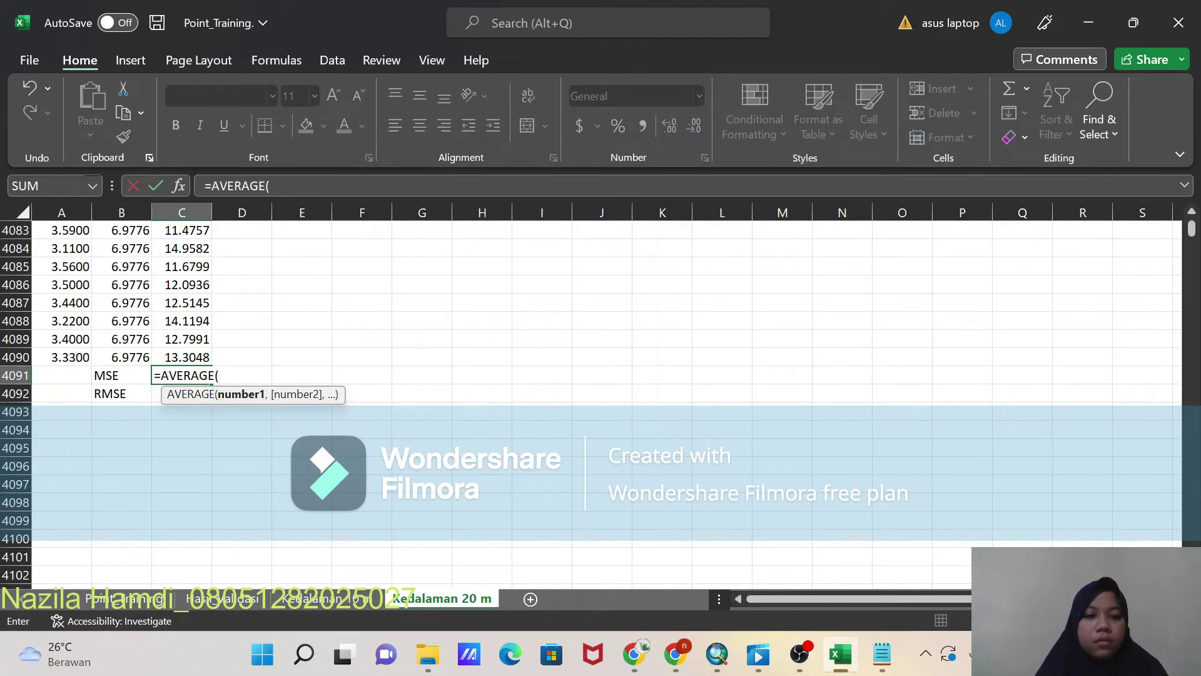
text(C2)
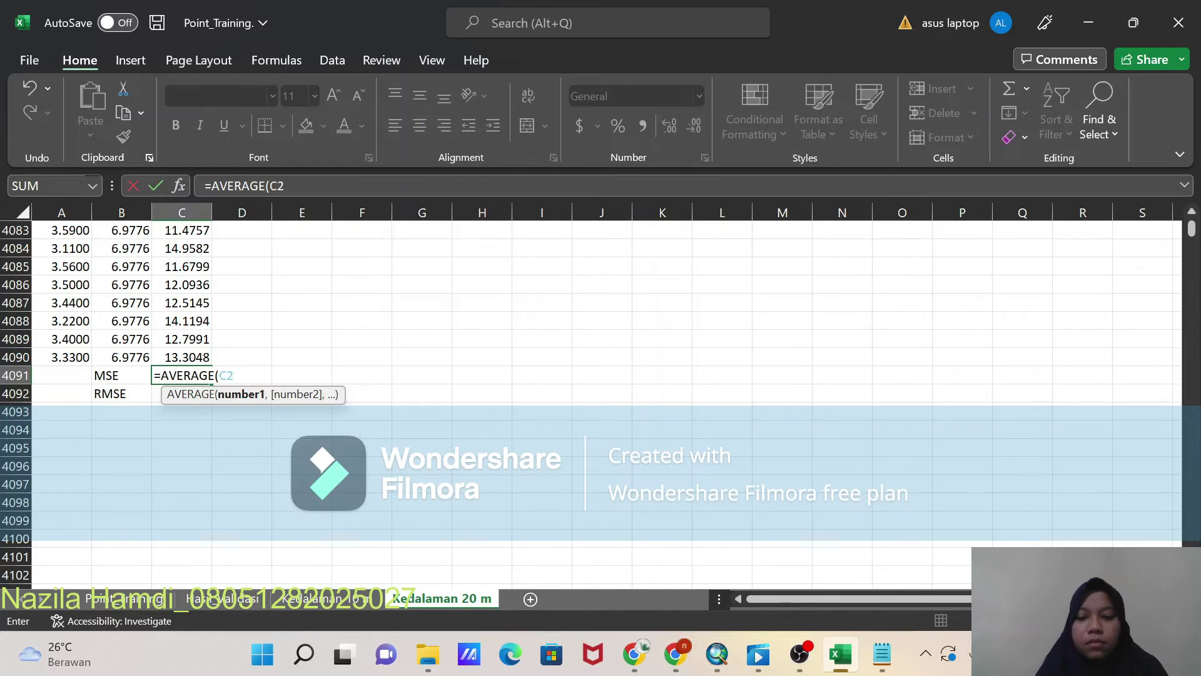
text(:)
click(162, 355)
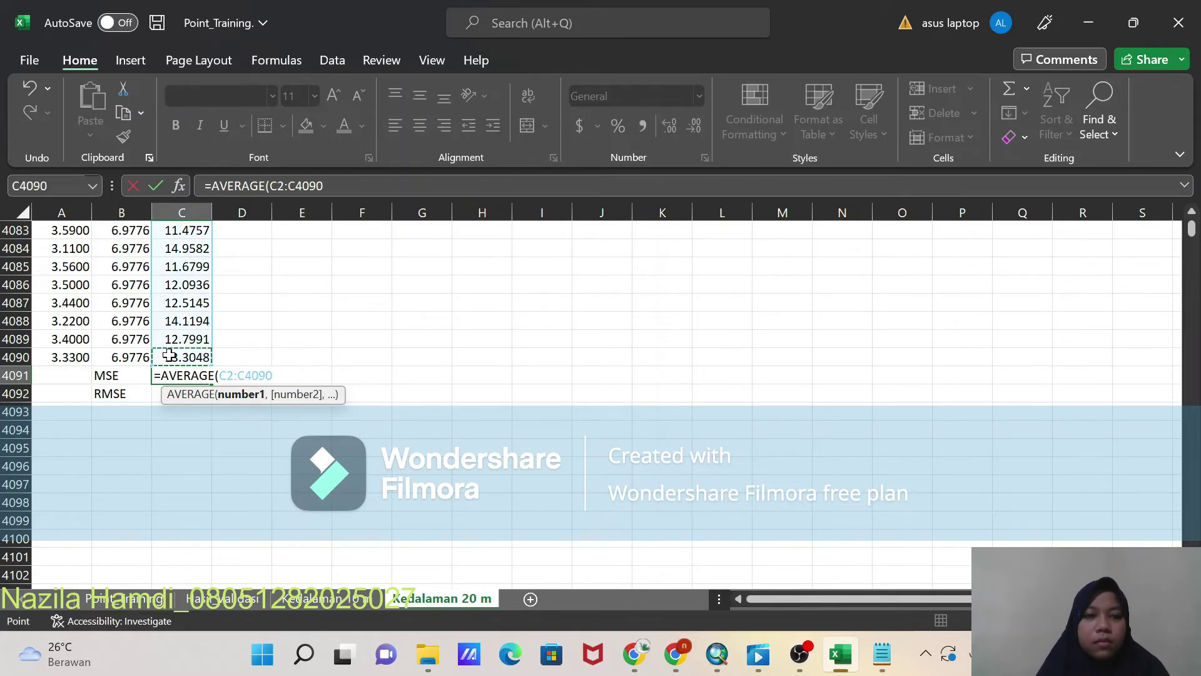
text())
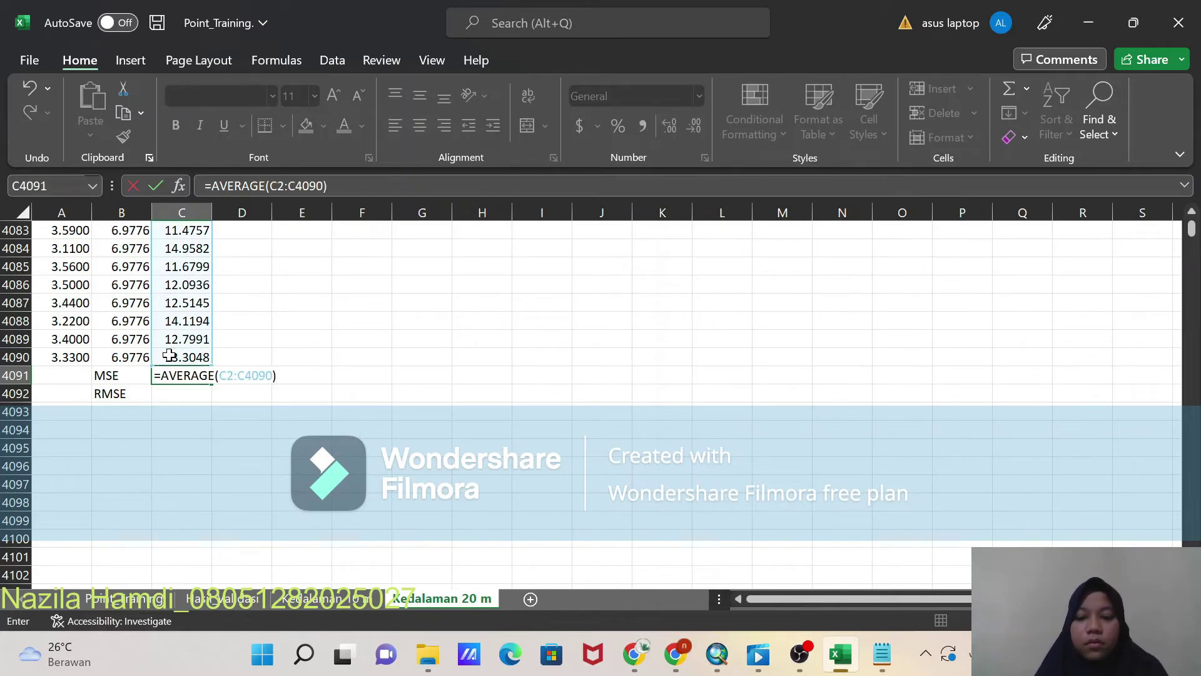
key(Return)
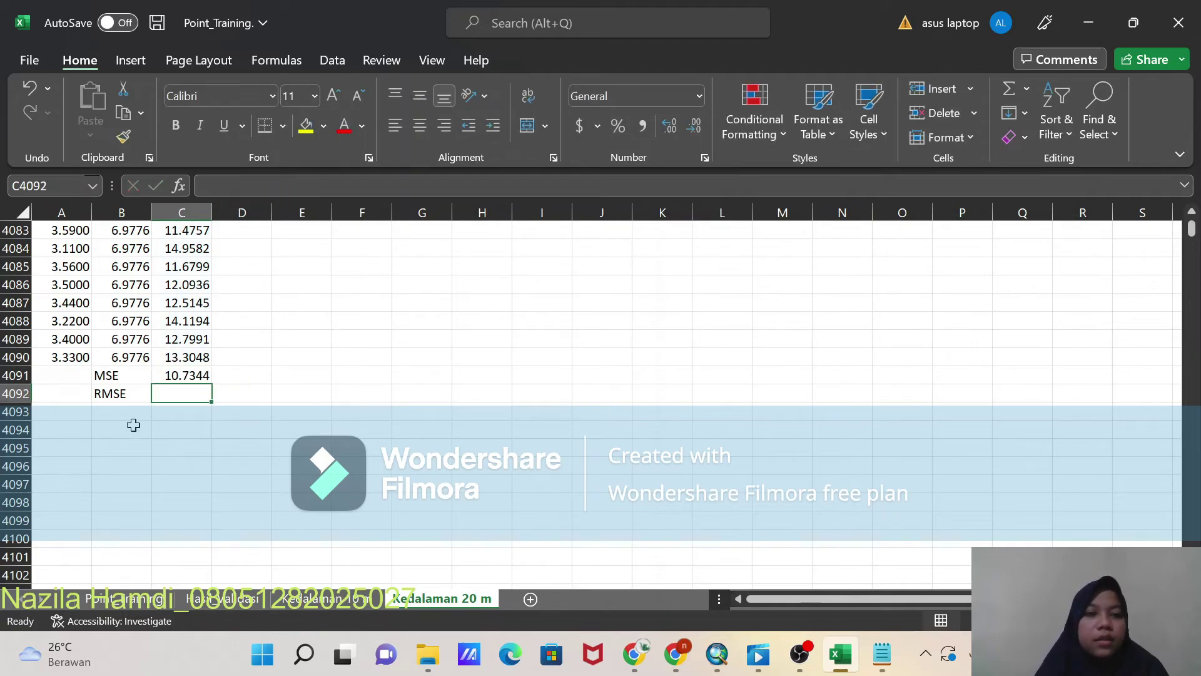
text(=)
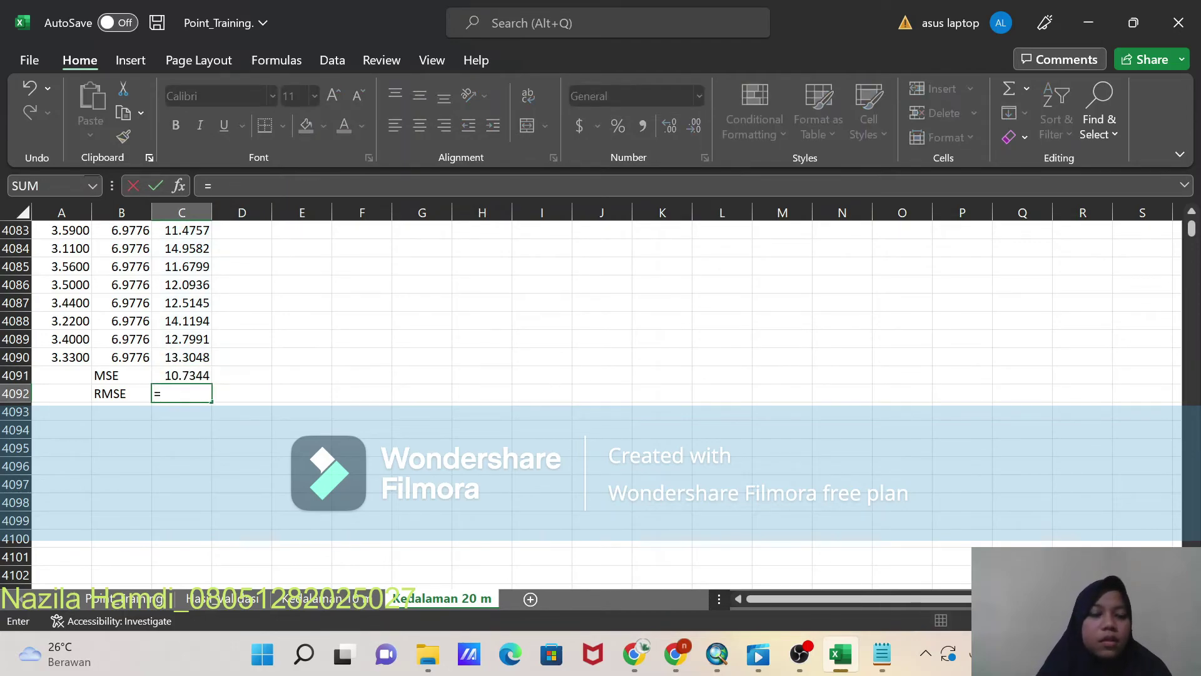
text(SQR)
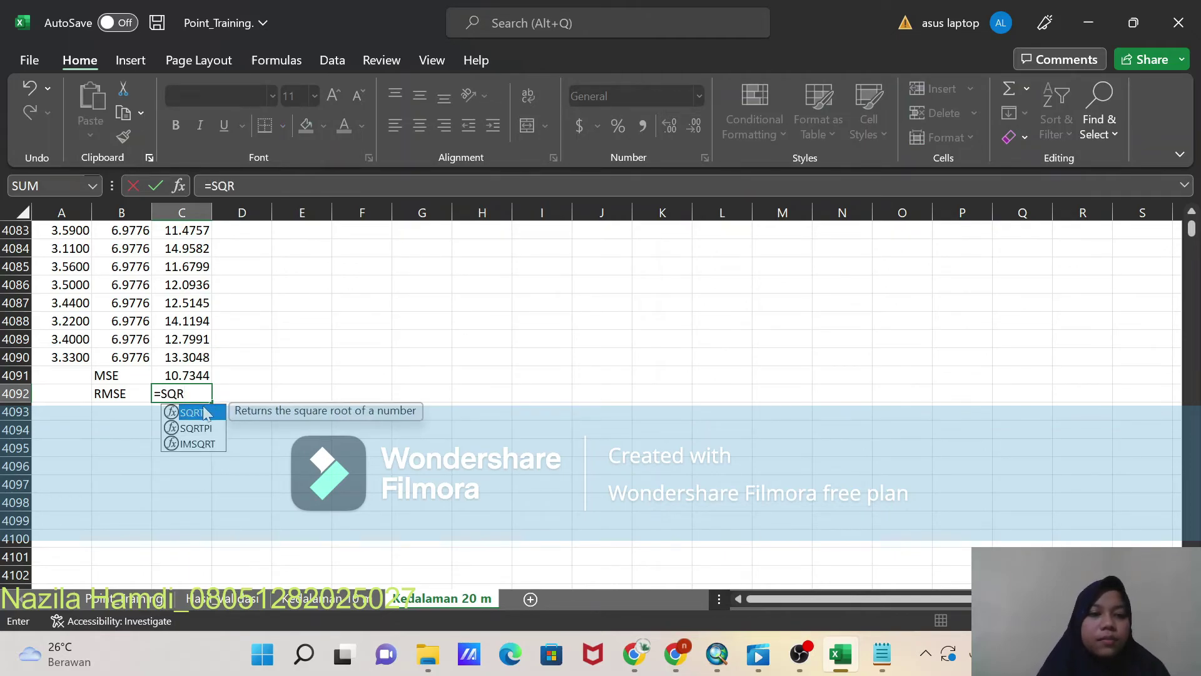
double_click(204, 413)
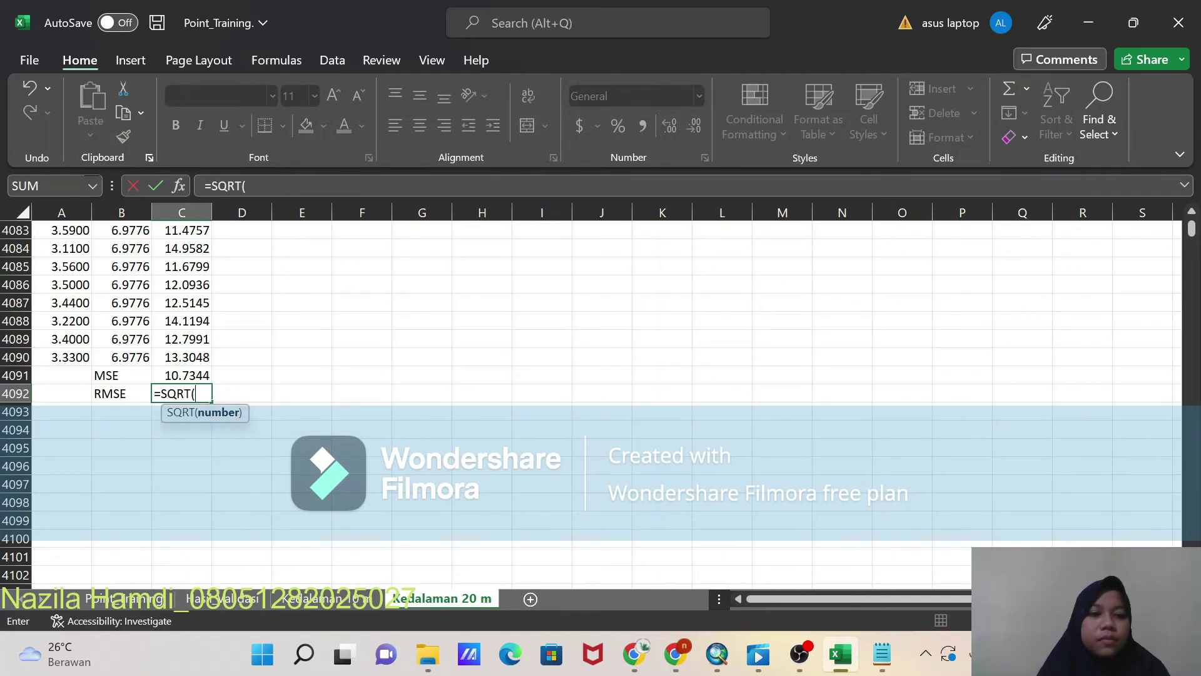
click(180, 374)
text())
key(Return)
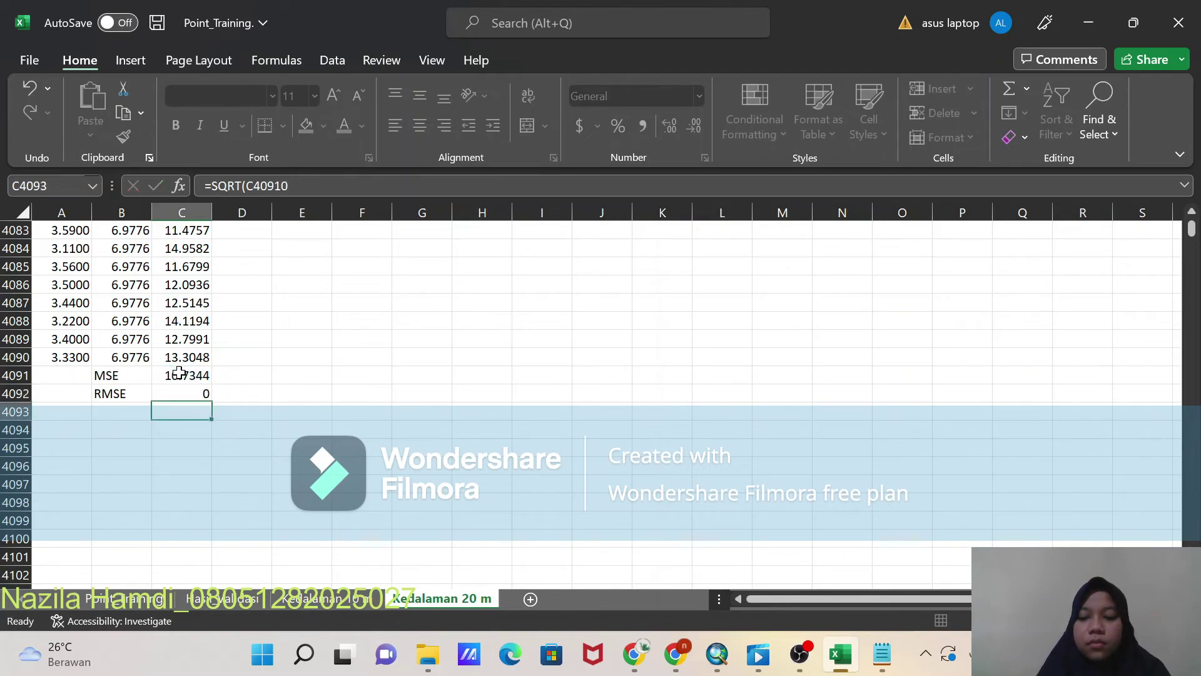
key(Up)
key(Delete)
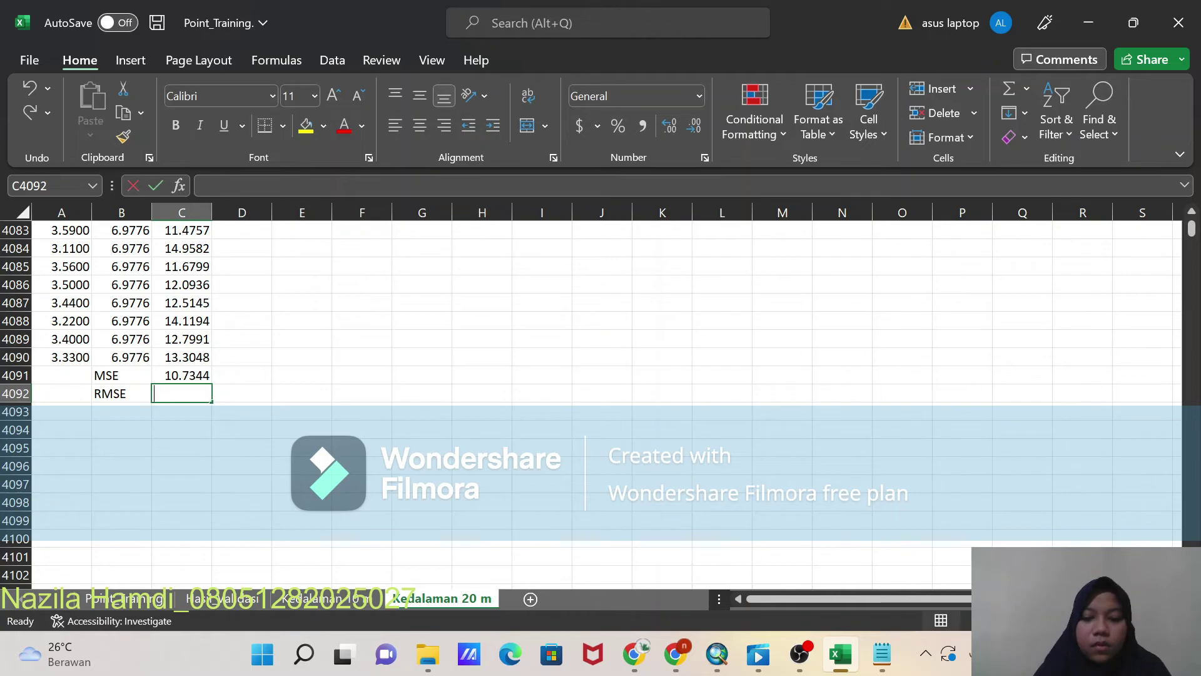
Step: Calculate the RMSE in cell C4092 of the Kedalaman 20 m sheet with =SQRT(C4091)
text(=SQRT)
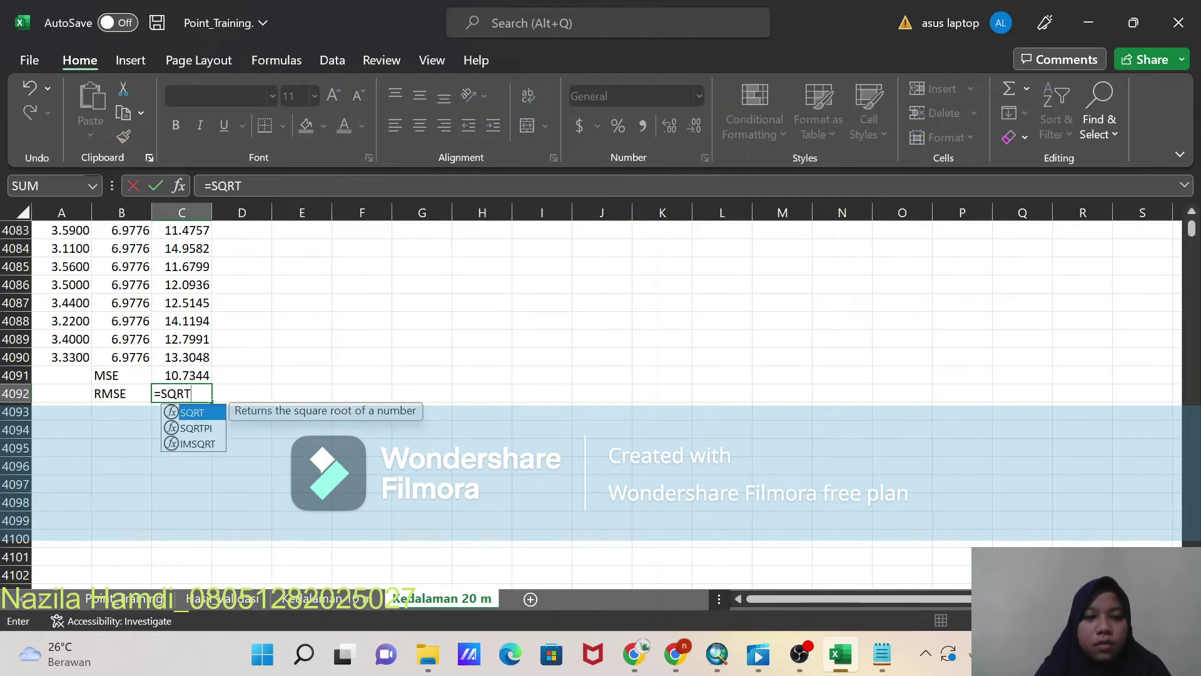
double_click(201, 413)
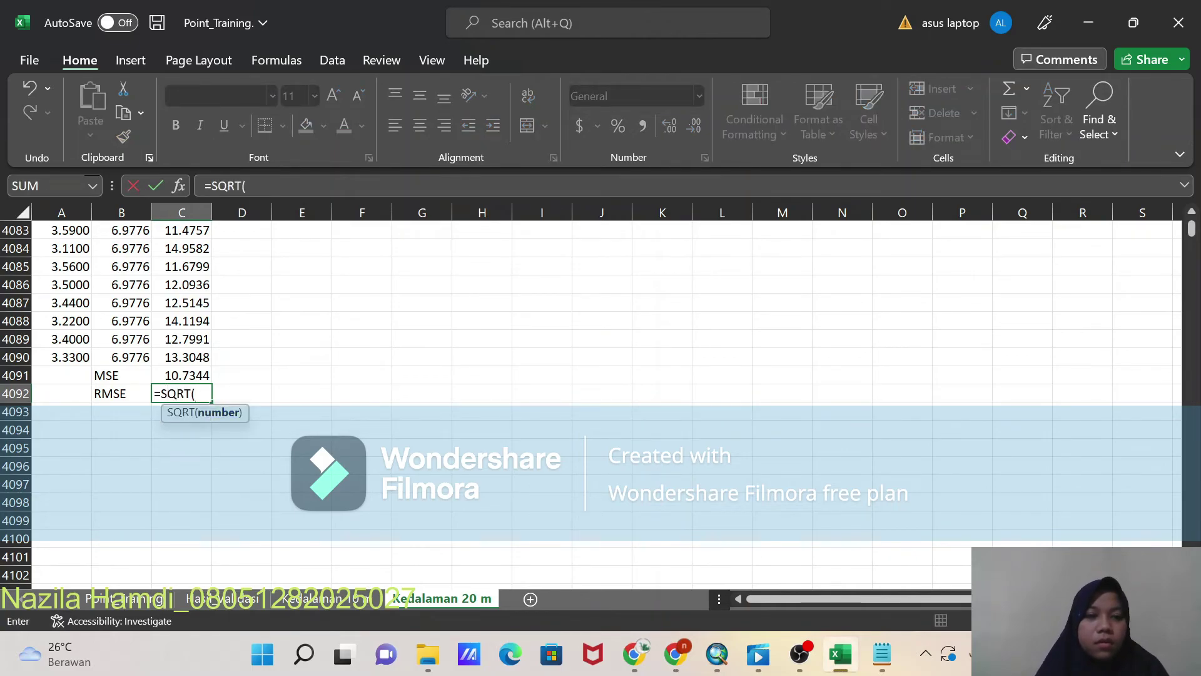
click(181, 375)
text())
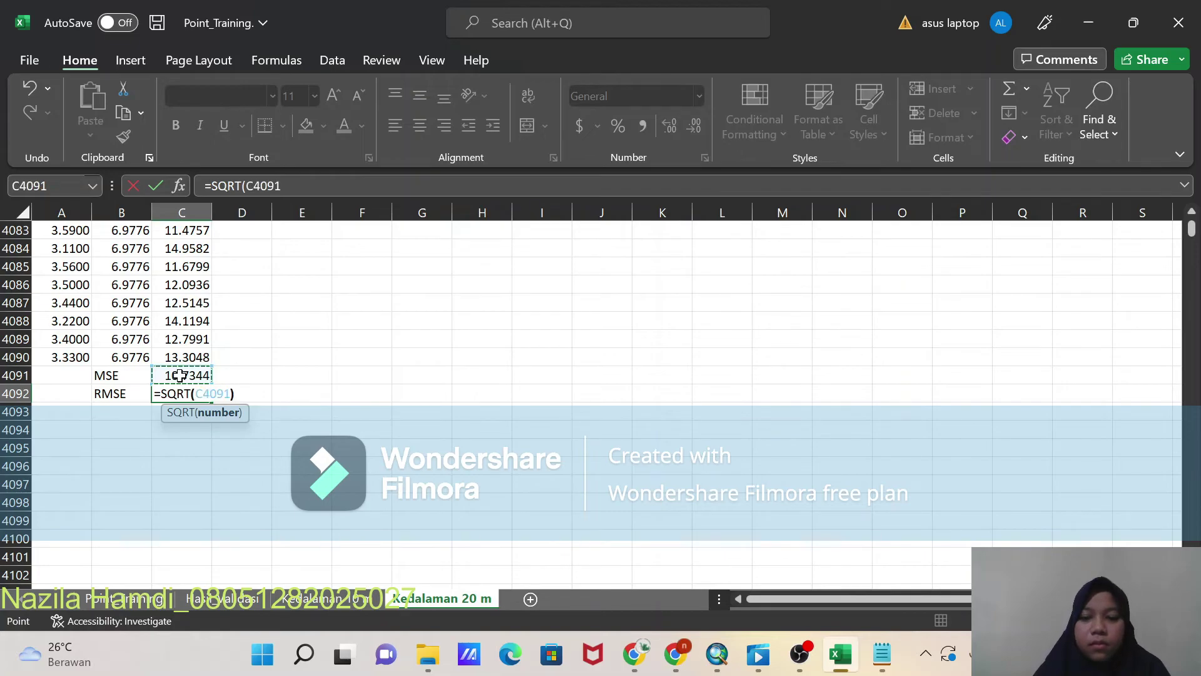
key(Return)
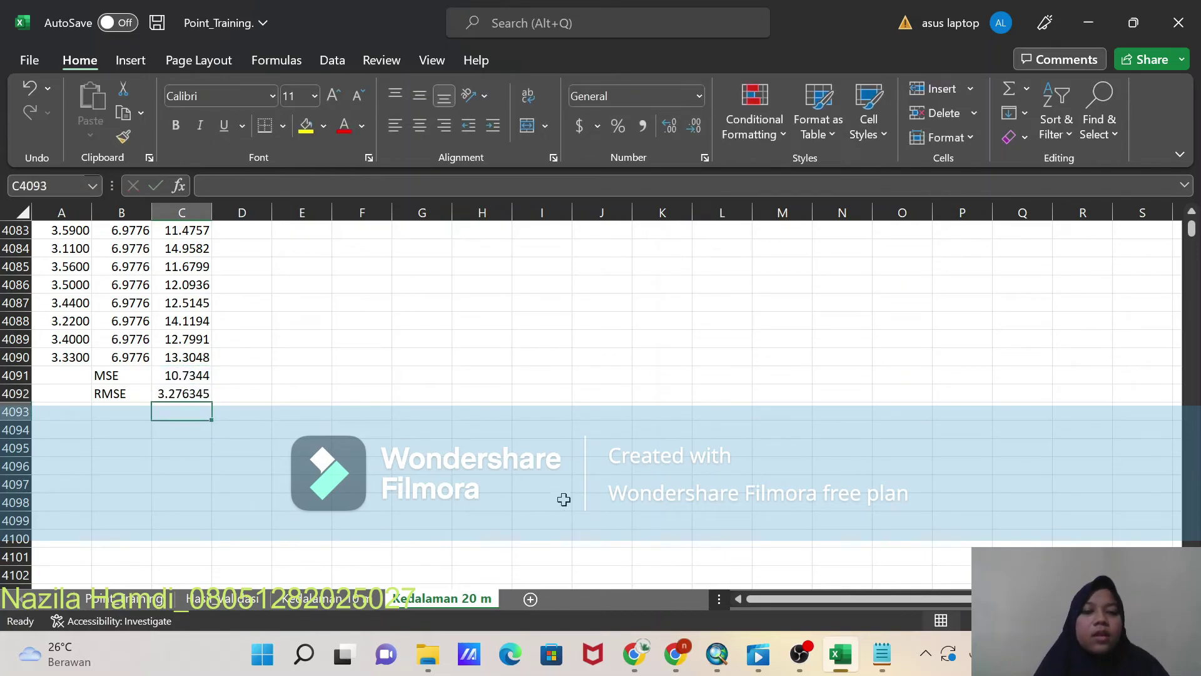
scroll(271, 402, down, 1)
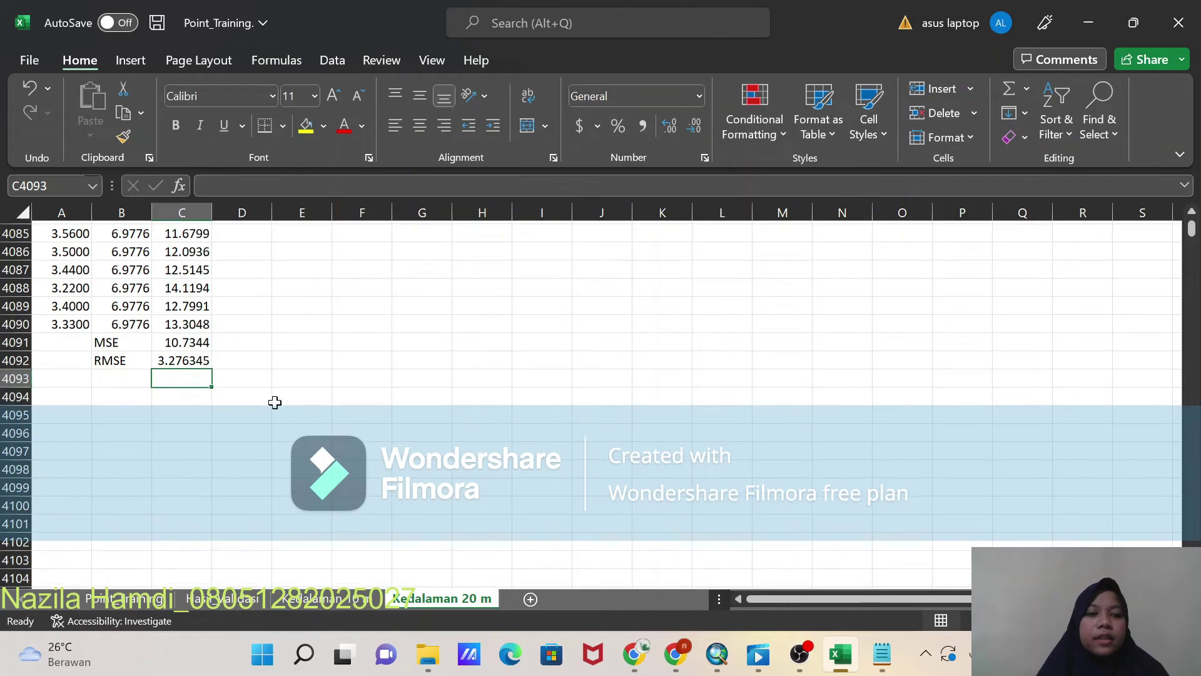
scroll(219, 388, up, 4)
scroll(184, 398, down, 2)
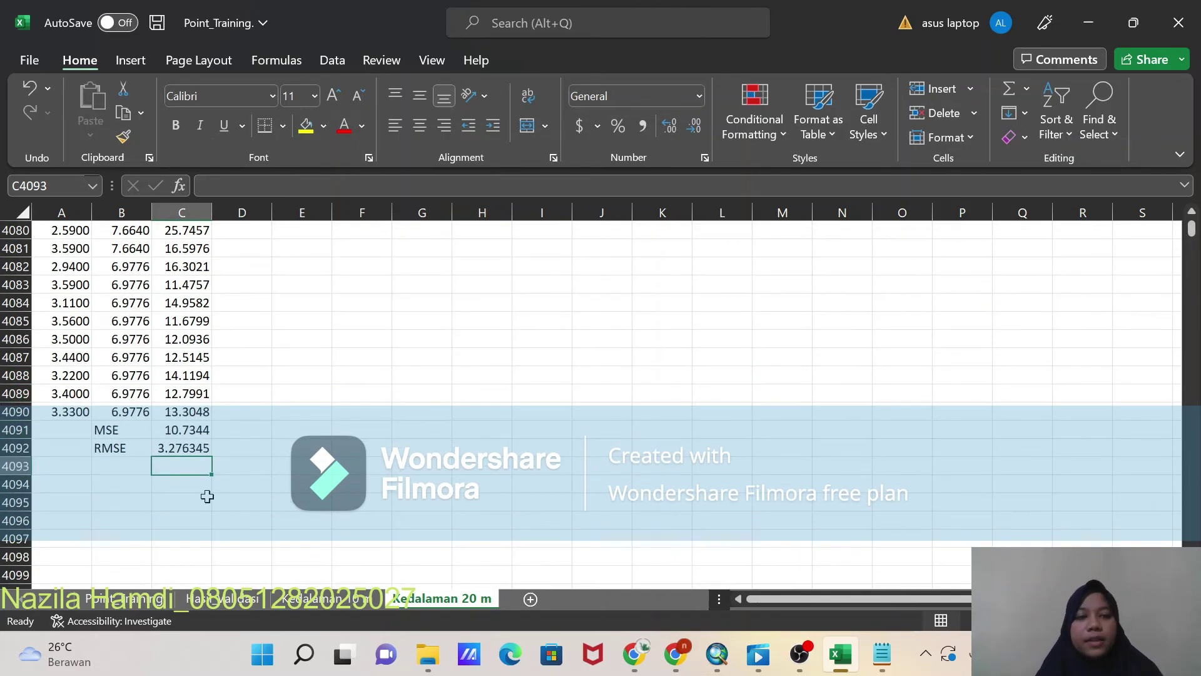
click(241, 448)
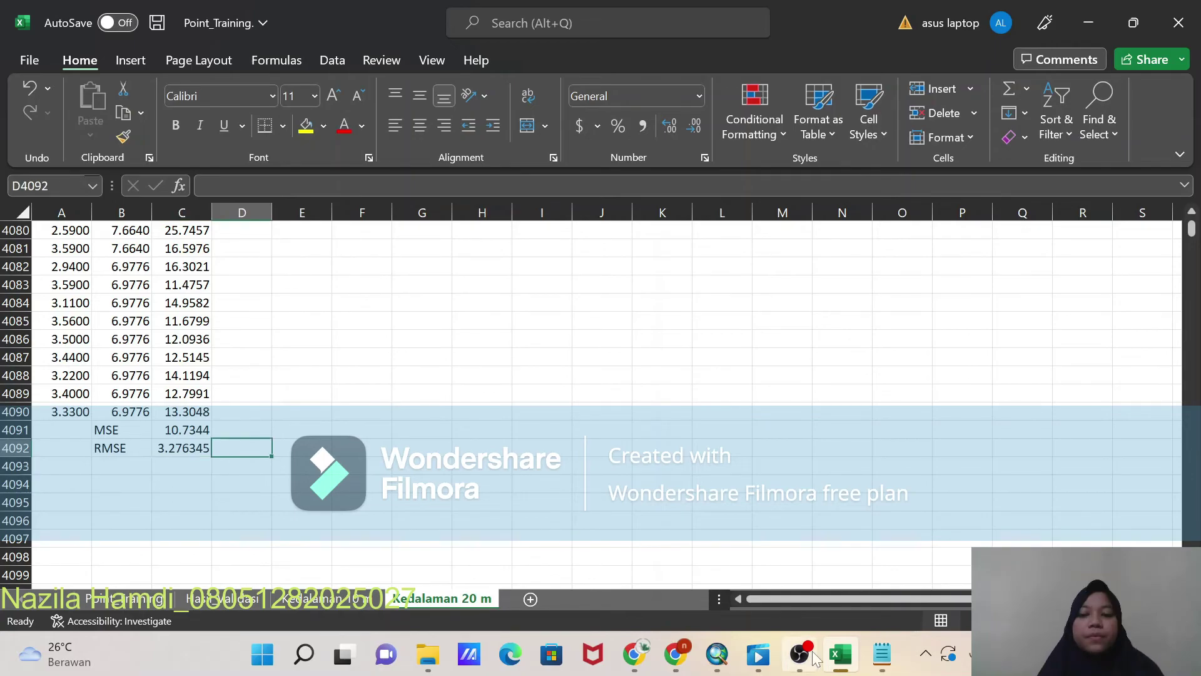
click(799, 653)
click(1063, 388)
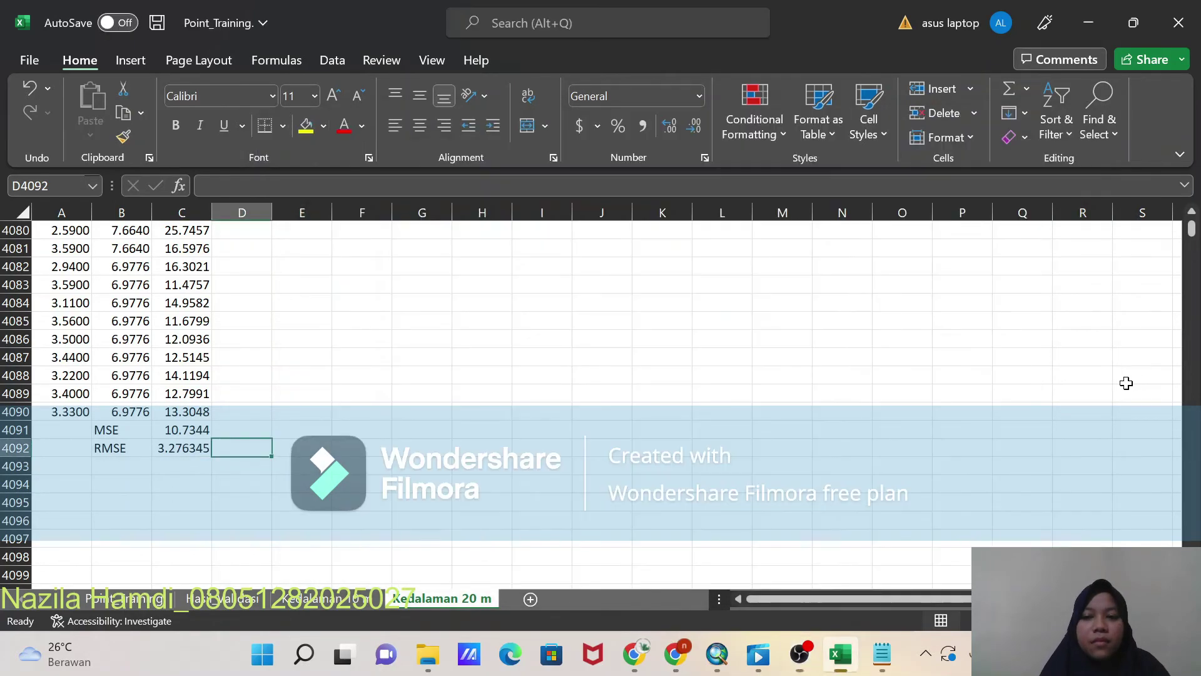